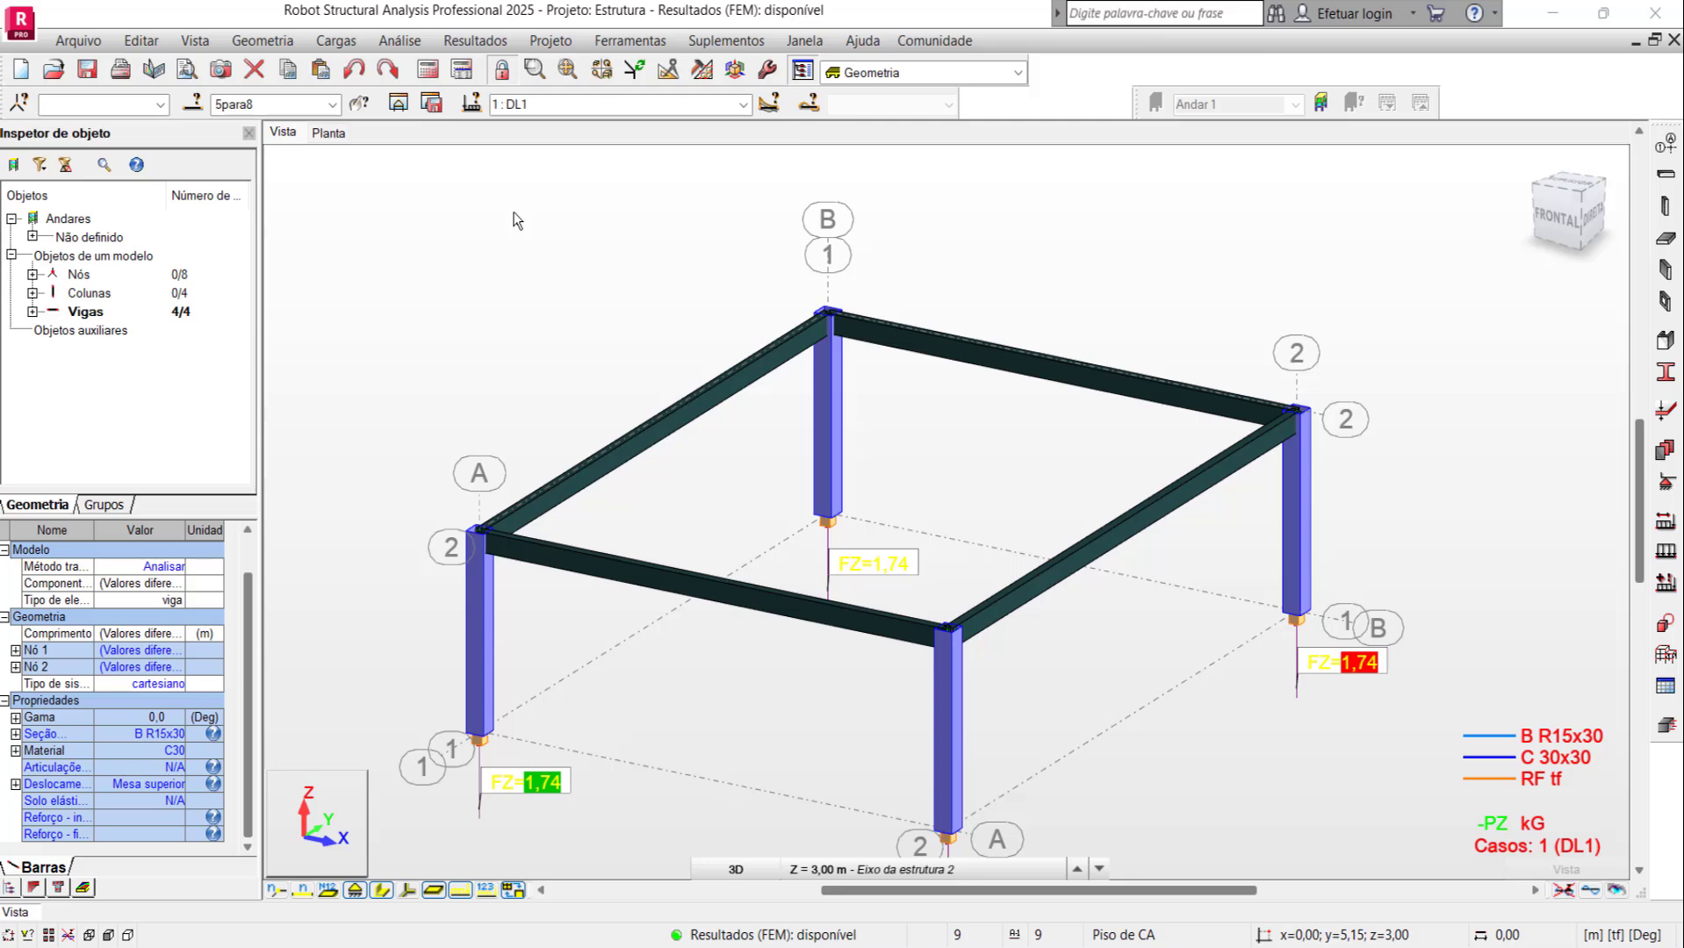
Step: Inspect the structural grid's Y axis positions without making changes
{"action": "scroll", "coordinate": [1086, 425], "scroll_direction": "down", "scroll_amount": 1}
{"action": "scroll", "coordinate": [729, 450], "scroll_direction": "up", "scroll_amount": 1}
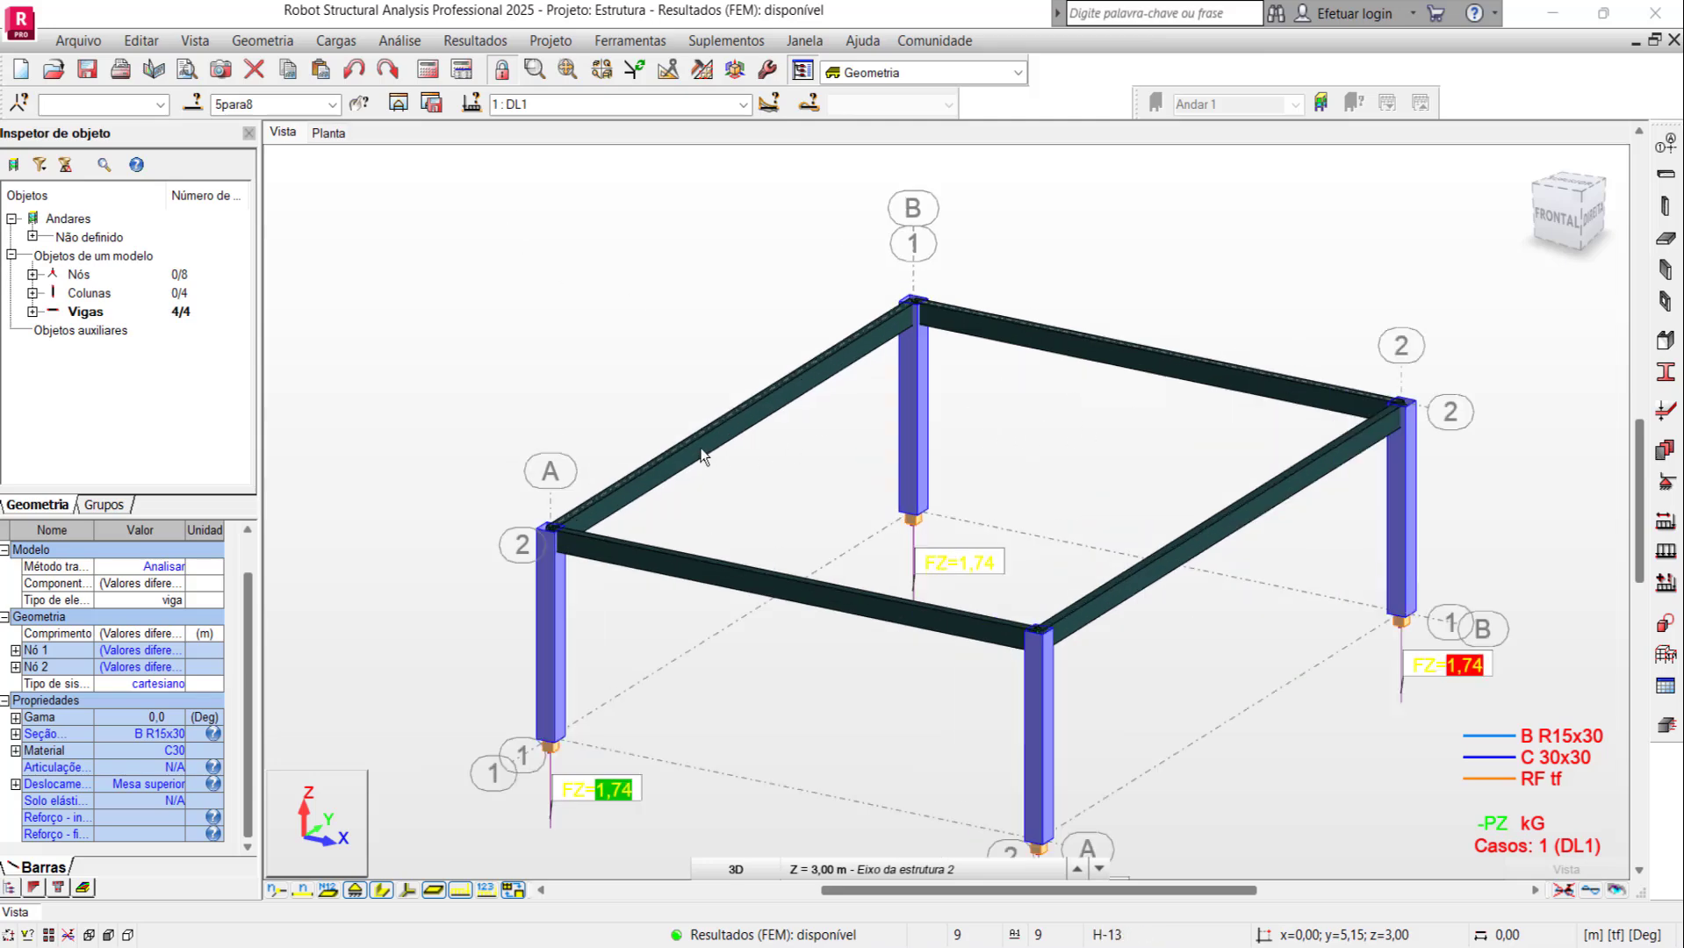
{"action": "scroll", "coordinate": [702, 455], "scroll_direction": "up", "scroll_amount": 1}
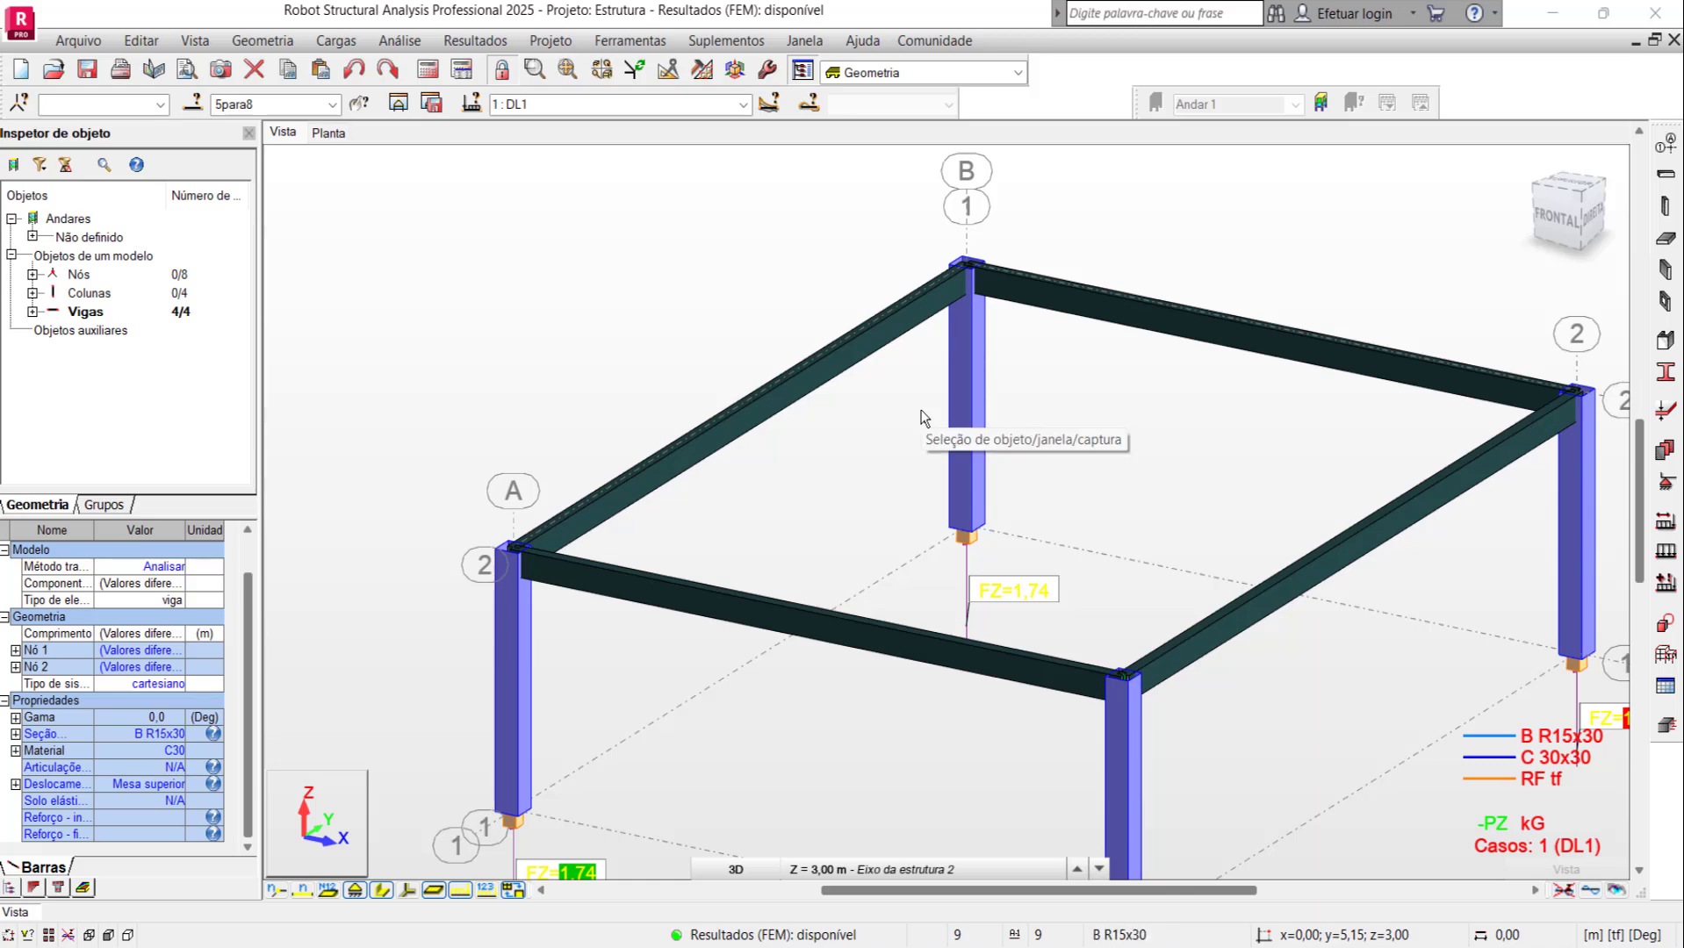
{"action": "scroll", "coordinate": [830, 526], "scroll_direction": "down", "scroll_amount": 2}
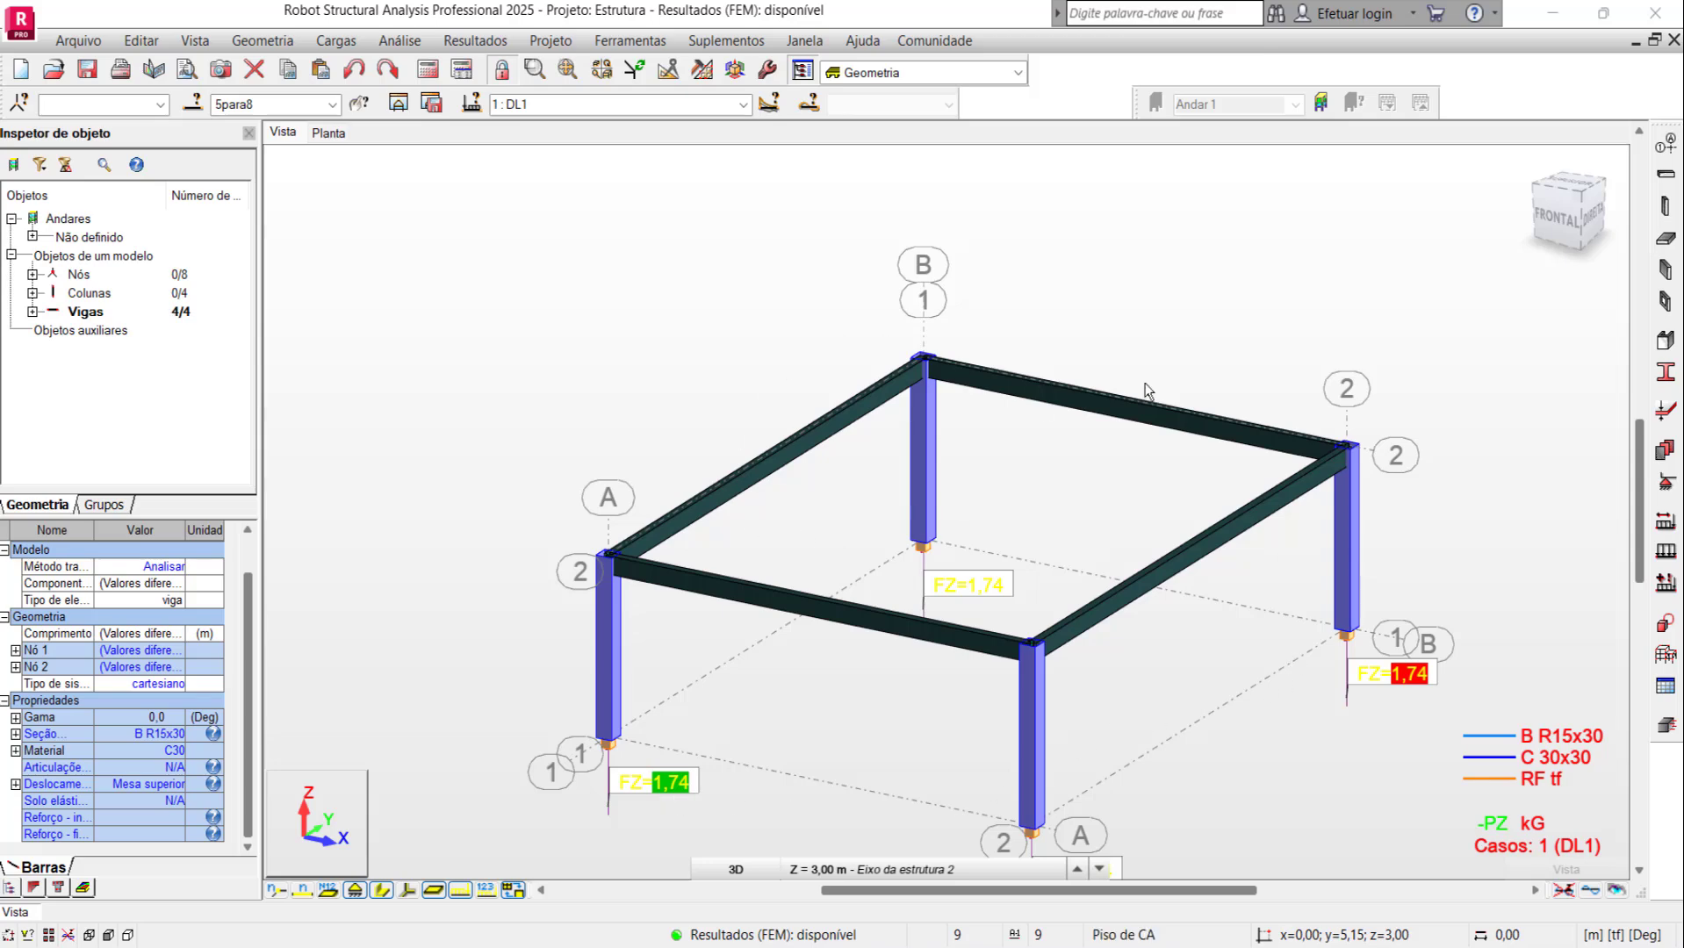
{"action": "double_click", "coordinate": [1086, 281]}
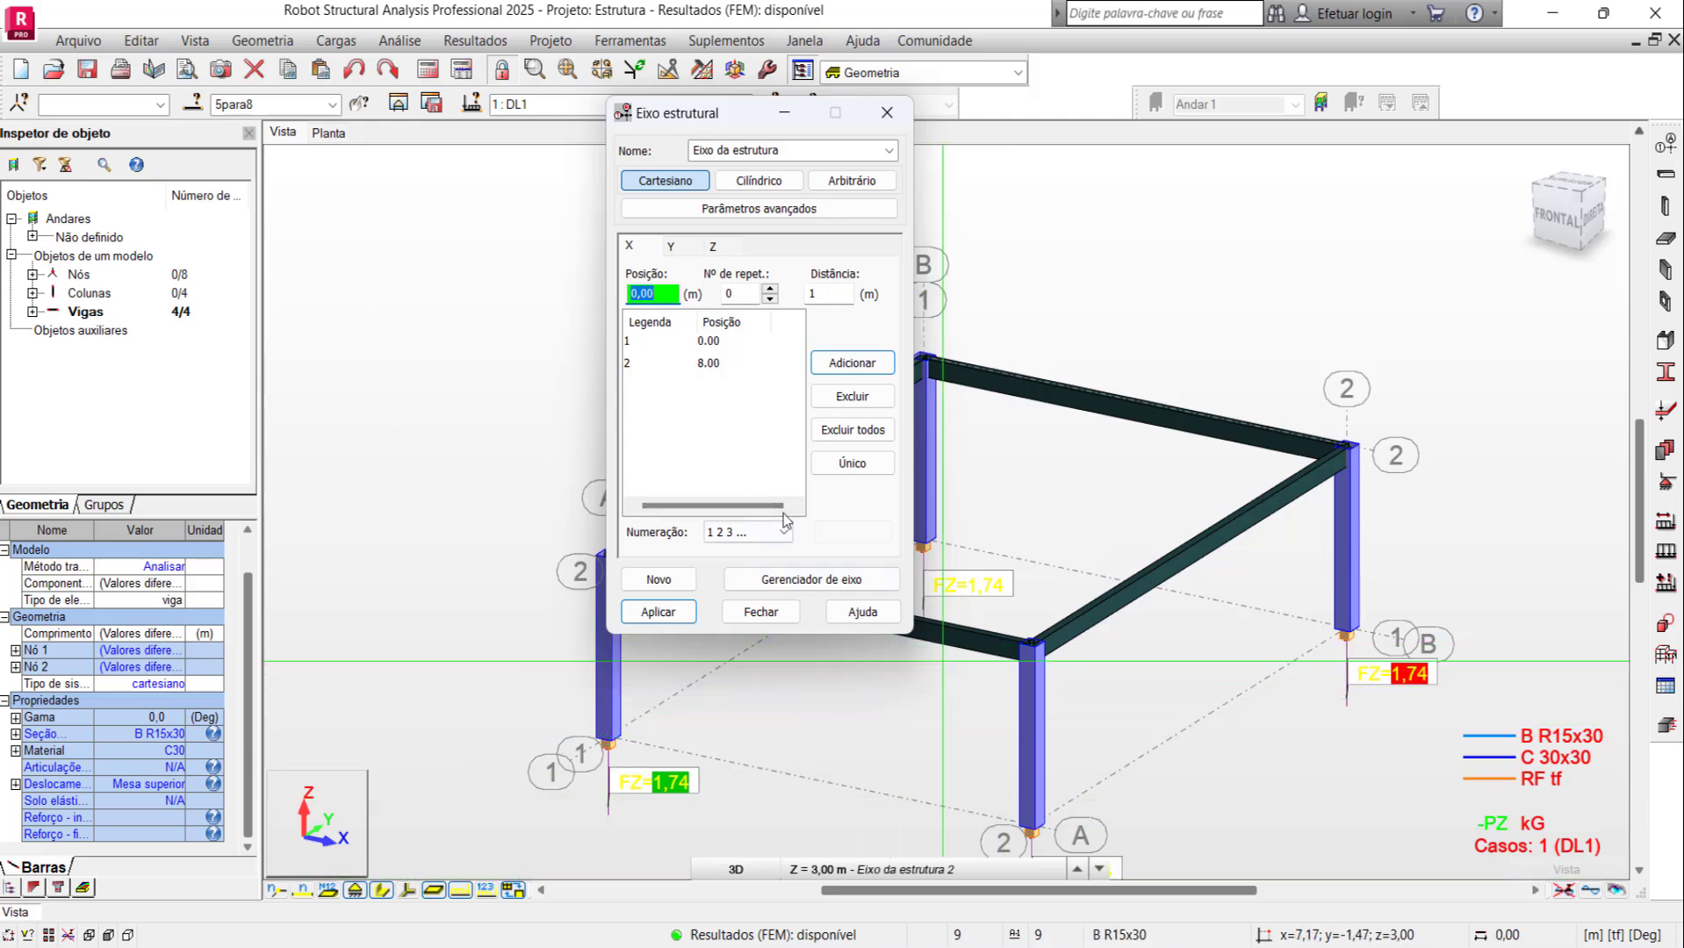
{"action": "left_click", "coordinate": [672, 247]}
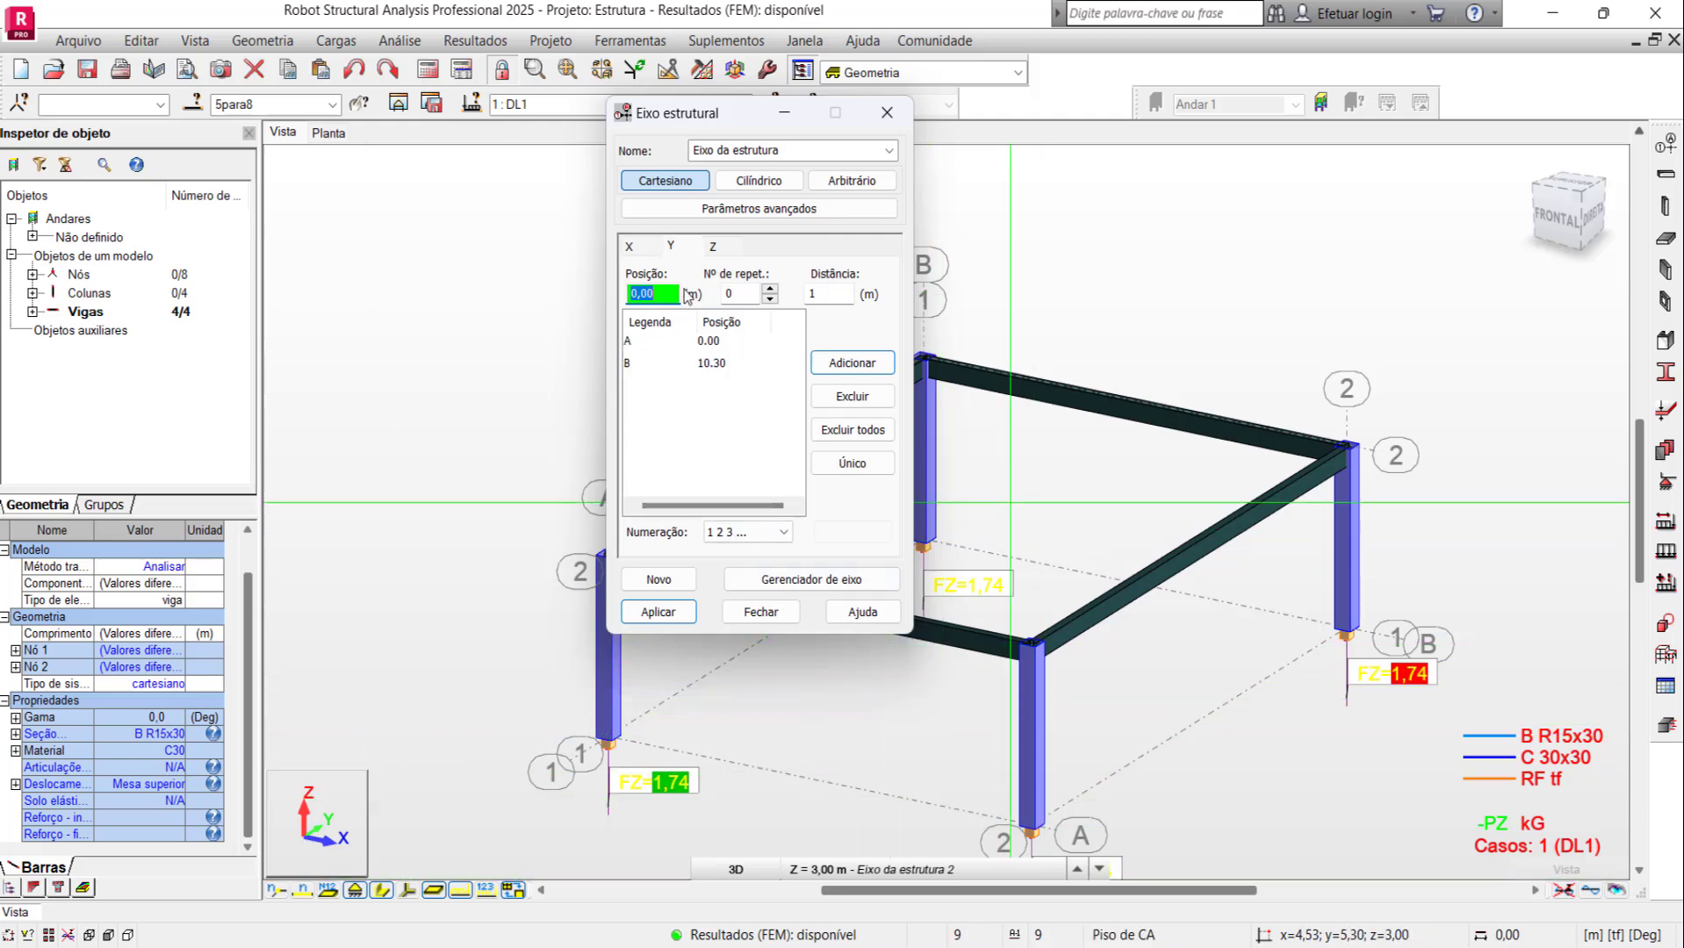
{"action": "left_click", "coordinate": [773, 620]}
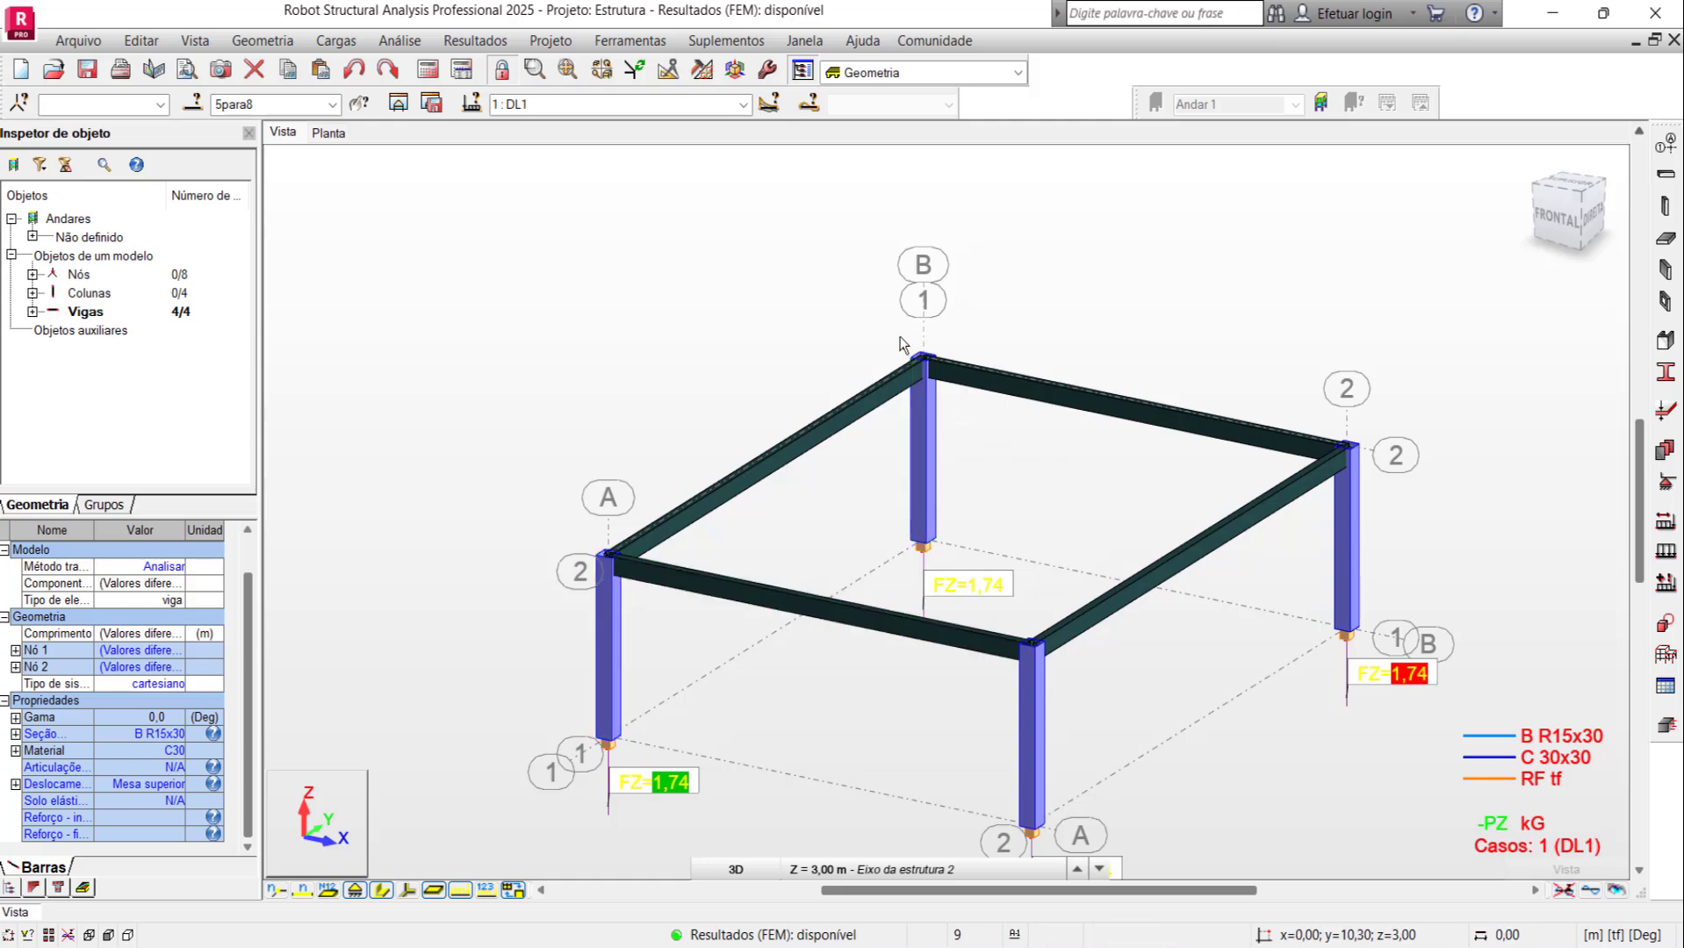
Step: Define a green Madeira timber section named Mad 6x10, b=6 and h=10, and add it
{"action": "left_click", "coordinate": [1664, 375]}
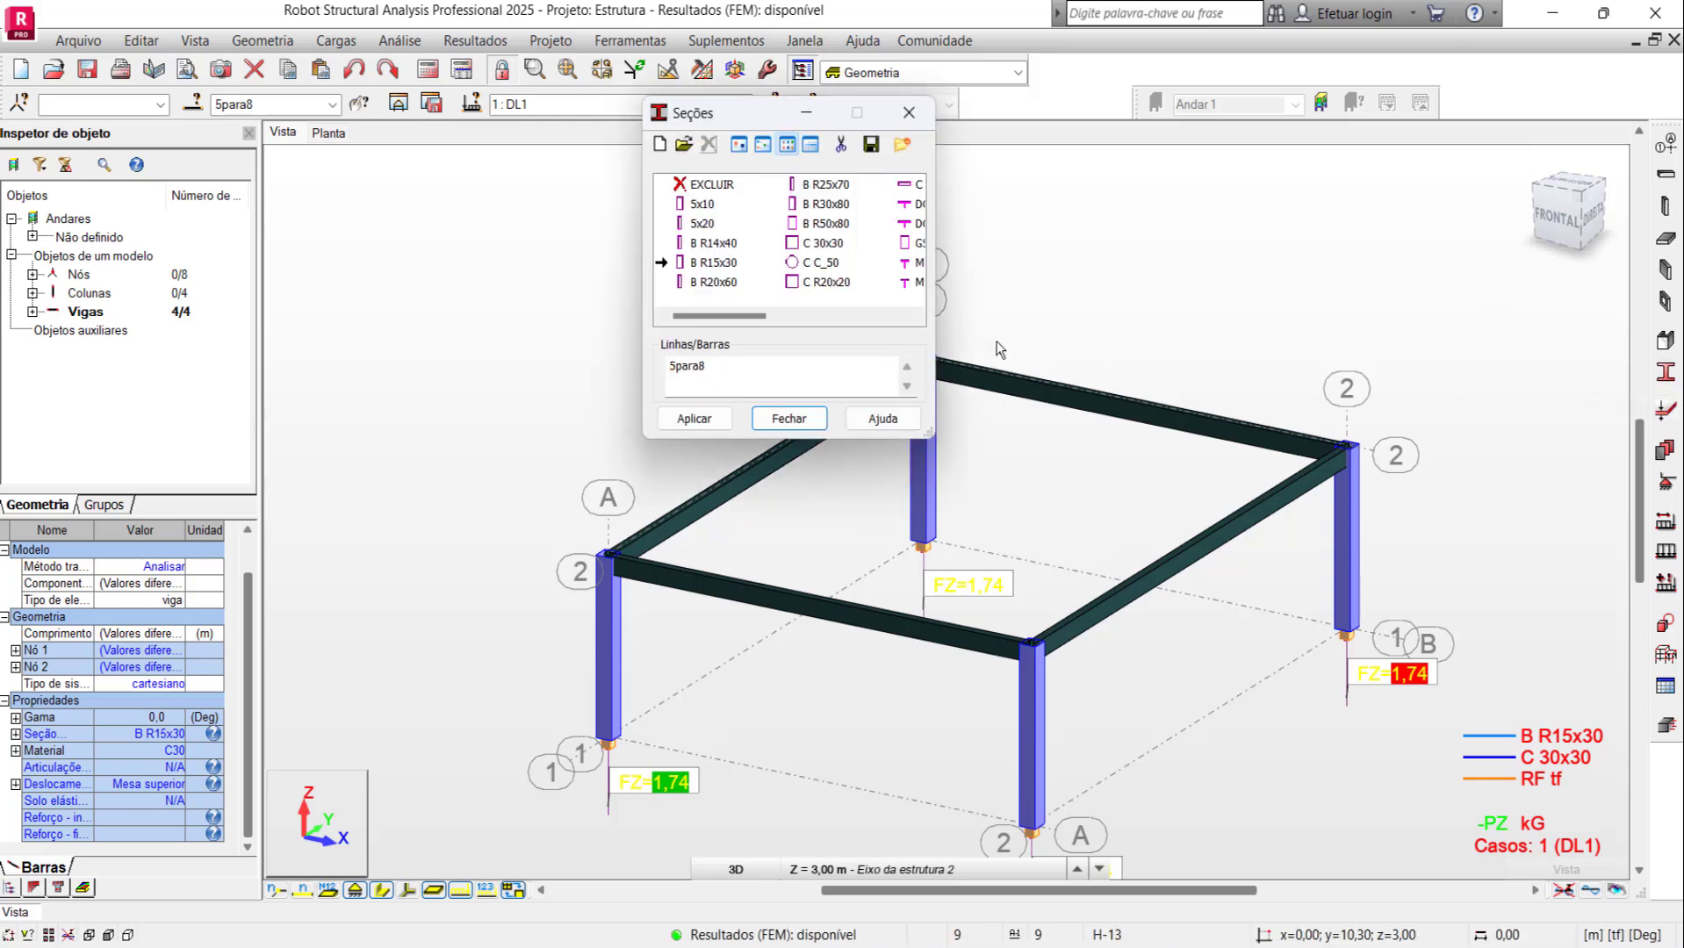
{"action": "left_click", "coordinate": [660, 146]}
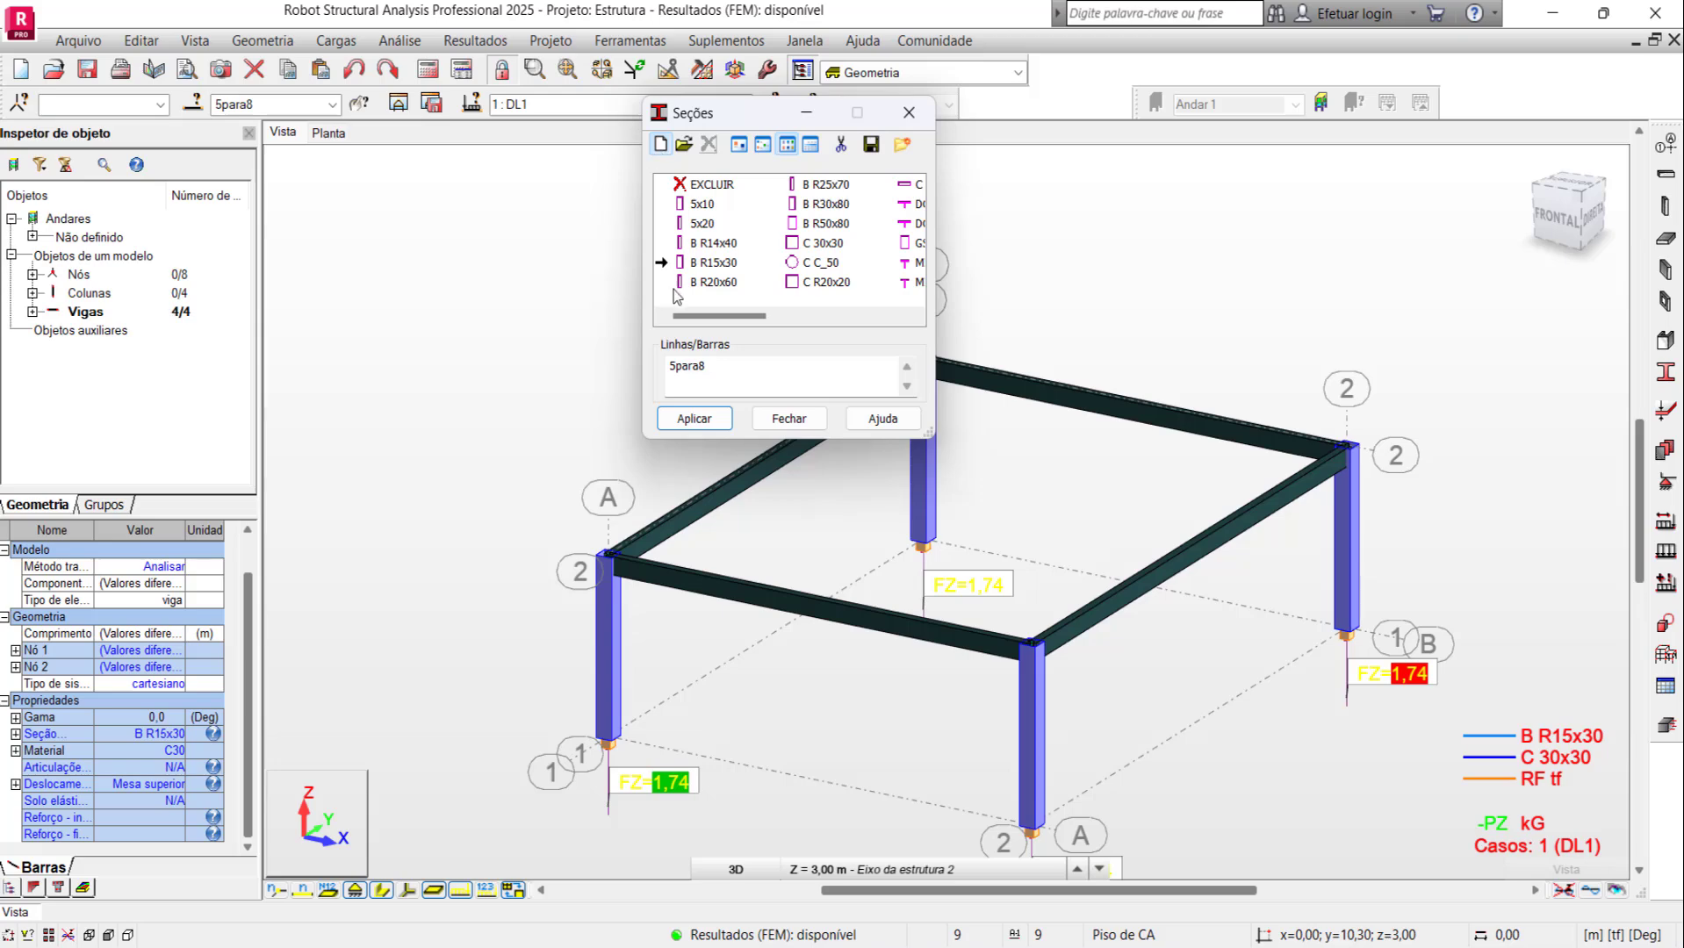
{"action": "double_click", "coordinate": [713, 263]}
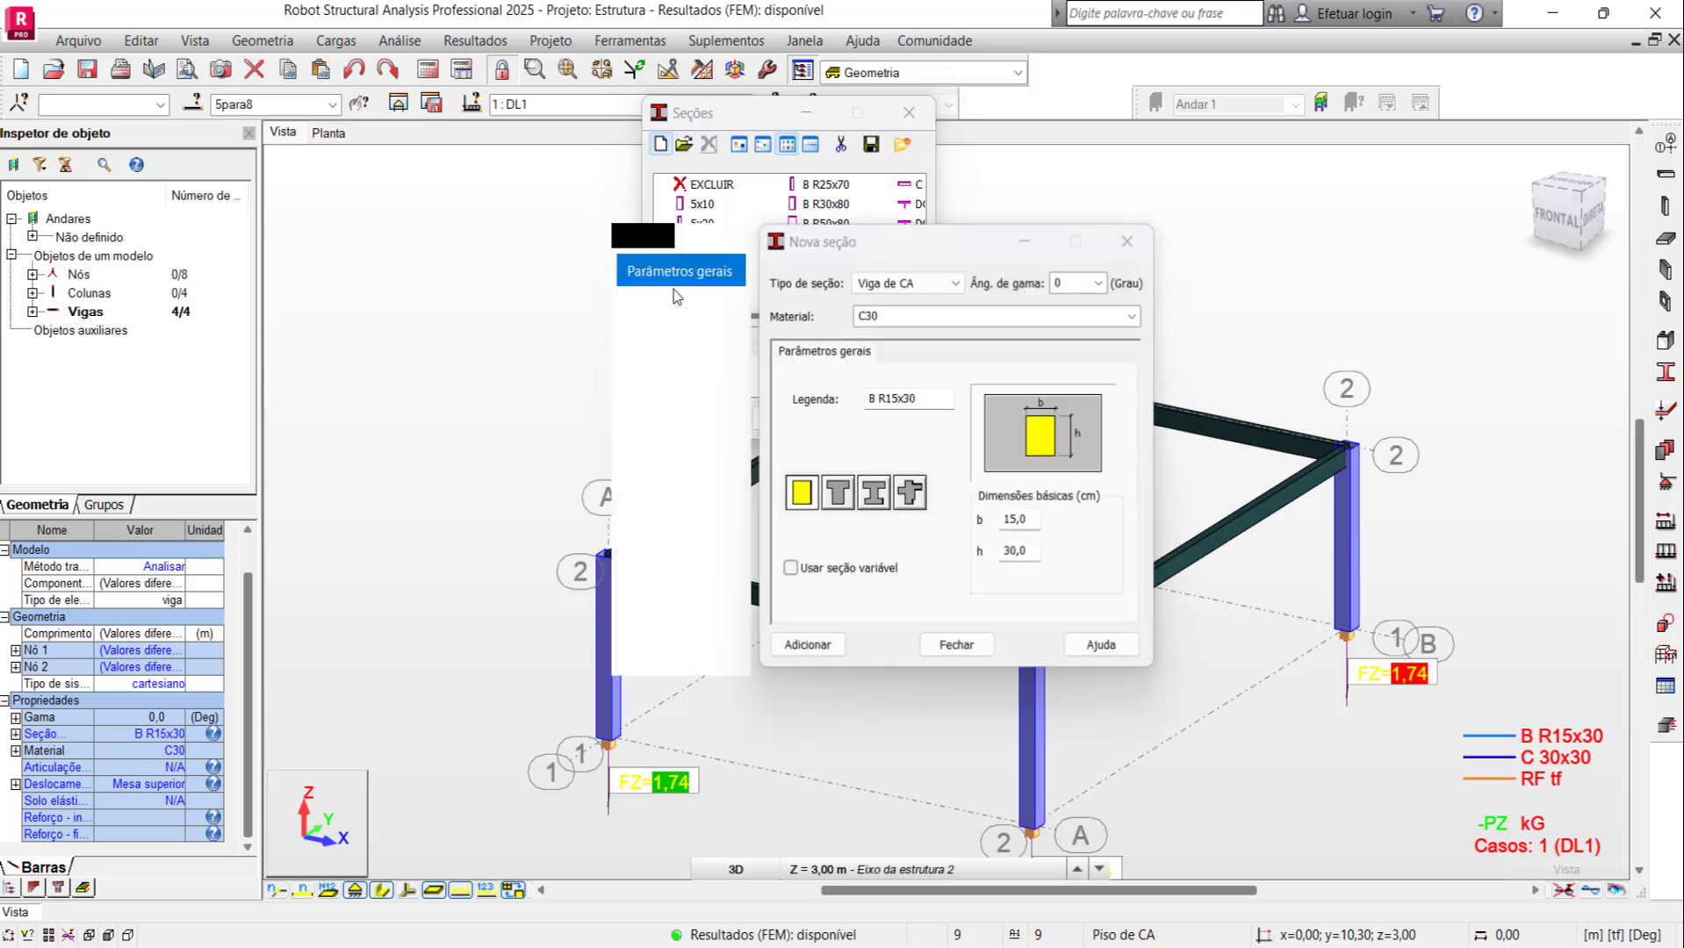
{"action": "left_click", "coordinate": [931, 283]}
{"action": "left_click", "coordinate": [914, 347]}
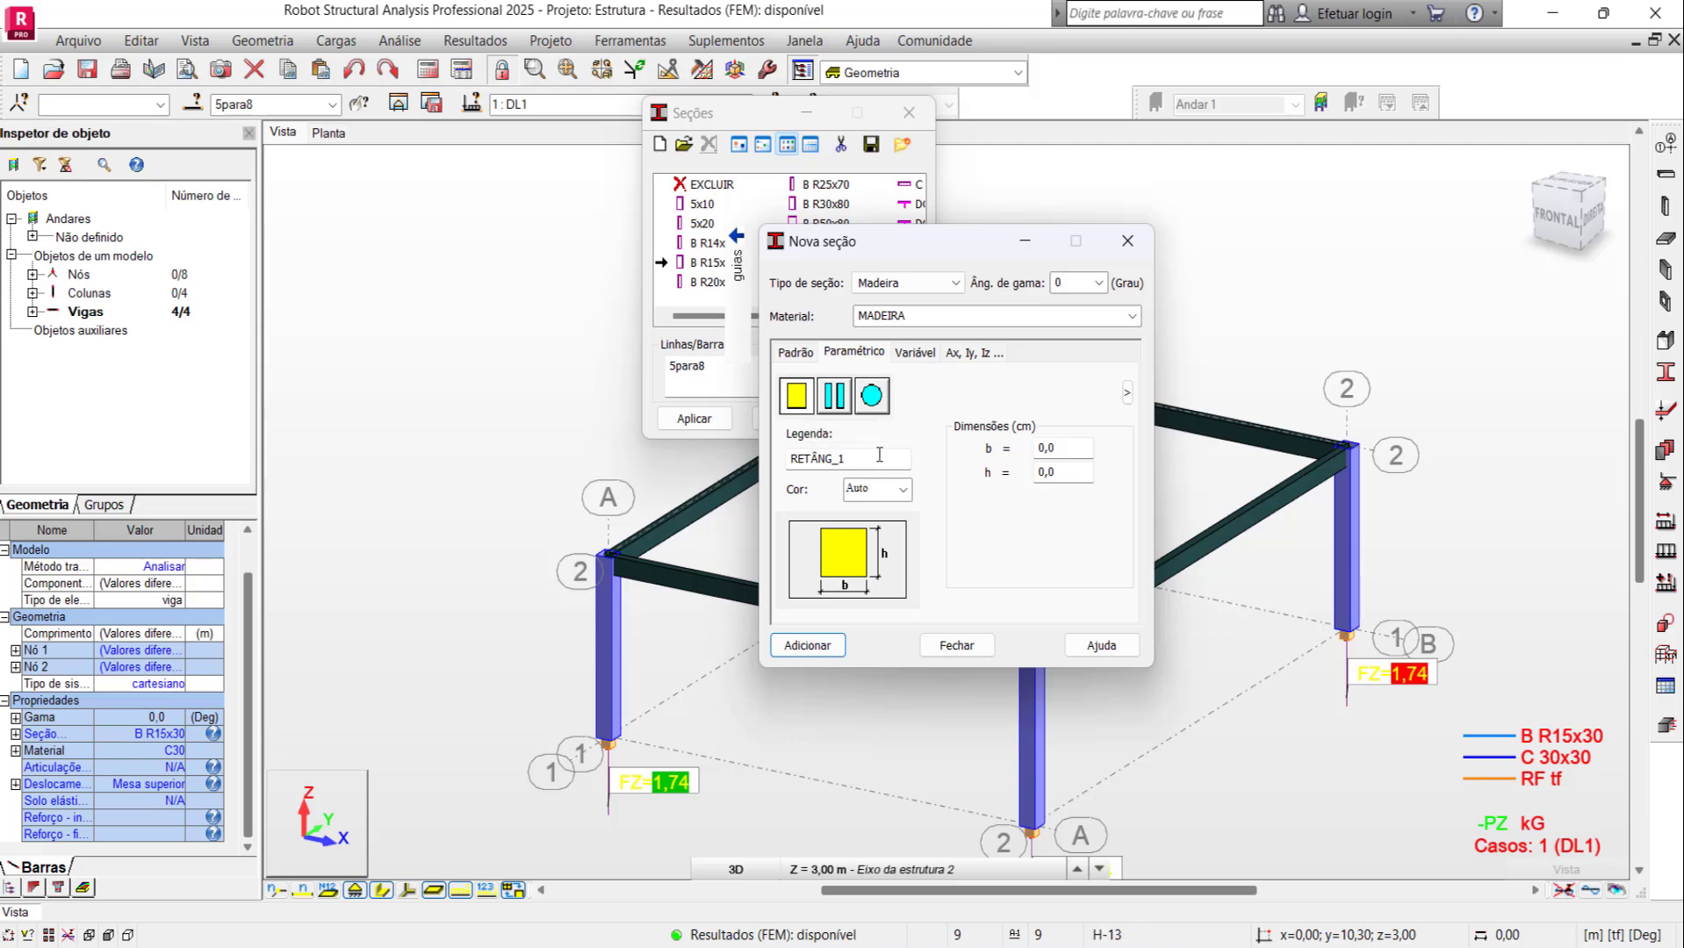
{"action": "key", "text": "Tab"}
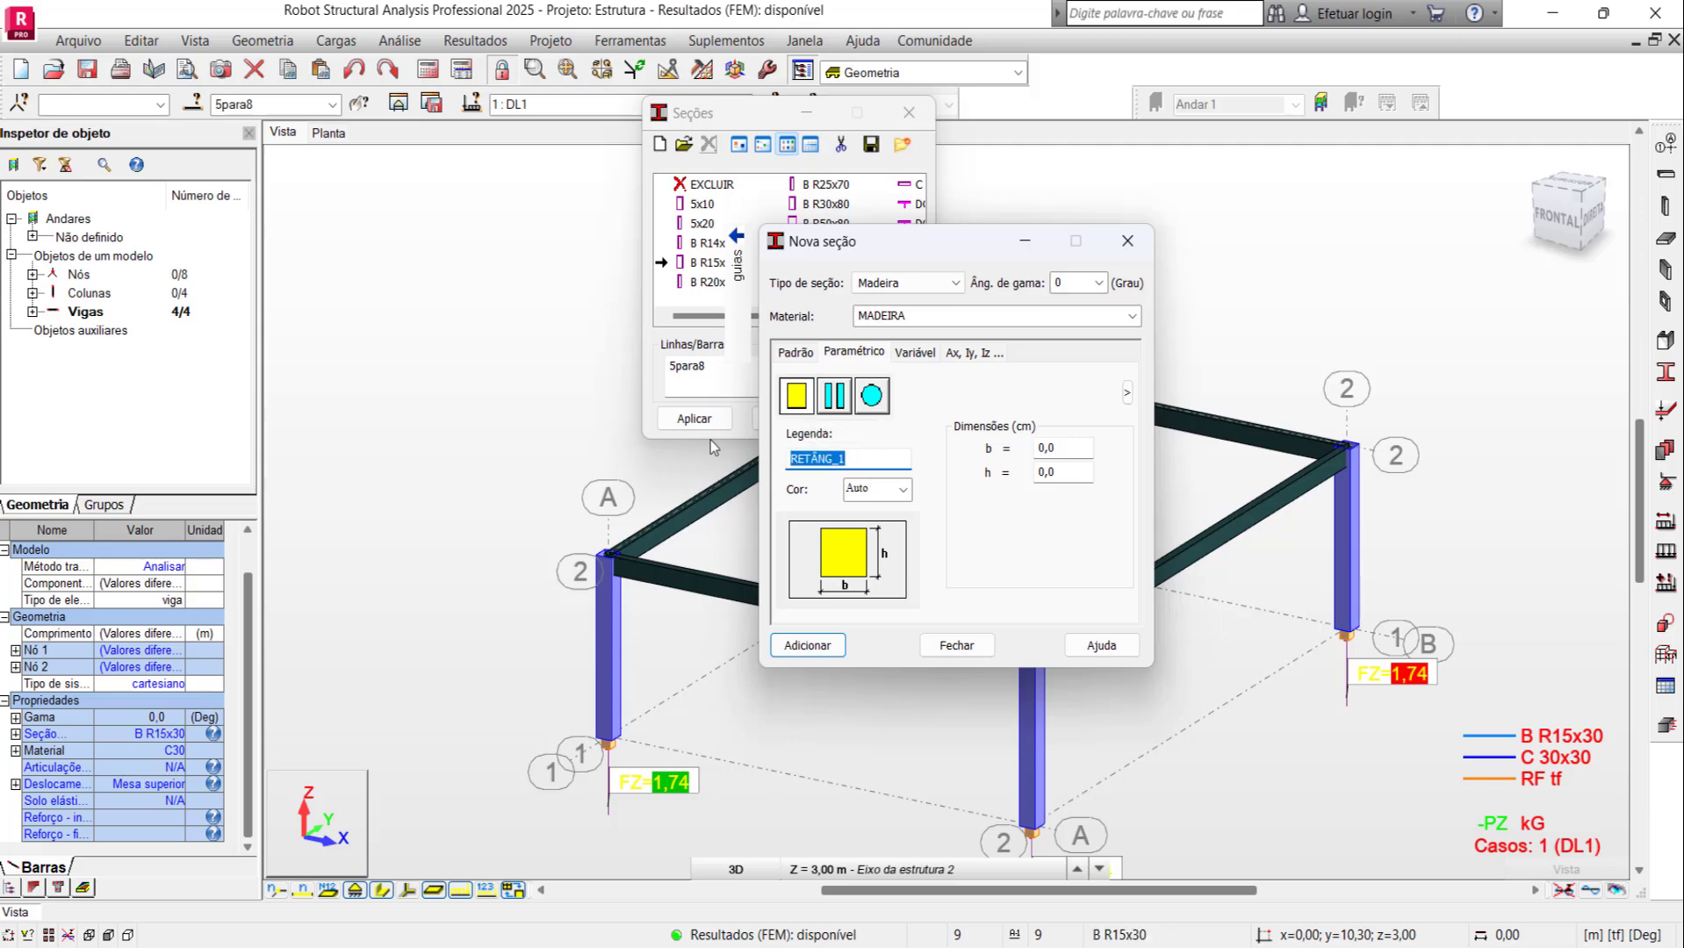
{"action": "type", "text": "Mad "}
{"action": "type", "text": "6x"}
{"action": "type", "text": "10"}
{"action": "left_click", "coordinate": [905, 491]}
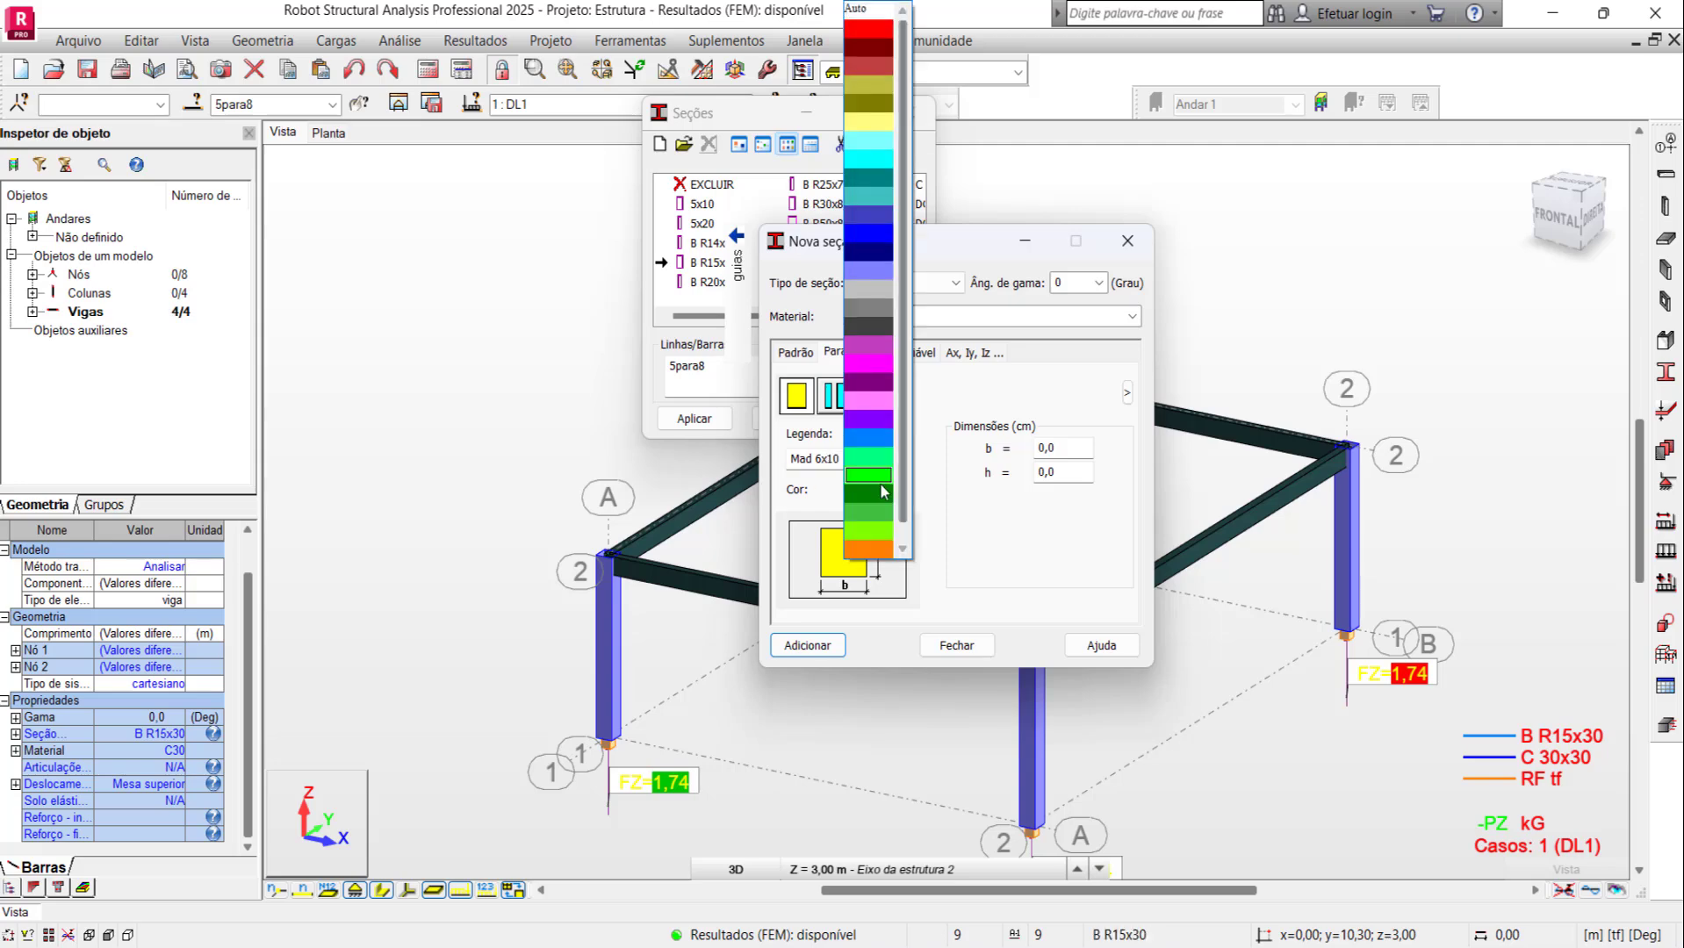
{"action": "left_click", "coordinate": [886, 490]}
{"action": "key", "text": "Tab"}
{"action": "type", "text": "6"}
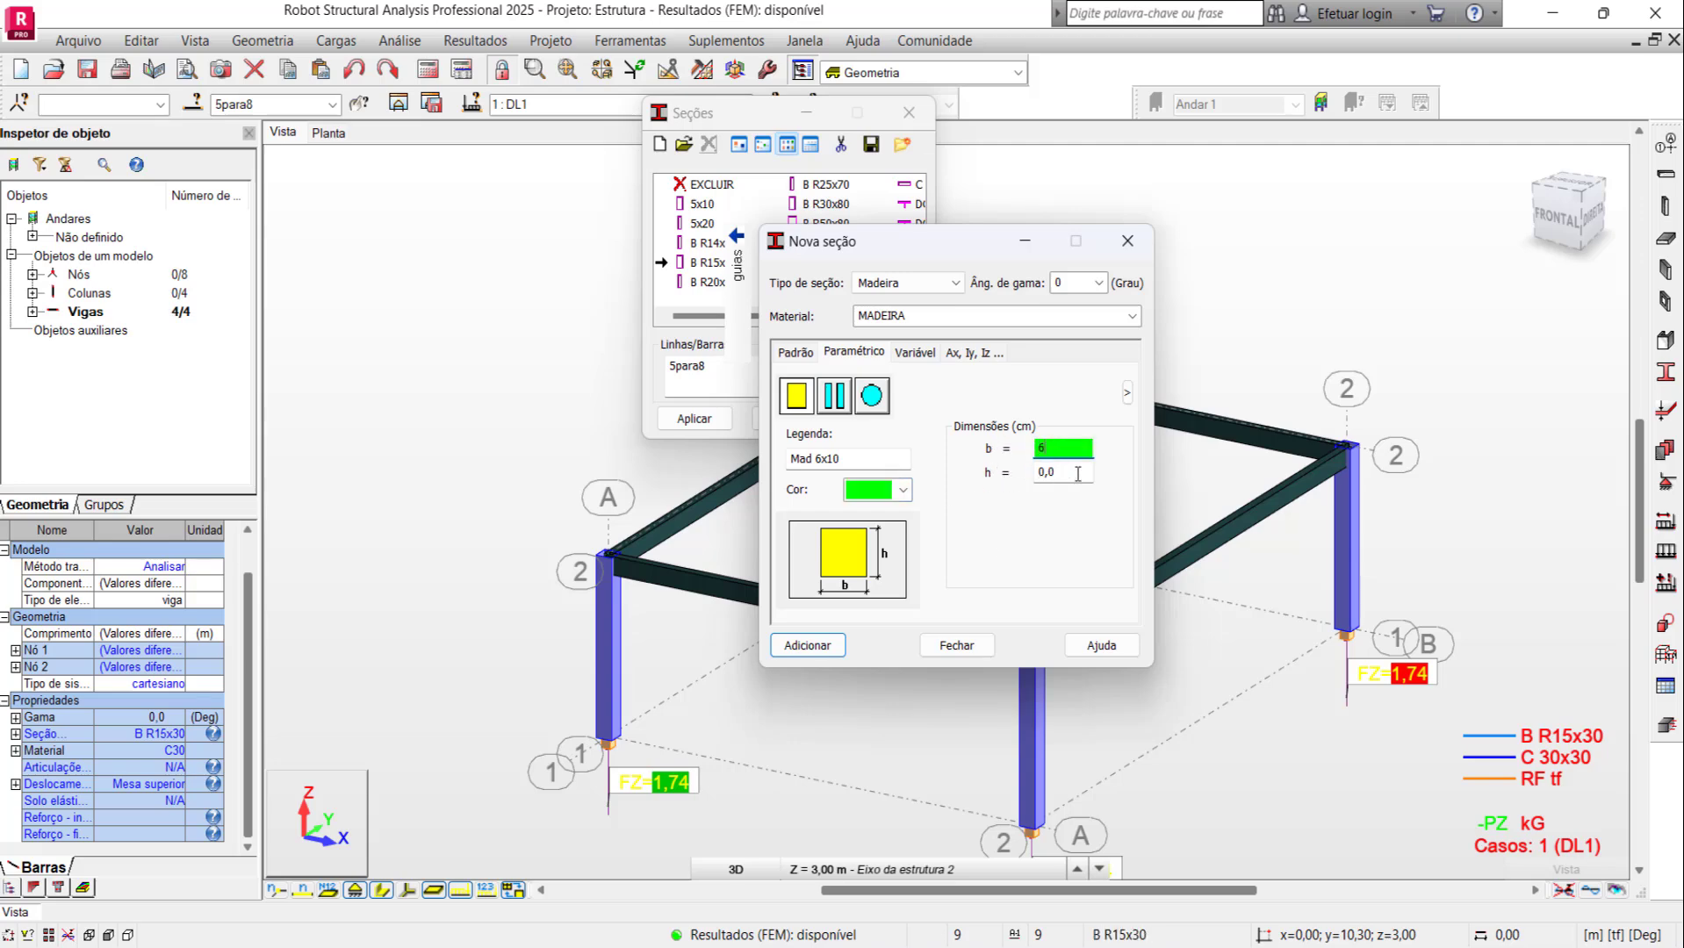
{"action": "key", "text": "Tab"}
{"action": "type", "text": "10"}
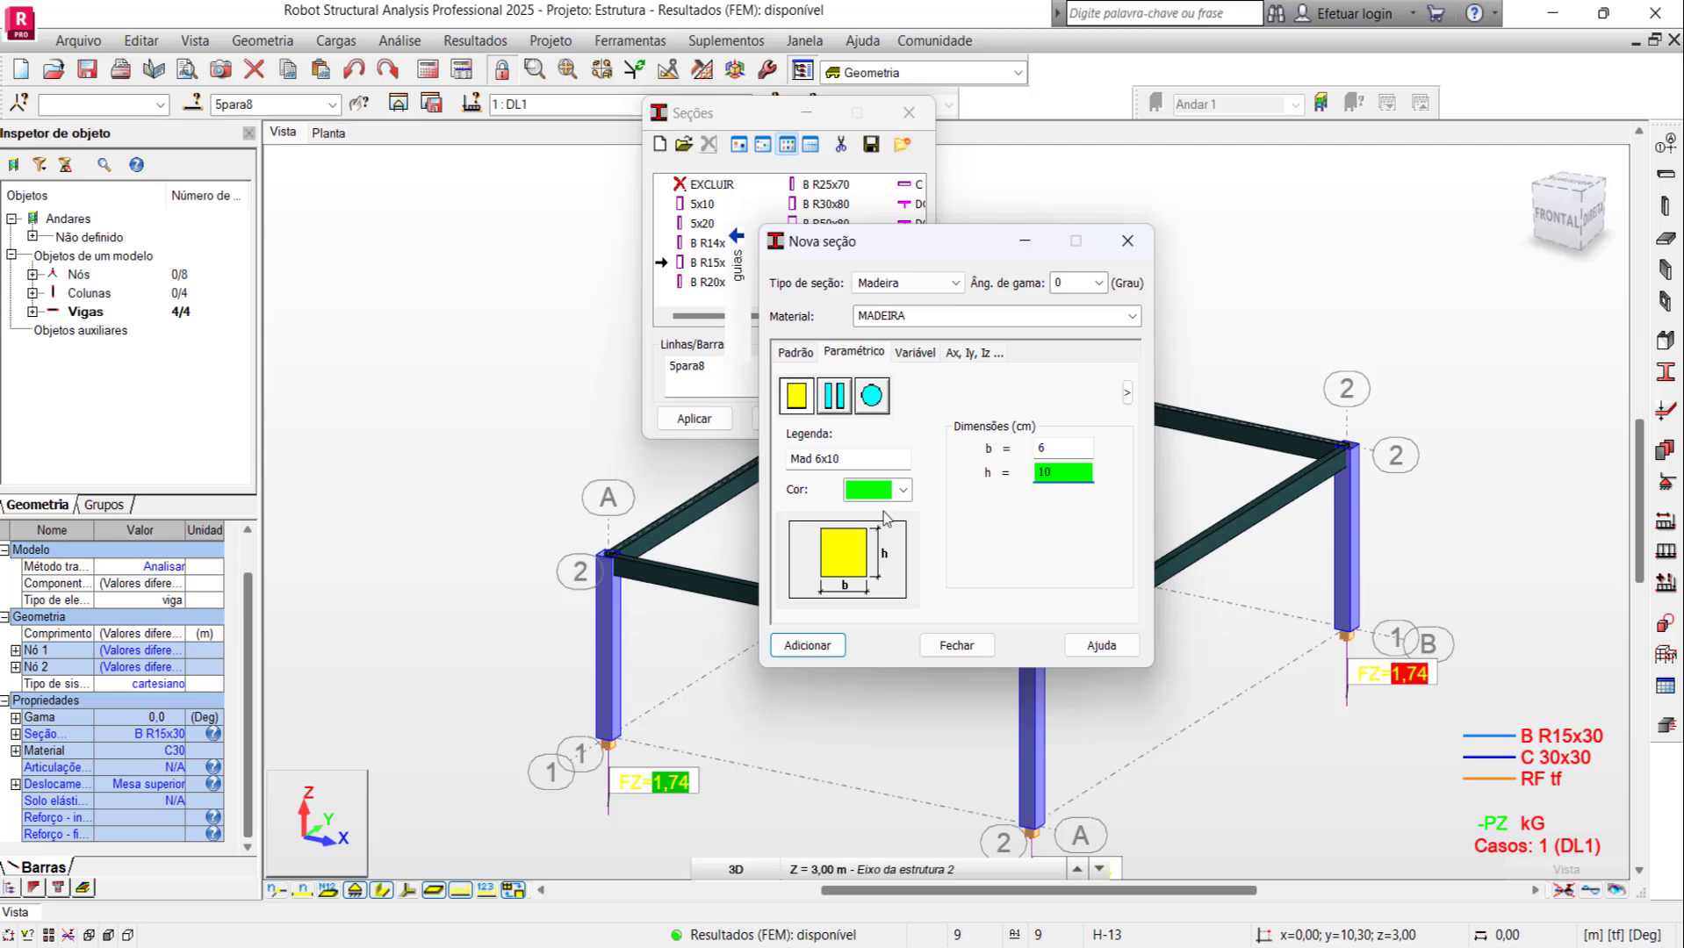
{"action": "left_click", "coordinate": [809, 647]}
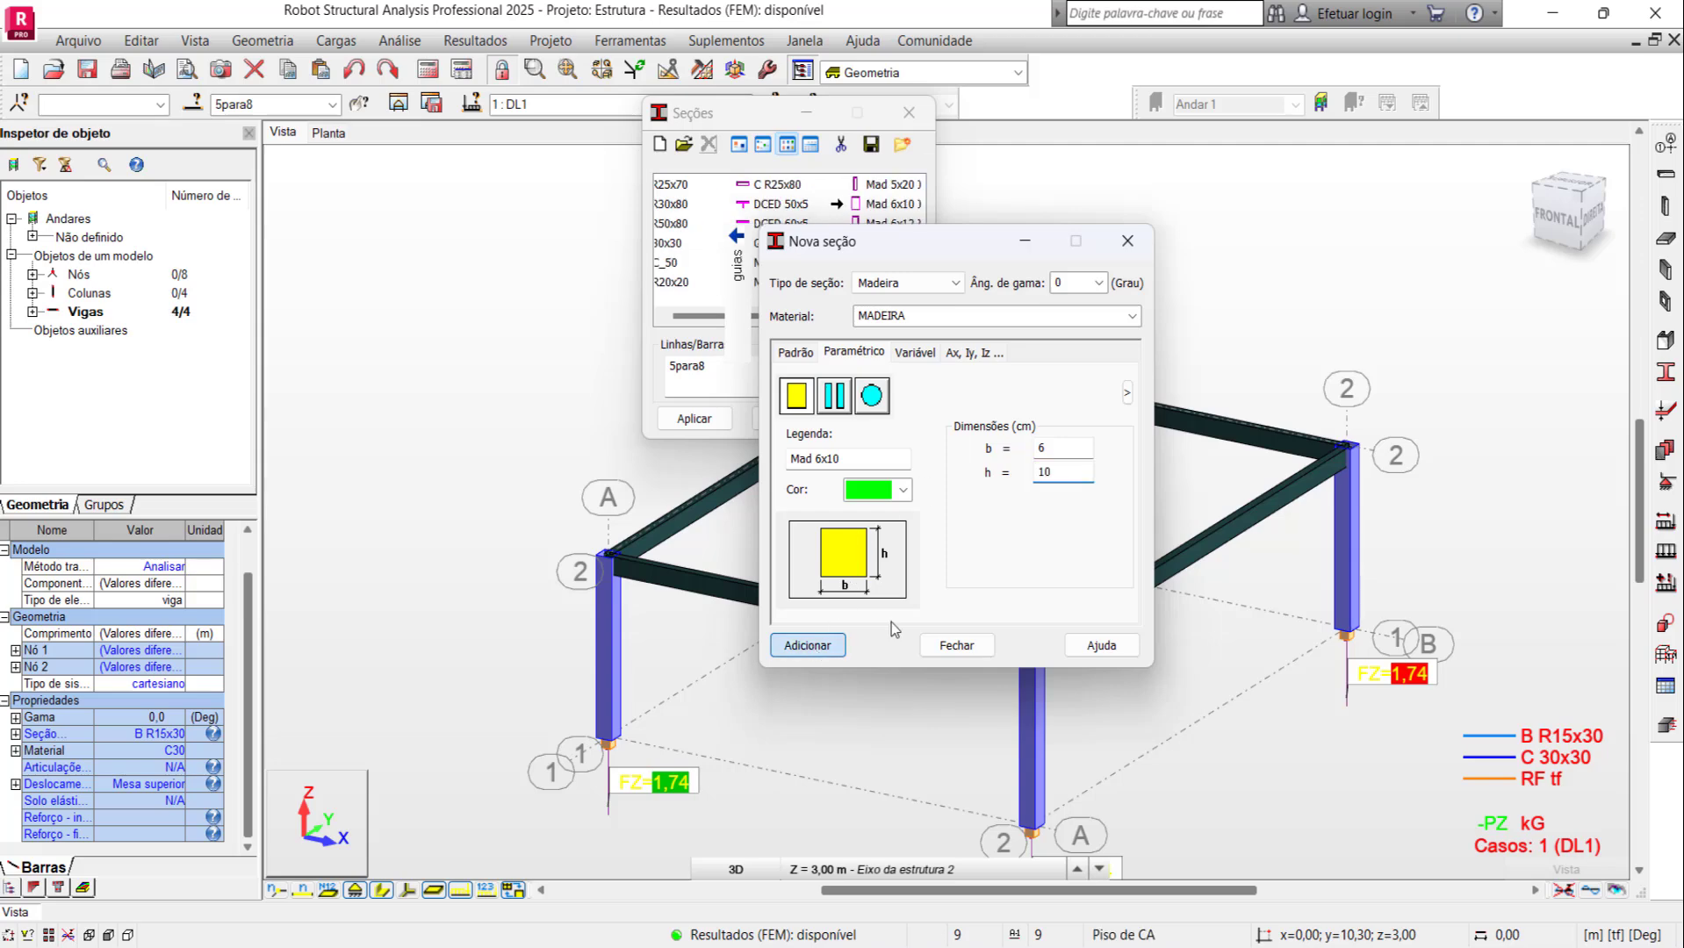
{"action": "left_click", "coordinate": [957, 645]}
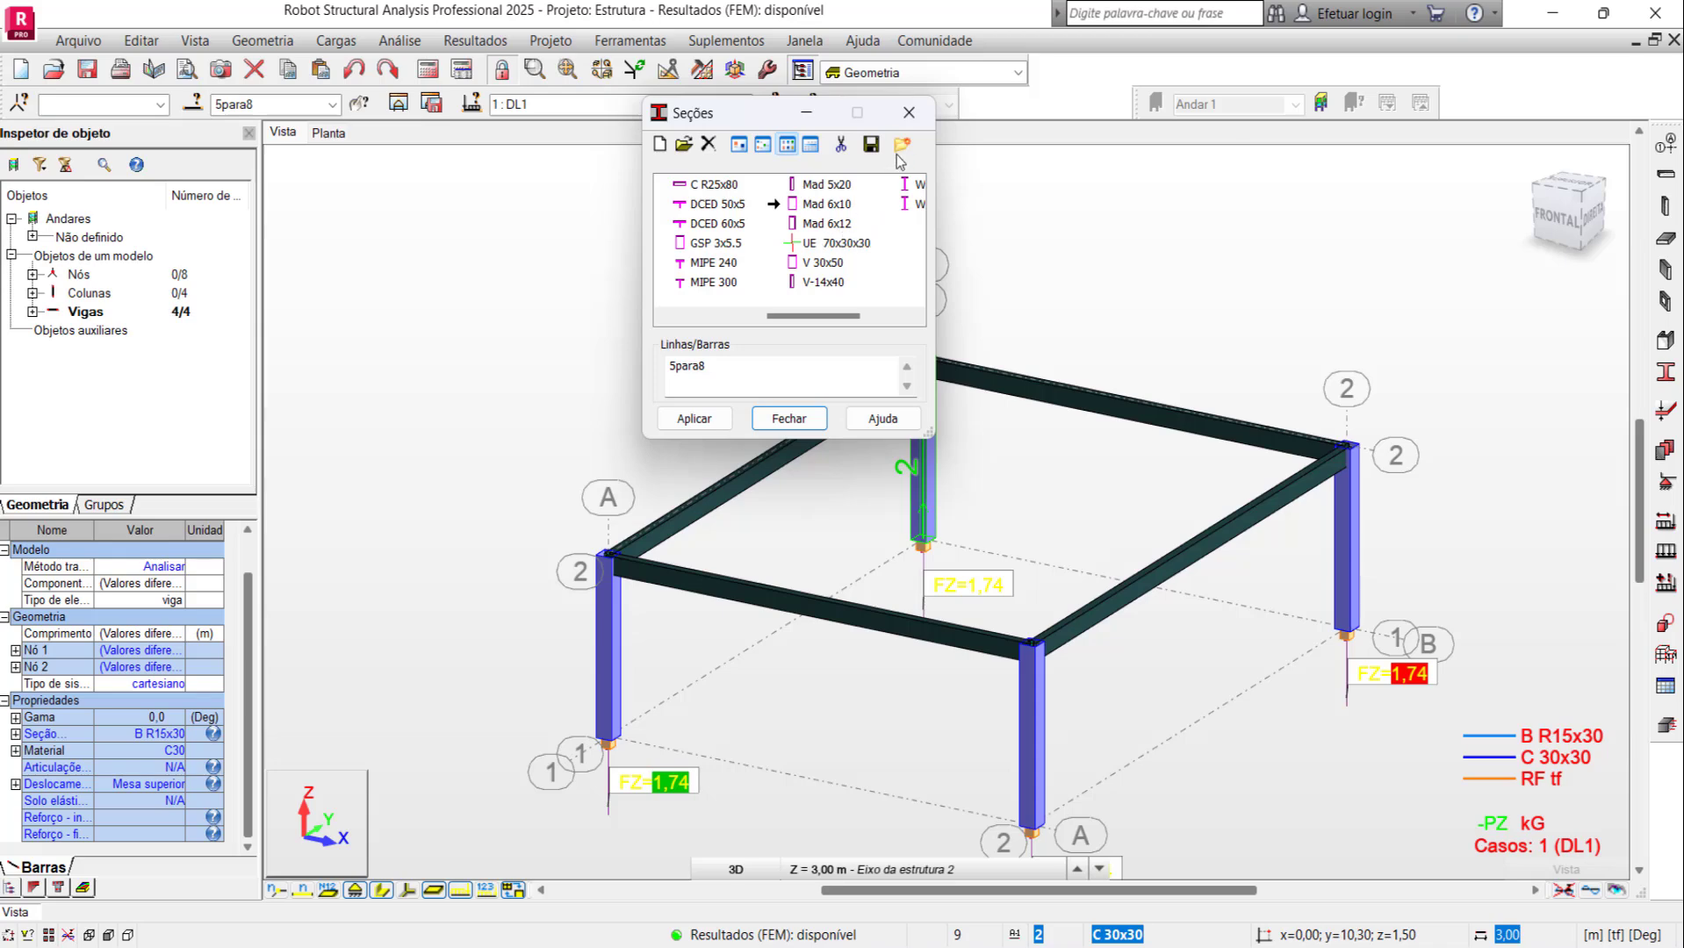
Step: Add an X grid axis at -1.00 m, one repetition from the 0.00 axis
{"action": "left_click", "coordinate": [788, 419]}
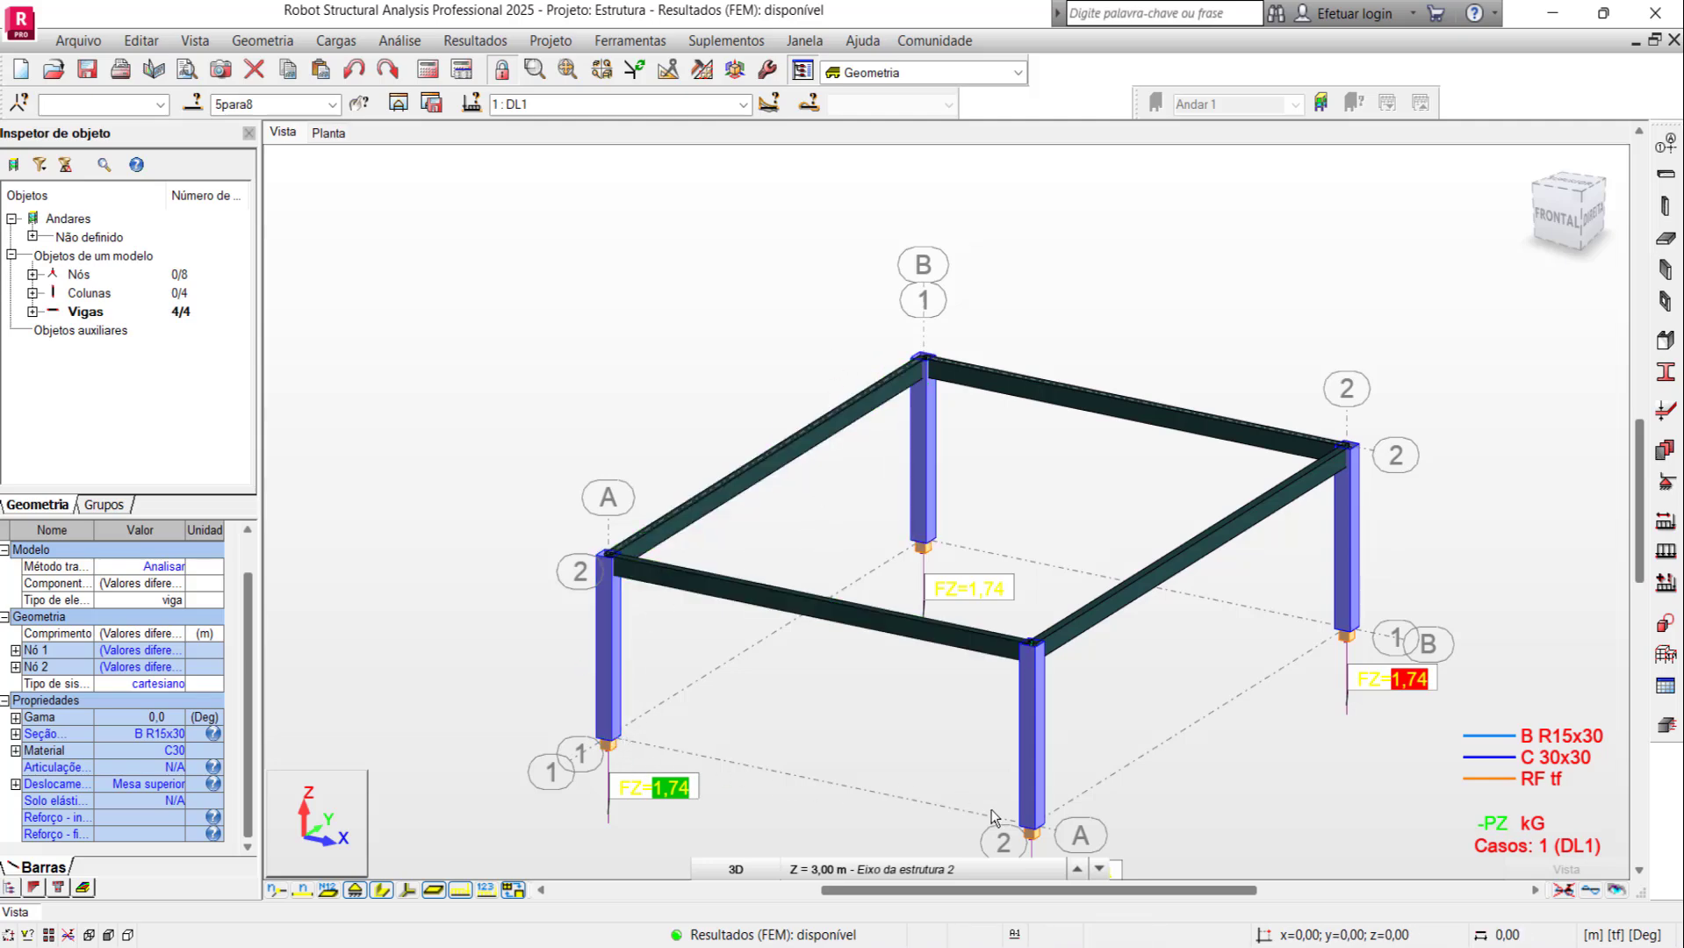
{"action": "scroll", "coordinate": [740, 541], "scroll_direction": "down", "scroll_amount": 1}
{"action": "scroll", "coordinate": [694, 561], "scroll_direction": "down", "scroll_amount": 1}
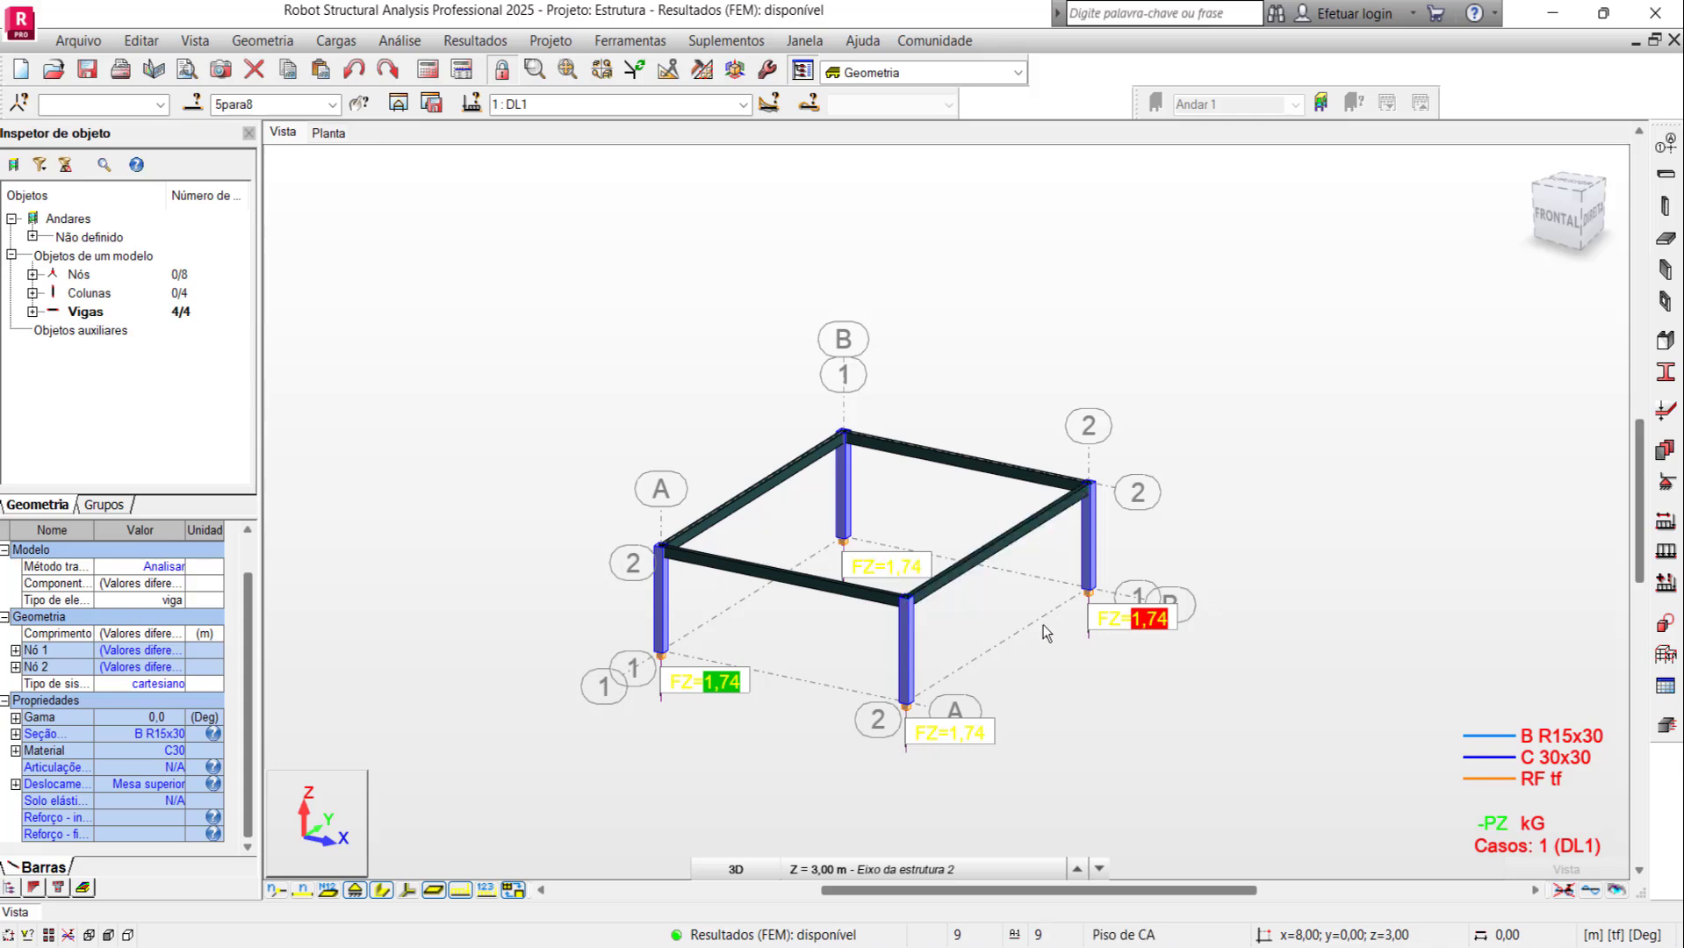
{"action": "left_click", "coordinate": [1663, 161]}
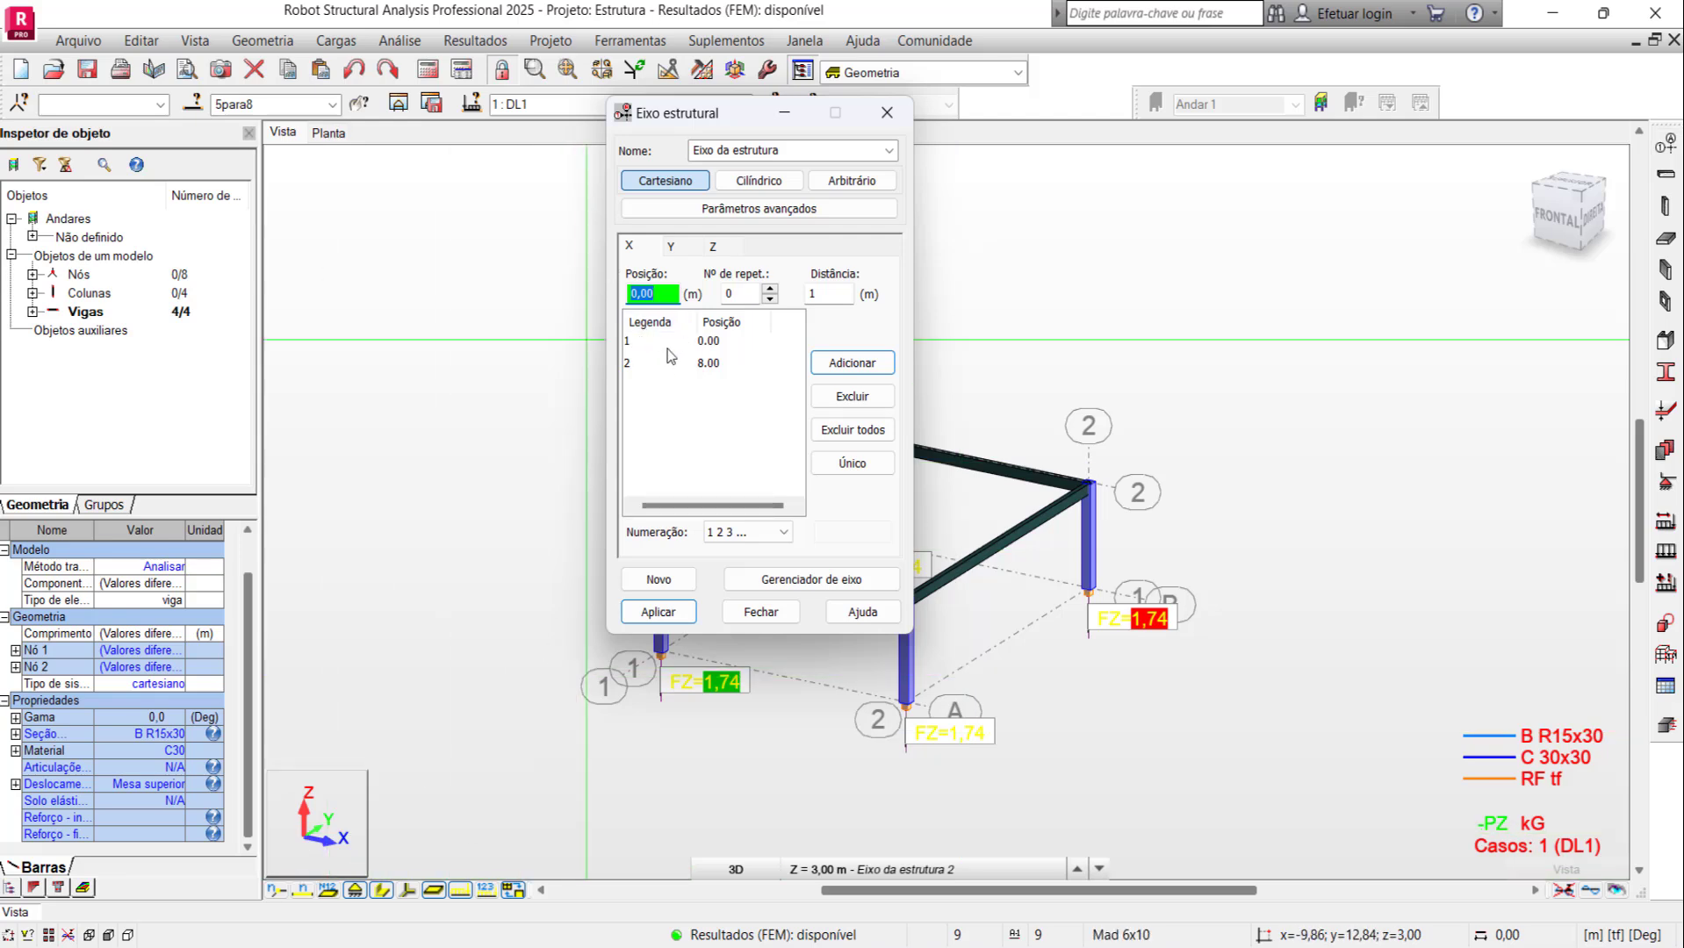
{"action": "left_click", "coordinate": [634, 344]}
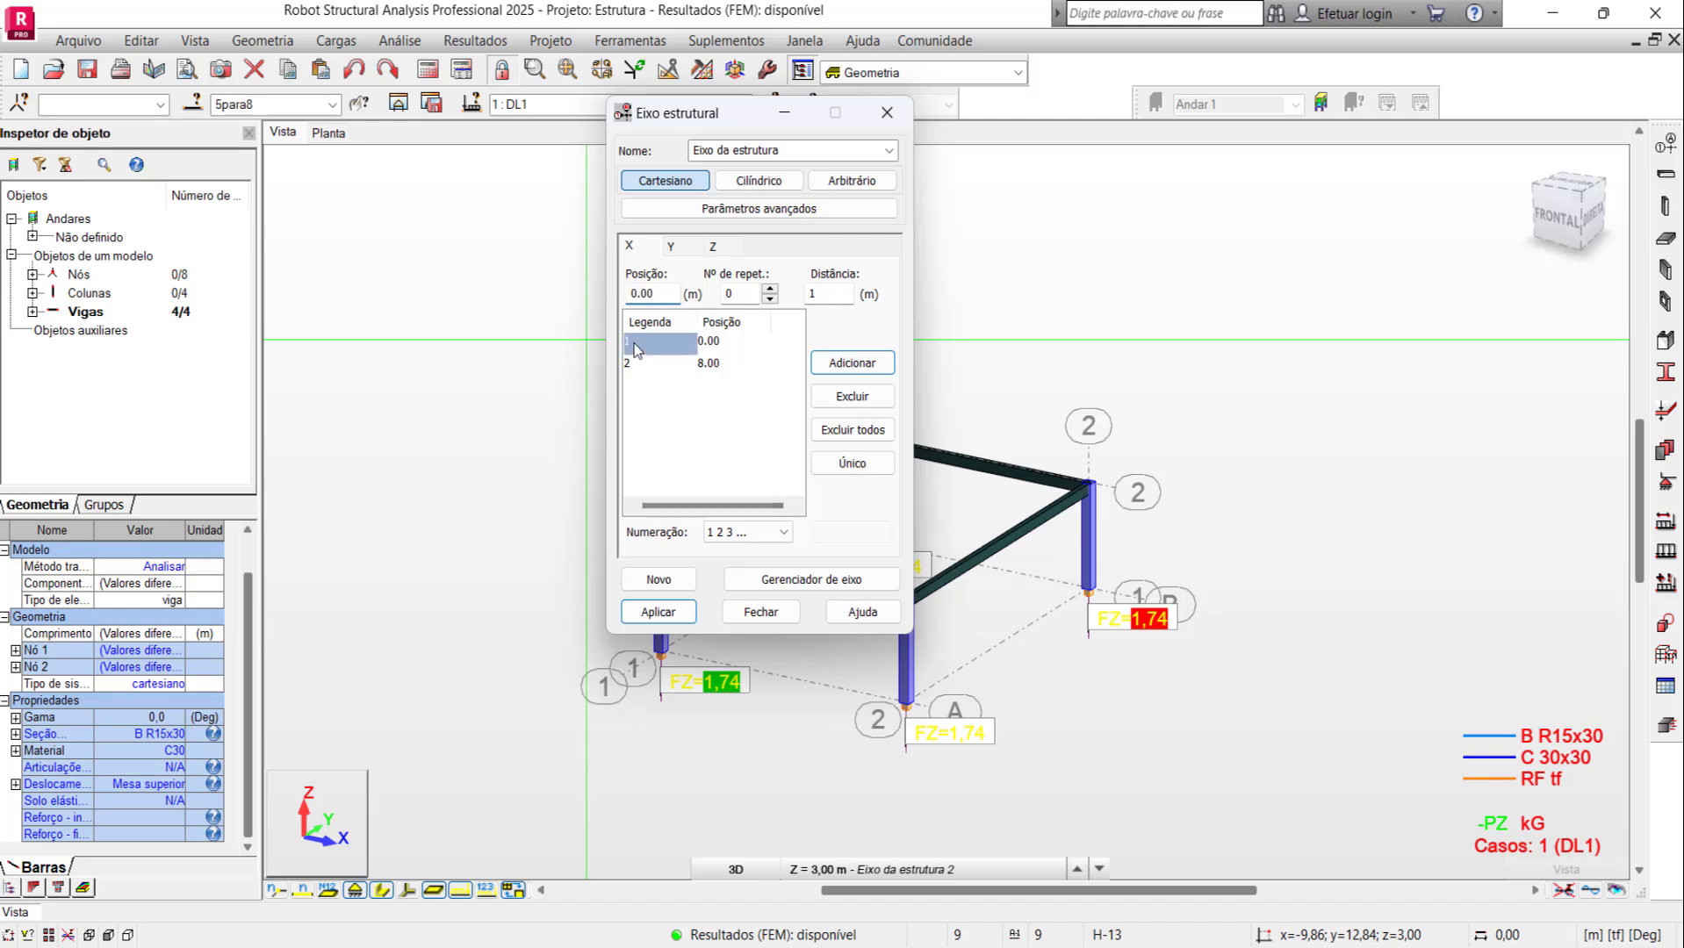
{"action": "left_click", "coordinate": [771, 289]}
{"action": "key", "text": "Tab"}
{"action": "key", "text": "BackSpace"}
{"action": "type", "text": "-"}
{"action": "left_click", "coordinate": [856, 362]}
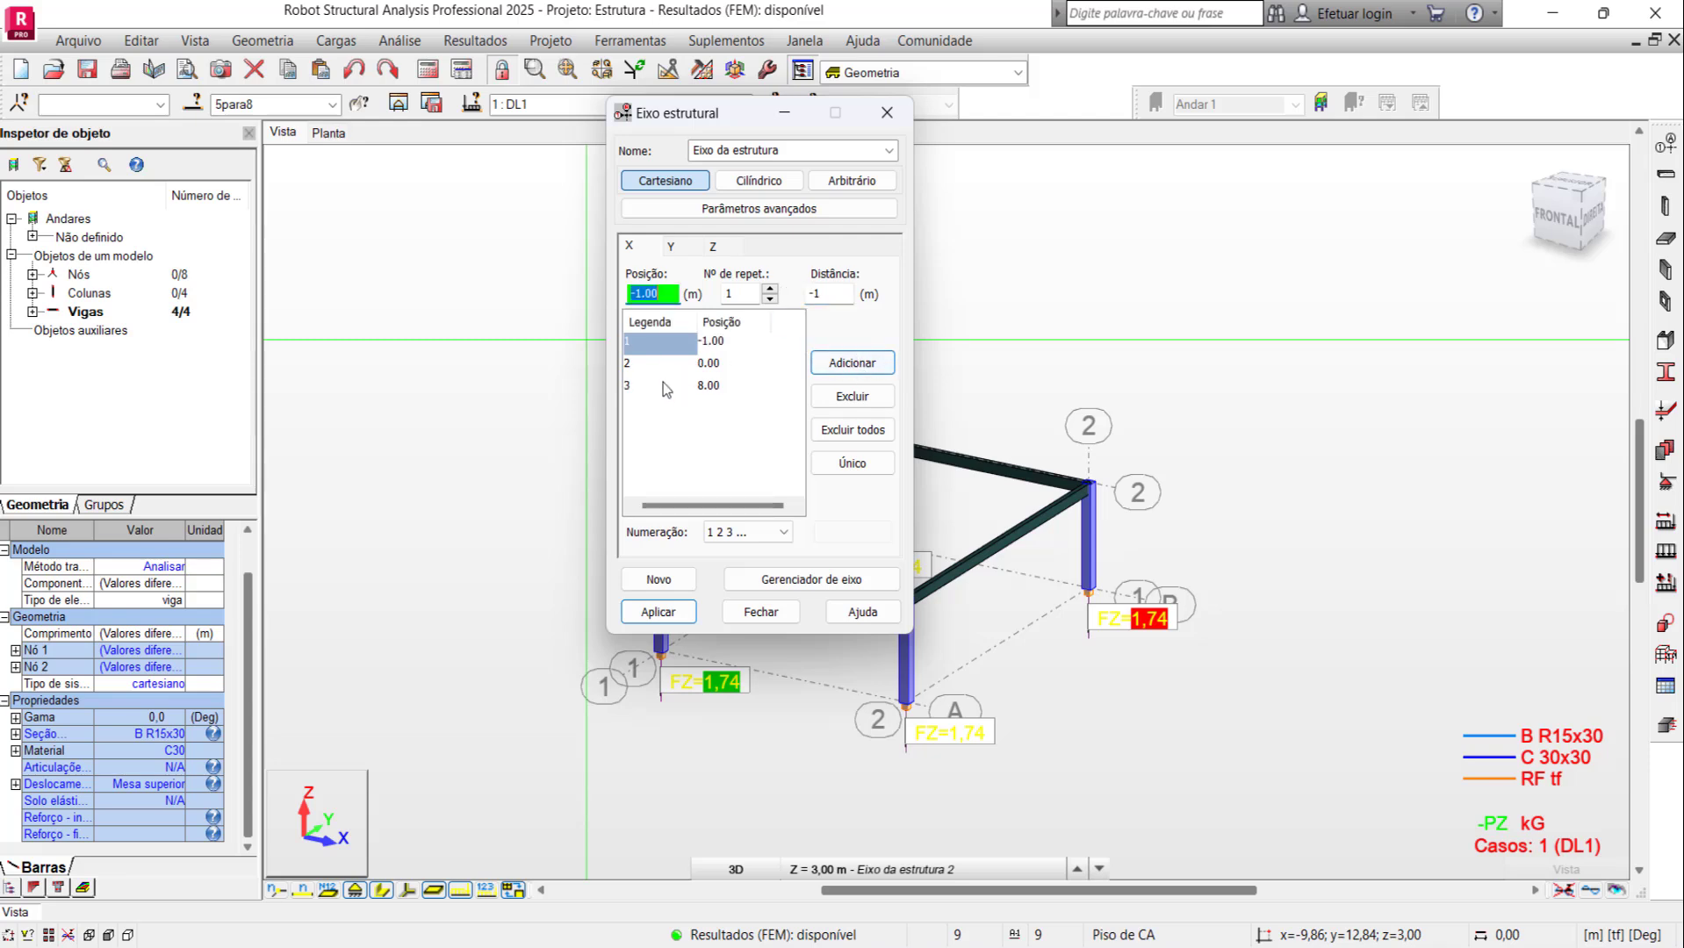
Step: Add an X grid axis at 9.00 m from the 8.00 axis and apply the axes
{"action": "left_click", "coordinate": [634, 385]}
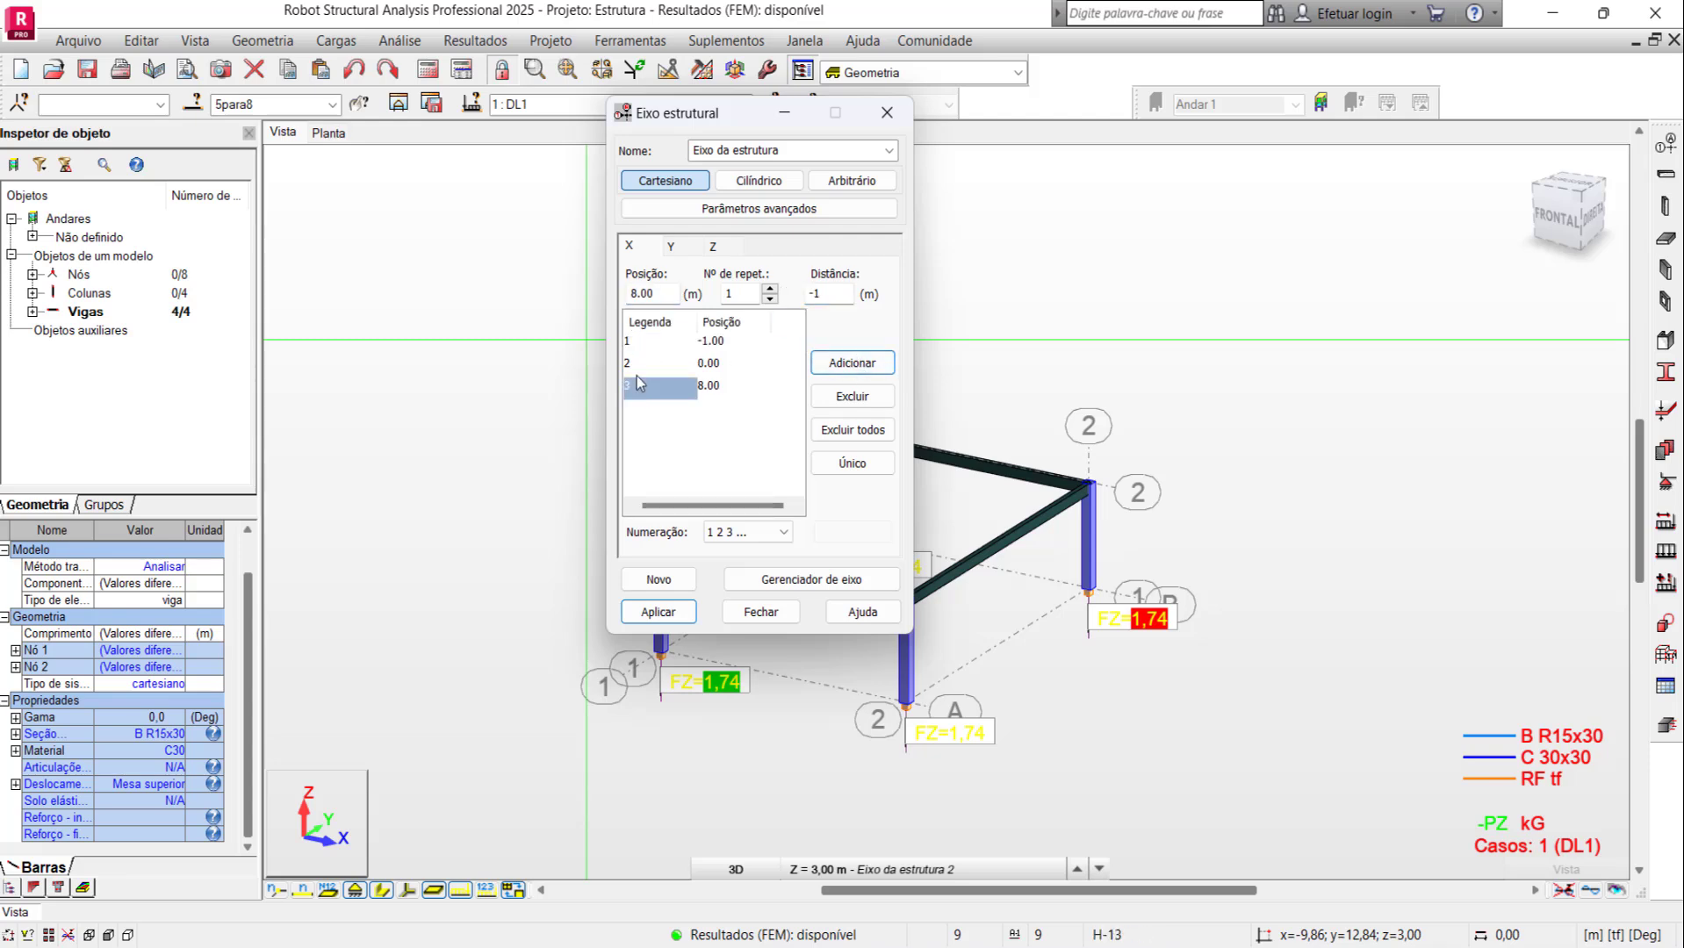
{"action": "left_click", "coordinate": [822, 294]}
{"action": "type", "text": "1"}
{"action": "left_click", "coordinate": [854, 362]}
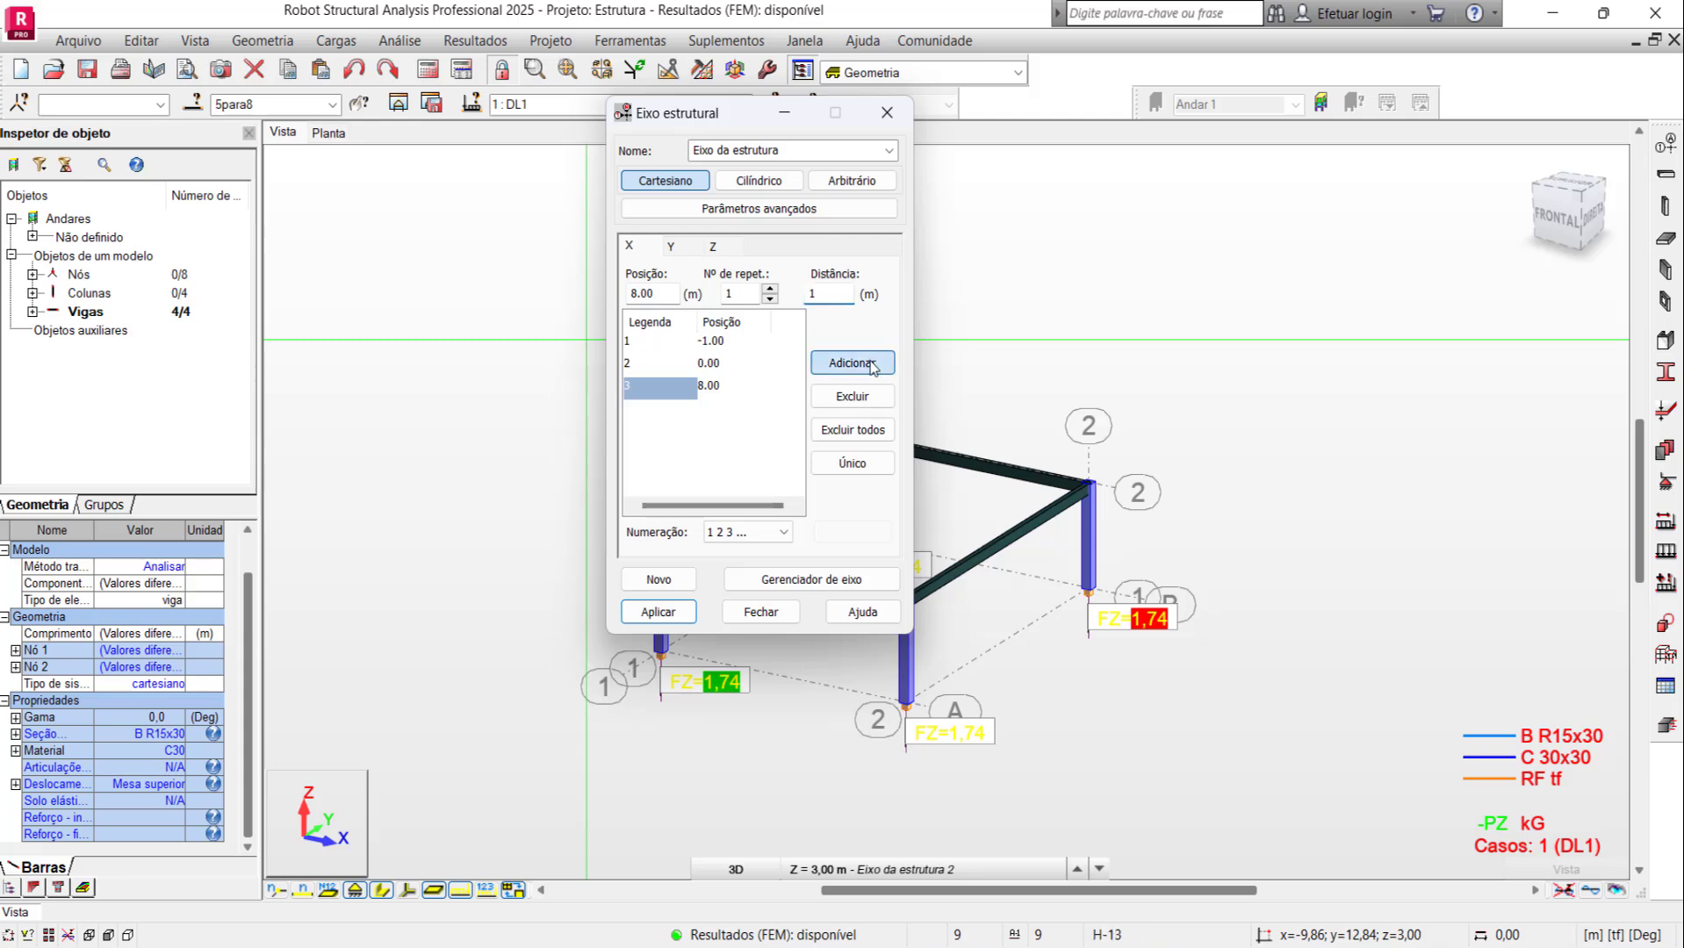
{"action": "left_click", "coordinate": [678, 618]}
{"action": "left_click", "coordinate": [767, 613]}
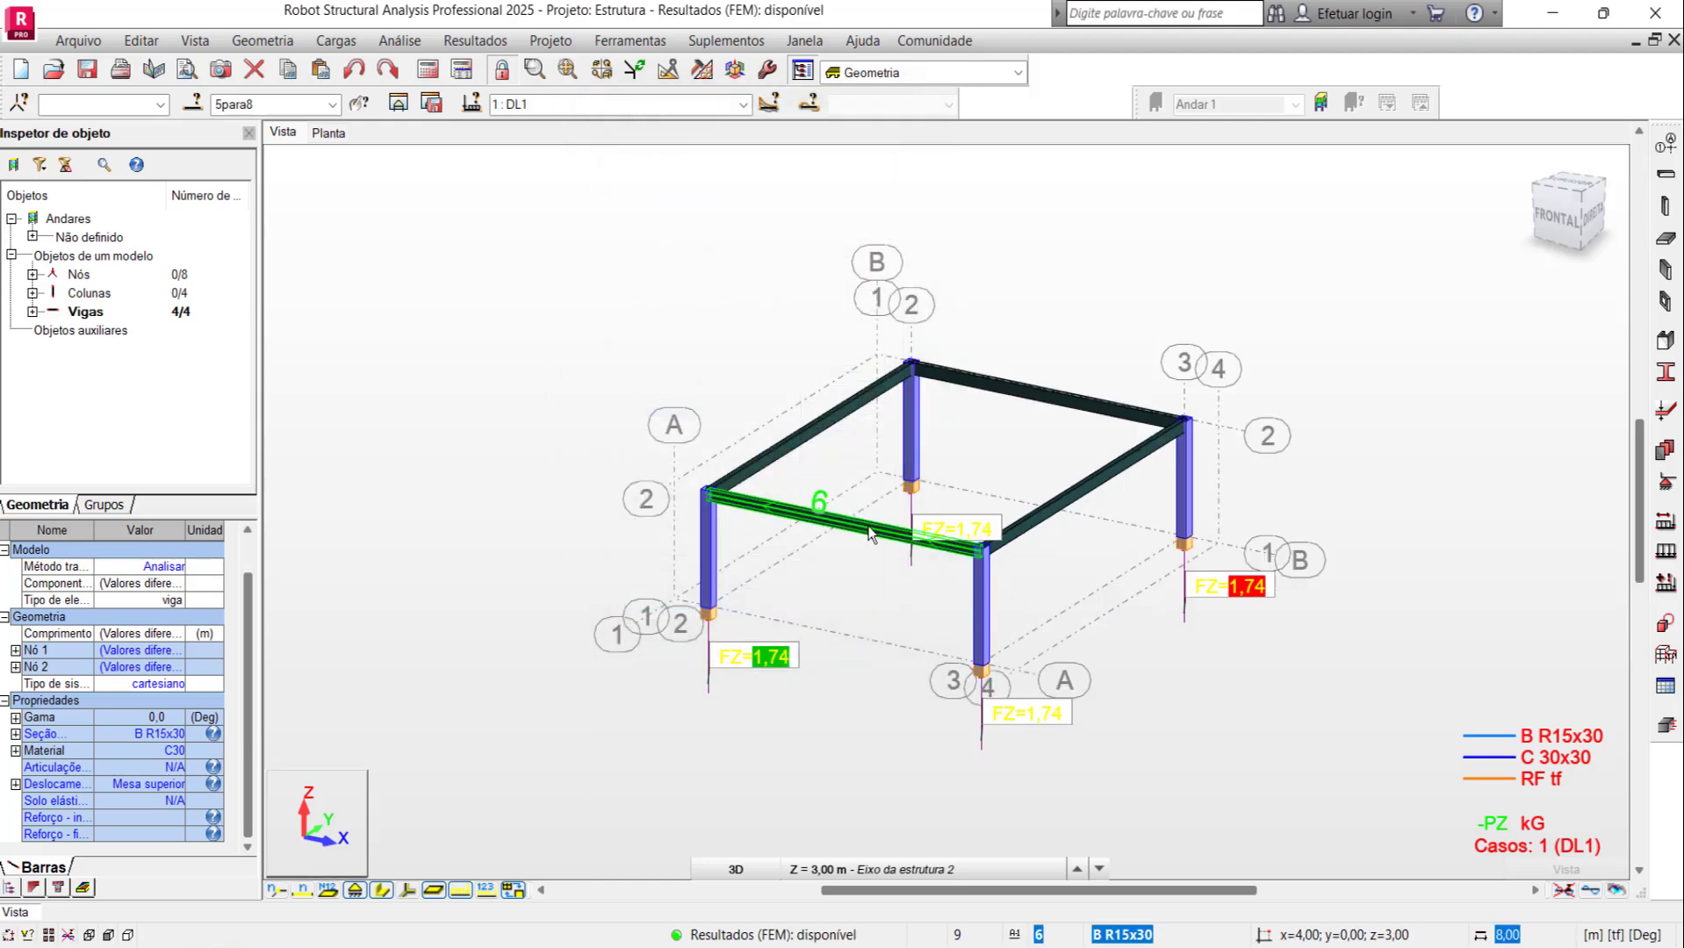
{"action": "scroll", "coordinate": [747, 575], "scroll_direction": "up", "scroll_amount": 2}
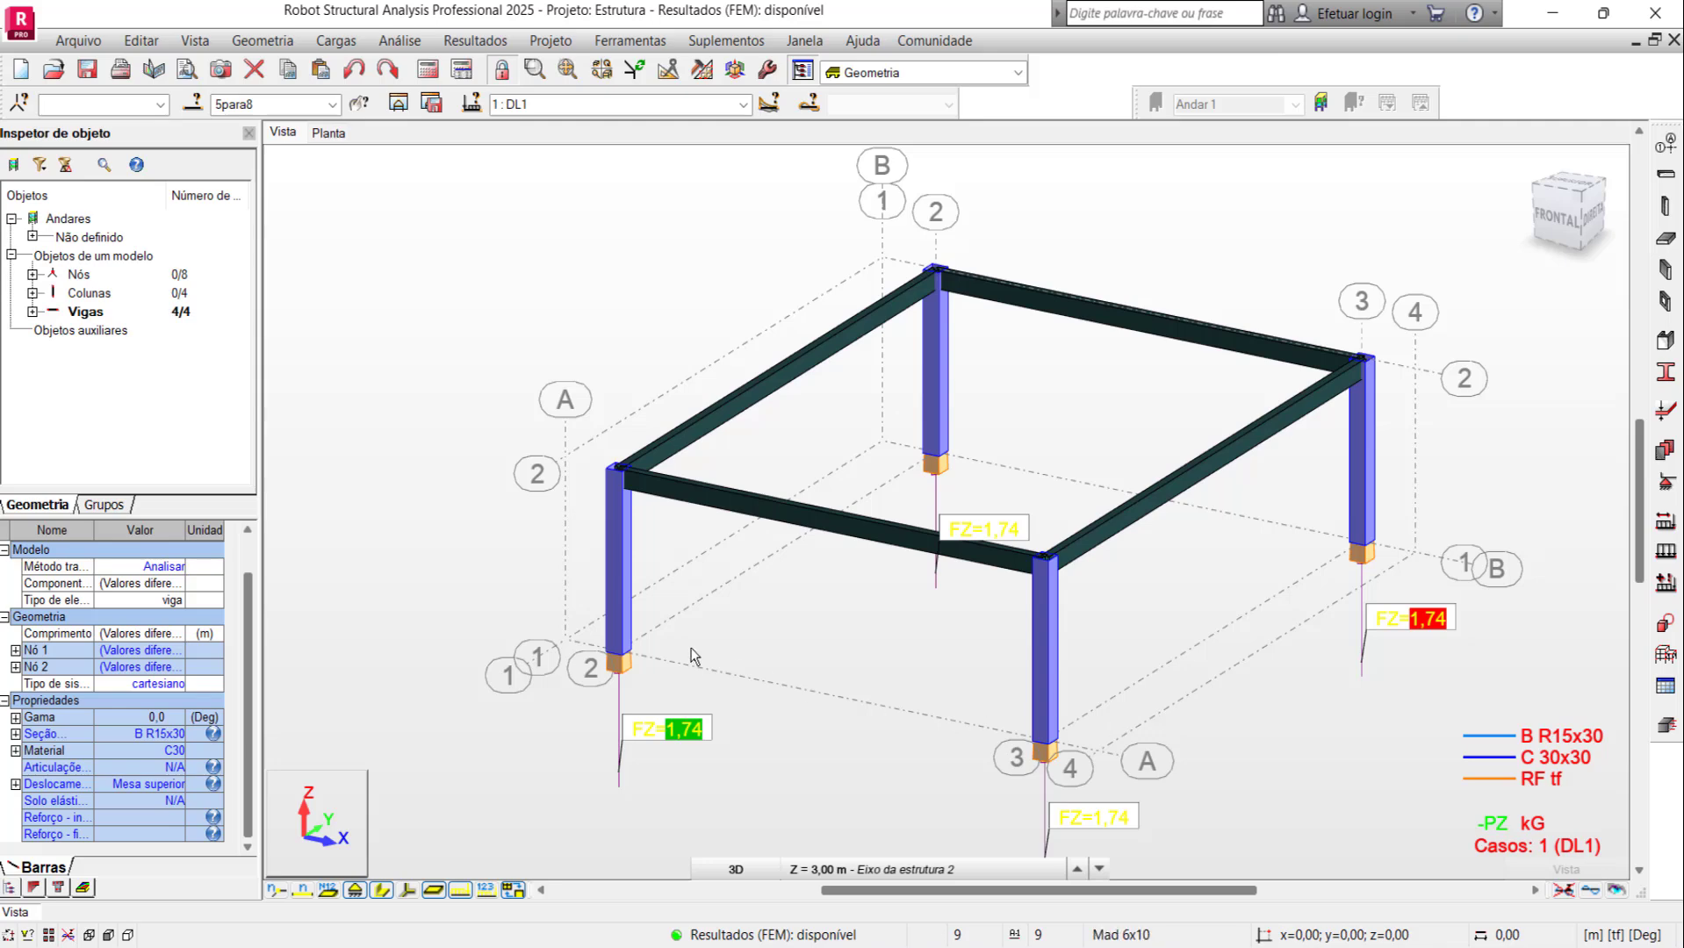
Step: Add a Y axis 0.15 m from axis A, at 0.15 m
{"action": "scroll", "coordinate": [770, 615], "scroll_direction": "down", "scroll_amount": 1}
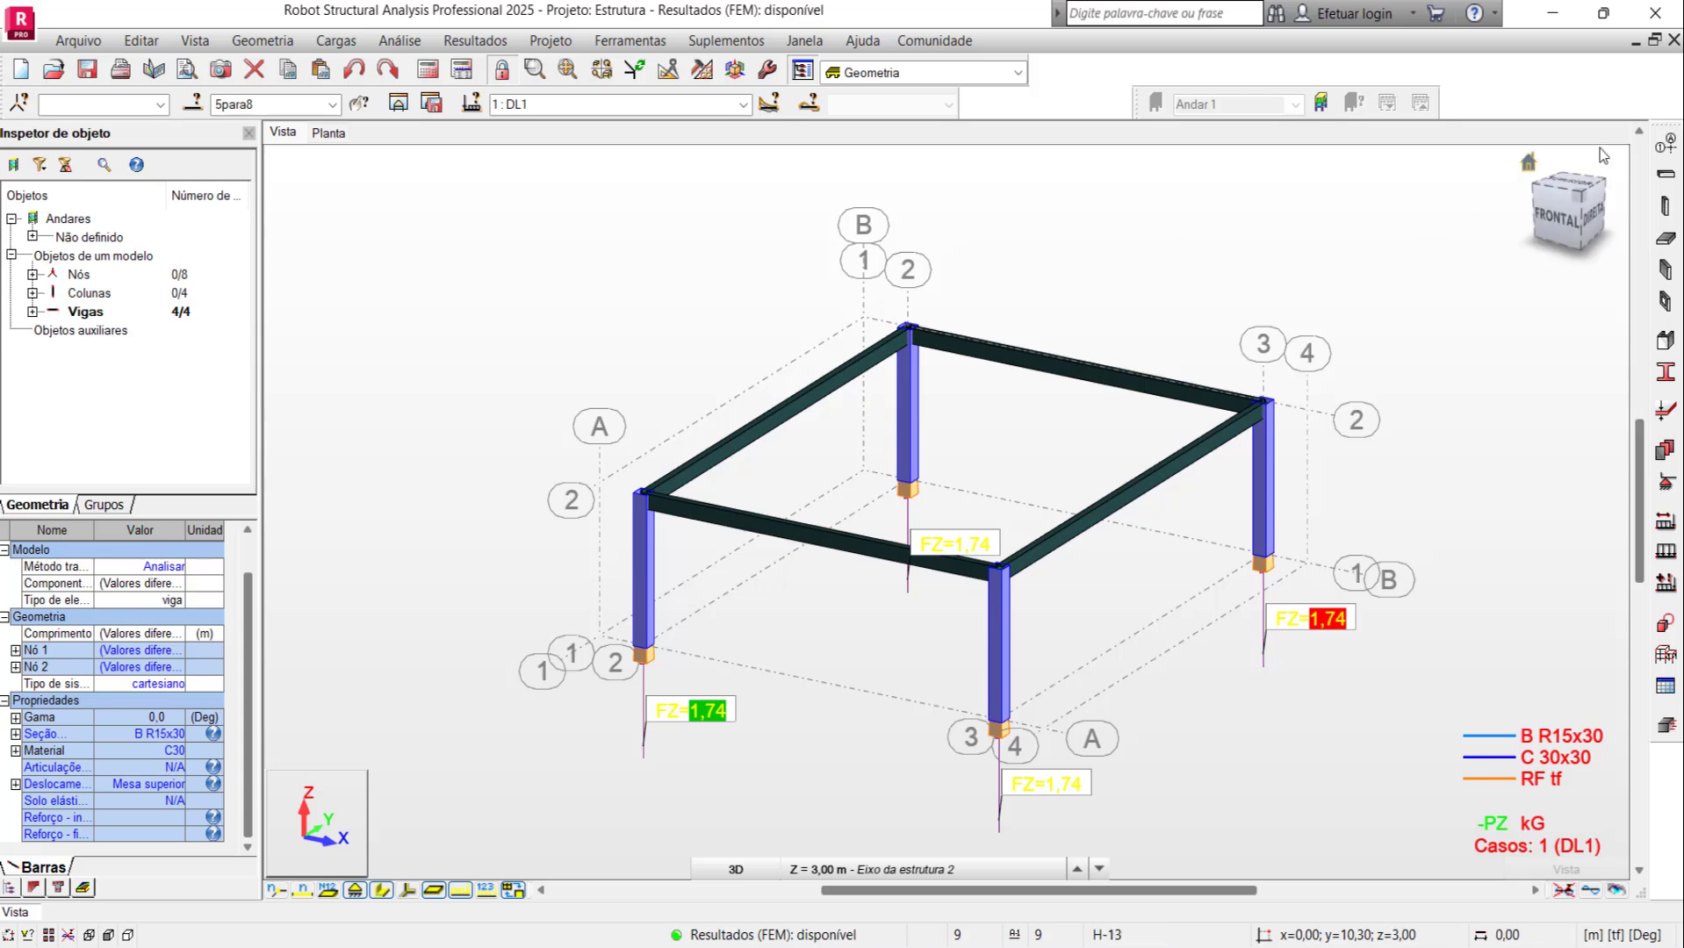
{"action": "left_click", "coordinate": [1669, 158]}
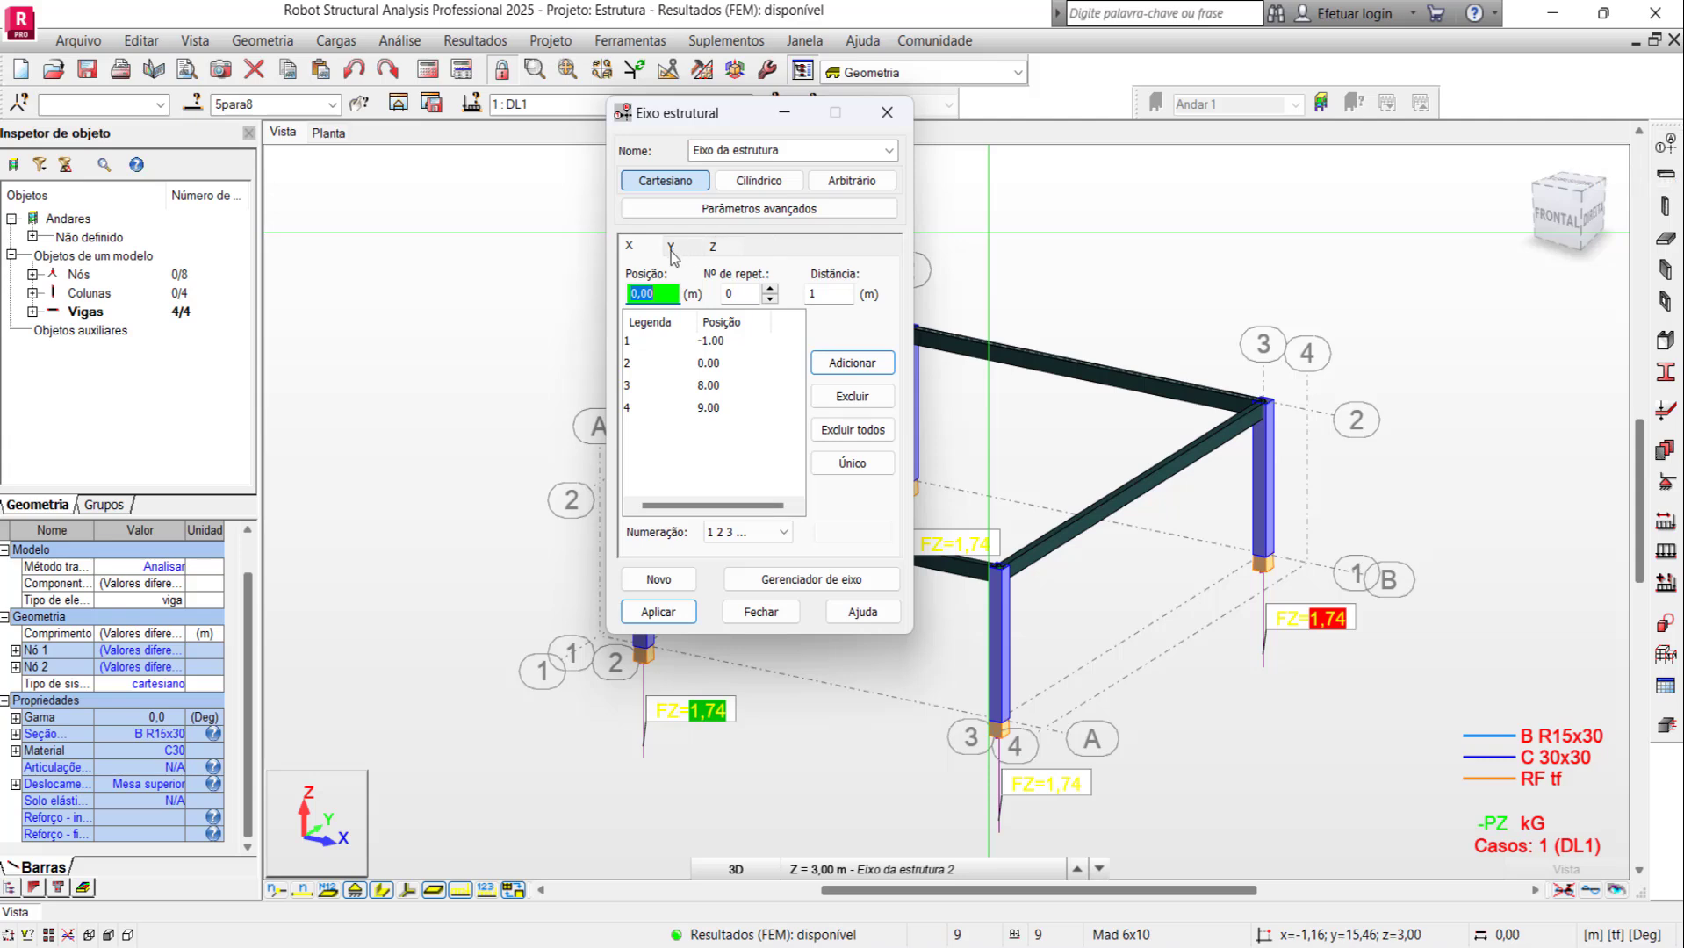
{"action": "left_click", "coordinate": [671, 248]}
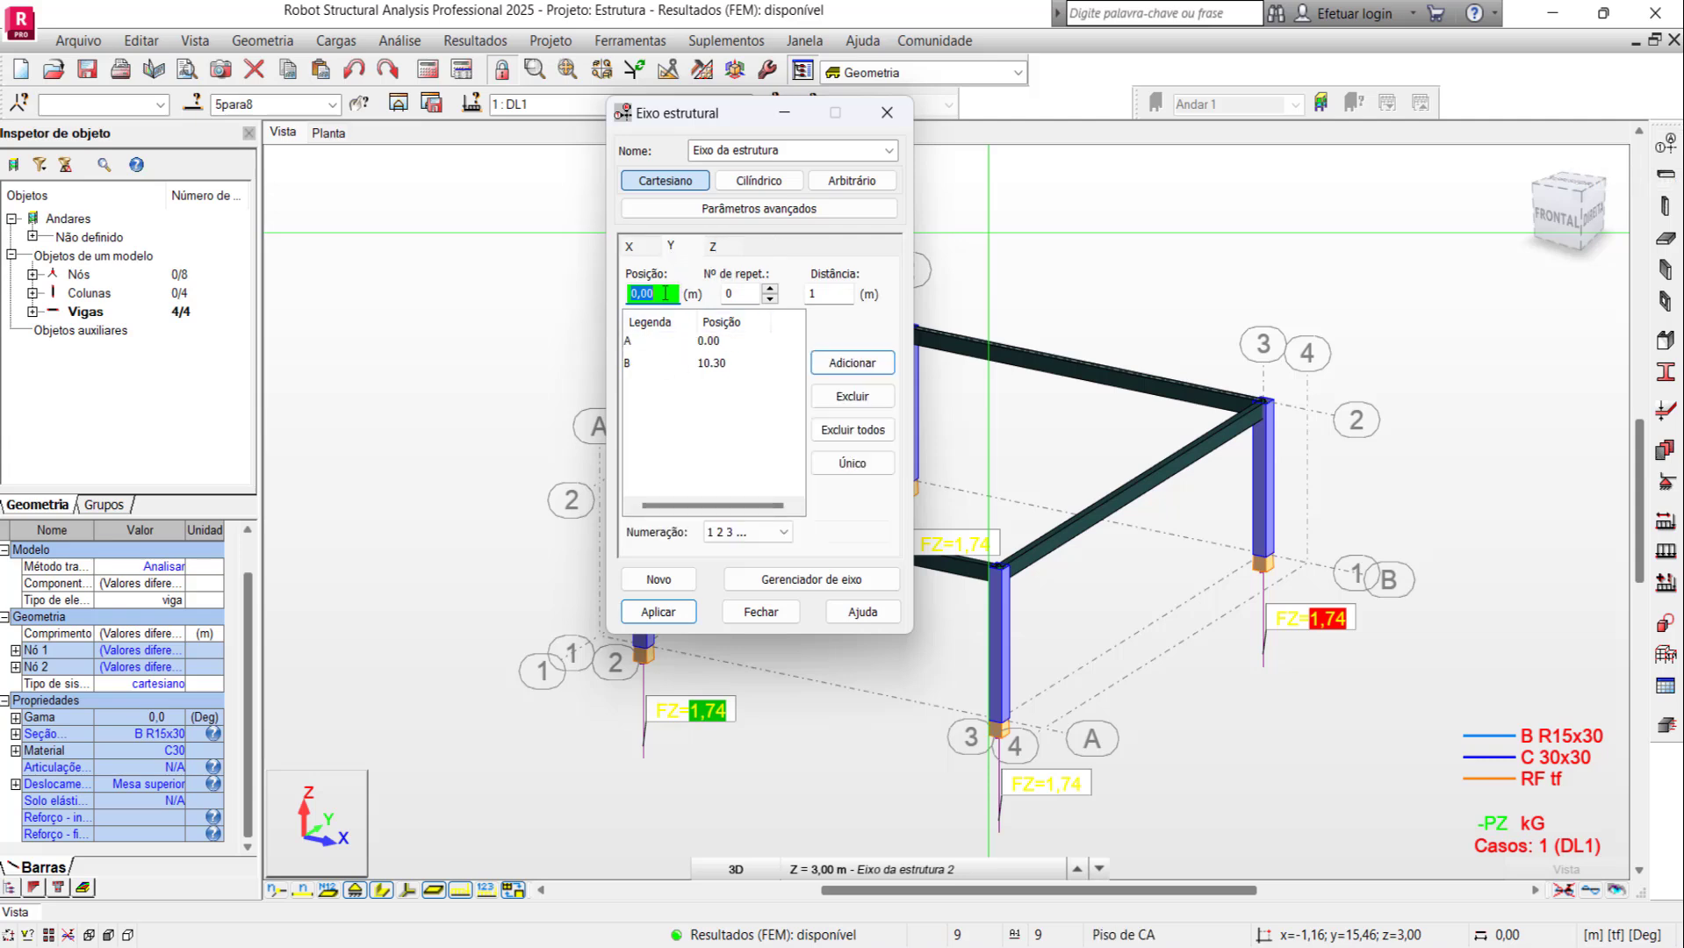
{"action": "left_click", "coordinate": [631, 343]}
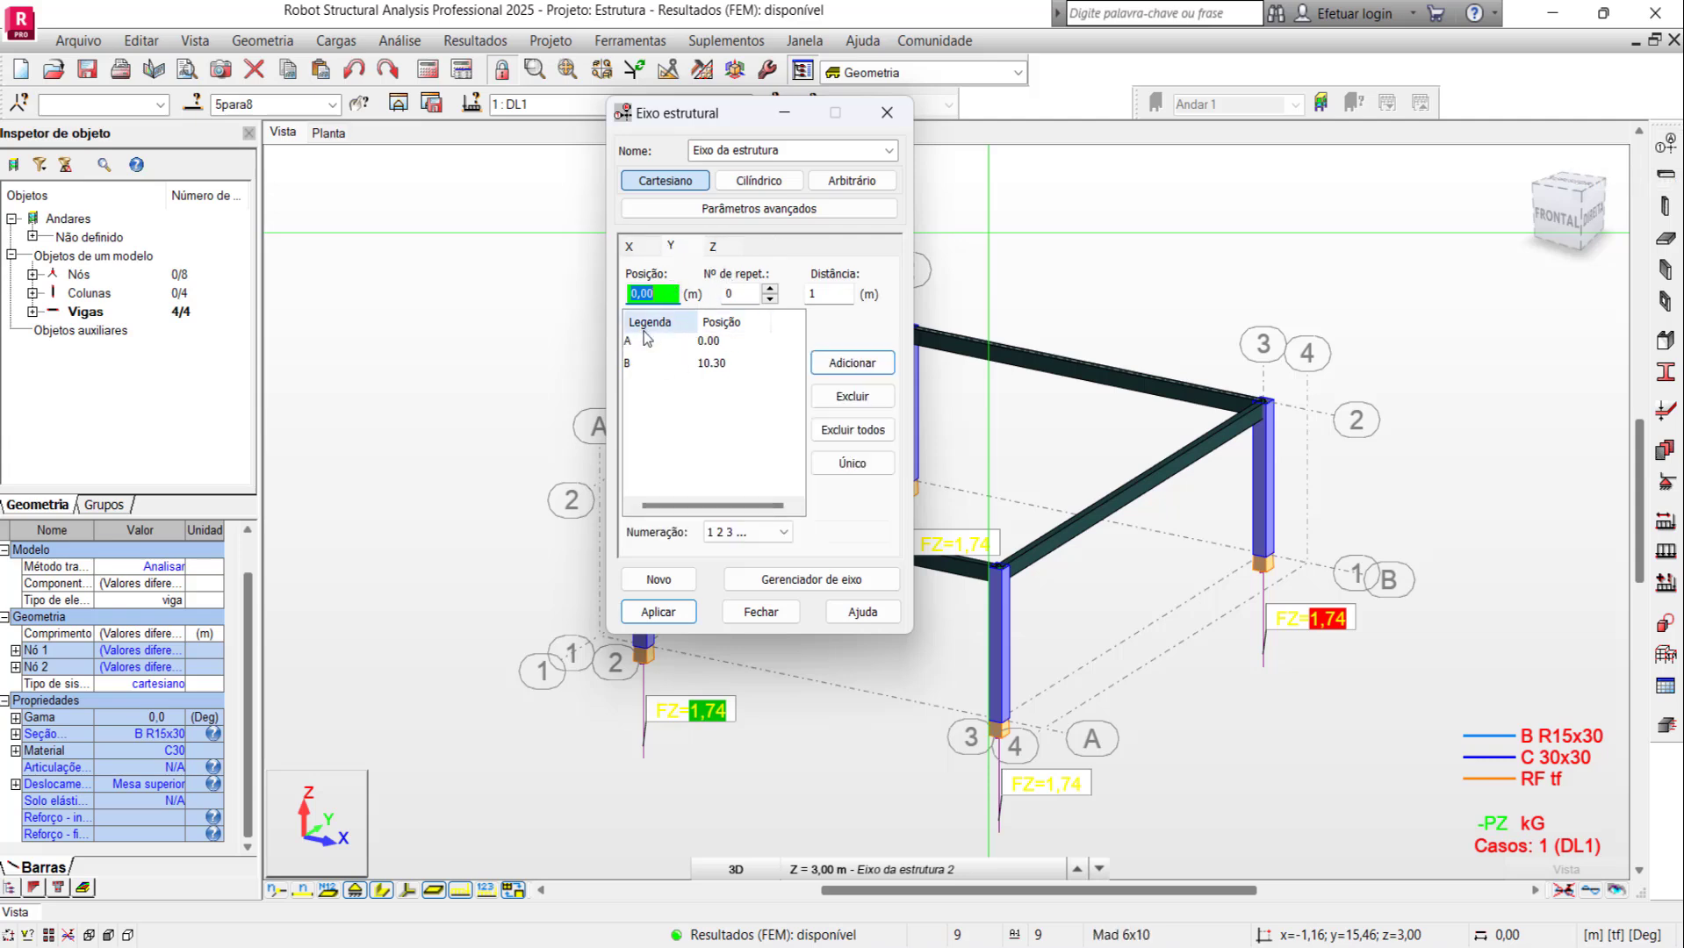
{"action": "left_click", "coordinate": [770, 294]}
{"action": "key", "text": "Tab"}
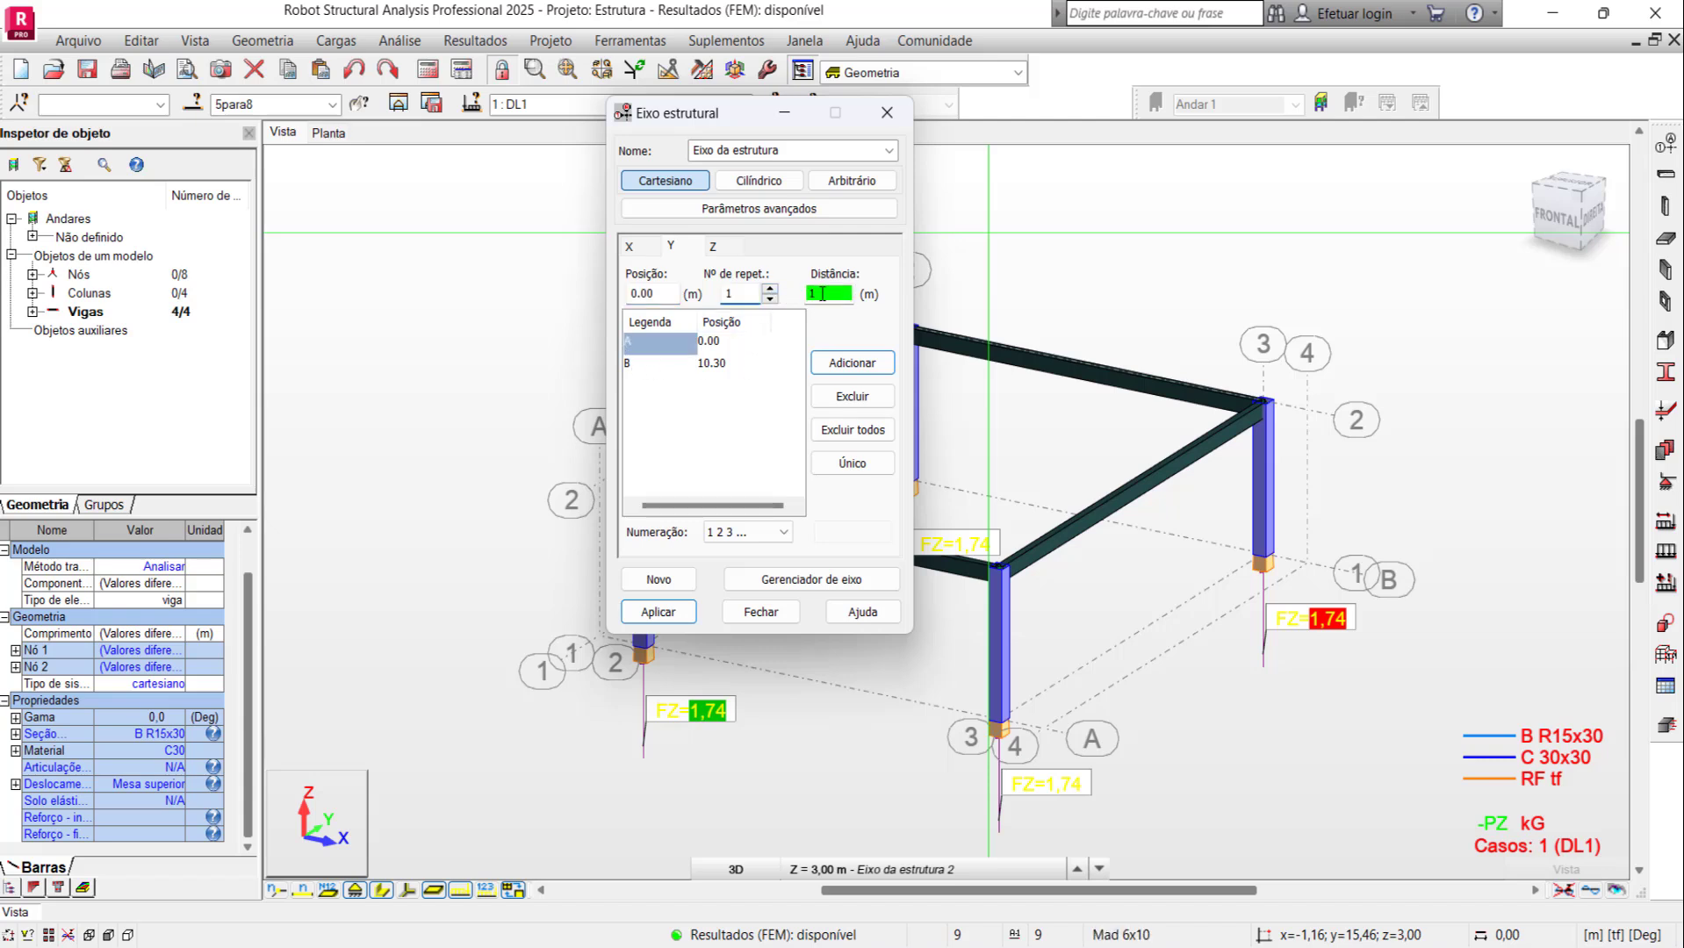
{"action": "type", "text": "0,15"}
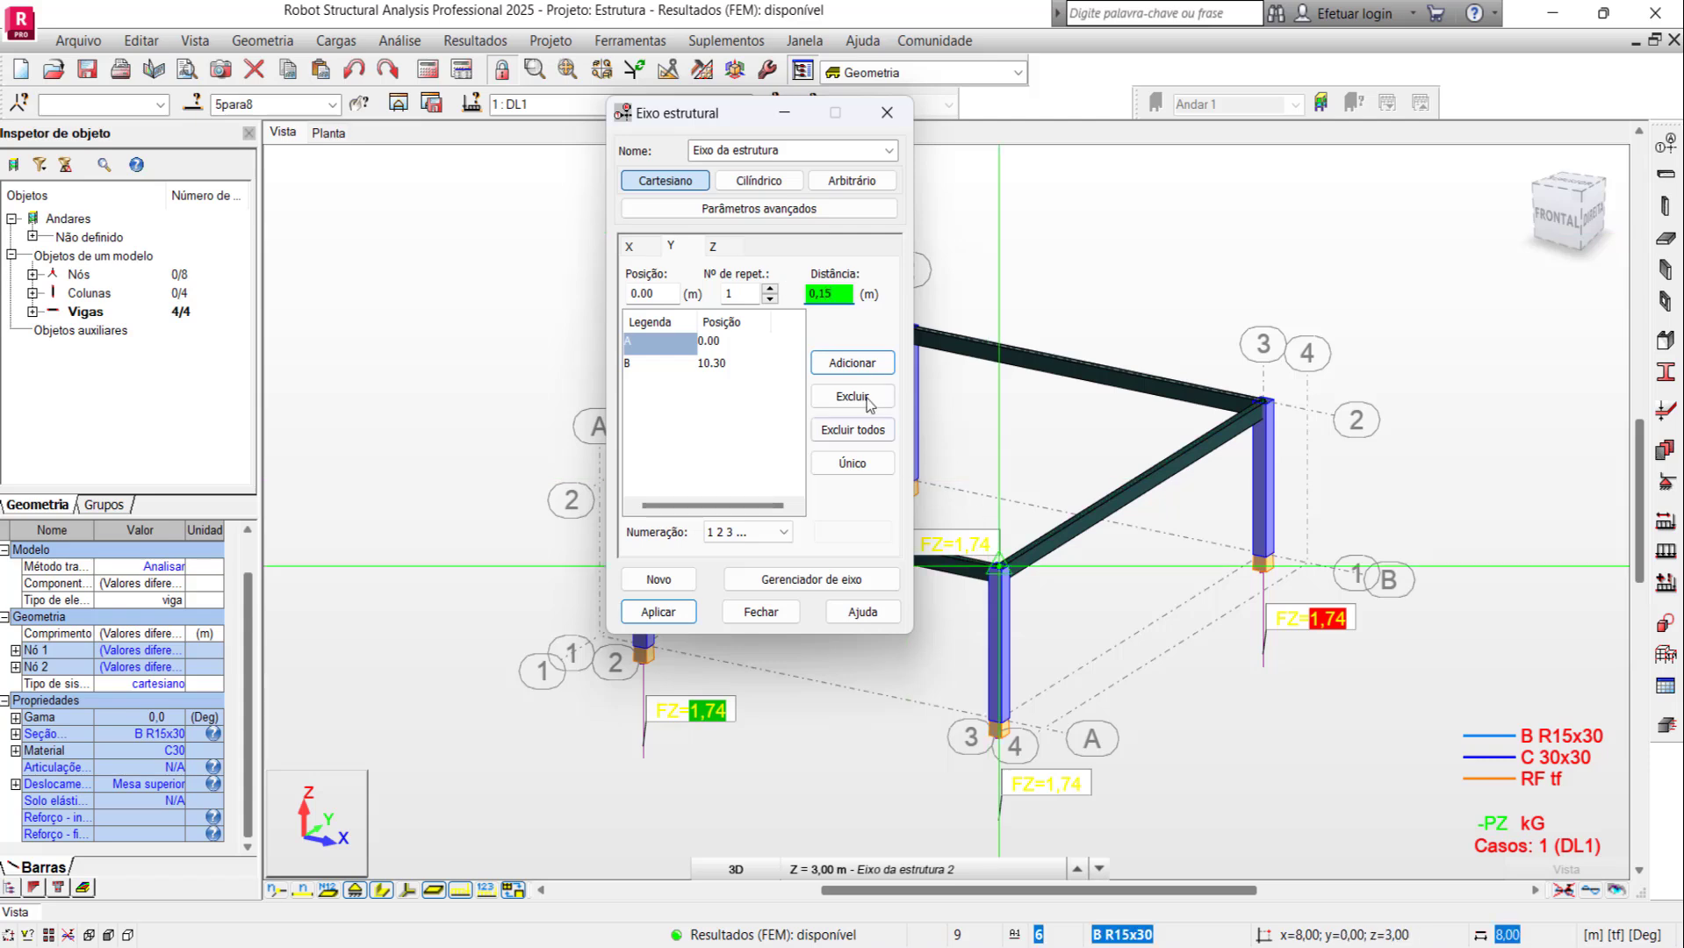
{"action": "left_click", "coordinate": [852, 363]}
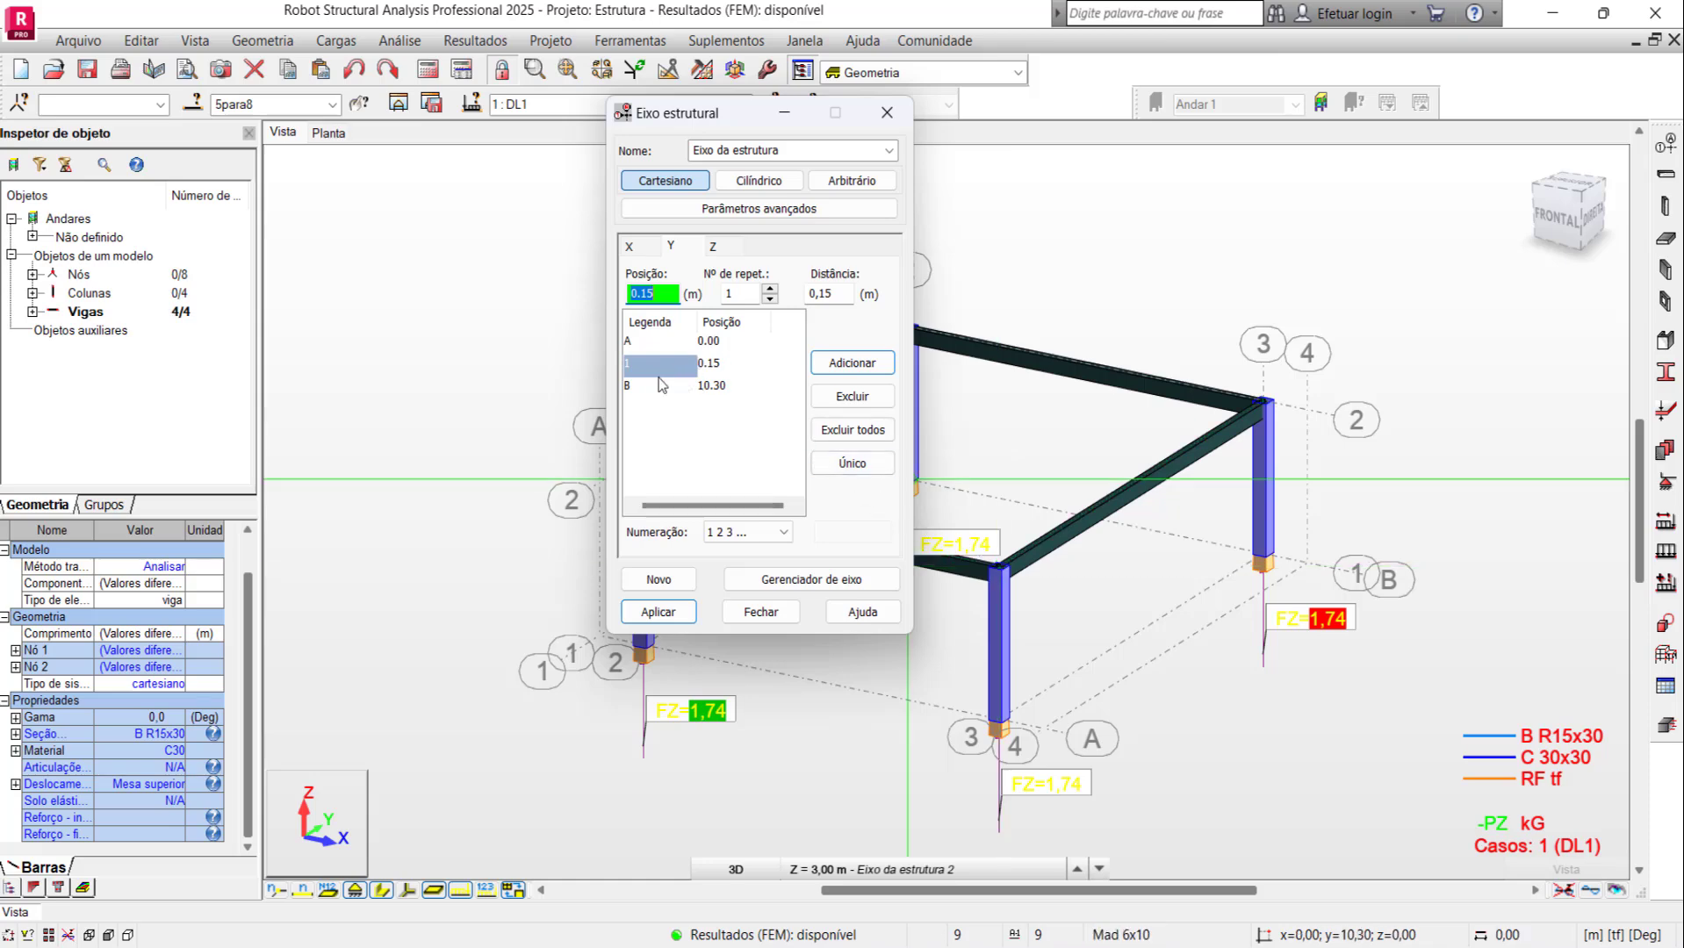
Step: Add a Y axis -0.15 m from axis B, at 10.15 m, and apply
{"action": "left_click", "coordinate": [628, 386]}
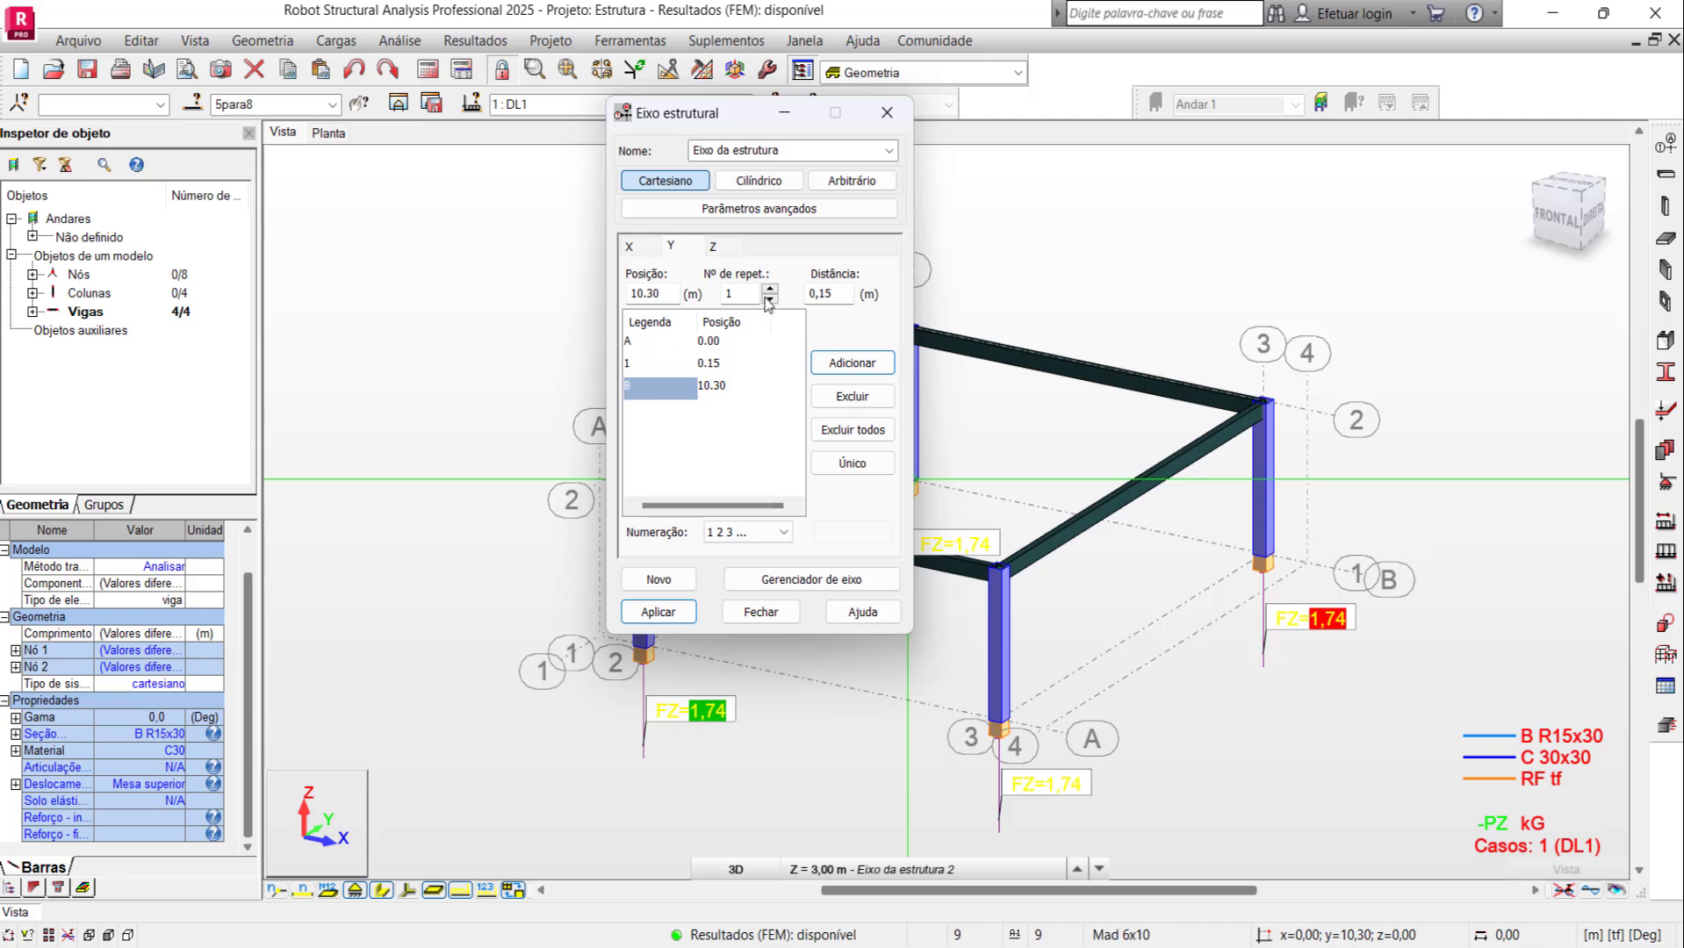
{"action": "double_click", "coordinate": [815, 293]}
{"action": "type", "text": "-"}
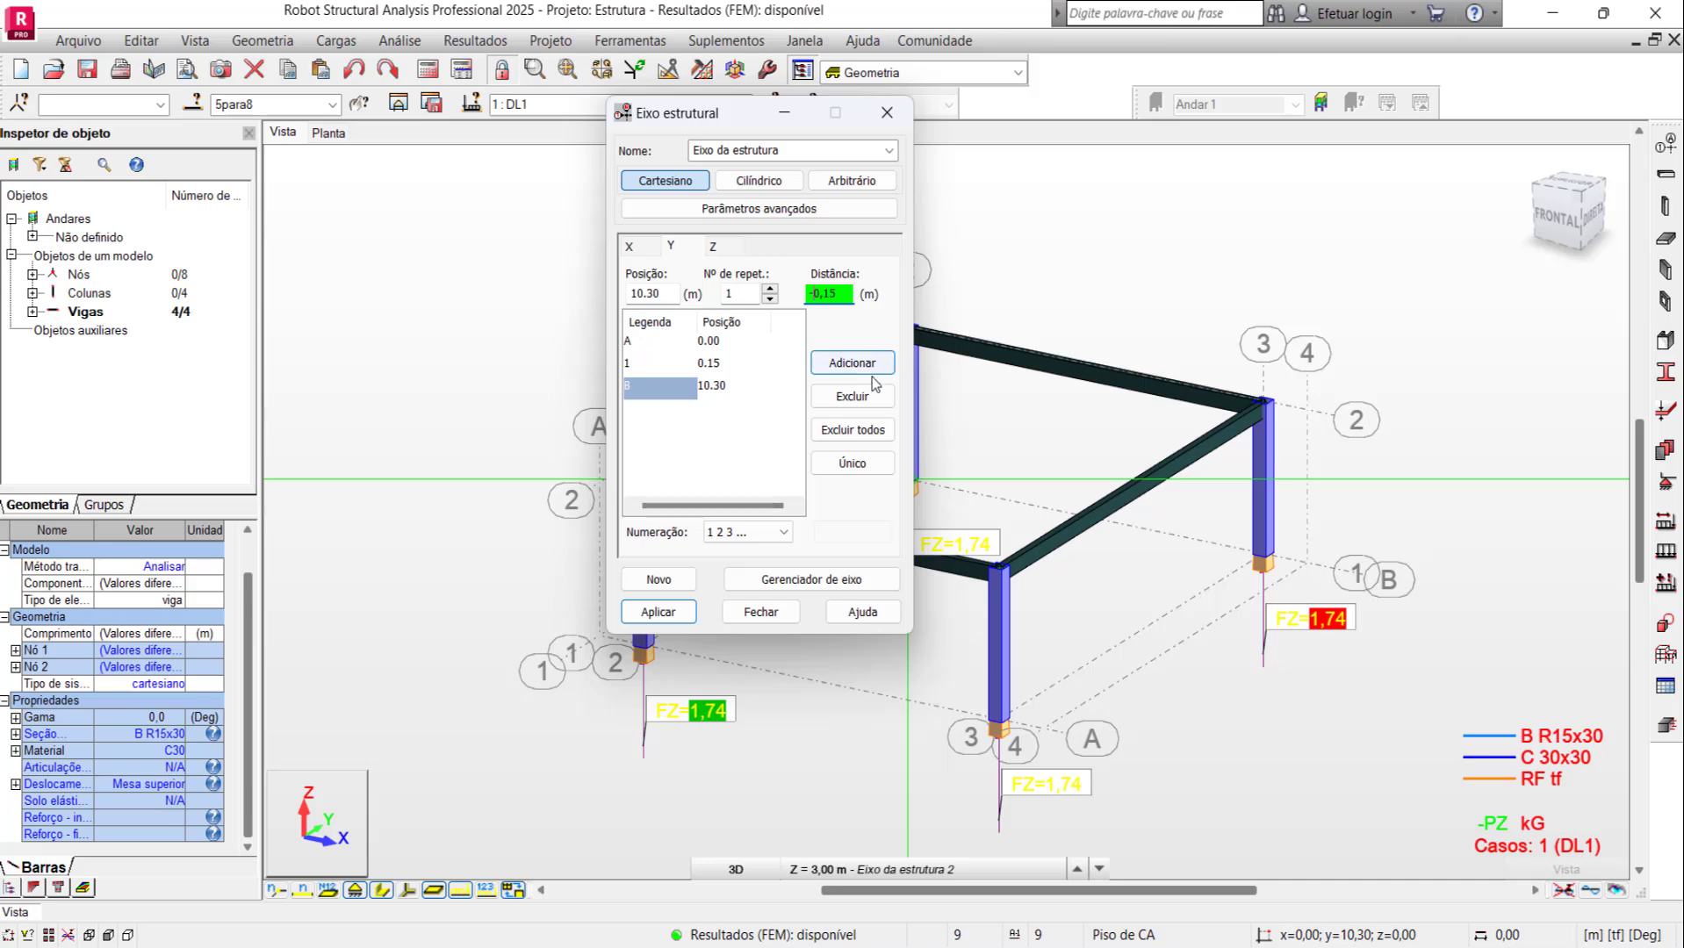
{"action": "left_click", "coordinate": [865, 367]}
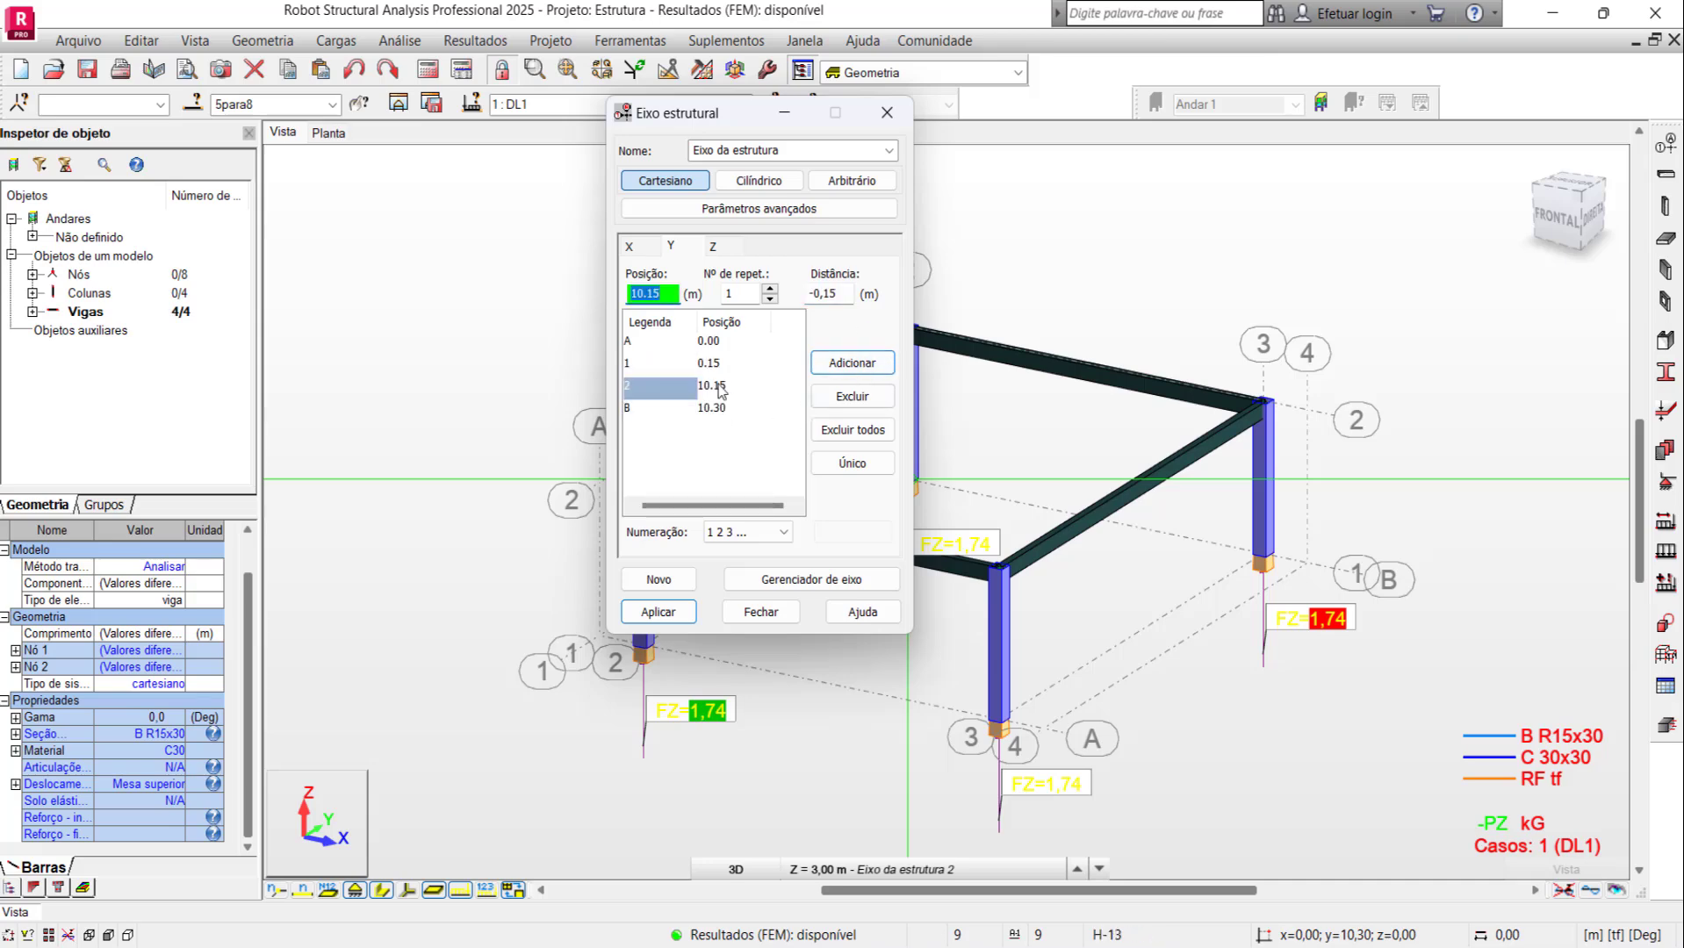
{"action": "left_click", "coordinate": [681, 615]}
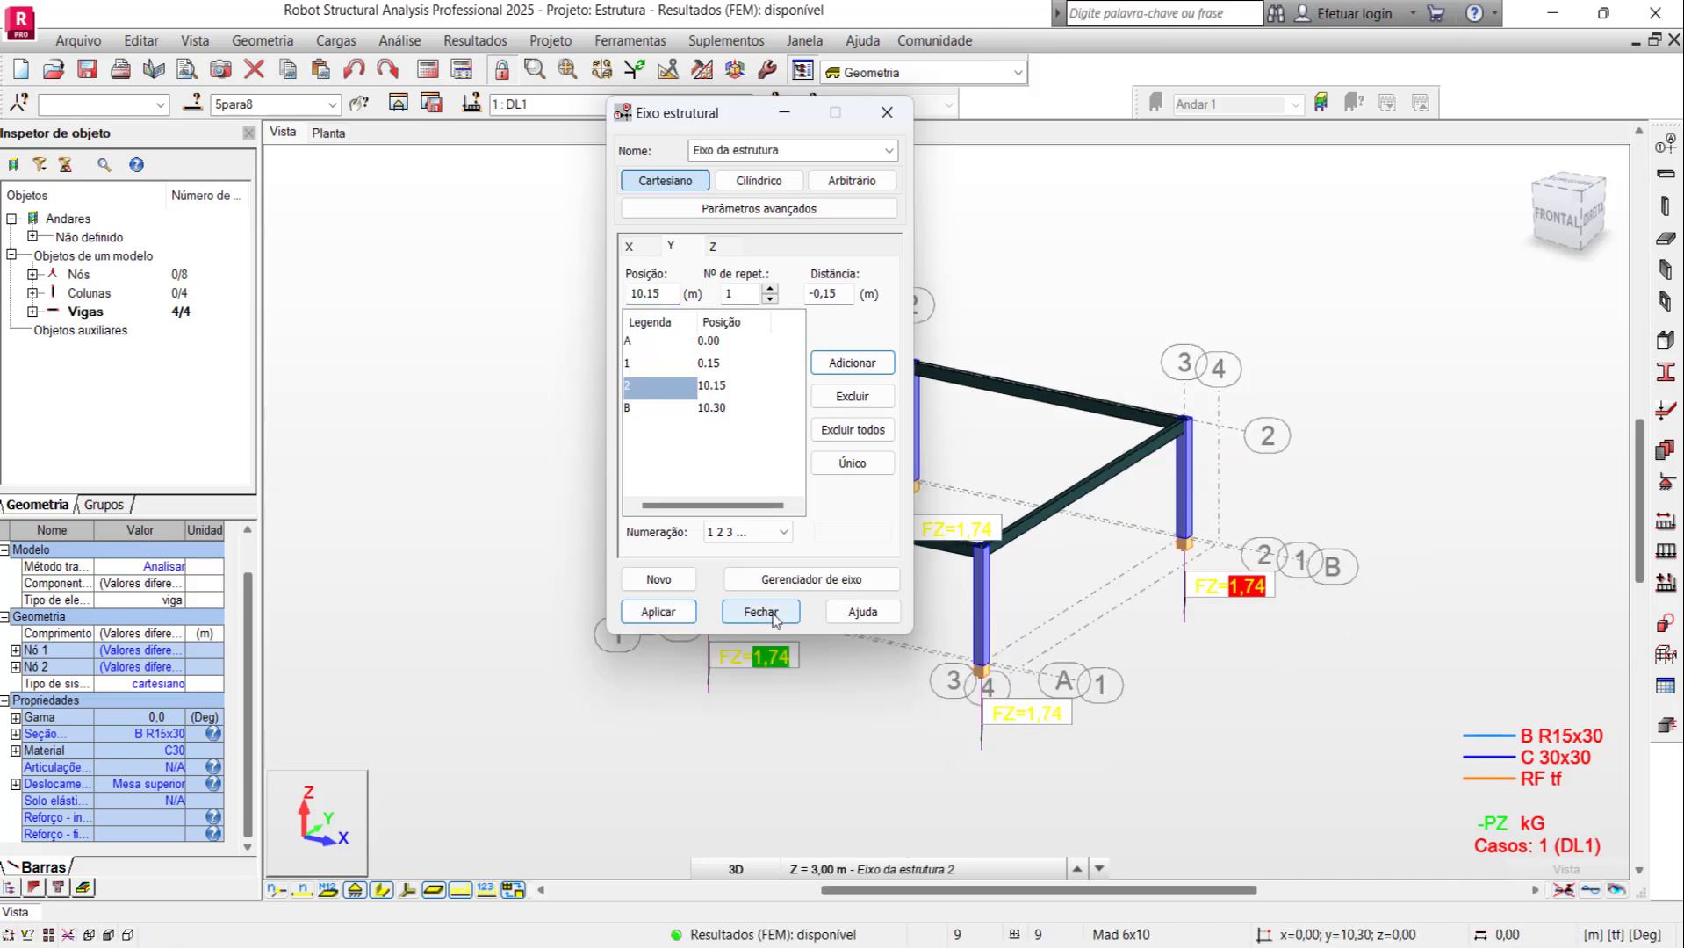
{"action": "left_click", "coordinate": [772, 613]}
{"action": "scroll", "coordinate": [805, 491], "scroll_direction": "up", "scroll_amount": 2}
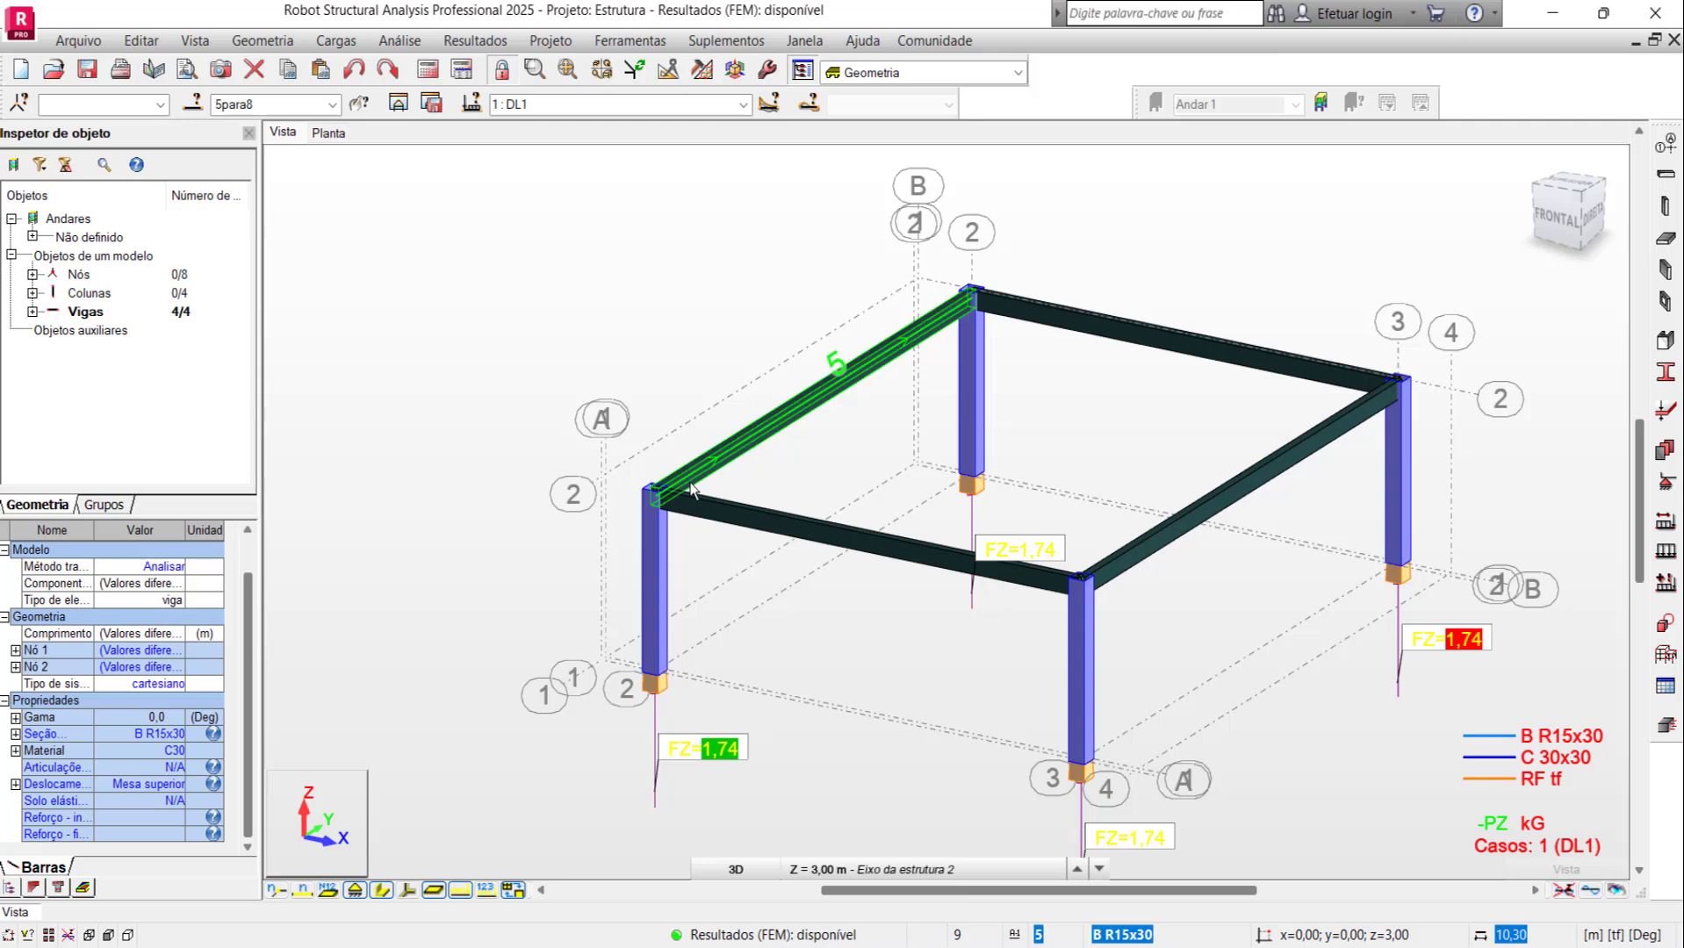
Step: Repeat the 0.15 m Y axis five times at 2 m spacing, reaching 10.15 m
{"action": "left_click", "coordinate": [1666, 143]}
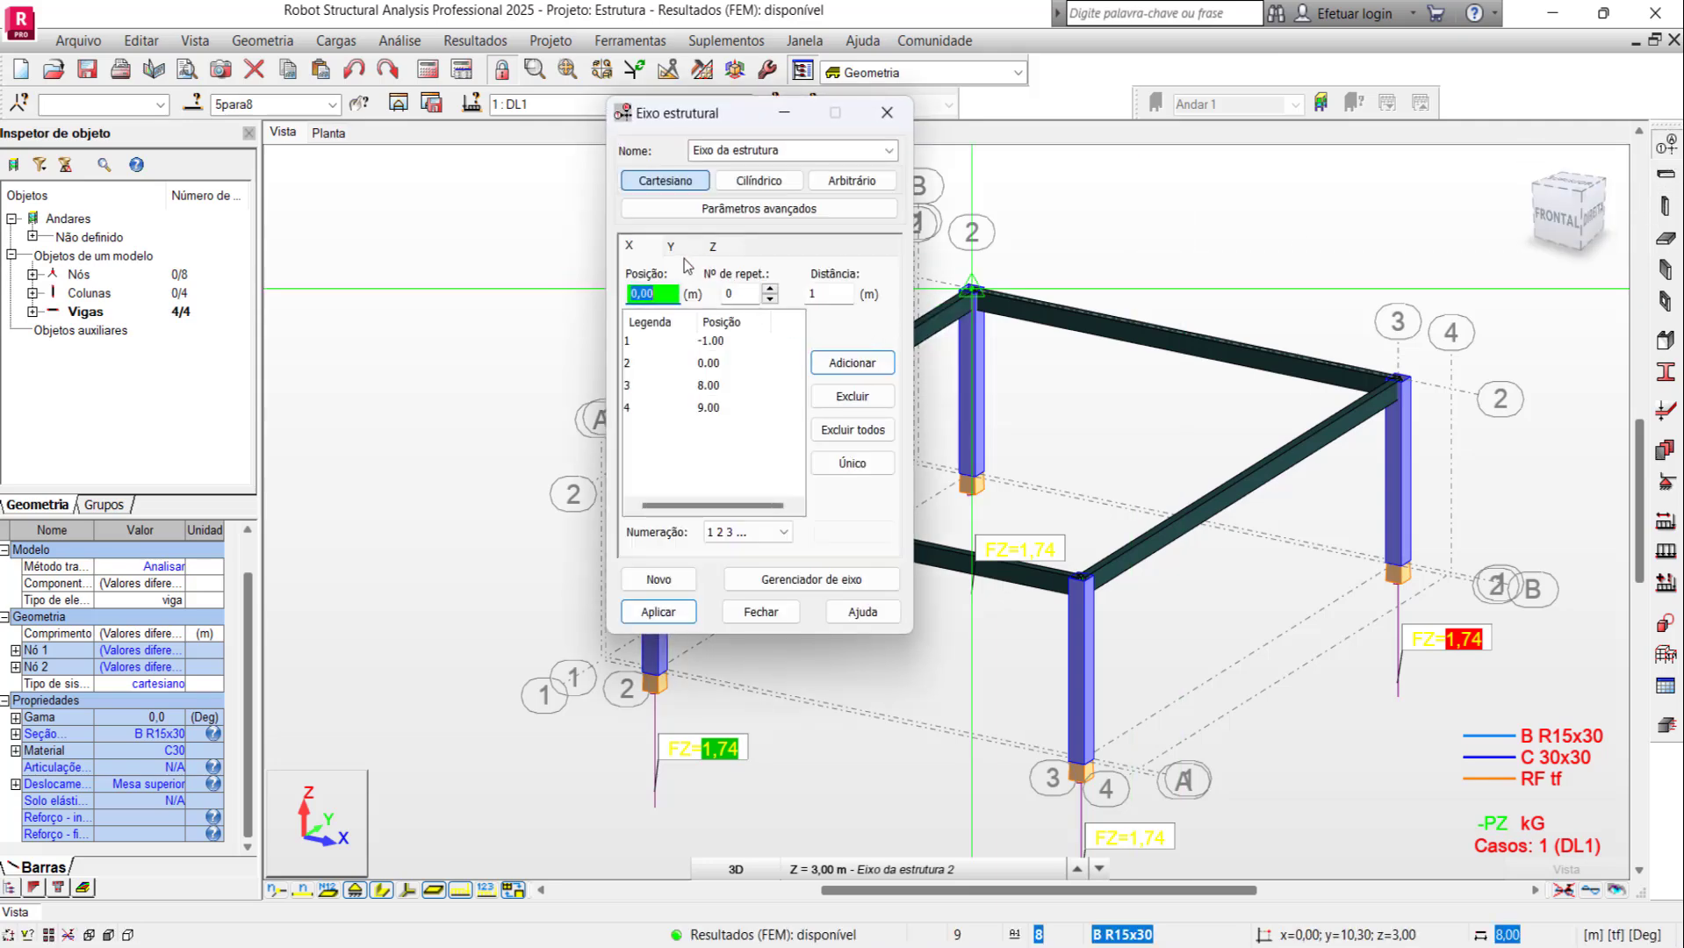
{"action": "left_click", "coordinate": [674, 250]}
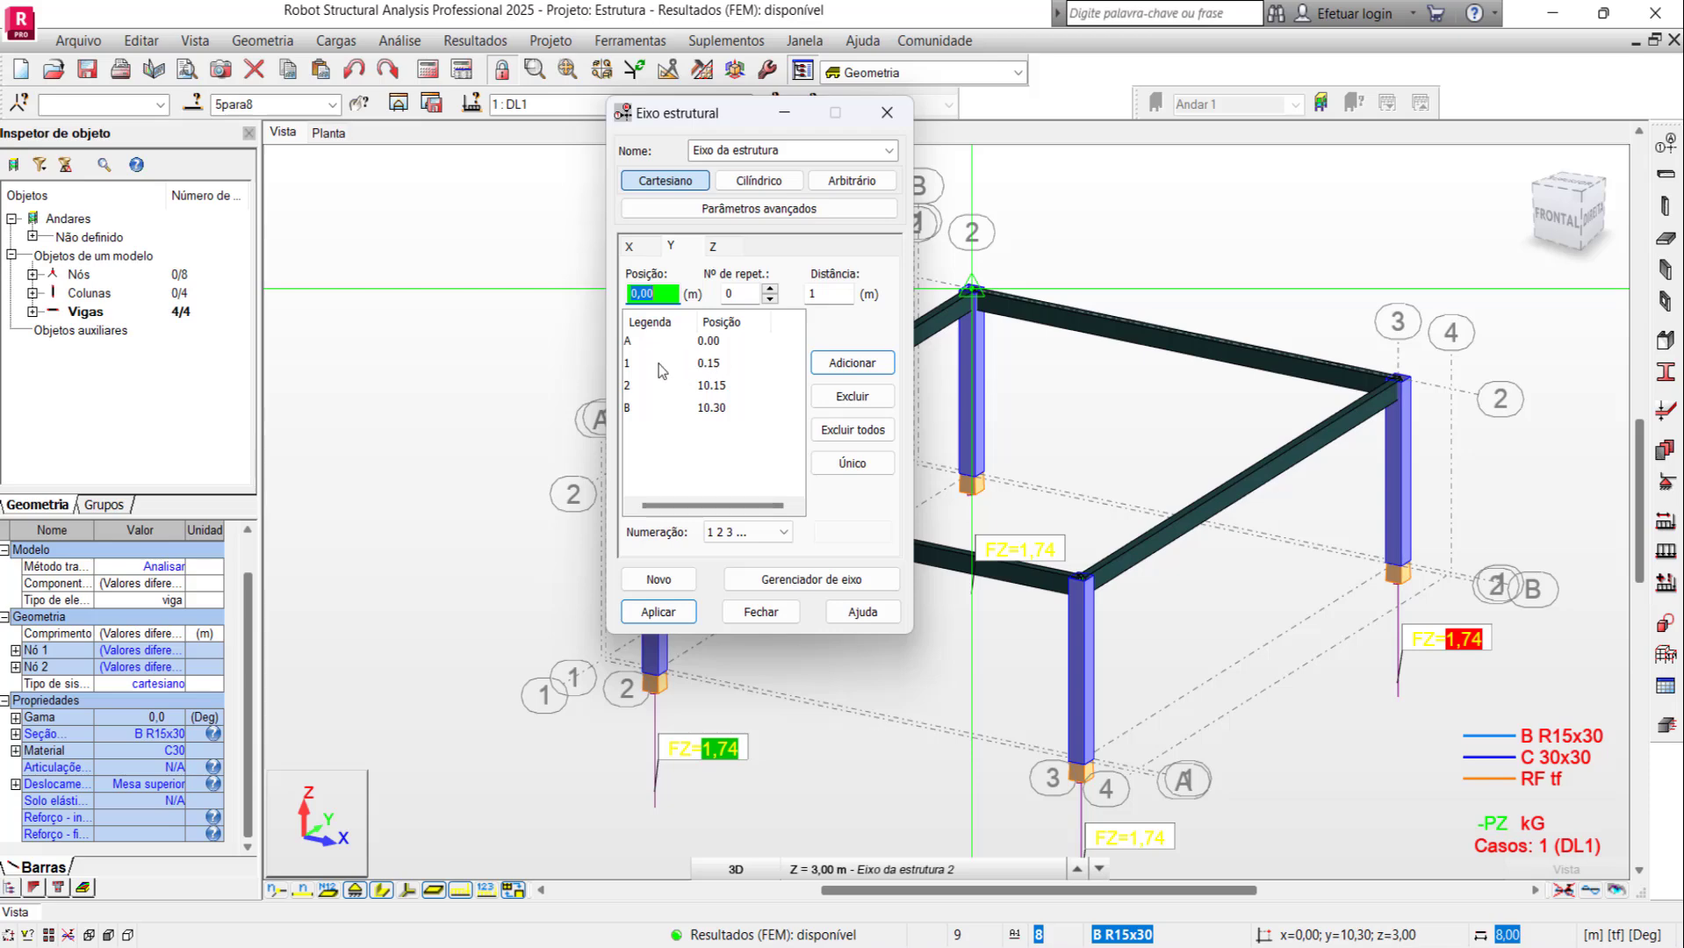
{"action": "left_click", "coordinate": [652, 371]}
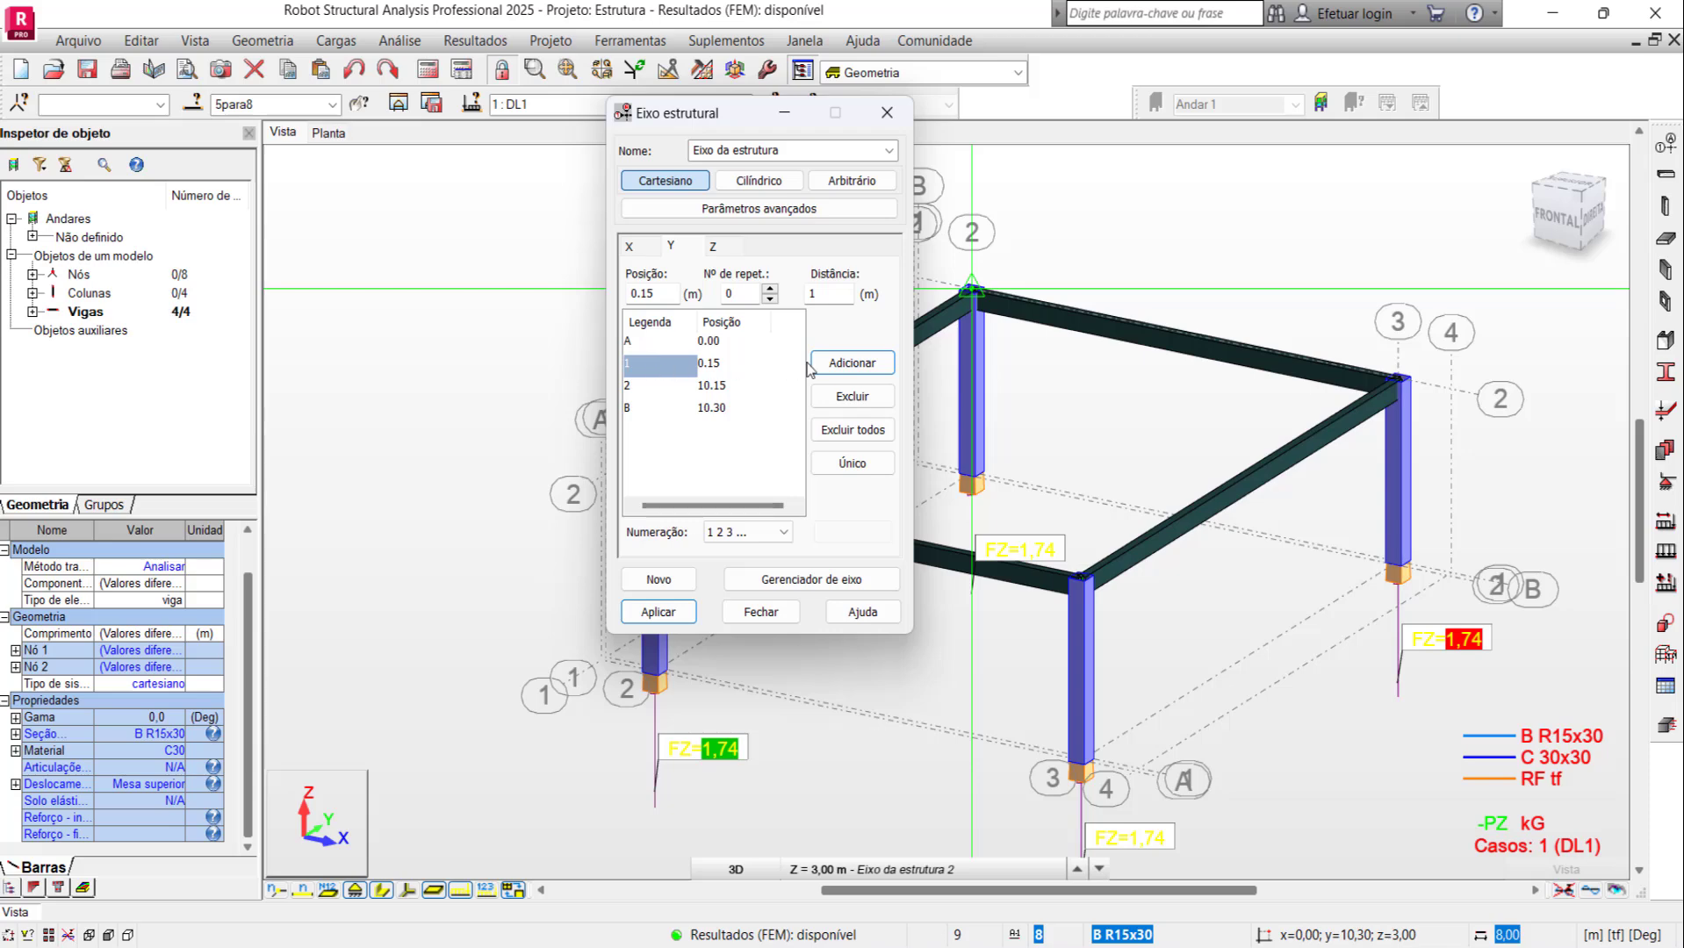
{"action": "left_click", "coordinate": [770, 290]}
{"action": "key", "text": "Tab"}
{"action": "left_click", "coordinate": [843, 360]}
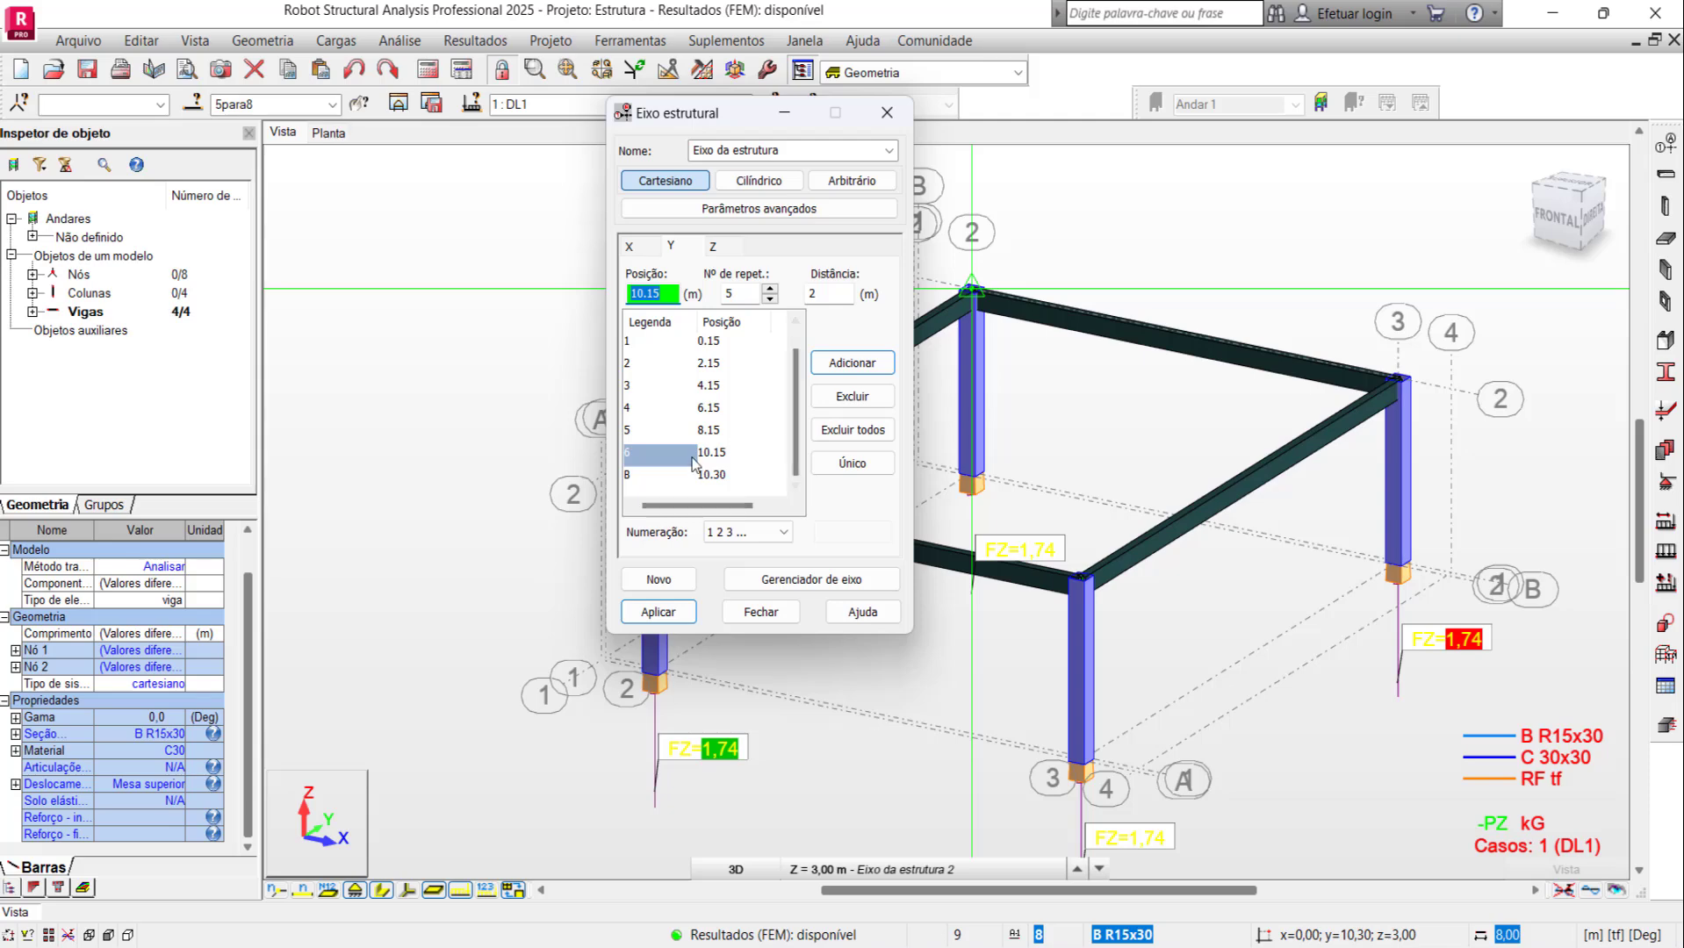
{"action": "left_click", "coordinate": [671, 615]}
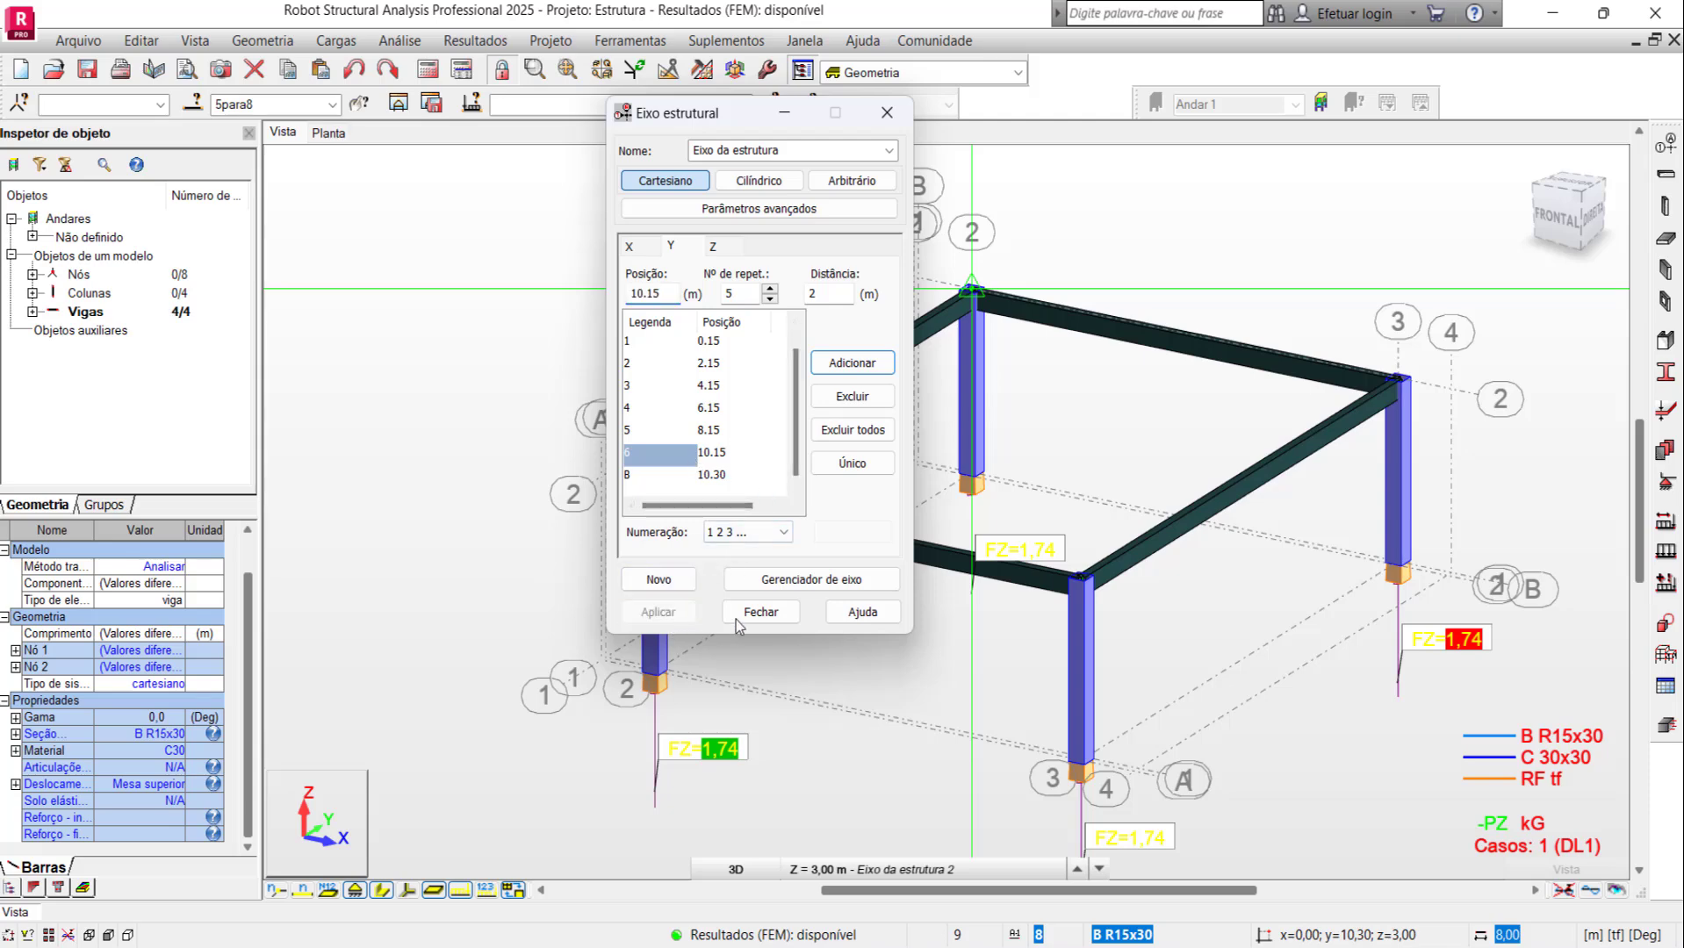
{"action": "left_click", "coordinate": [764, 618]}
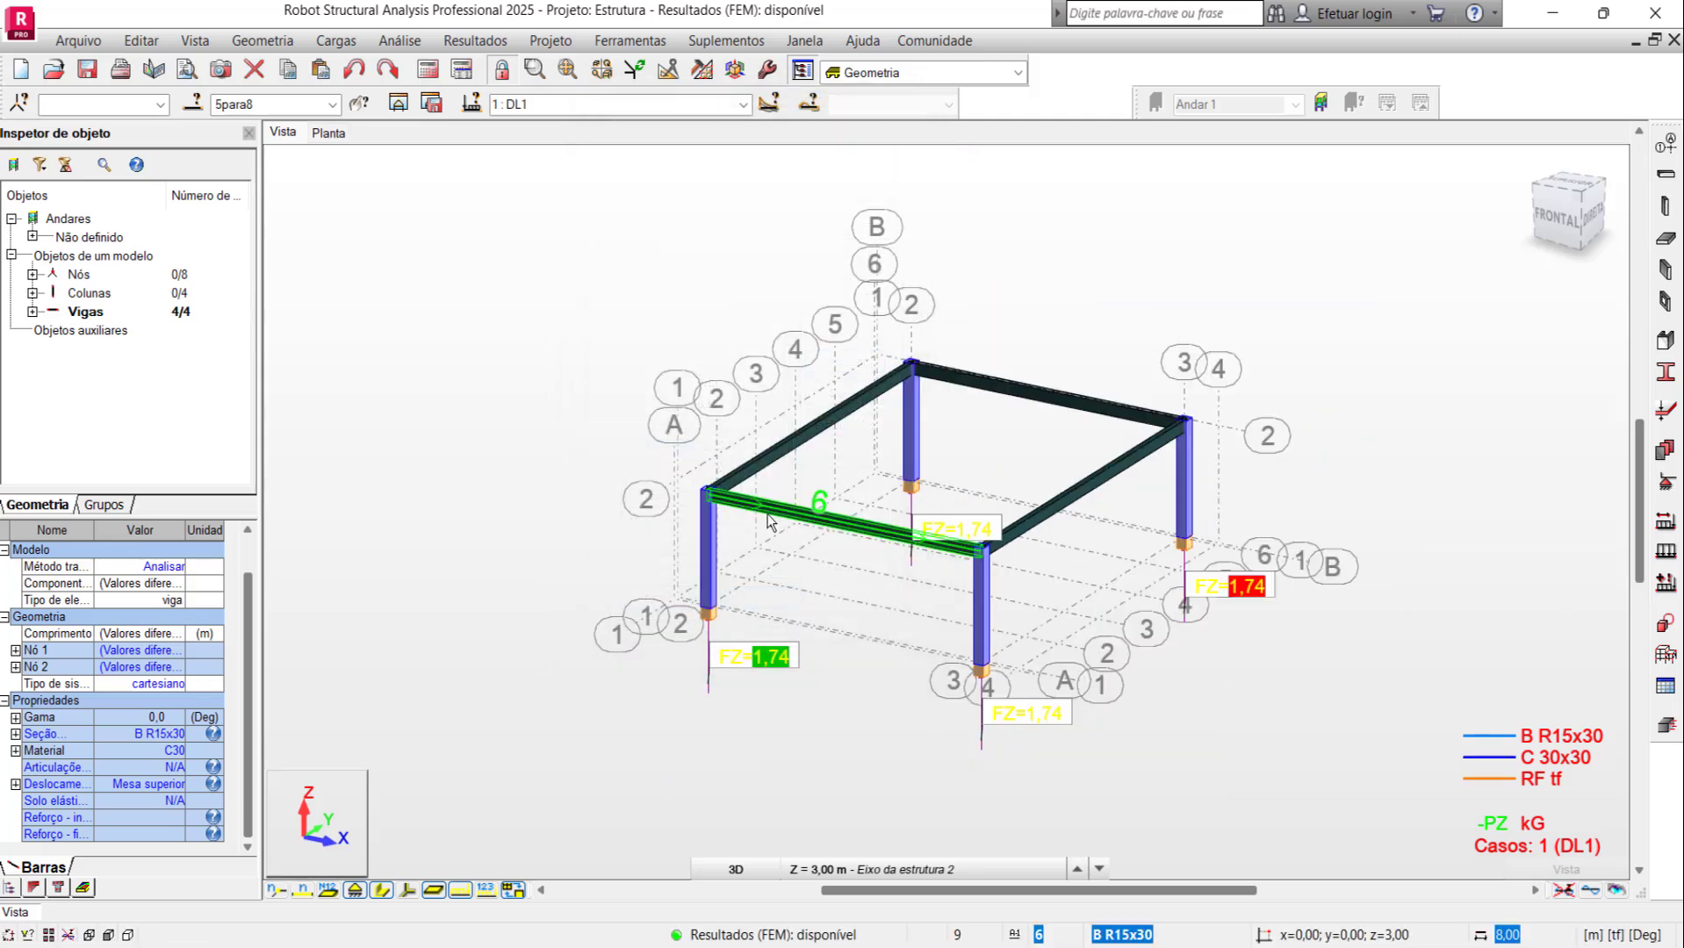
{"action": "scroll", "coordinate": [660, 434], "scroll_direction": "up", "scroll_amount": 2}
{"action": "scroll", "coordinate": [597, 466], "scroll_direction": "up", "scroll_amount": 2}
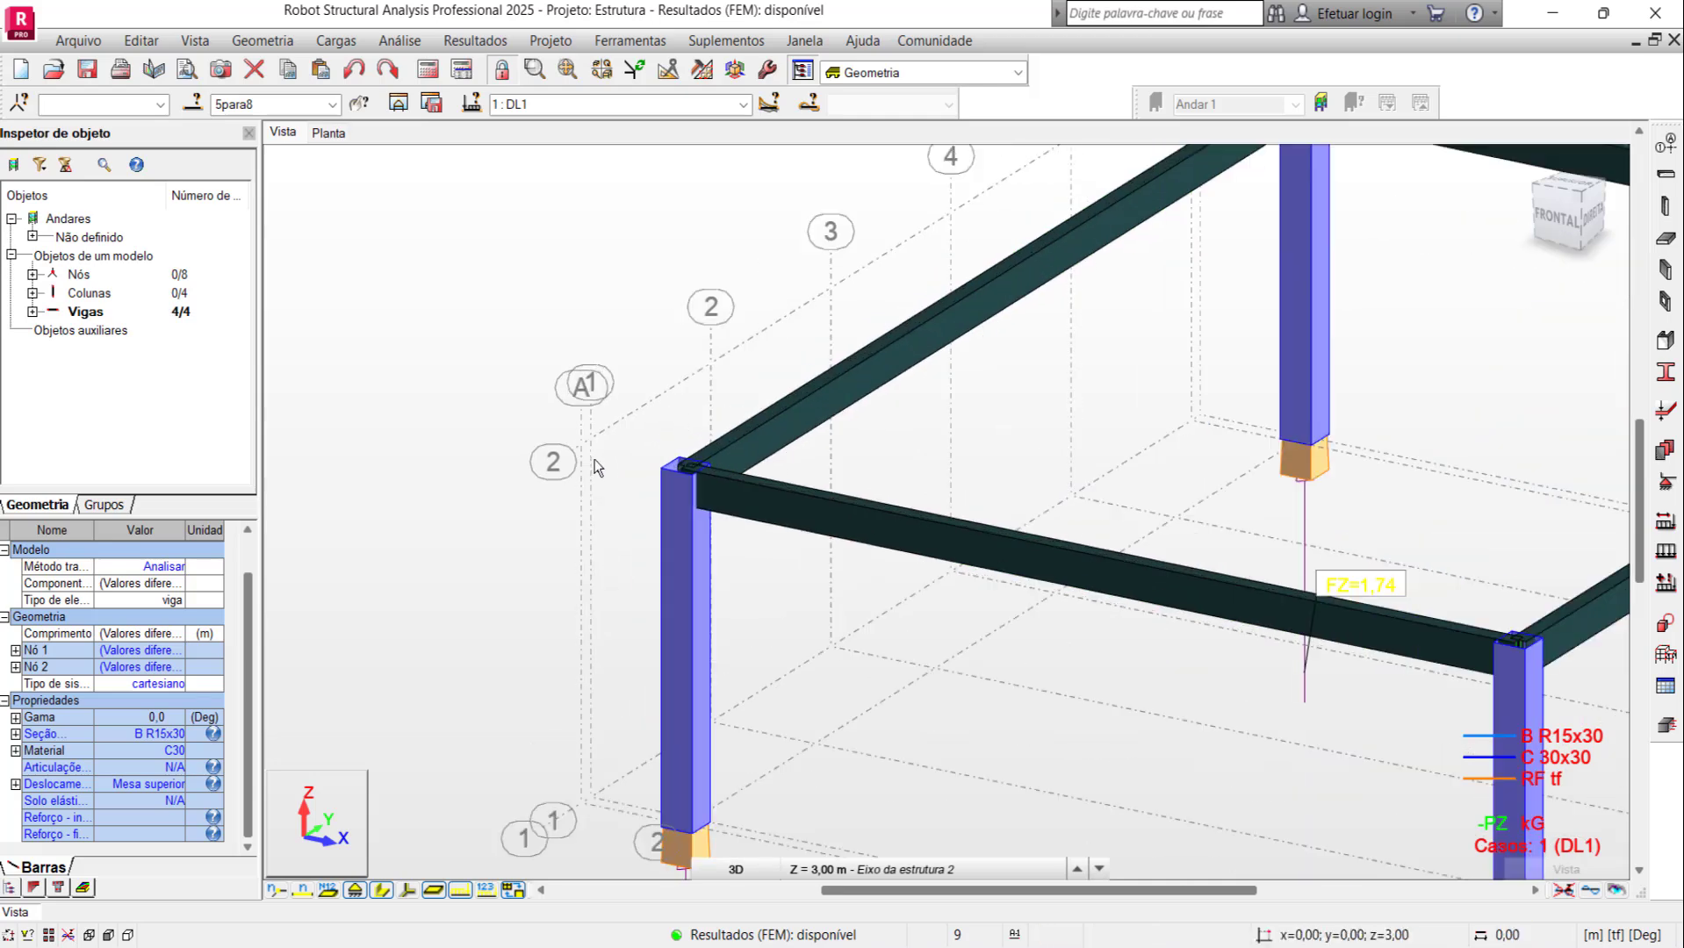
{"action": "scroll", "coordinate": [595, 467], "scroll_direction": "up", "scroll_amount": 2}
{"action": "scroll", "coordinate": [594, 447], "scroll_direction": "down", "scroll_amount": 1}
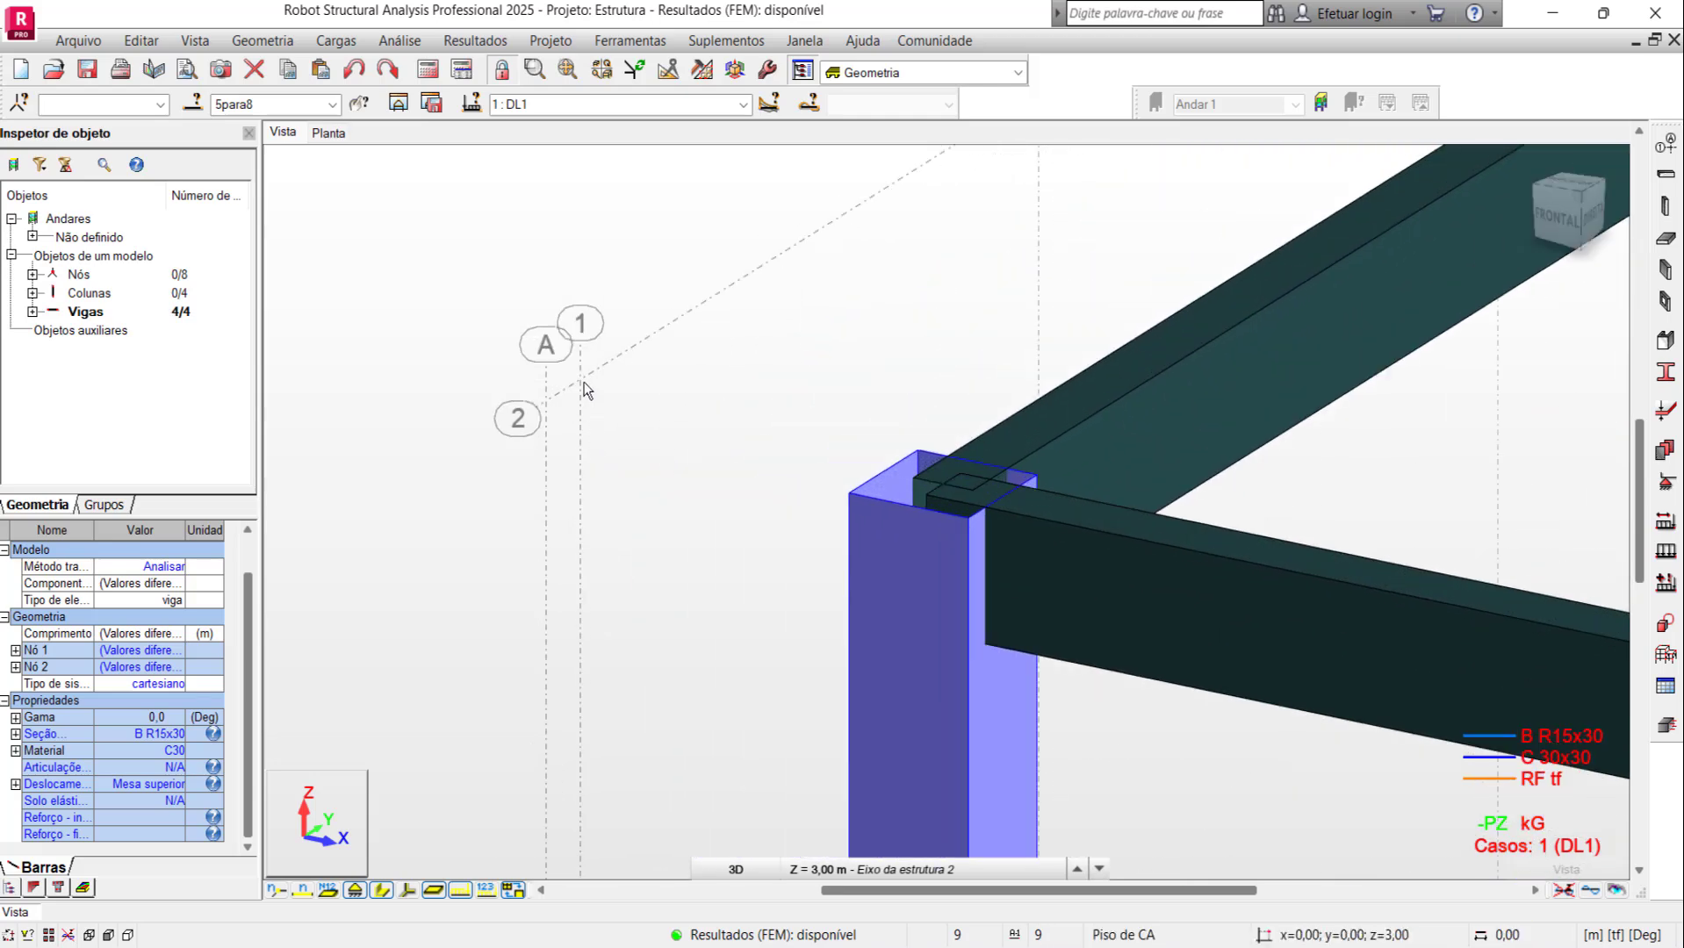
{"action": "scroll", "coordinate": [584, 382], "scroll_direction": "down", "scroll_amount": 1}
{"action": "scroll", "coordinate": [584, 382], "scroll_direction": "down", "scroll_amount": 2}
{"action": "scroll", "coordinate": [575, 421], "scroll_direction": "down", "scroll_amount": 1}
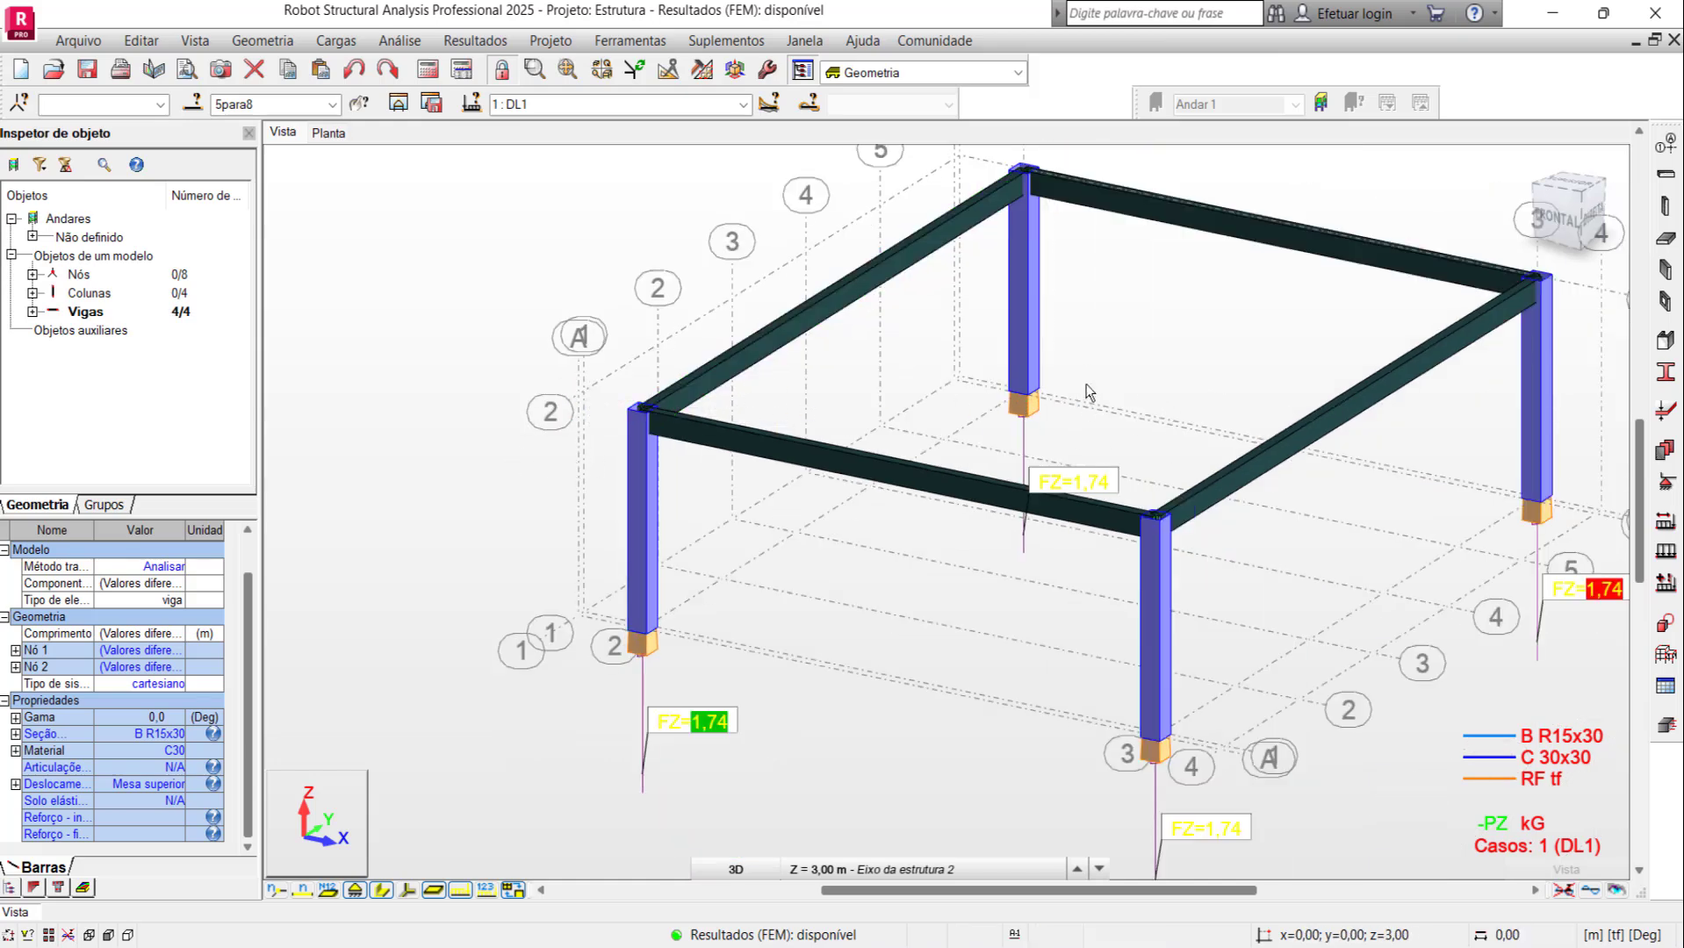
Step: Pick the triangular truss from the beams, frames and trusses structure library
{"action": "left_click", "coordinate": [271, 48]}
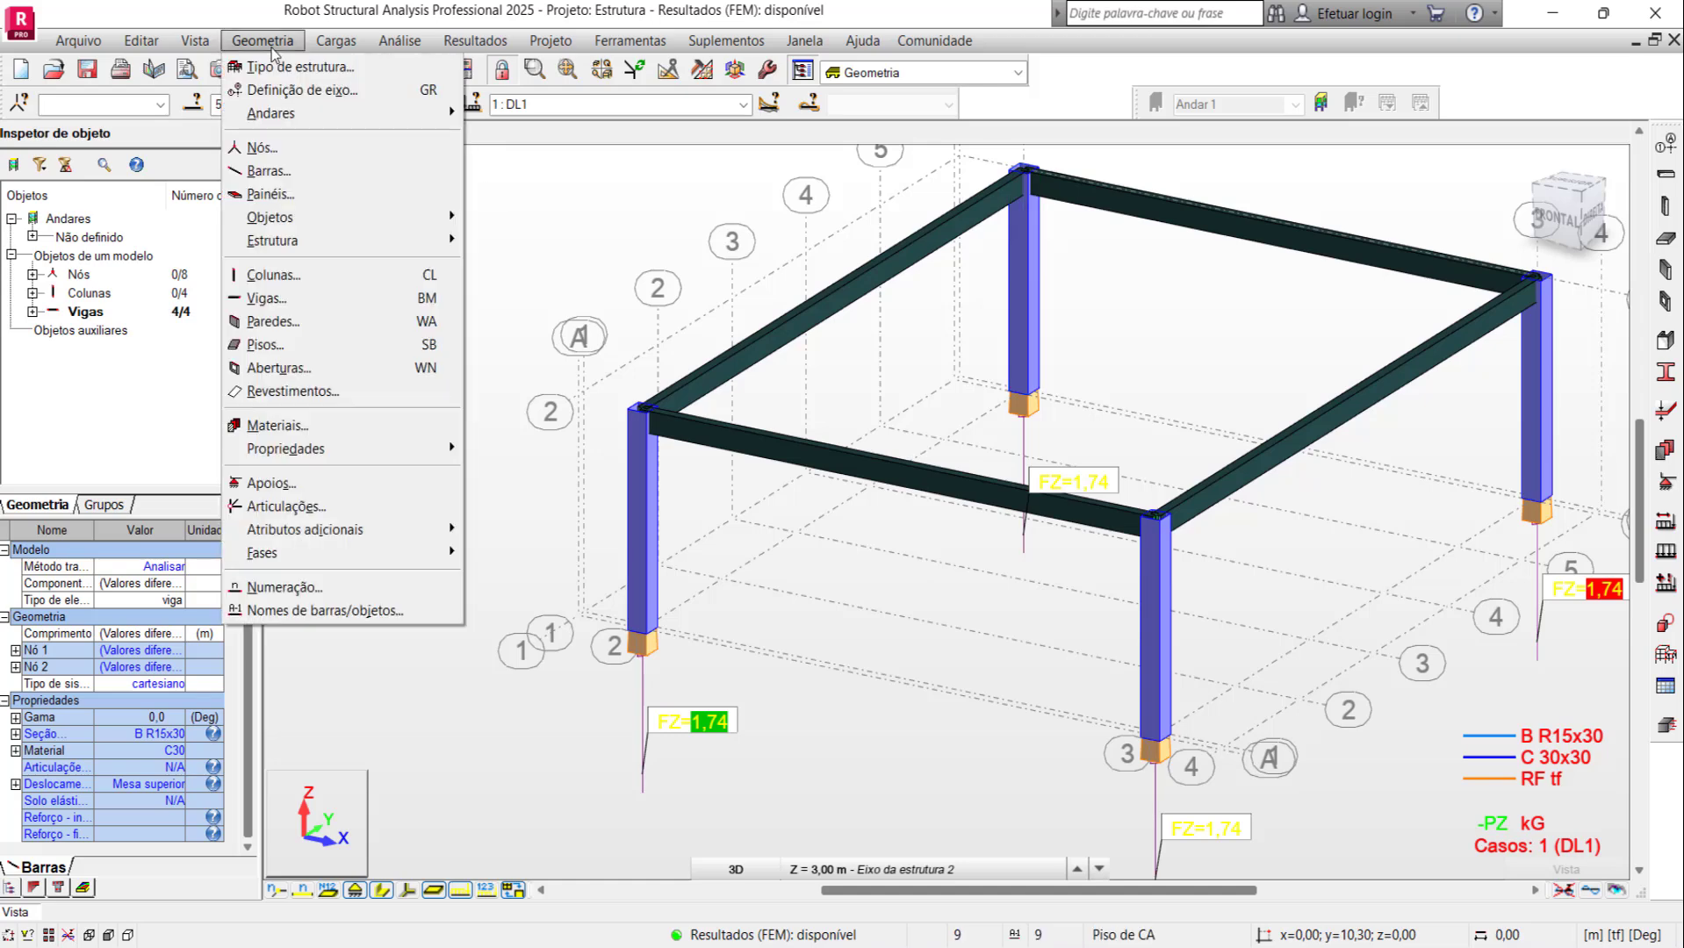
{"action": "mouse_move", "coordinate": [274, 241]}
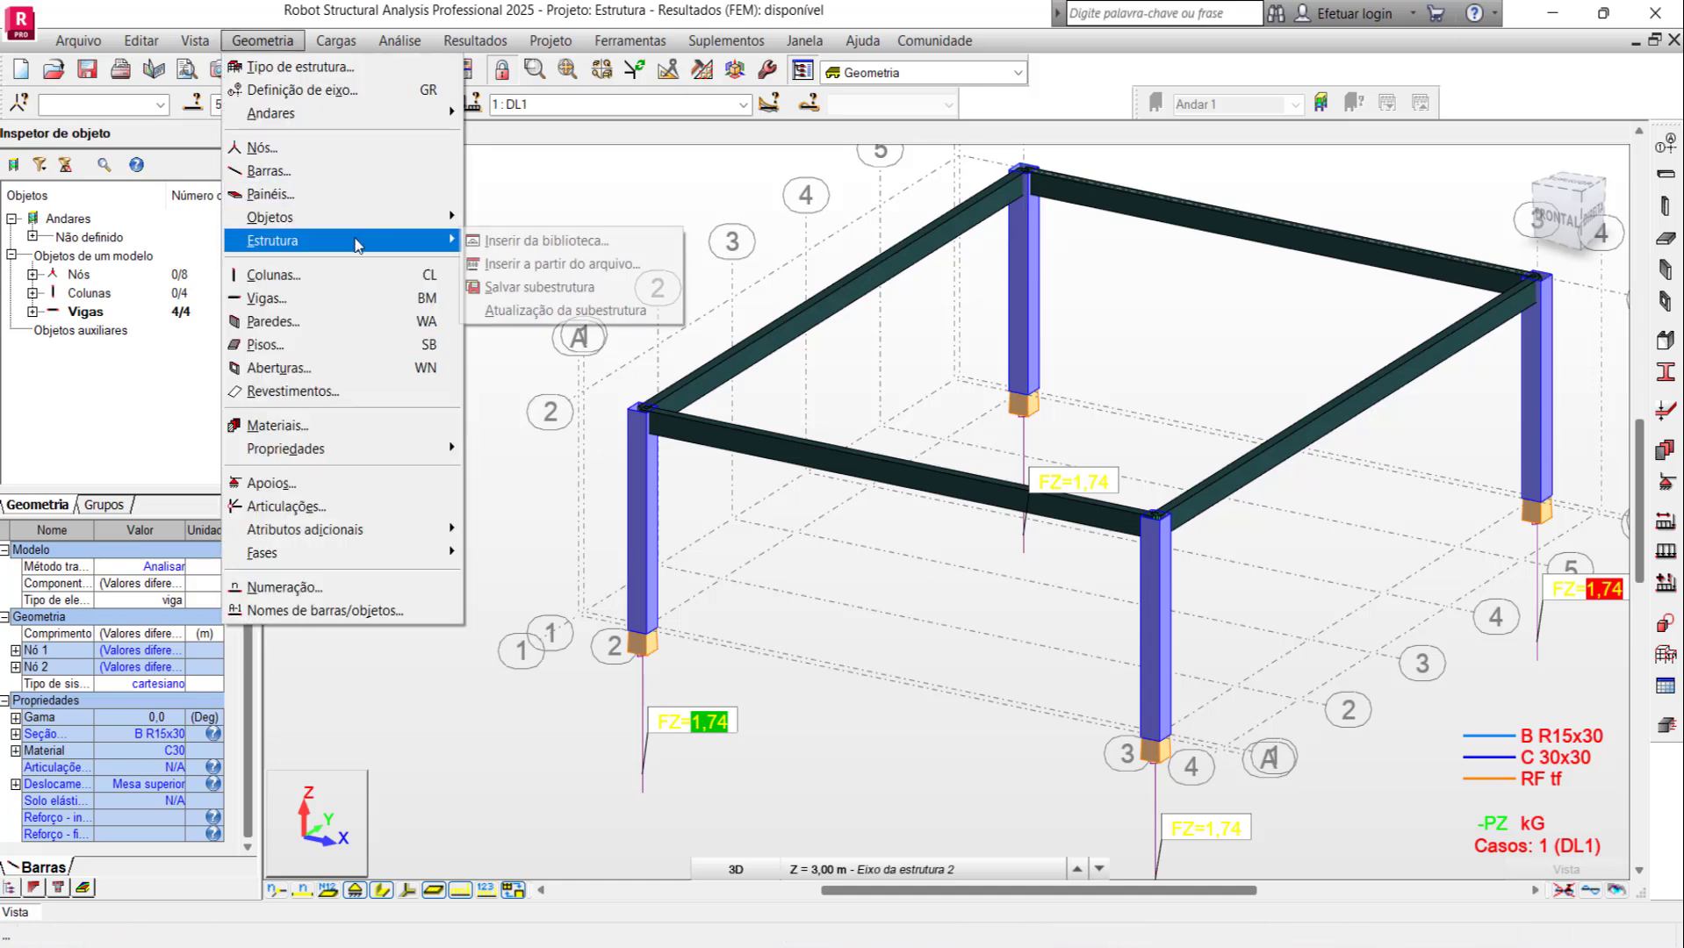
{"action": "left_click", "coordinate": [569, 242]}
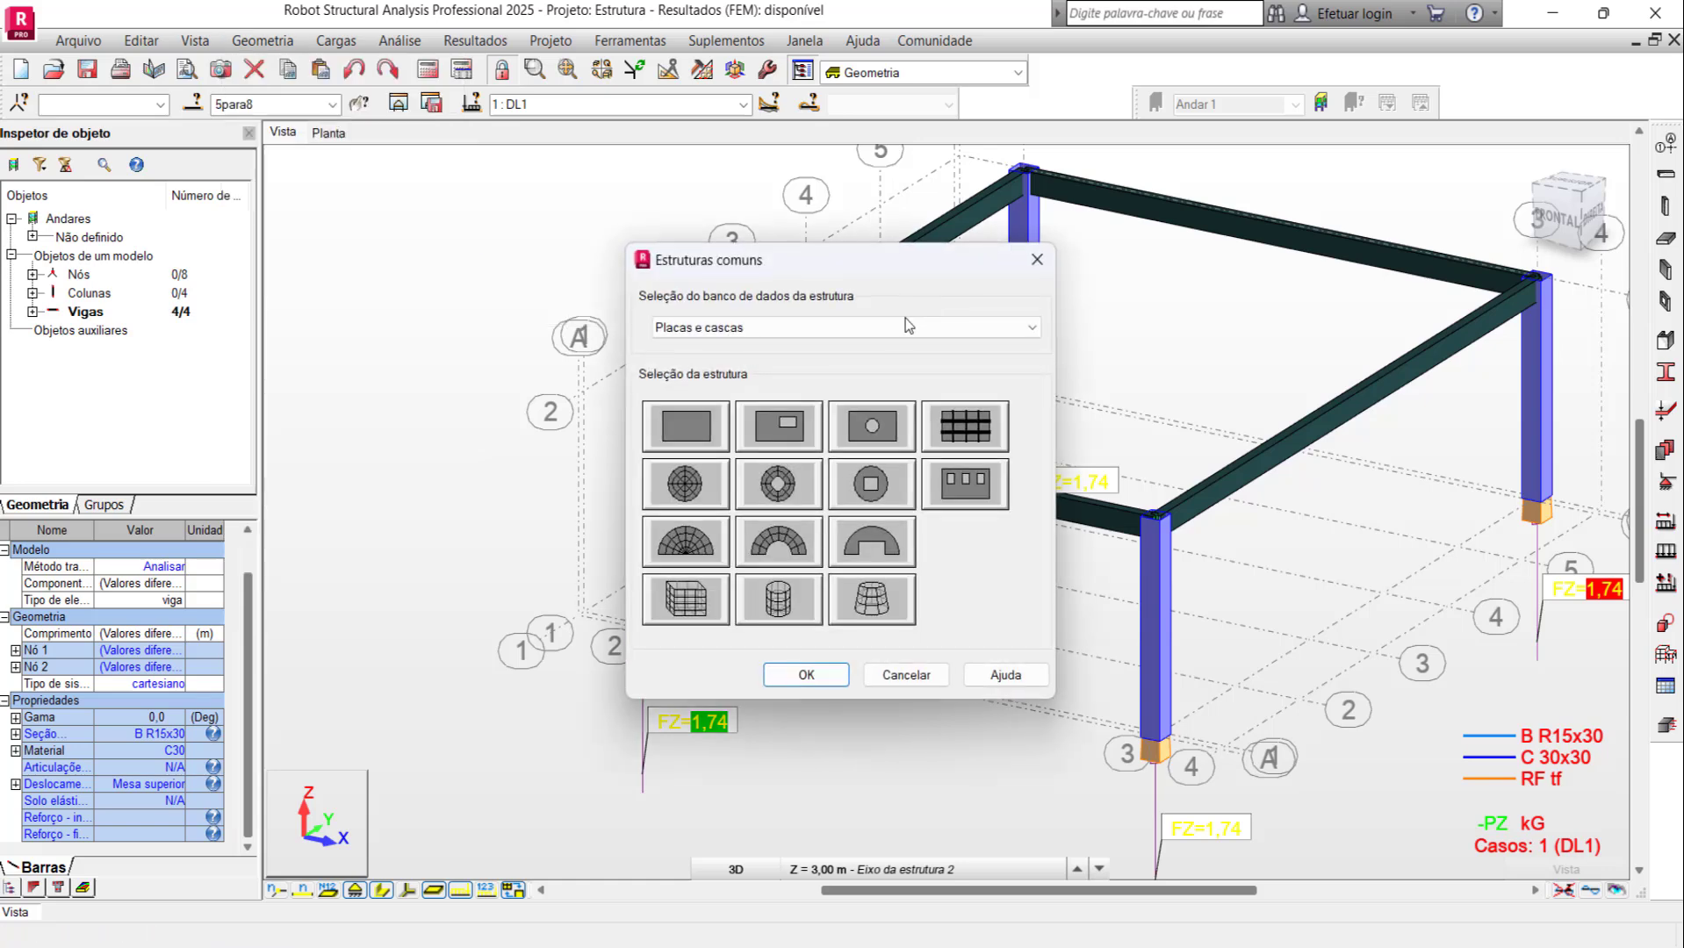
{"action": "left_click", "coordinate": [948, 332]}
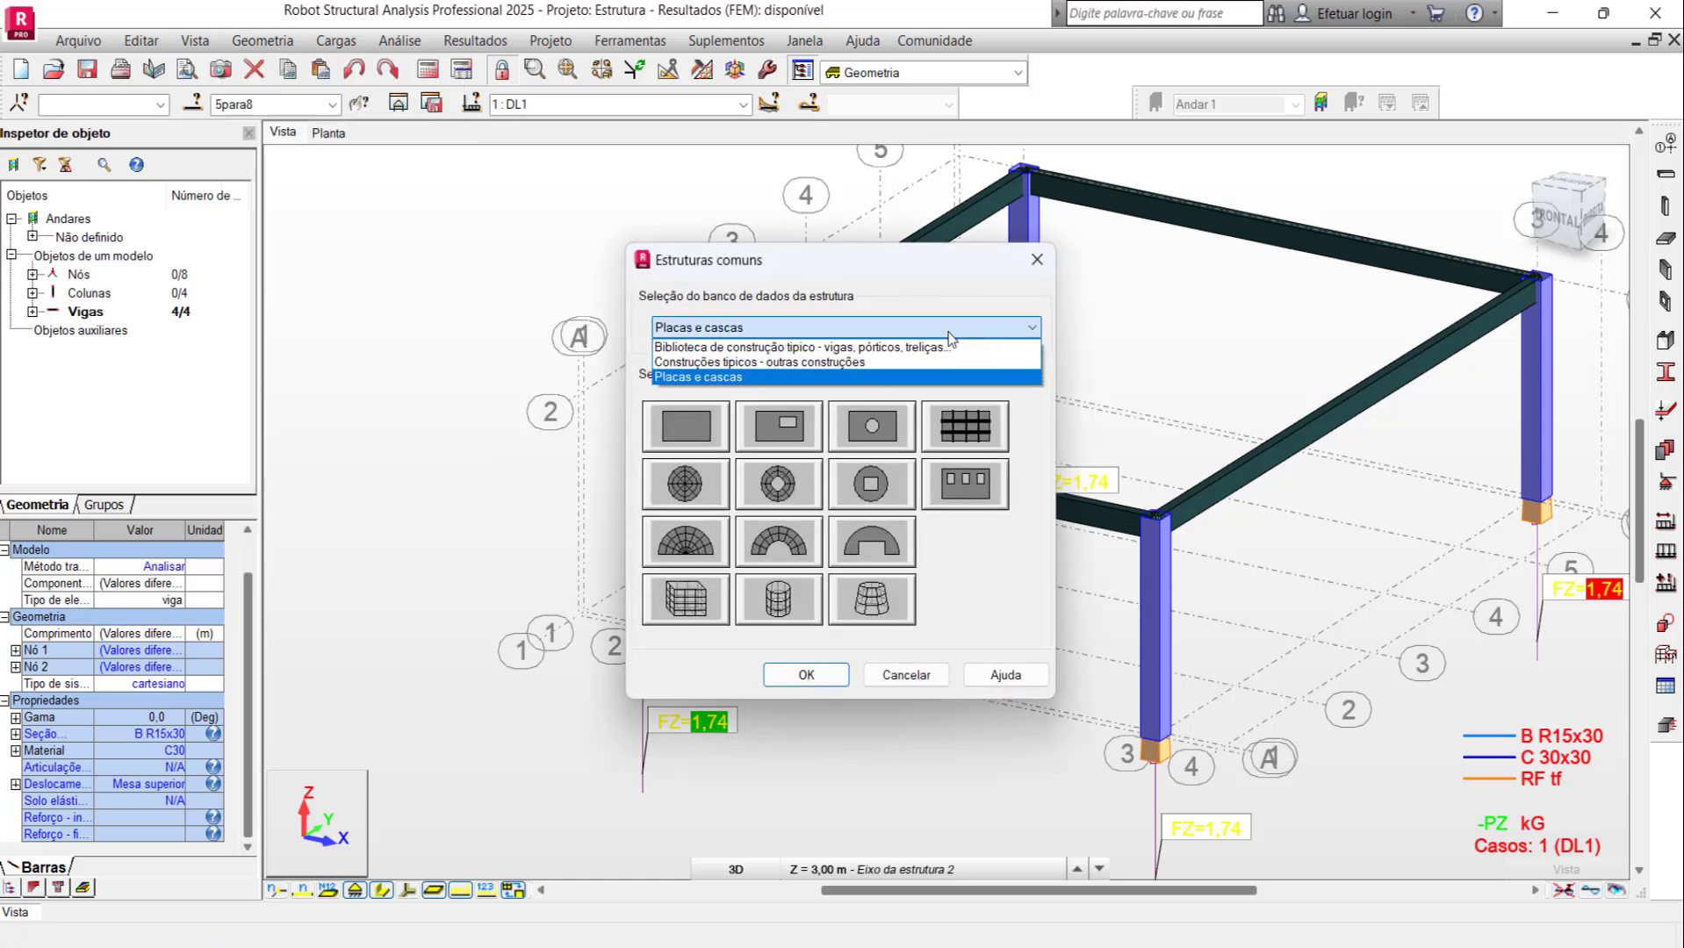
{"action": "left_click", "coordinate": [777, 351]}
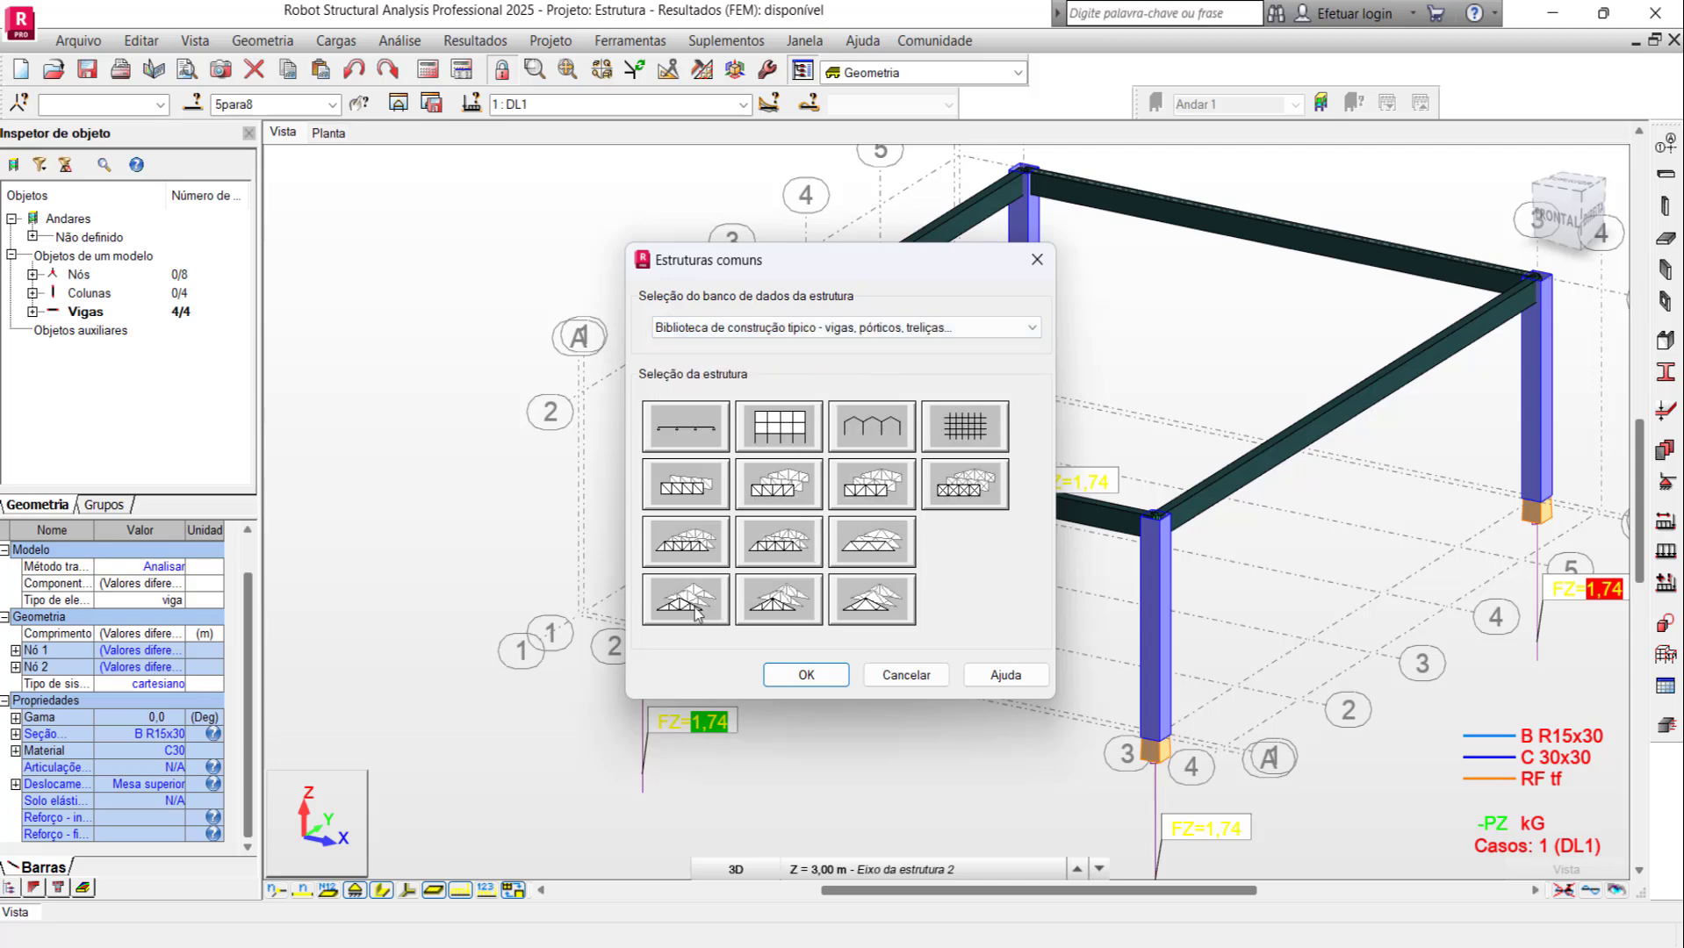
{"action": "left_click", "coordinate": [806, 674]}
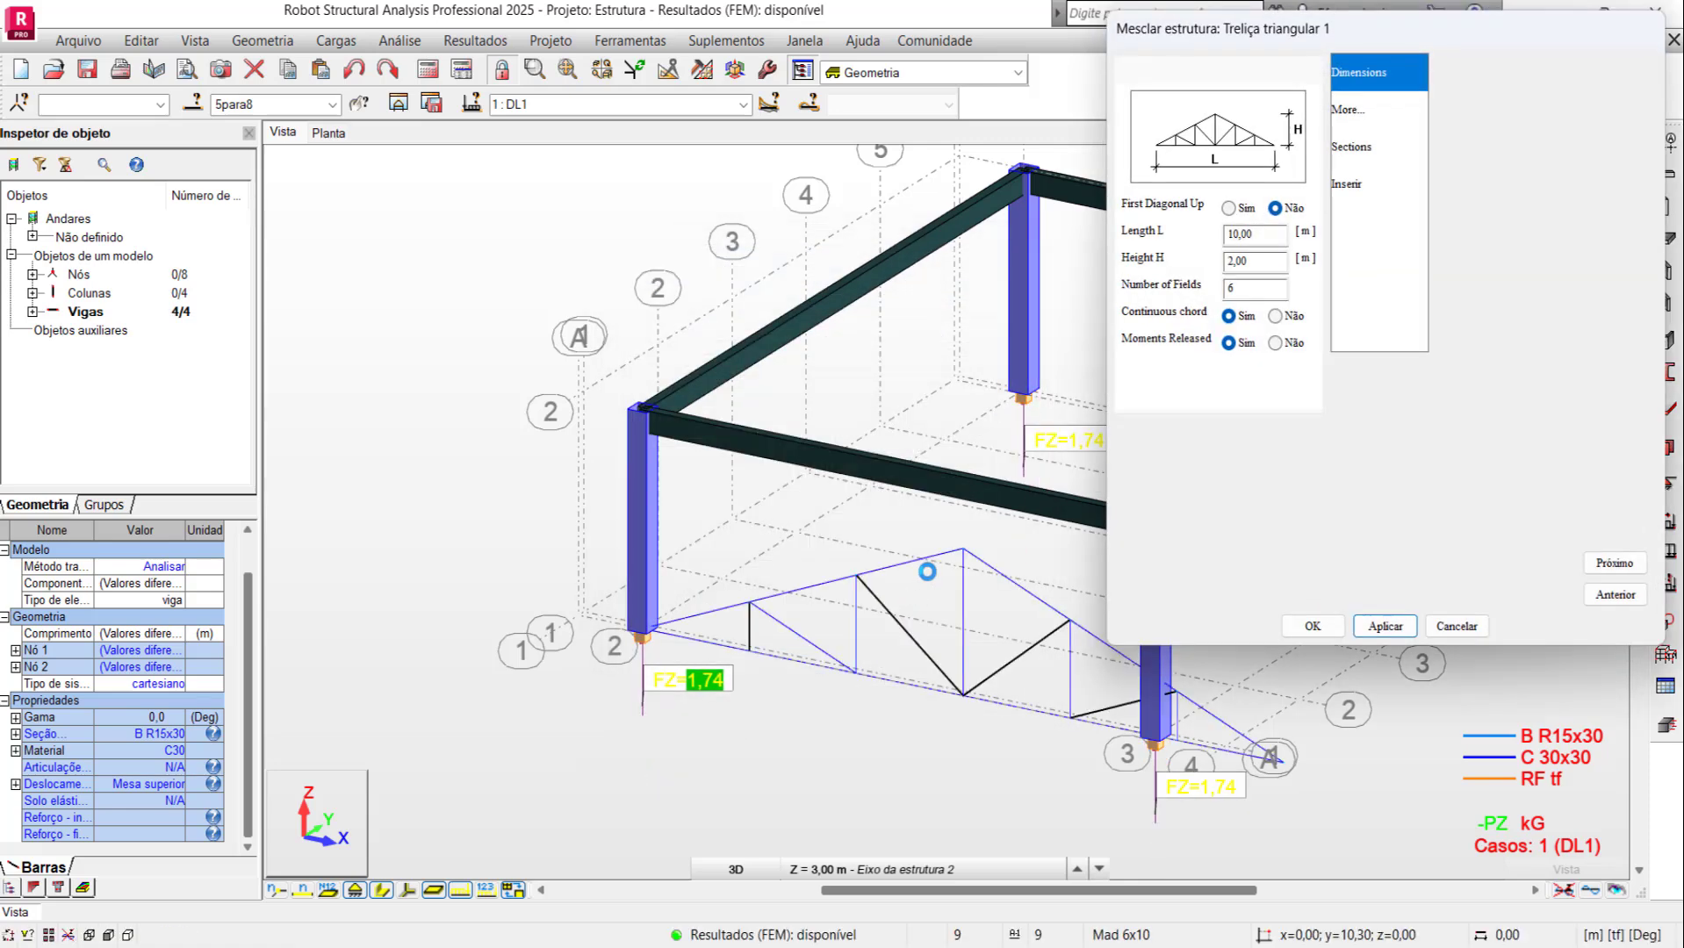
Step: Edit the truss length and height, and review its distance and member section settings
{"action": "left_click", "coordinate": [1270, 235]}
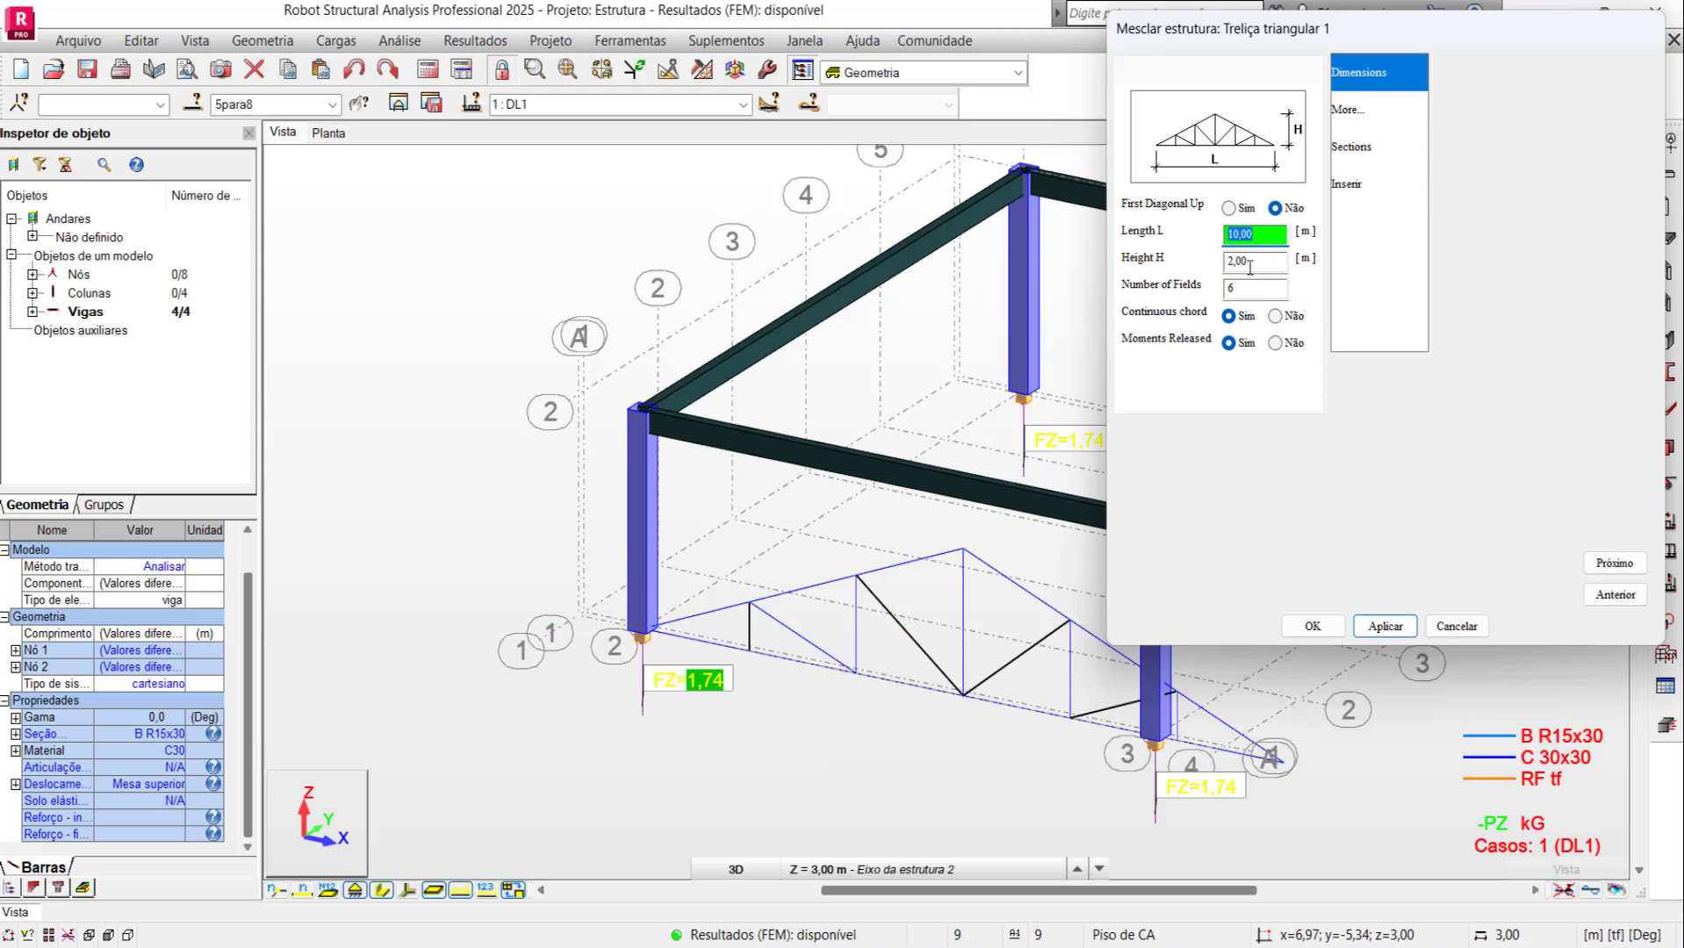
{"action": "key", "text": "Tab"}
{"action": "type", "text": "1"}
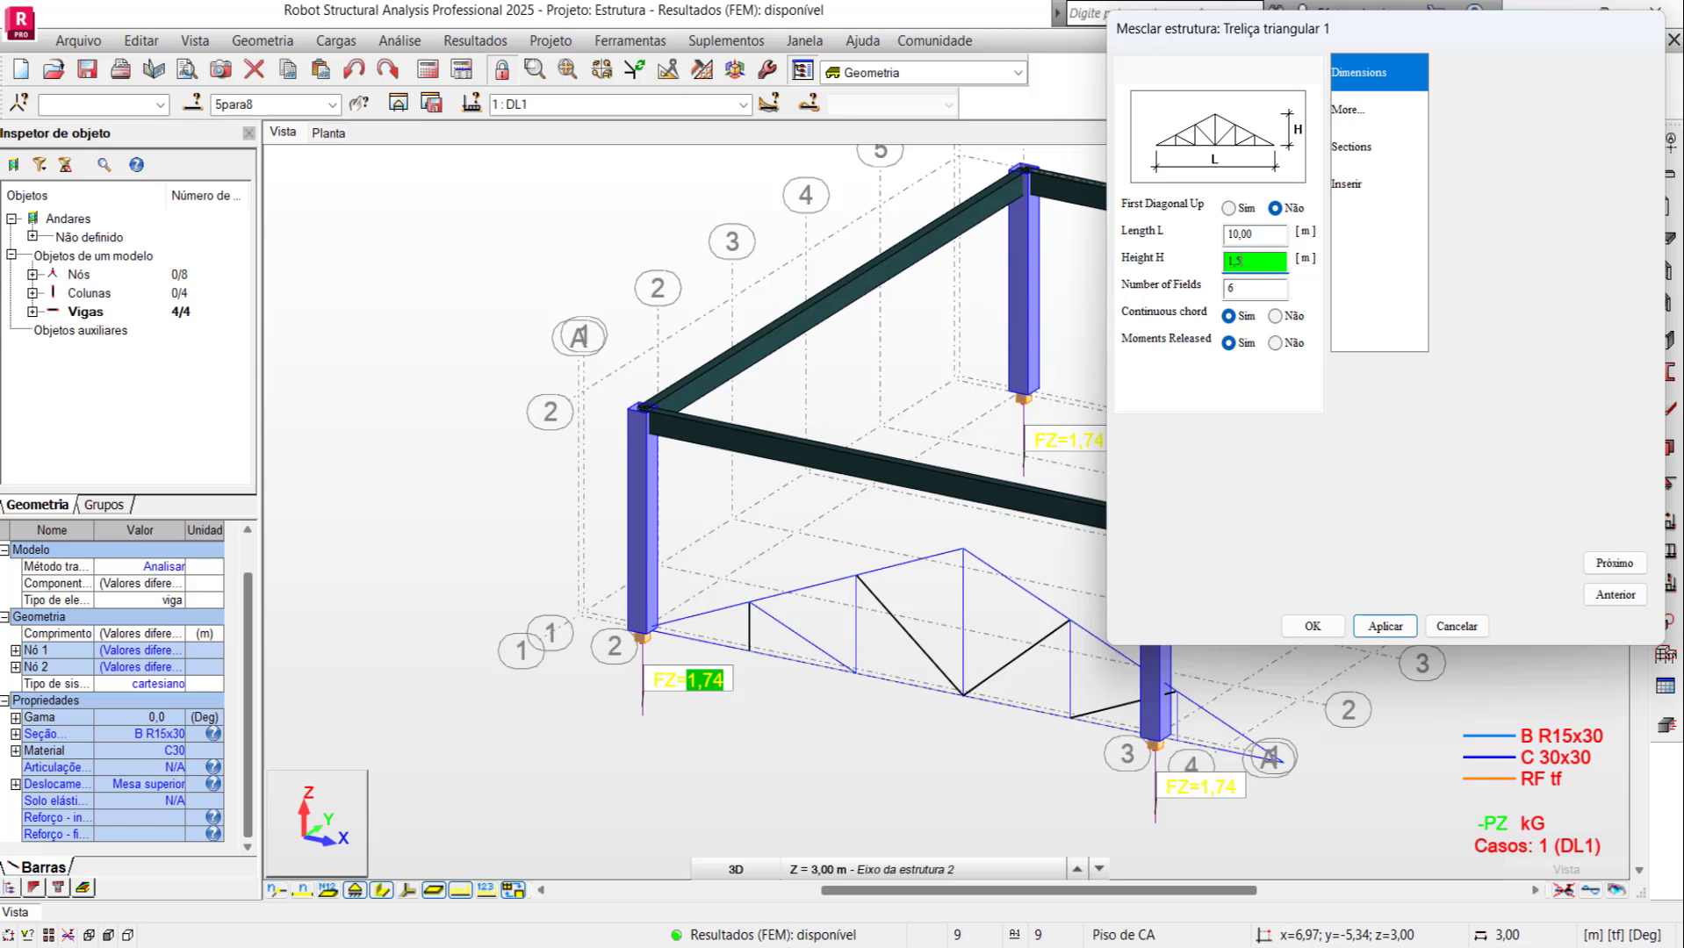
{"action": "key", "text": "Tab"}
{"action": "type", "text": "8"}
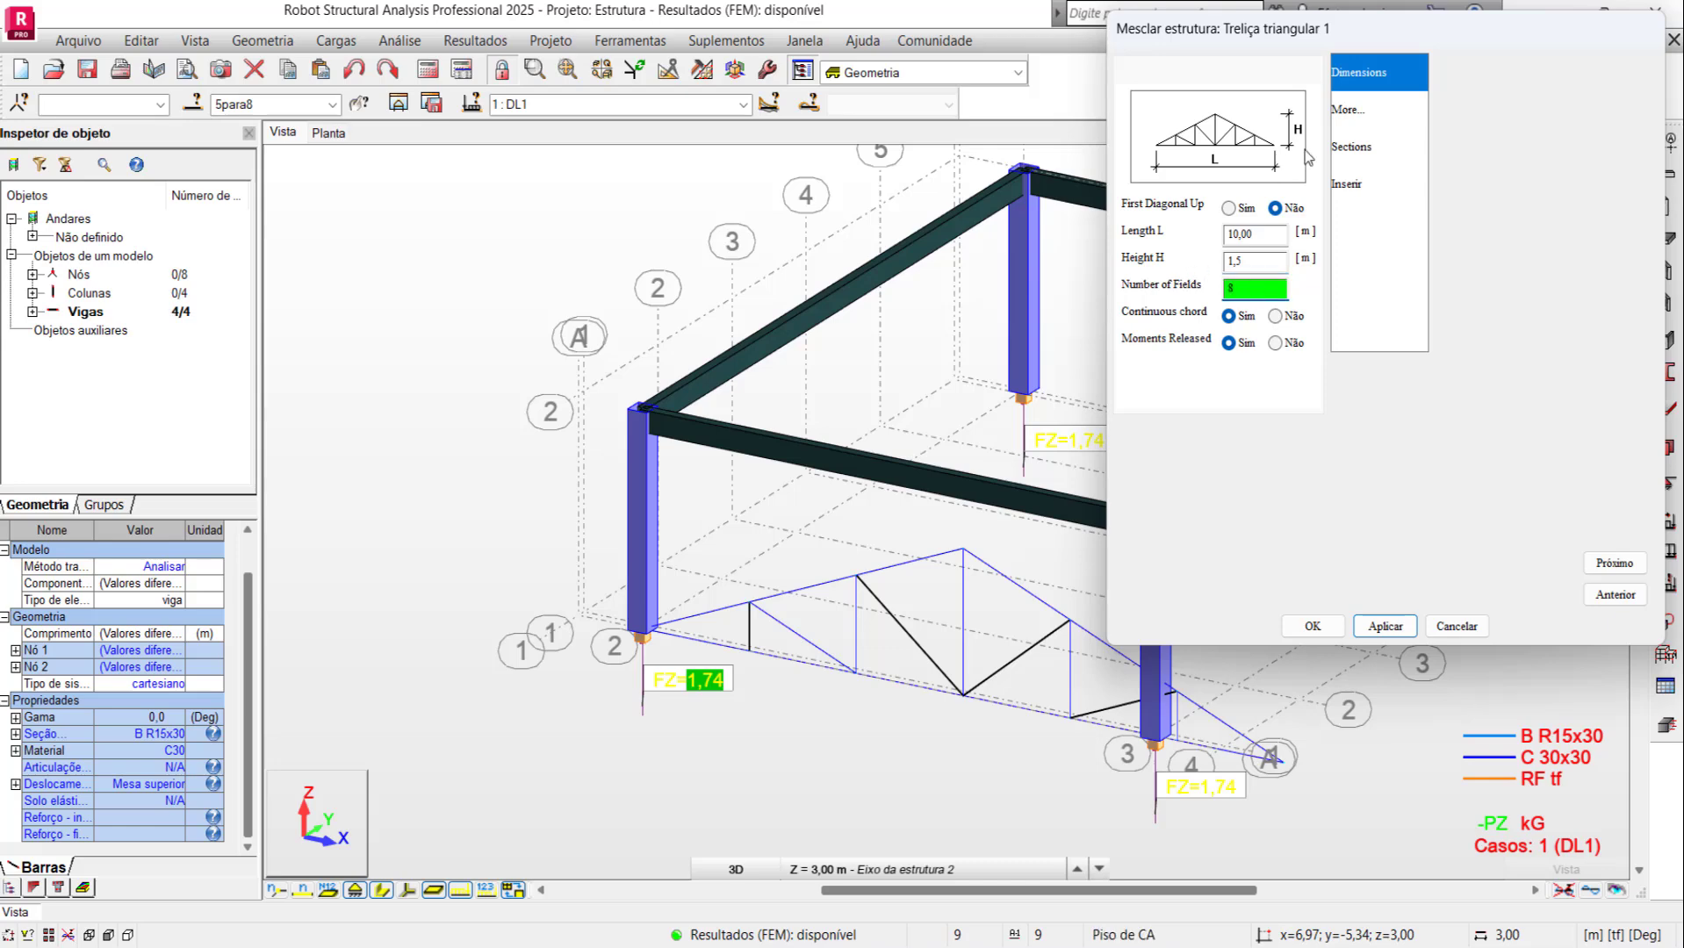
{"action": "left_click", "coordinate": [1357, 113]}
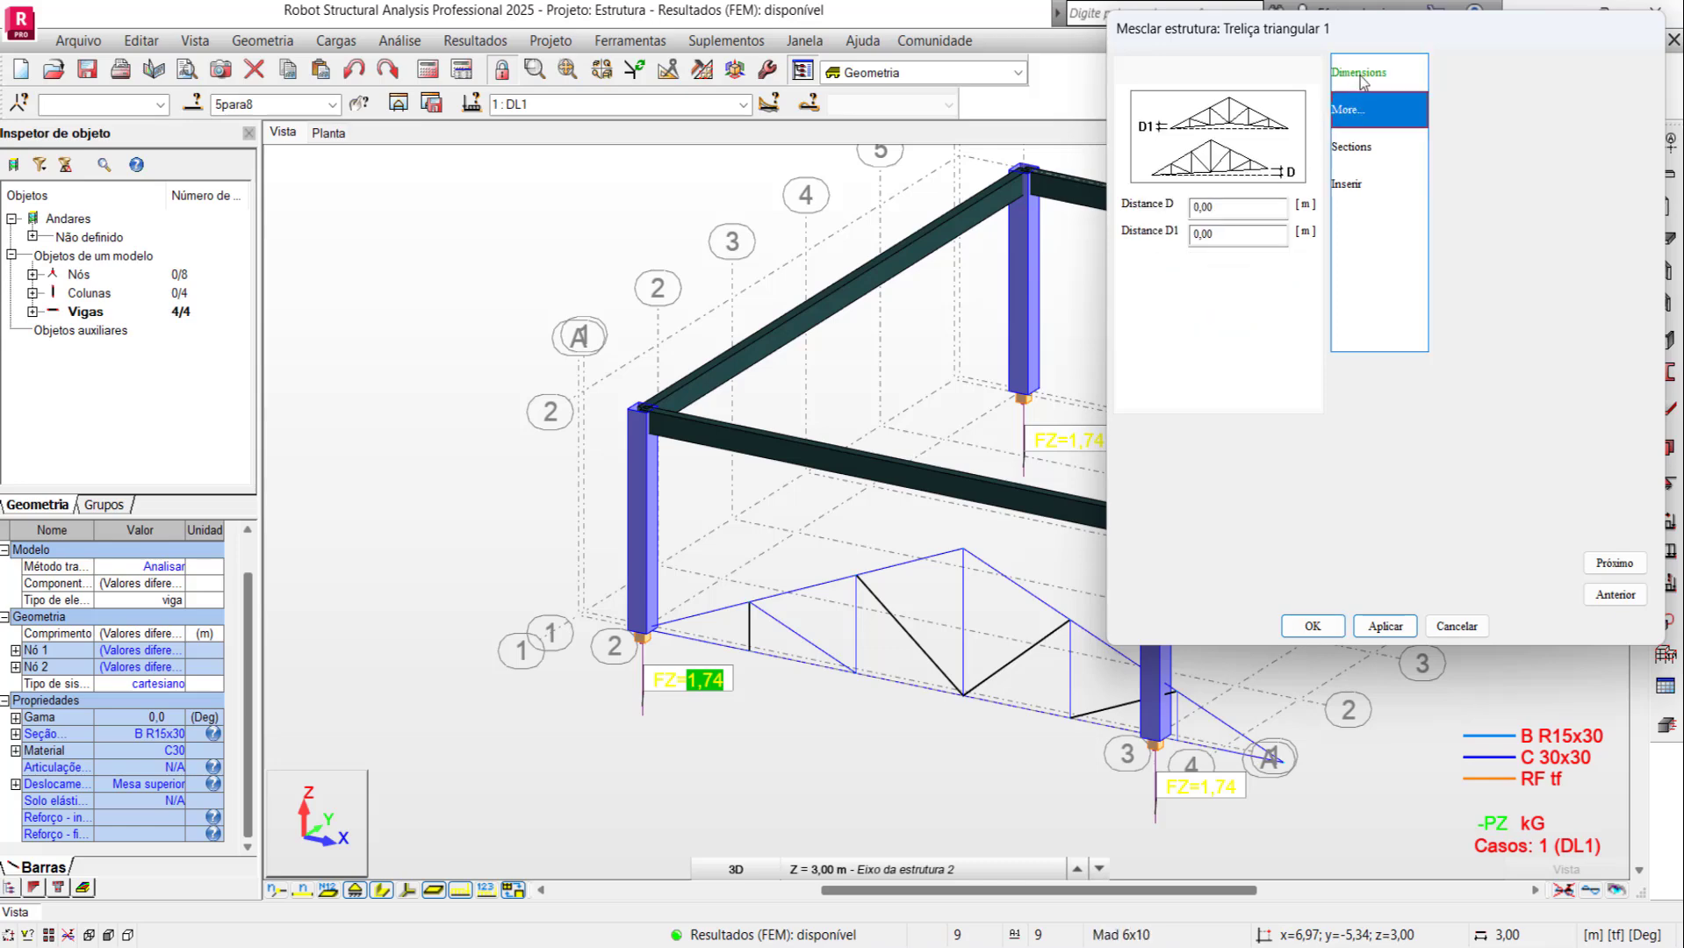
{"action": "left_click", "coordinate": [1360, 75]}
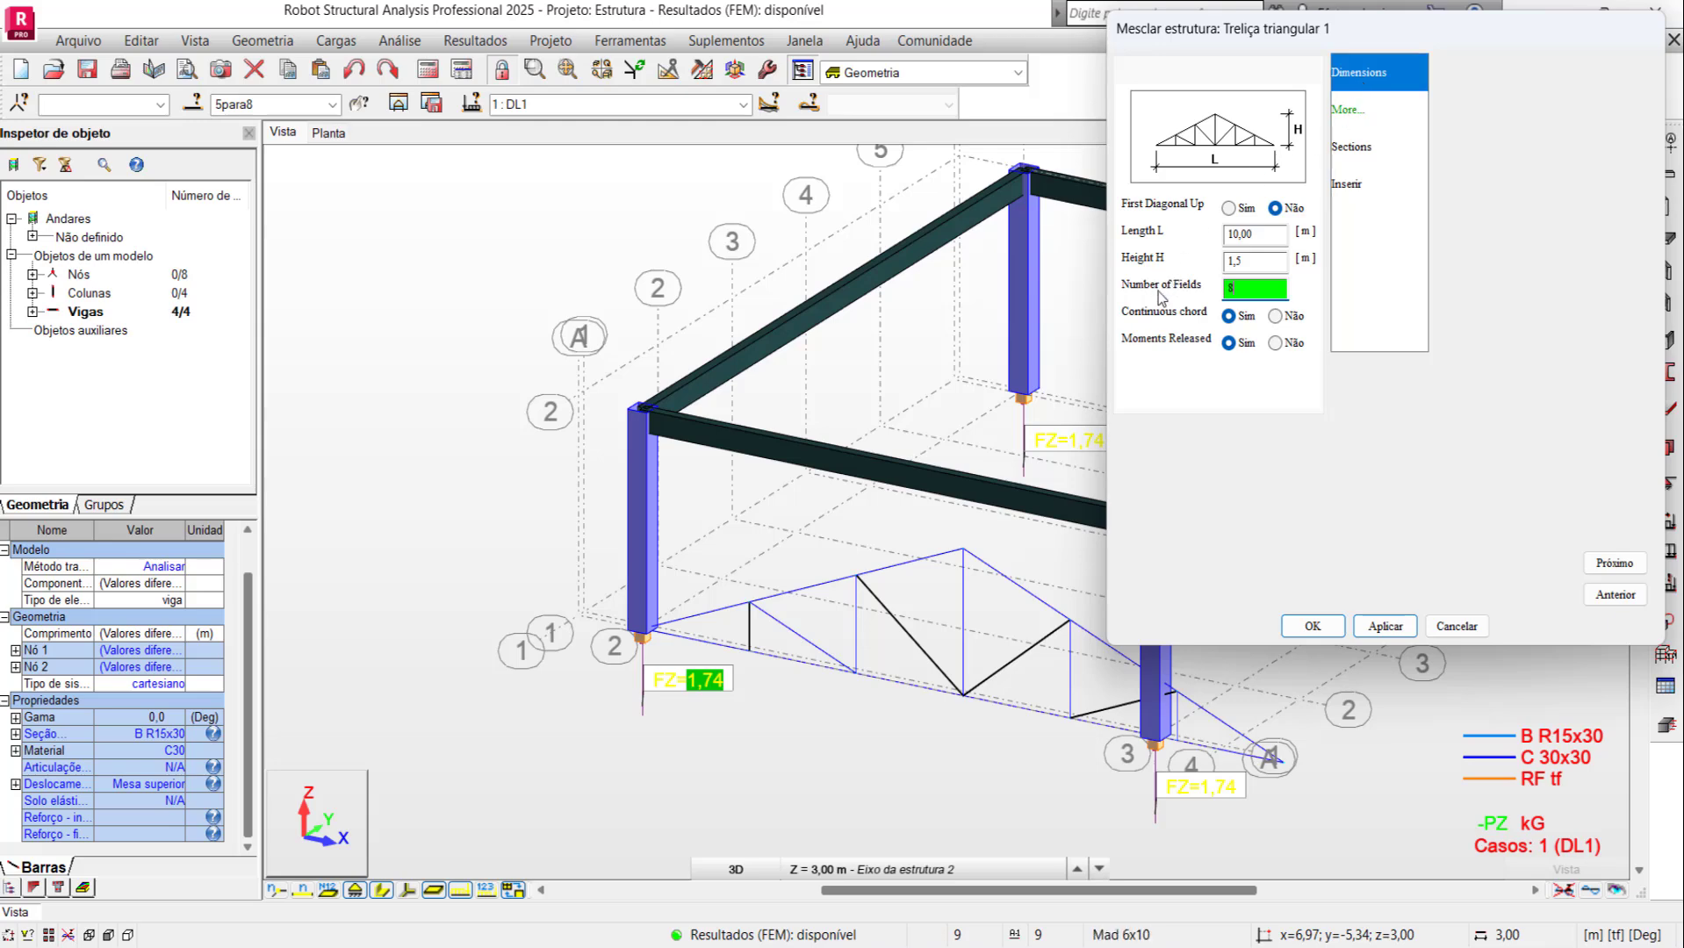
{"action": "left_click", "coordinate": [1359, 112]}
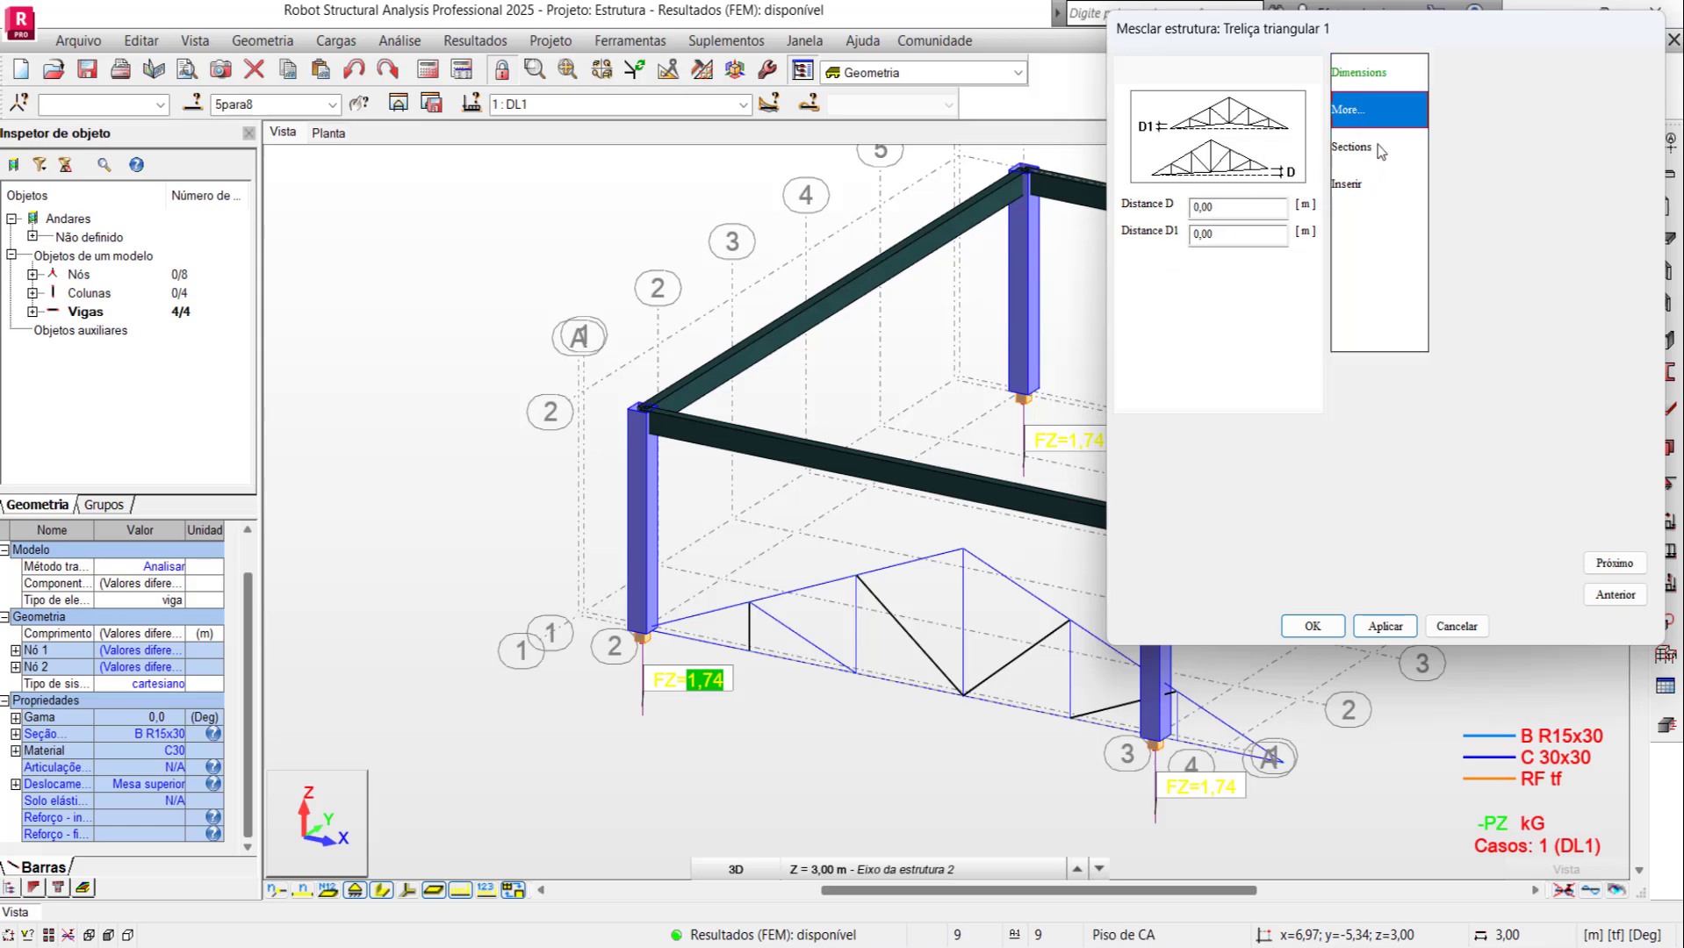
{"action": "left_click", "coordinate": [1378, 145]}
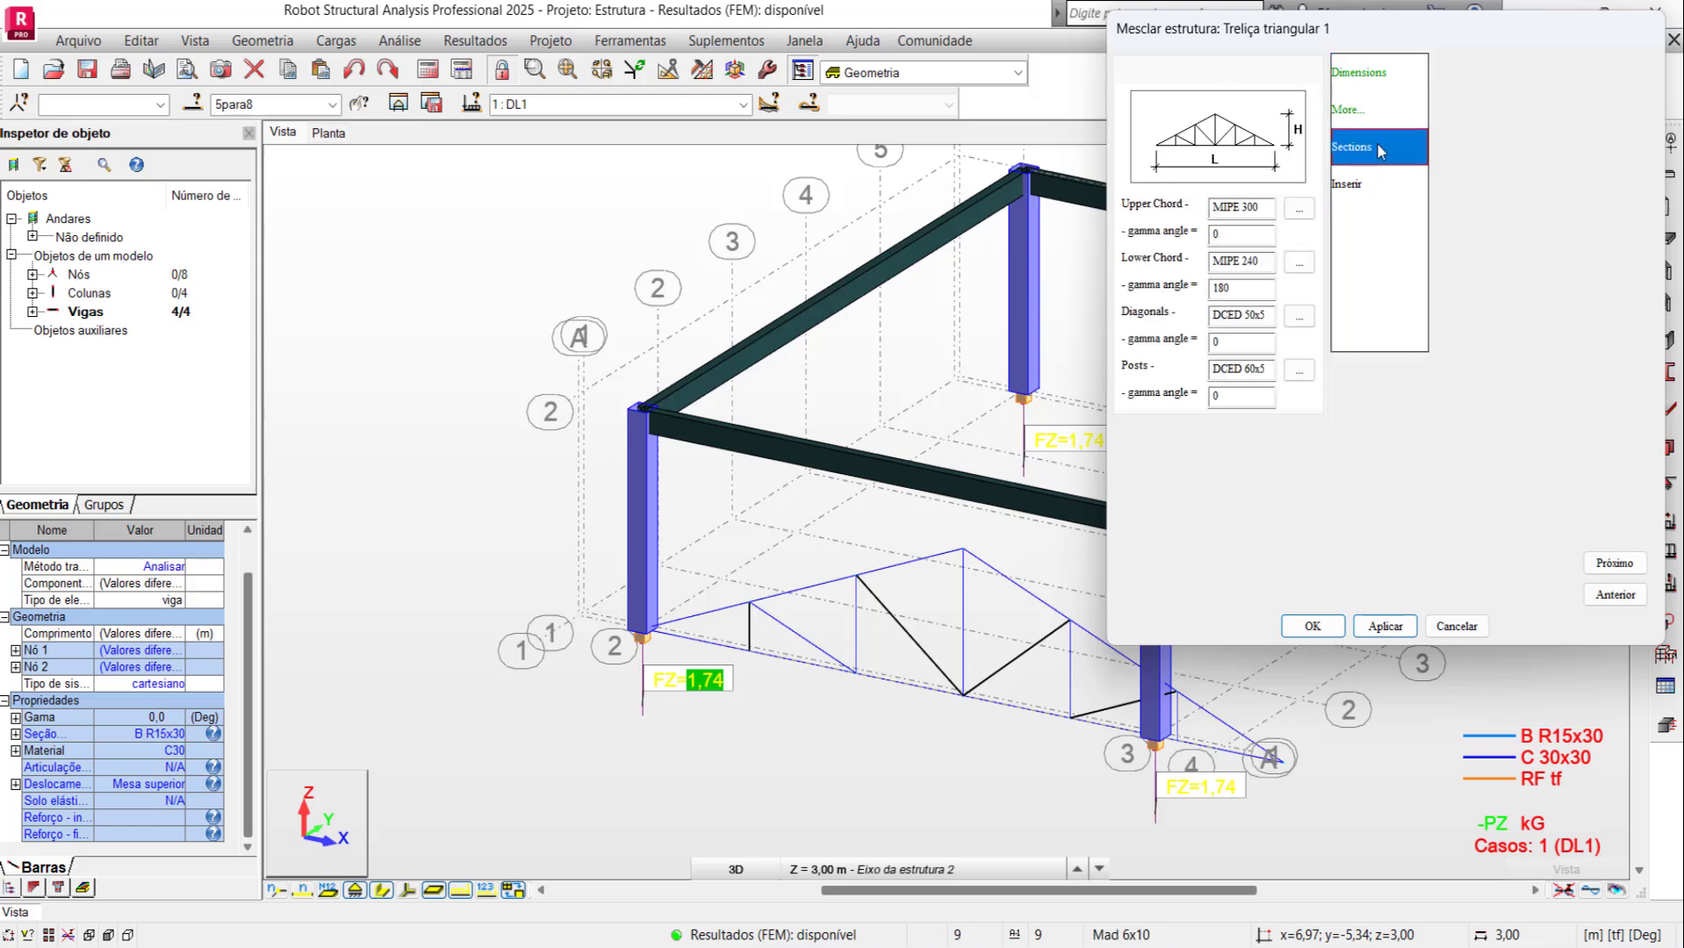
{"action": "double_click", "coordinate": [1267, 208]}
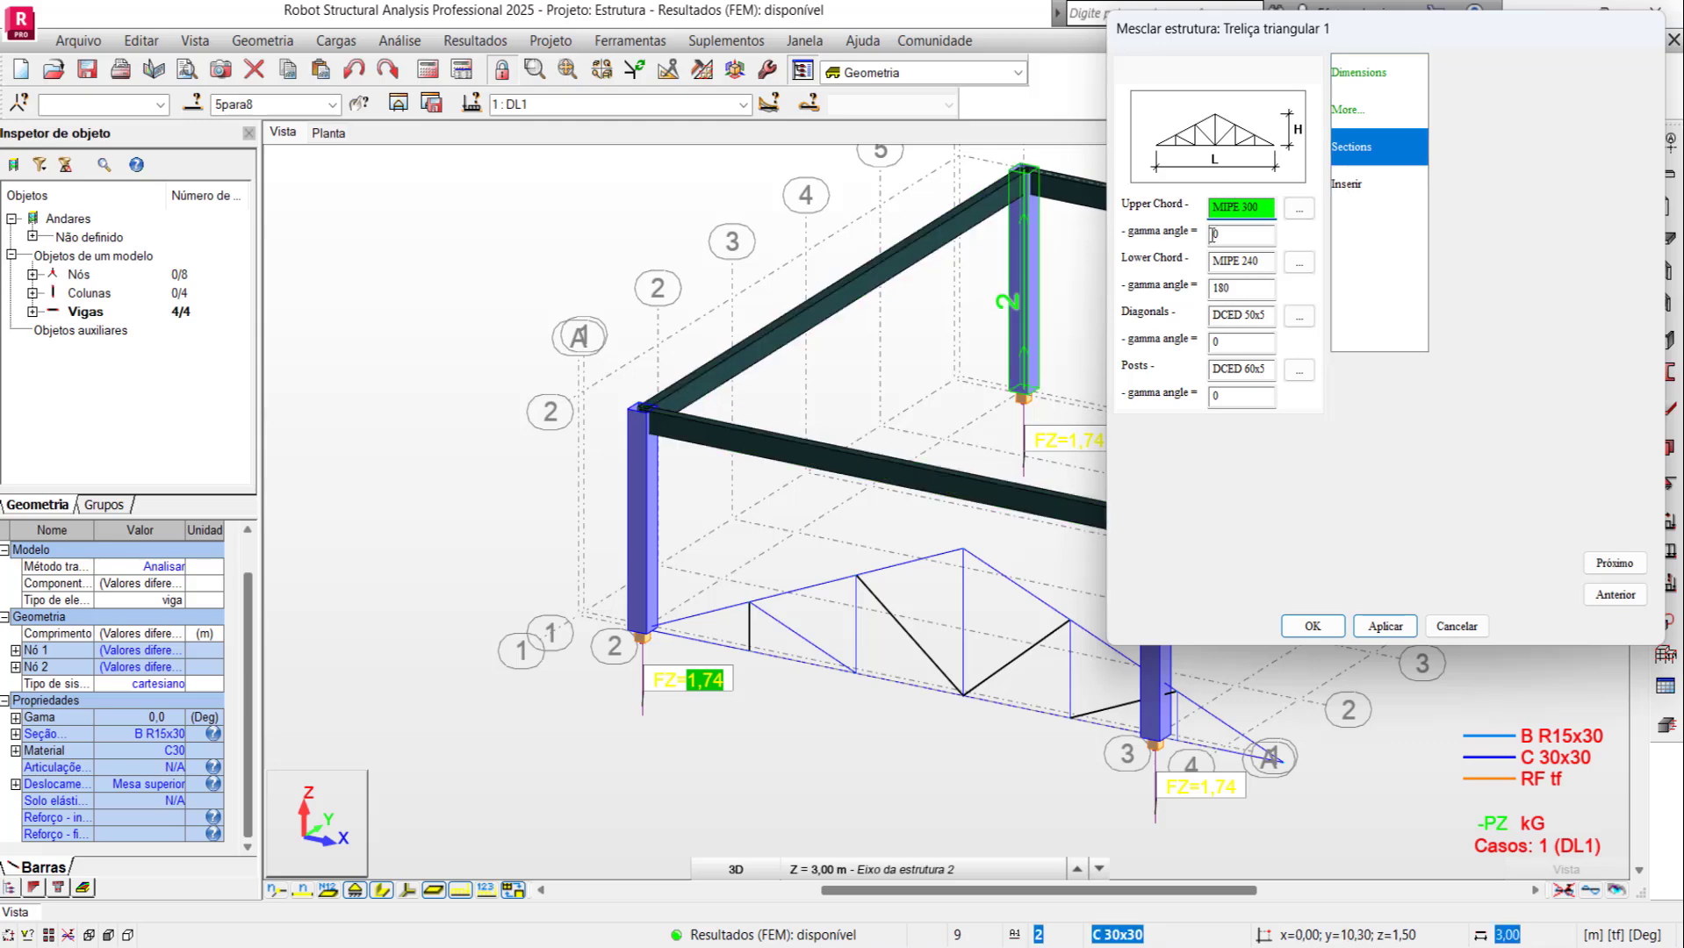
{"action": "left_click", "coordinate": [1355, 186]}
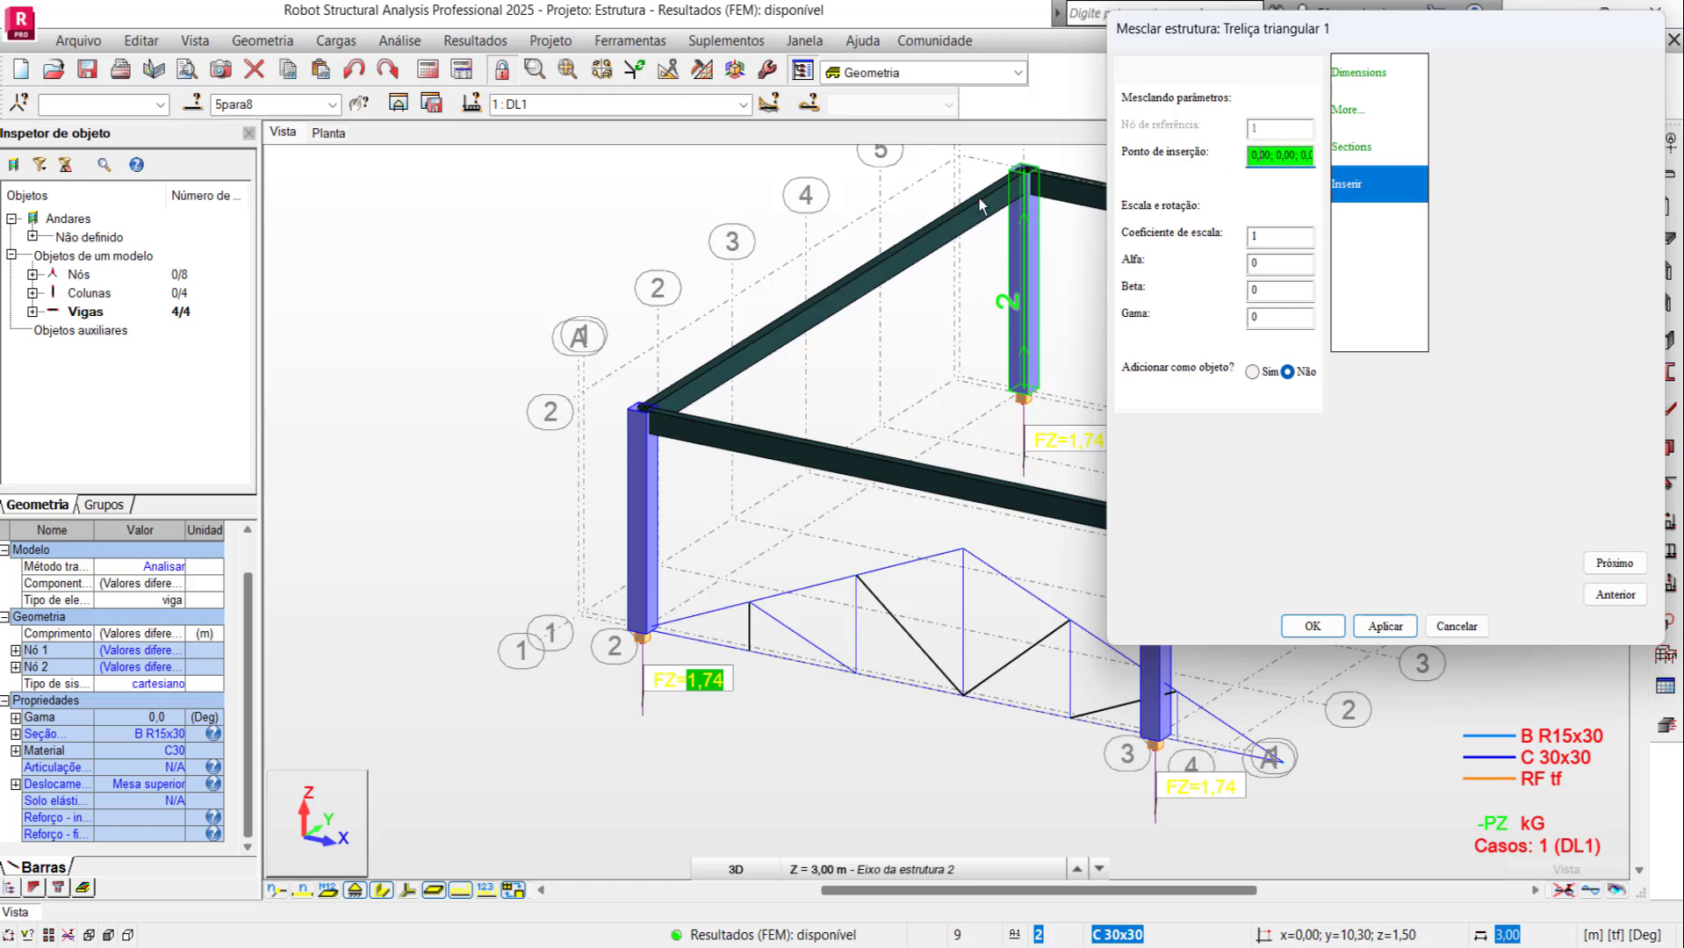
Step: Insert the truss at the column-top node -1,00; 0,15; 3,00, accepting the results warning
{"action": "scroll", "coordinate": [658, 392], "scroll_direction": "up", "scroll_amount": 2}
{"action": "scroll", "coordinate": [658, 392], "scroll_direction": "up", "scroll_amount": 2}
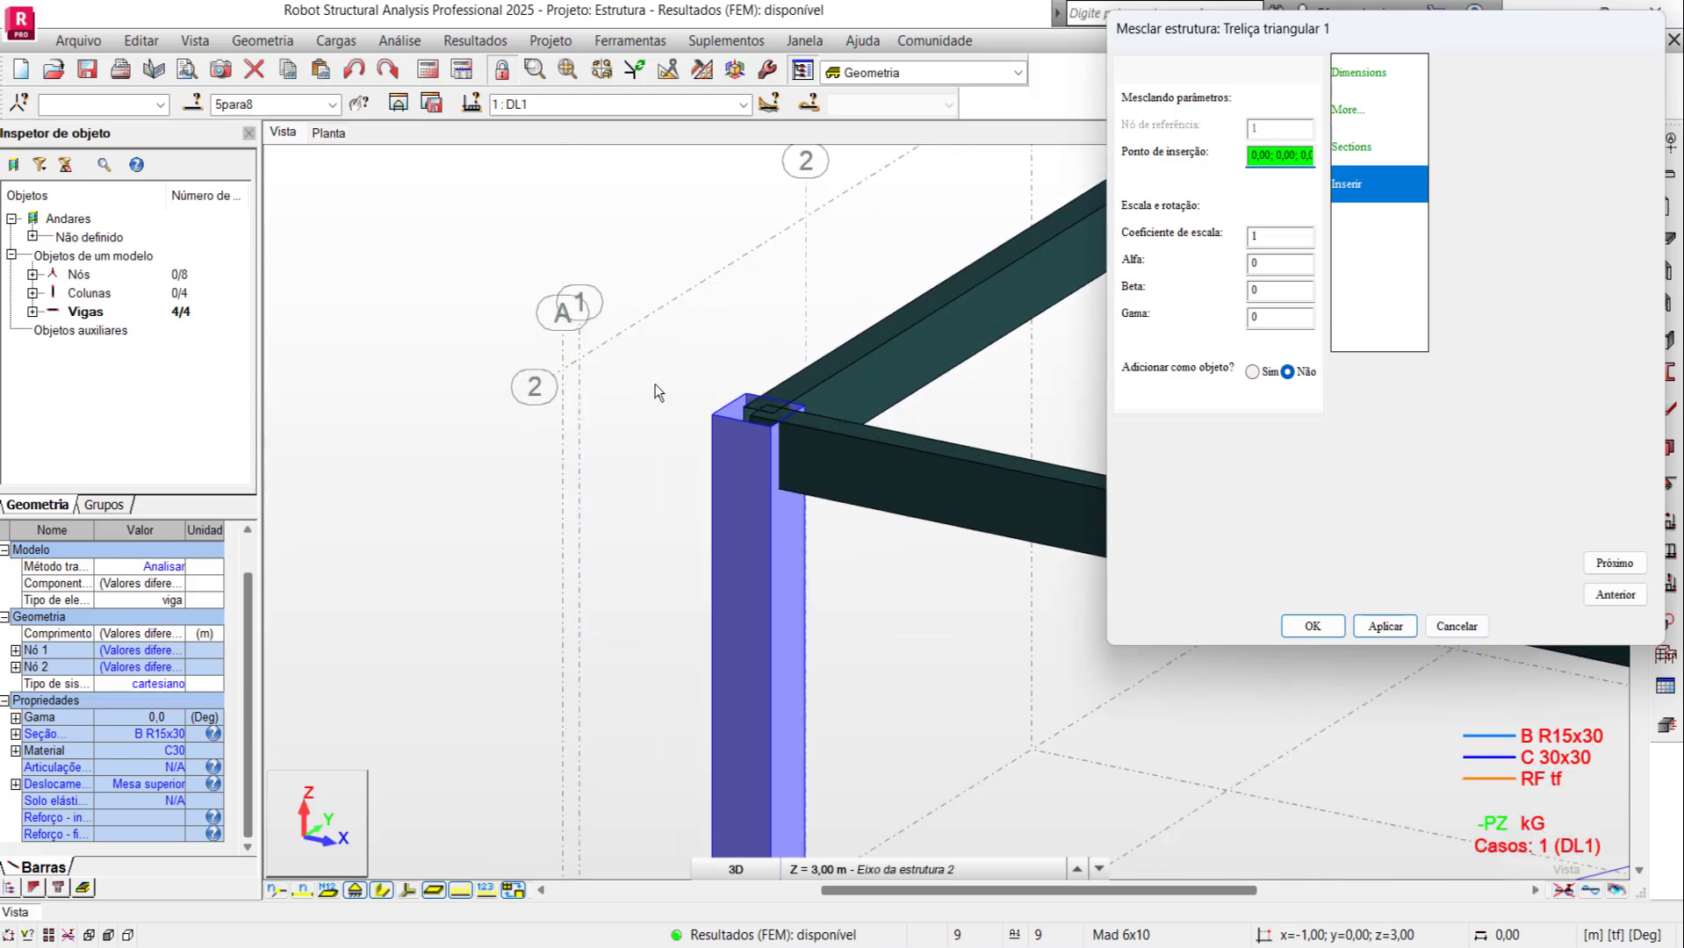
{"action": "left_click", "coordinate": [595, 372]}
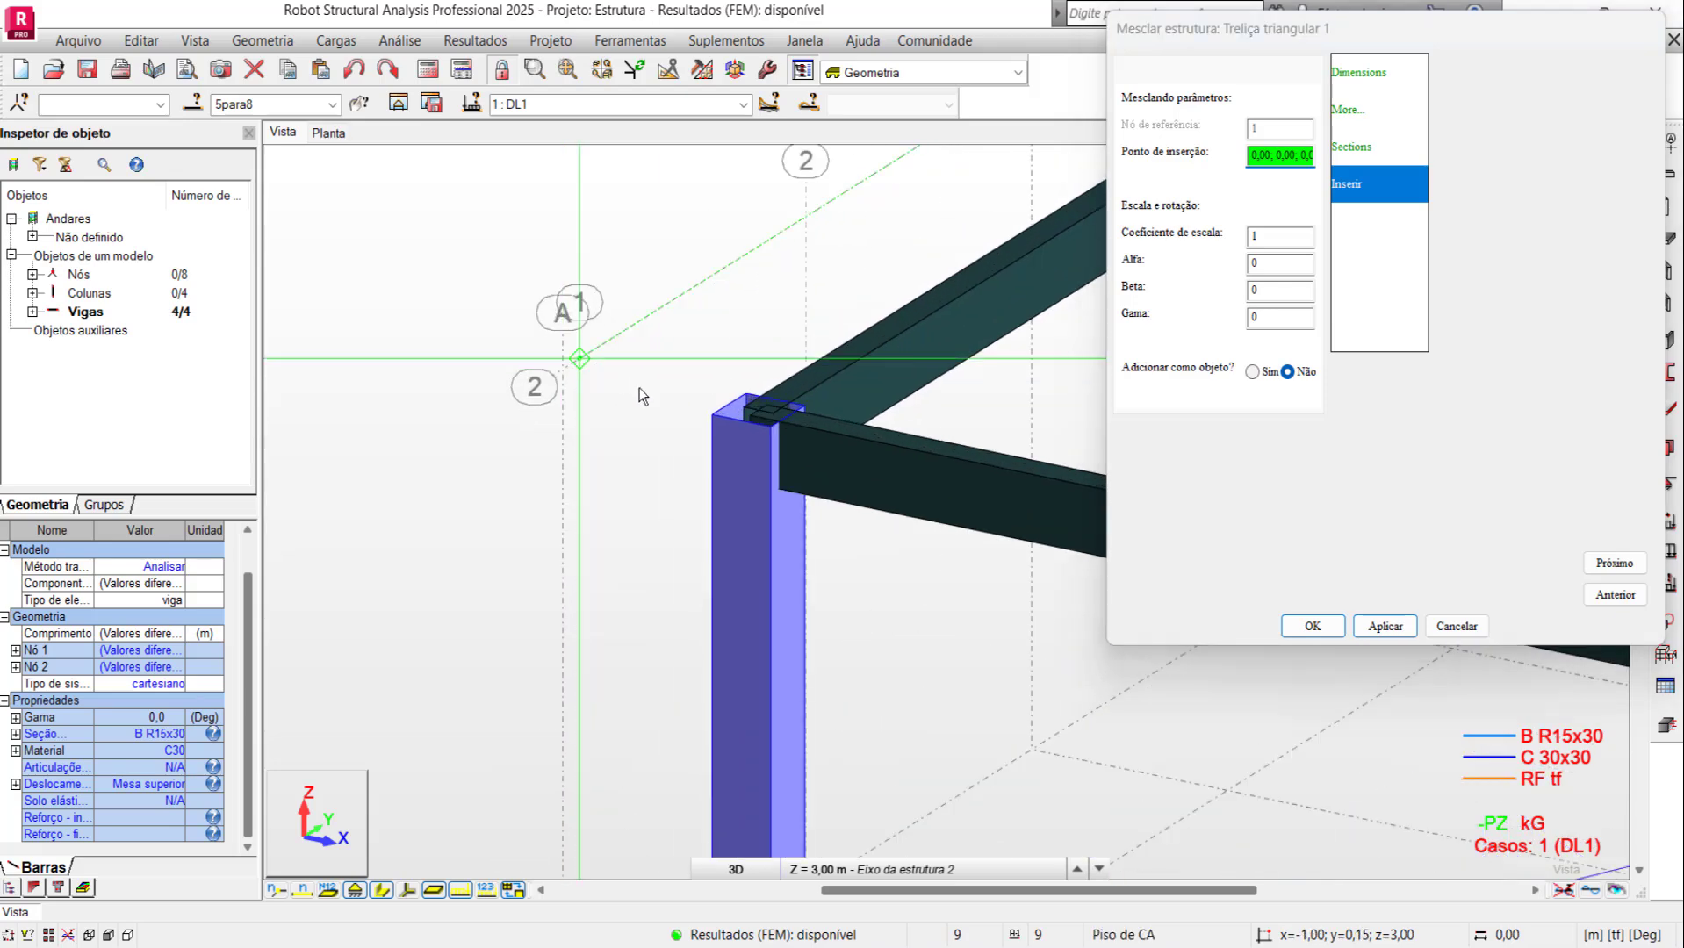
{"action": "left_click", "coordinate": [1383, 626]}
{"action": "left_click", "coordinate": [1312, 626]}
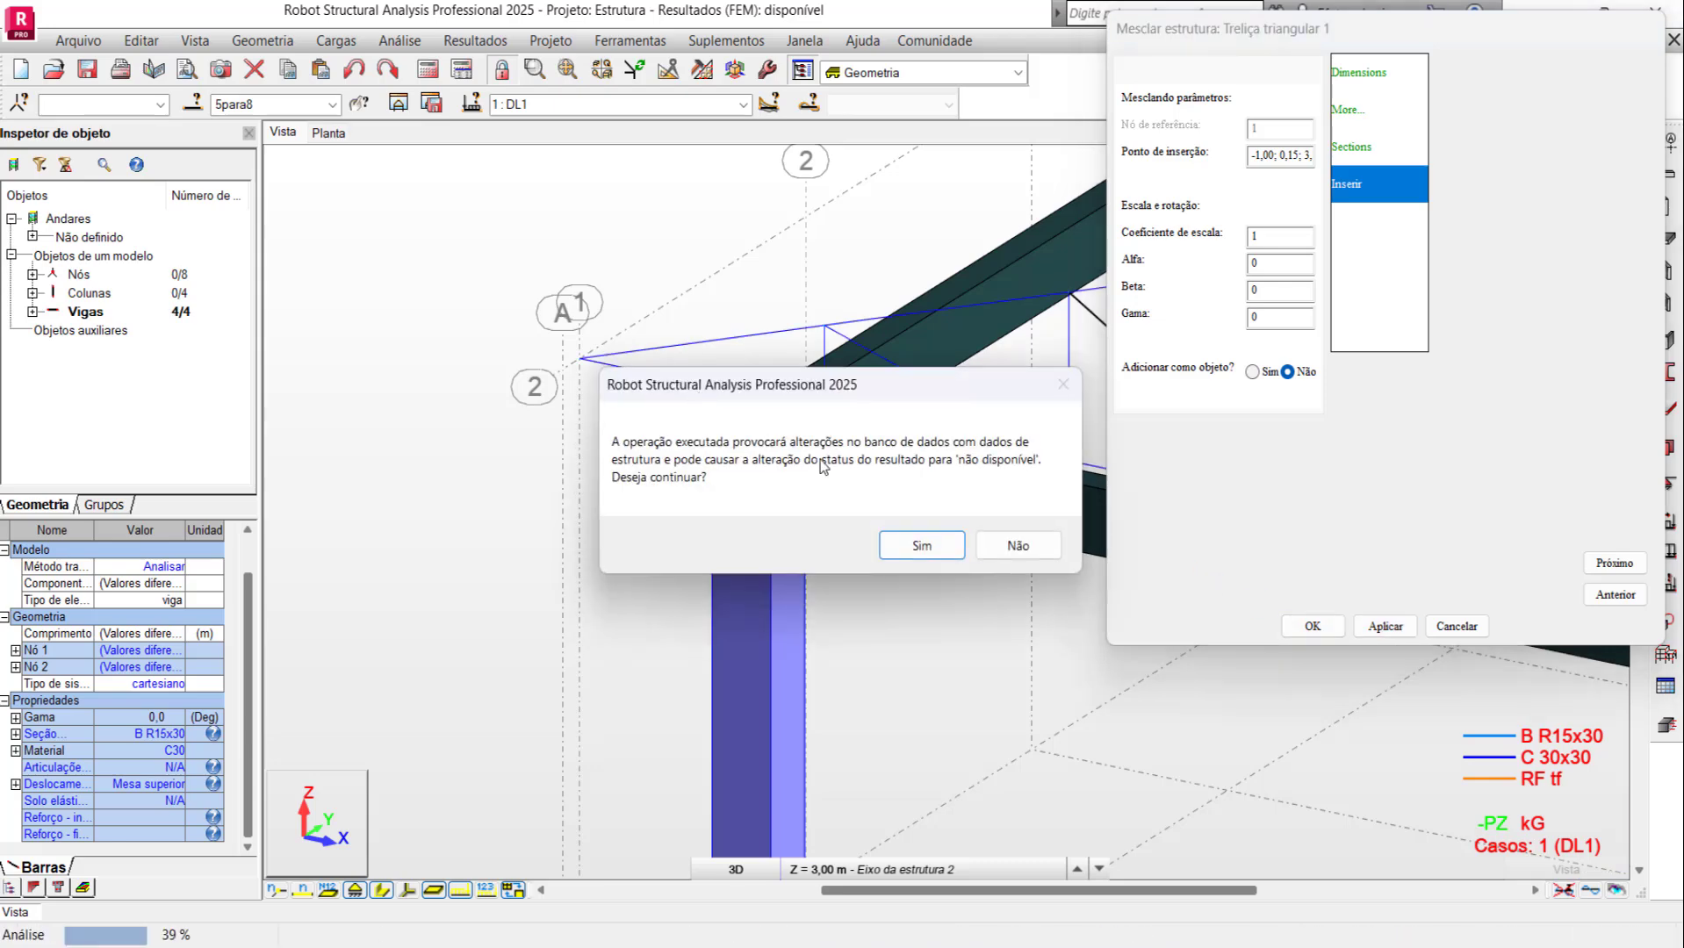
{"action": "left_click", "coordinate": [935, 546]}
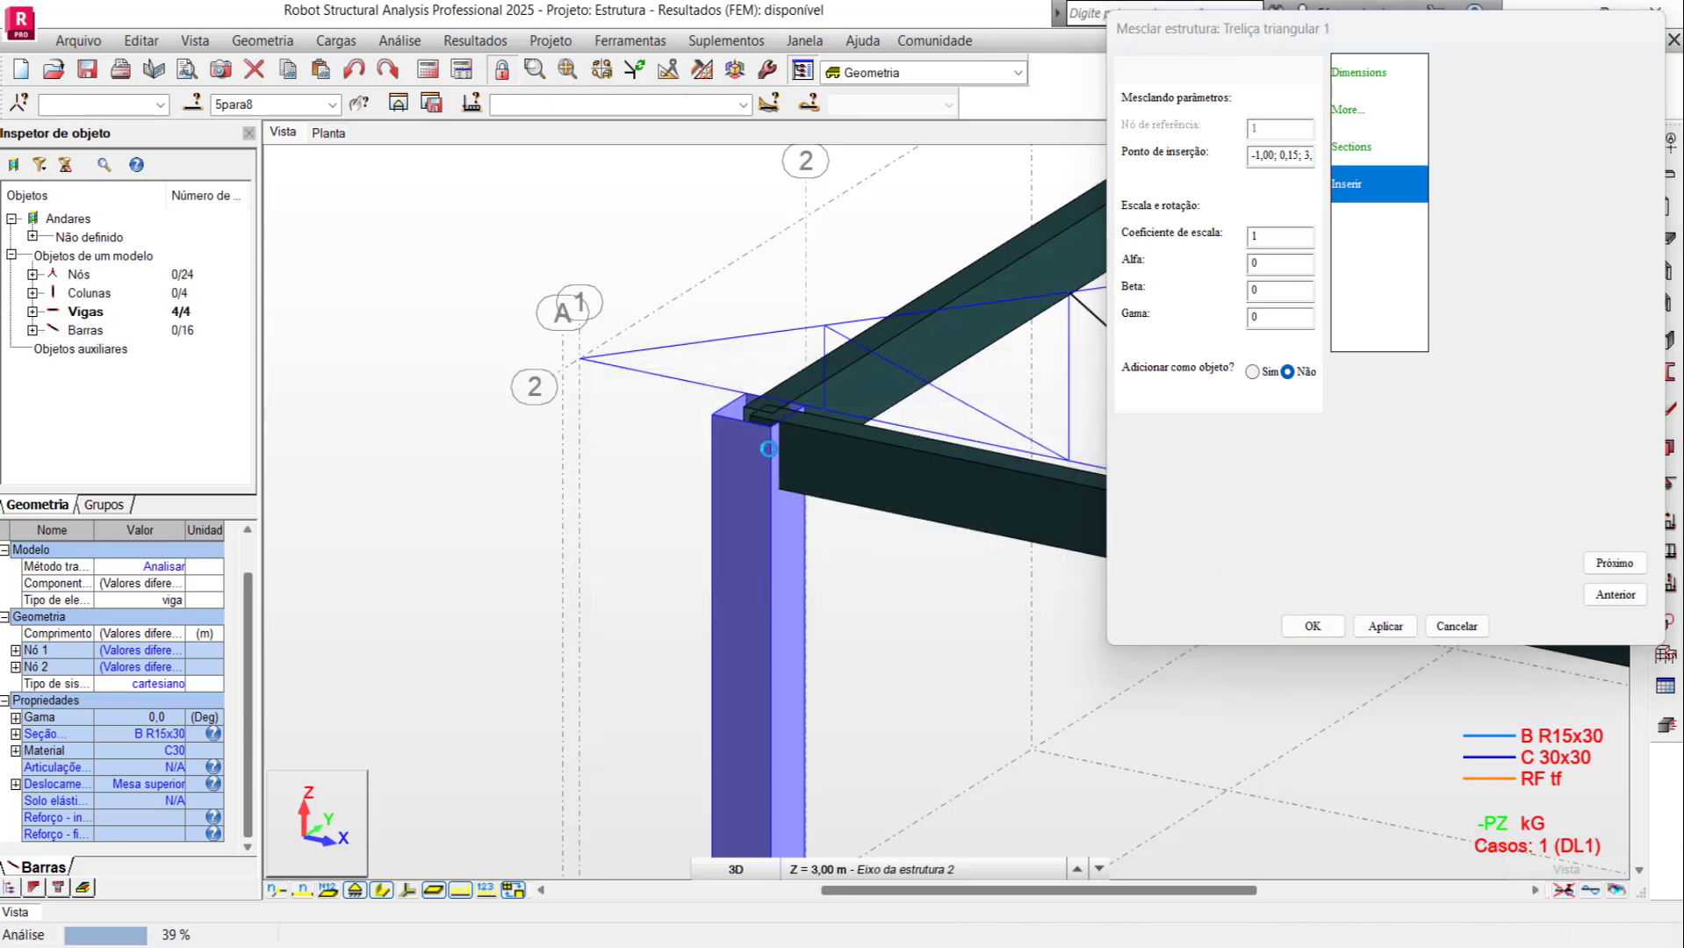
{"action": "scroll", "coordinate": [853, 398], "scroll_direction": "down", "scroll_amount": 2}
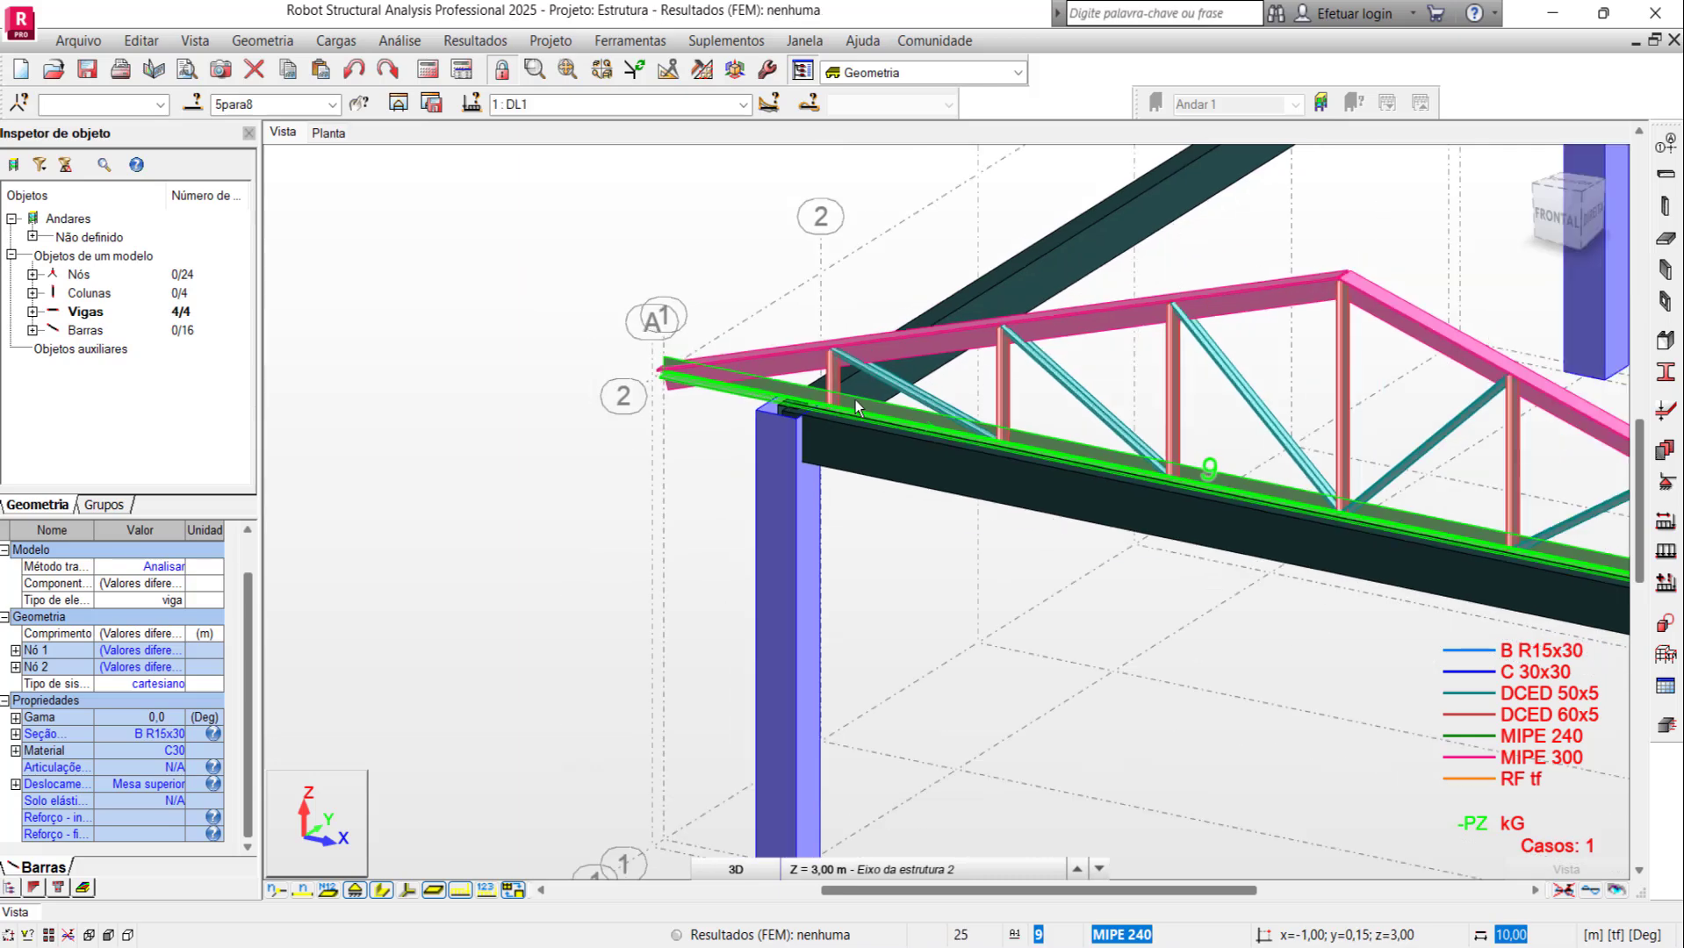
{"action": "scroll", "coordinate": [855, 400], "scroll_direction": "down", "scroll_amount": 2}
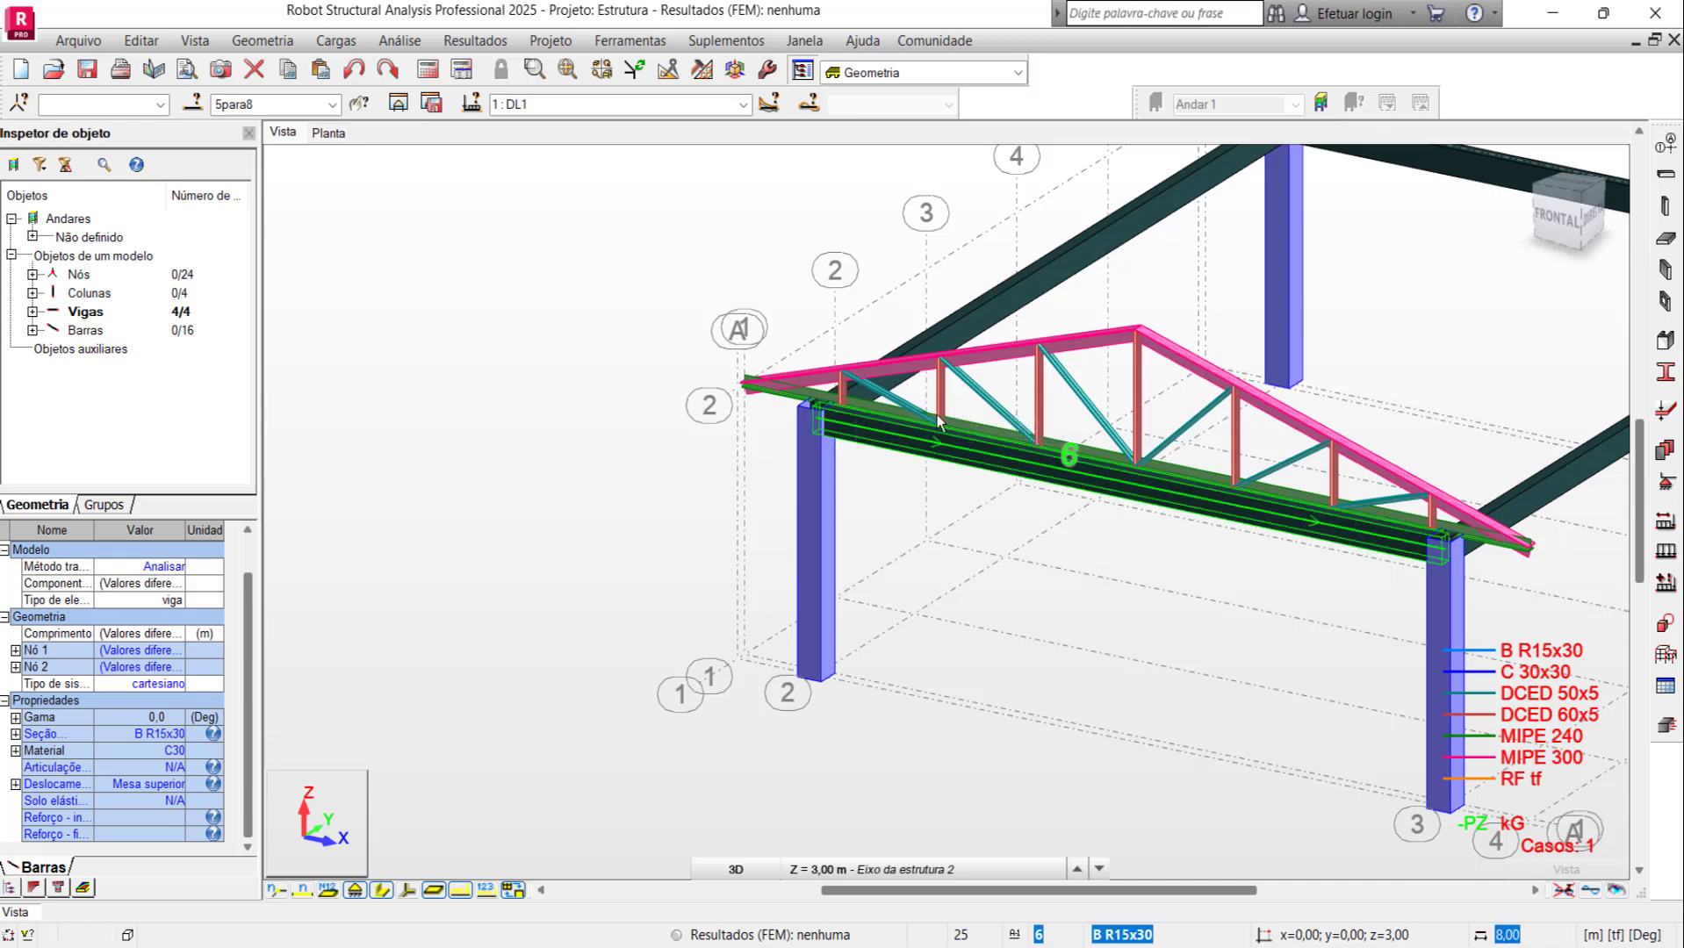
Step: Select the truss bottom chord bar 9 and both top chord bars
{"action": "key", "text": "Escape"}
{"action": "scroll", "coordinate": [977, 419], "scroll_direction": "up", "scroll_amount": 2}
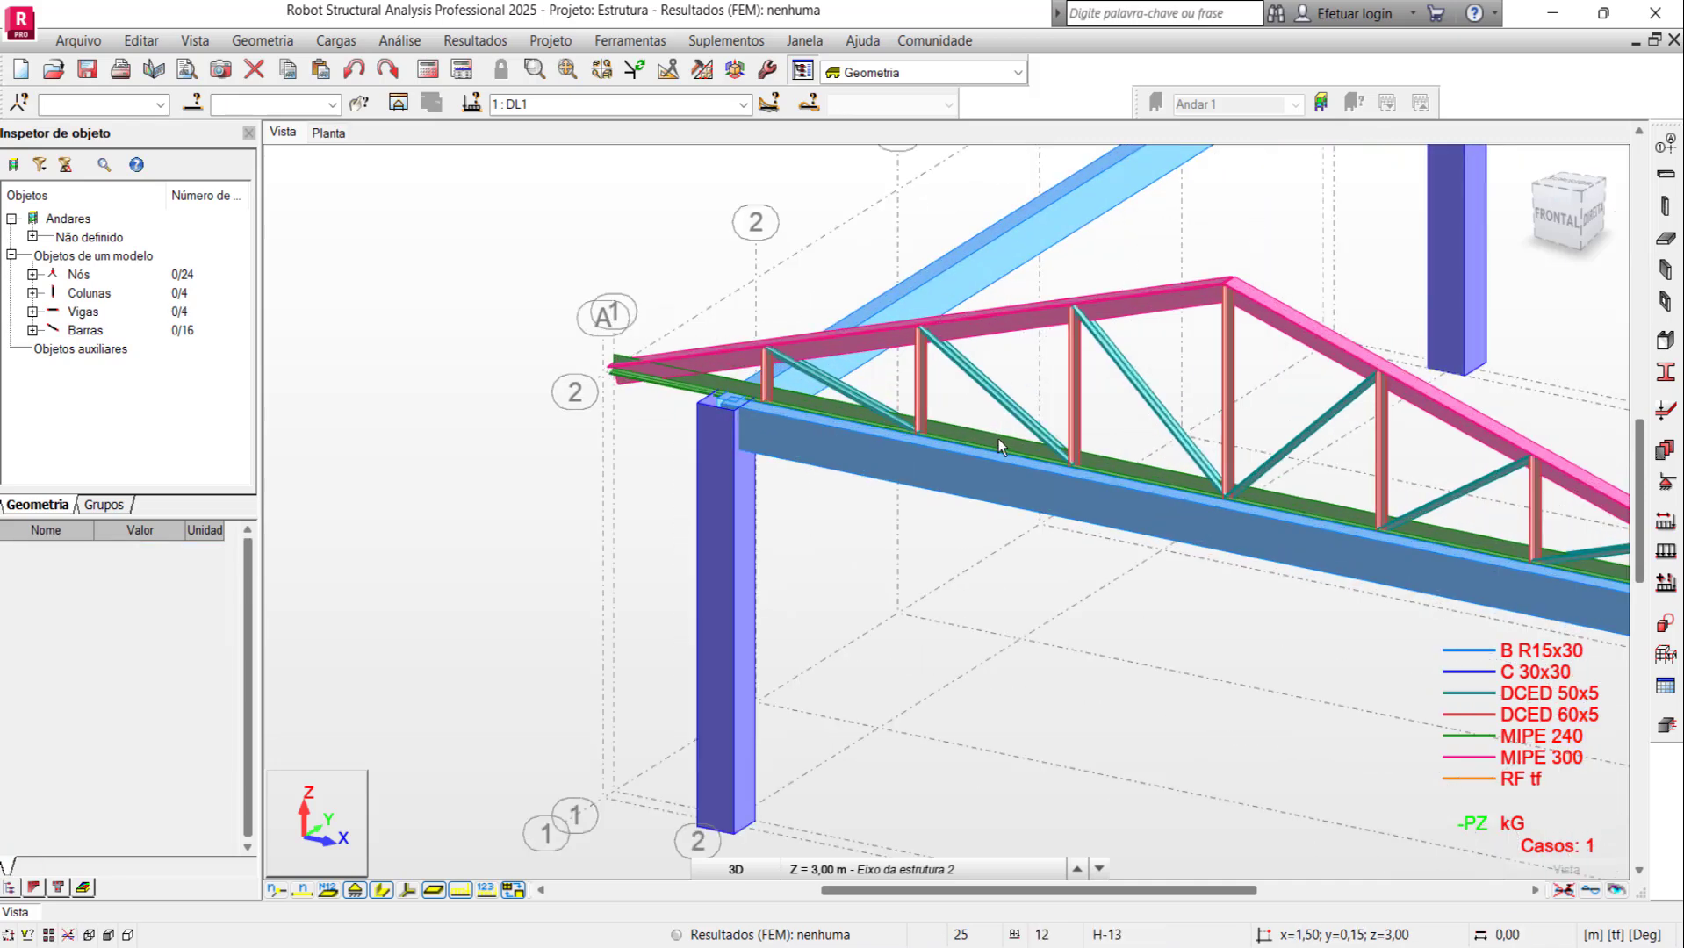
{"action": "left_click", "coordinate": [998, 441]}
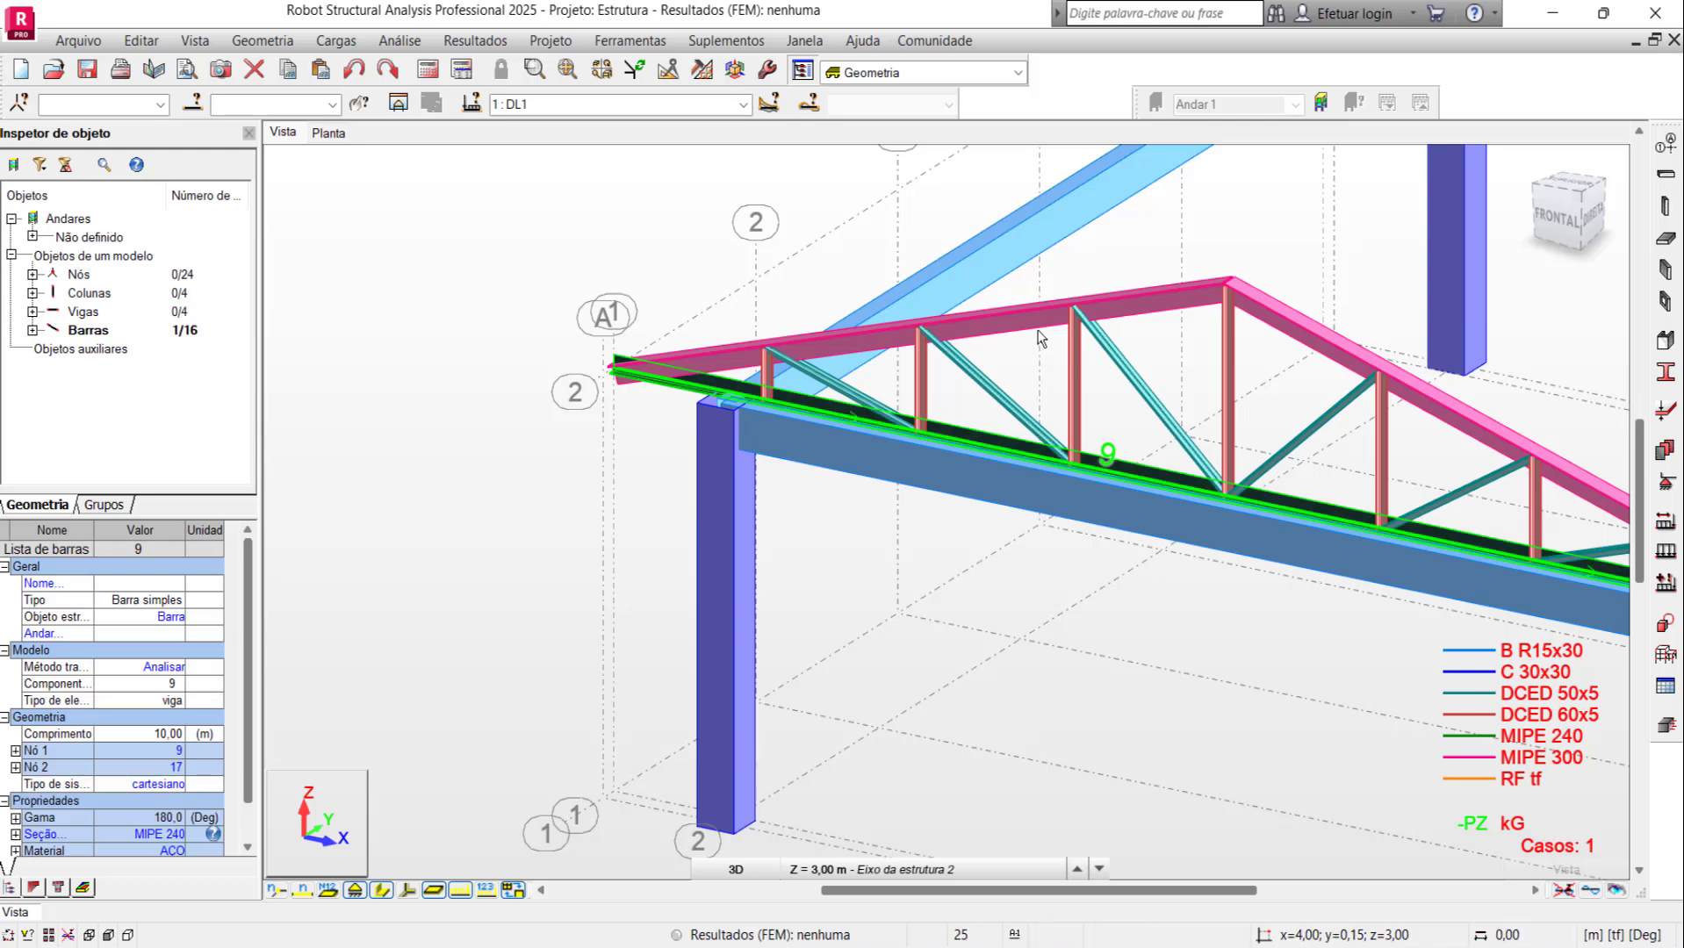
{"action": "left_click", "coordinate": [1216, 353], "text": "ctrl"}
{"action": "left_click", "coordinate": [1325, 354], "text": "ctrl"}
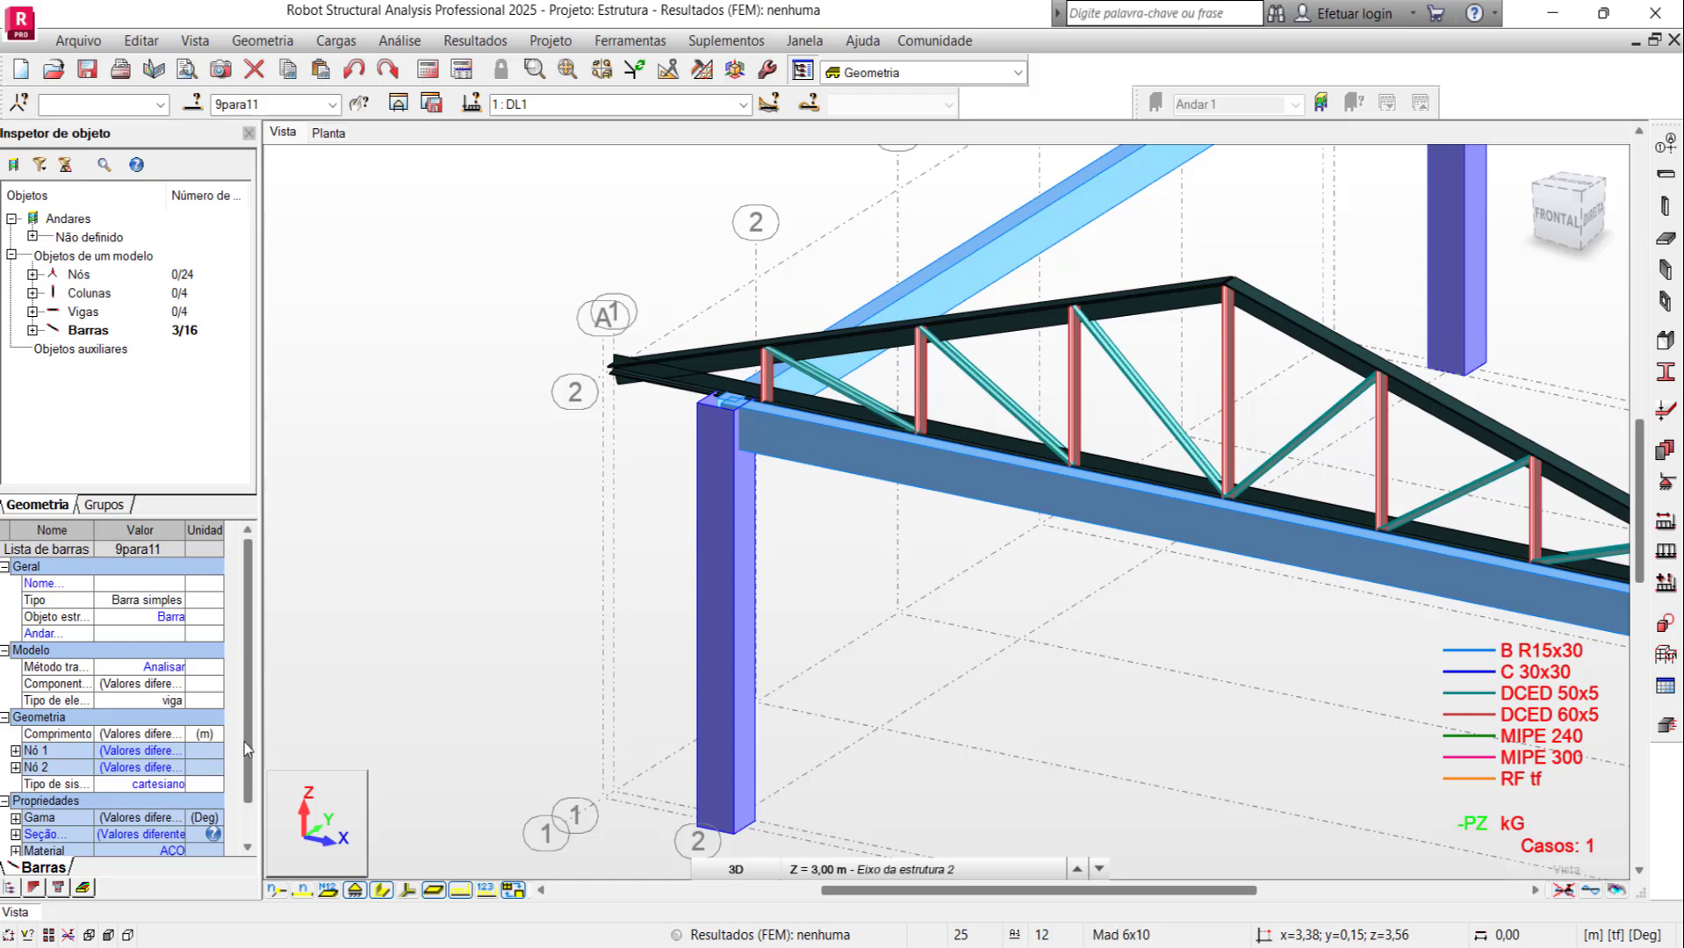
{"action": "left_click_drag", "start_coordinate": [246, 742], "coordinate": [248, 779]}
Step: Set the three chord bars to MADEIRA material with the Mad 6x12 section
{"action": "left_click", "coordinate": [178, 750]}
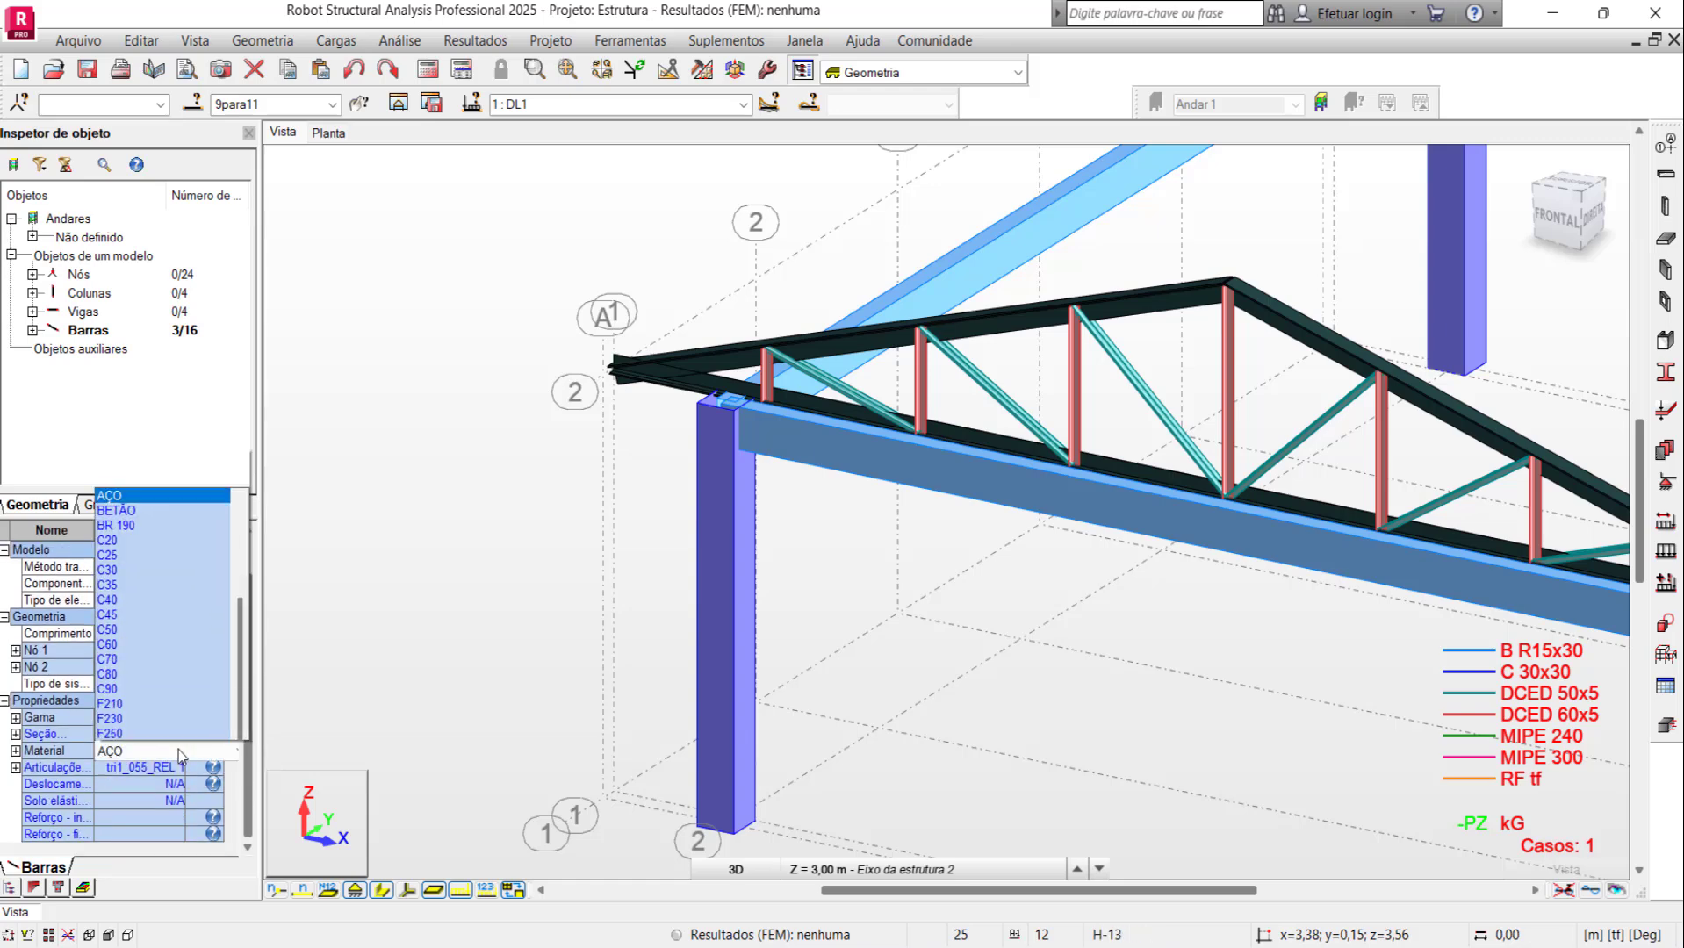
{"action": "left_click", "coordinate": [156, 615]}
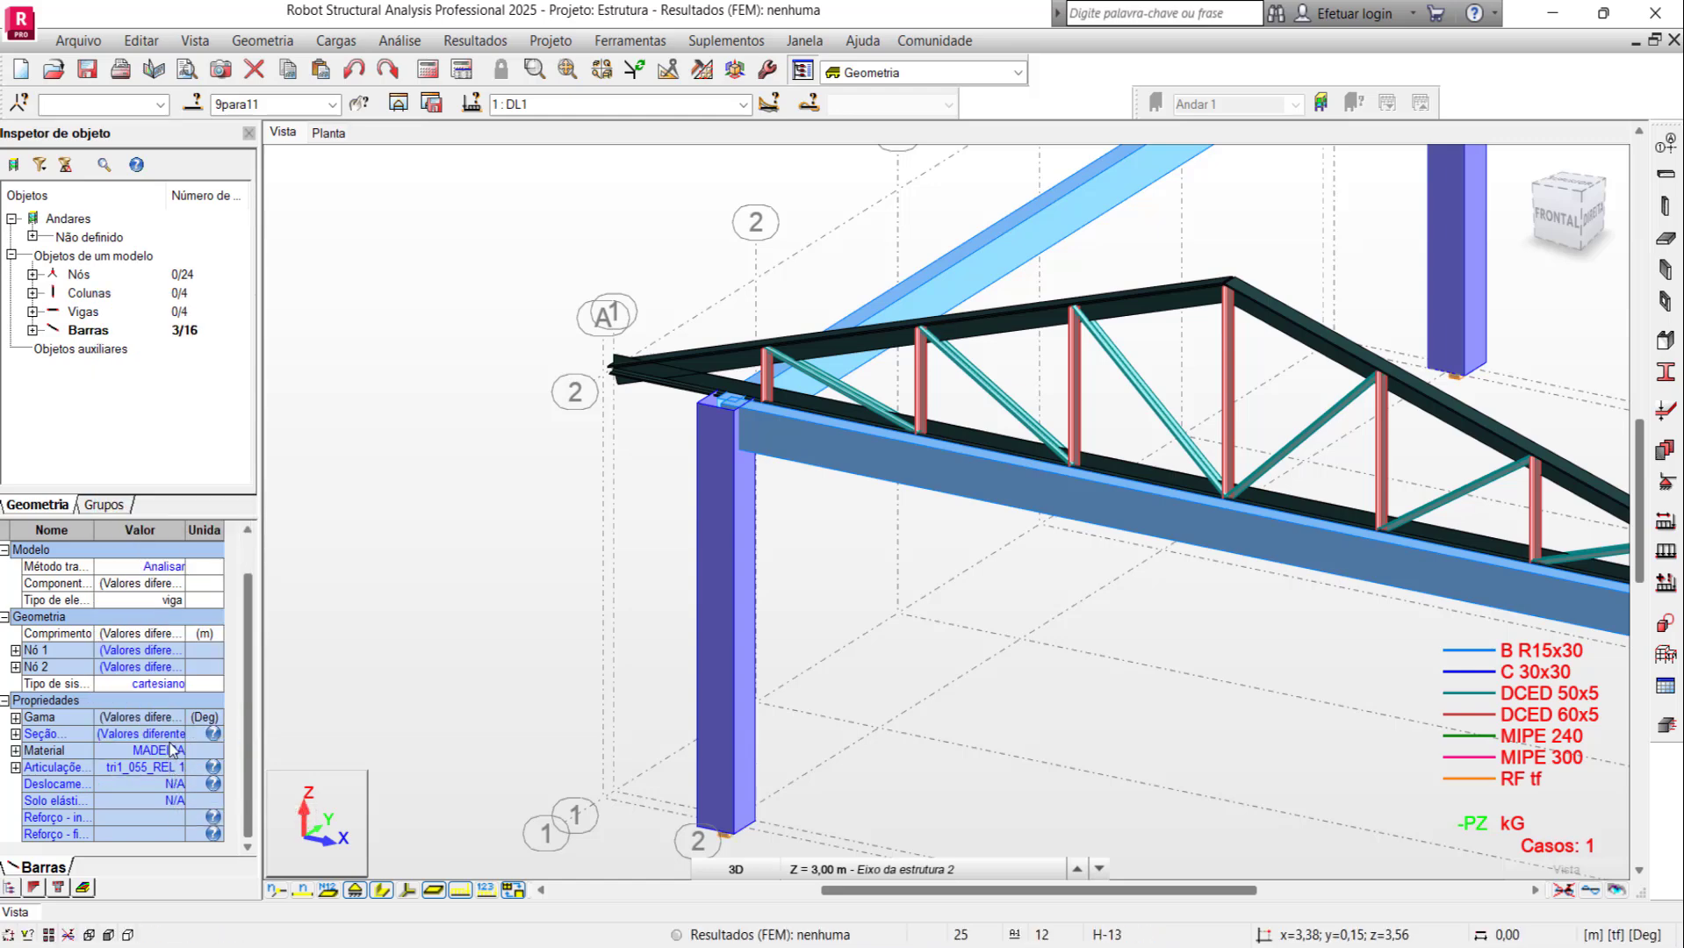
{"action": "left_click", "coordinate": [175, 737]}
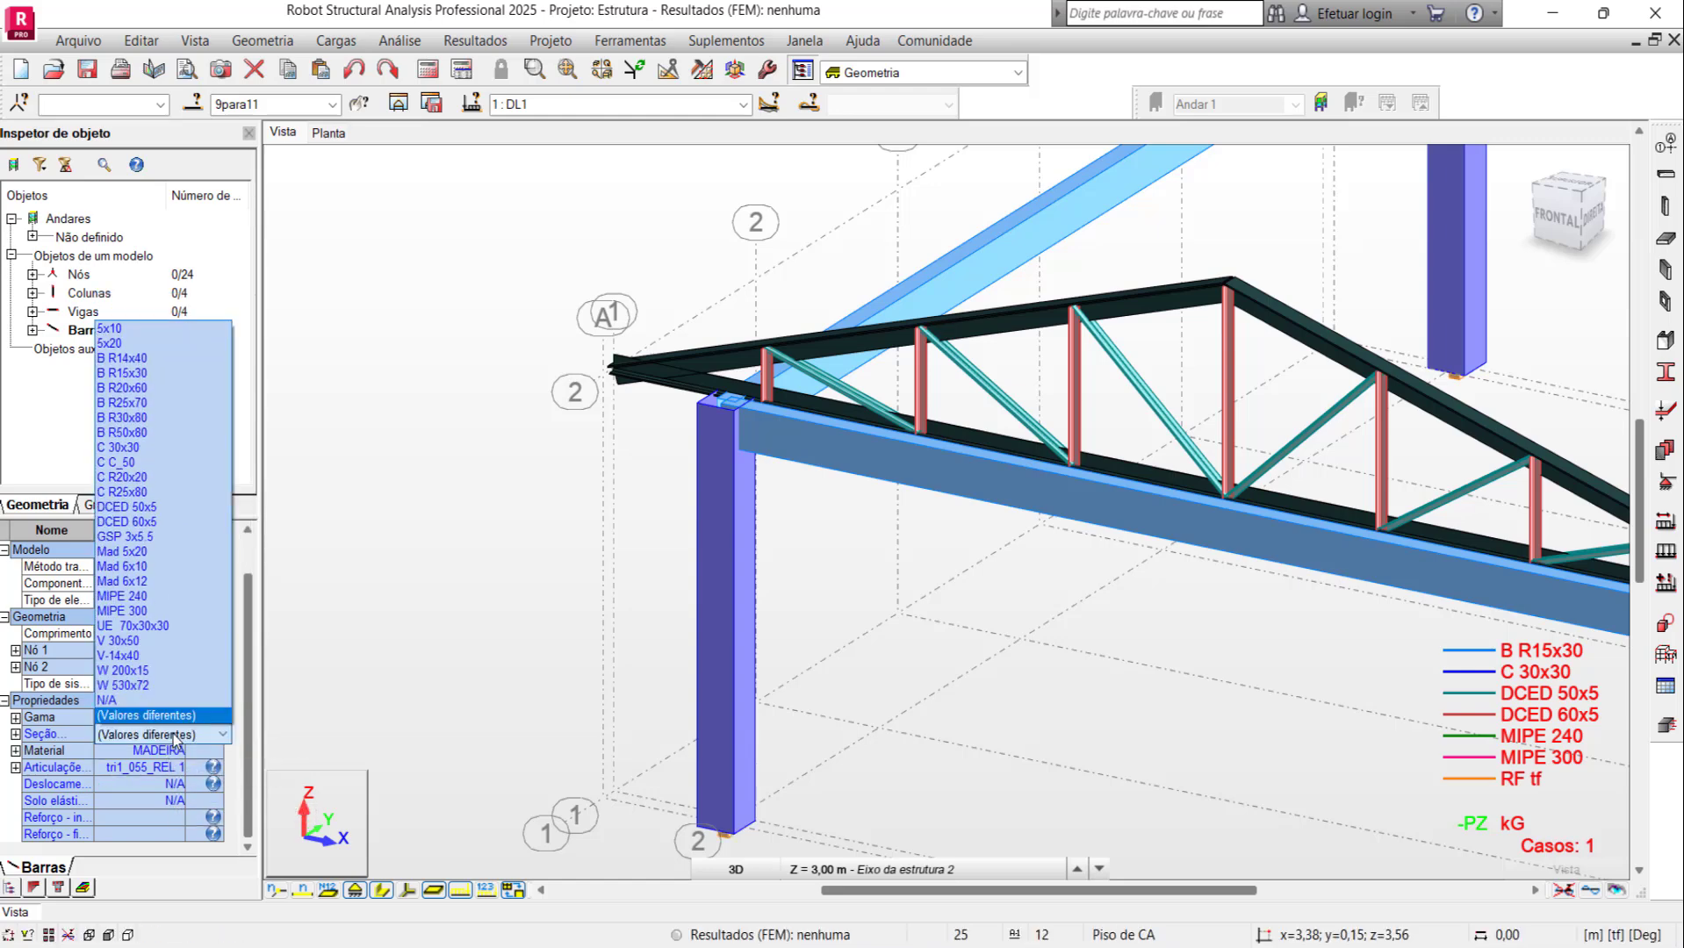
{"action": "left_click", "coordinate": [146, 581]}
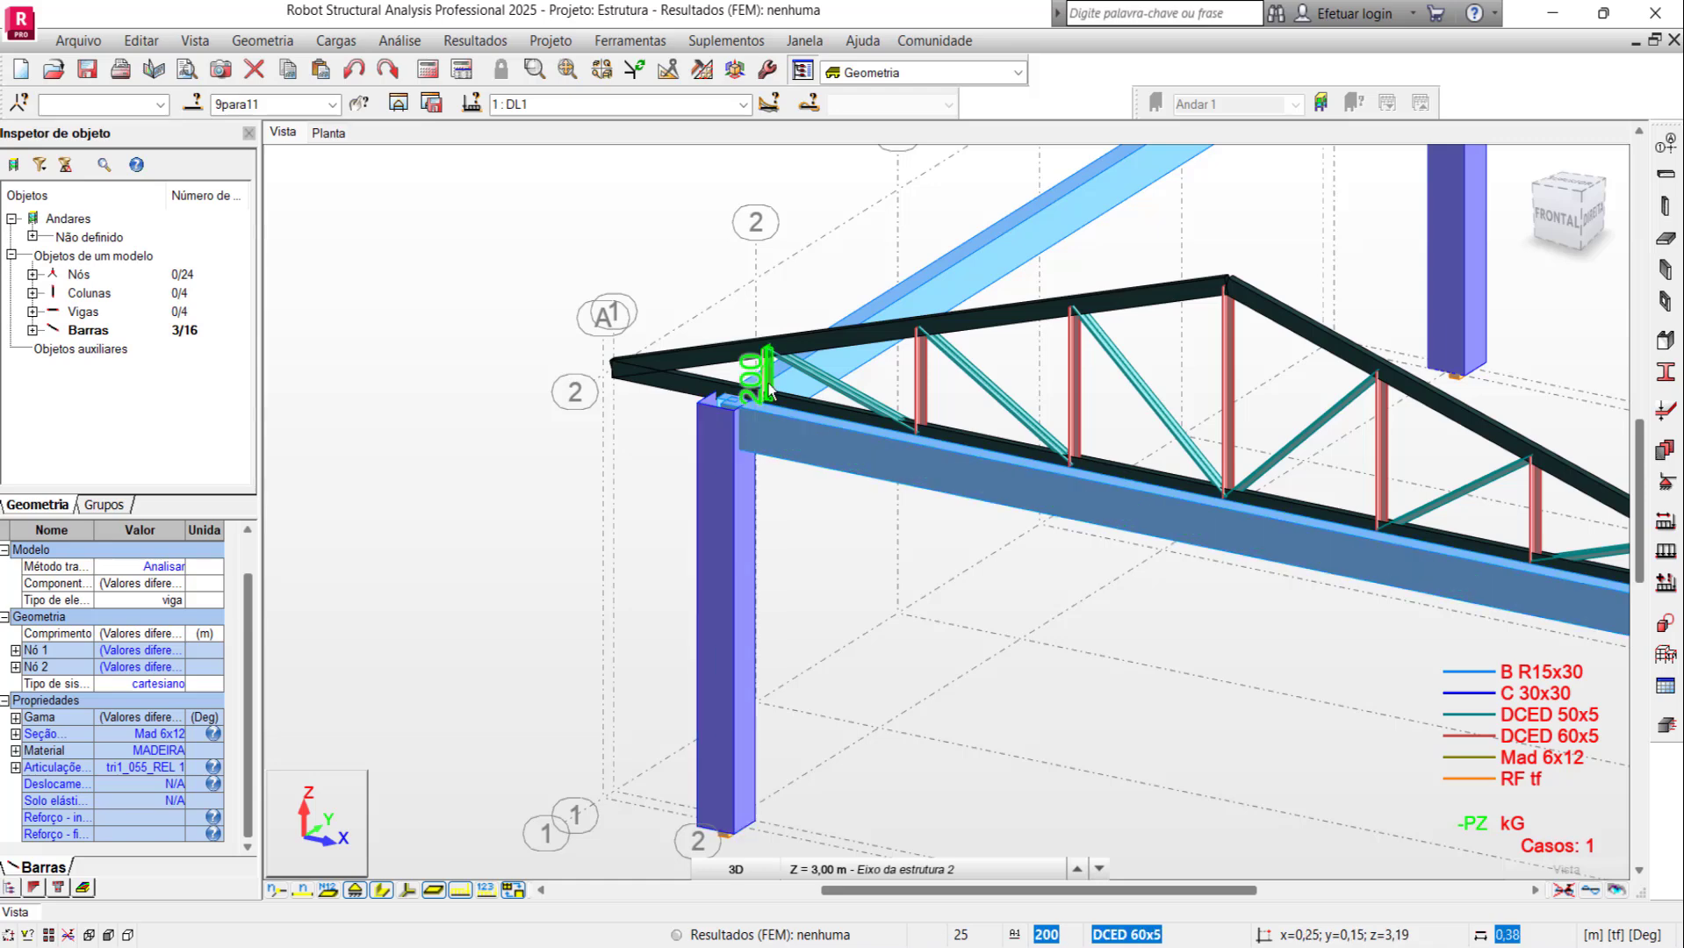
{"action": "scroll", "coordinate": [764, 527], "scroll_direction": "down", "scroll_amount": 2}
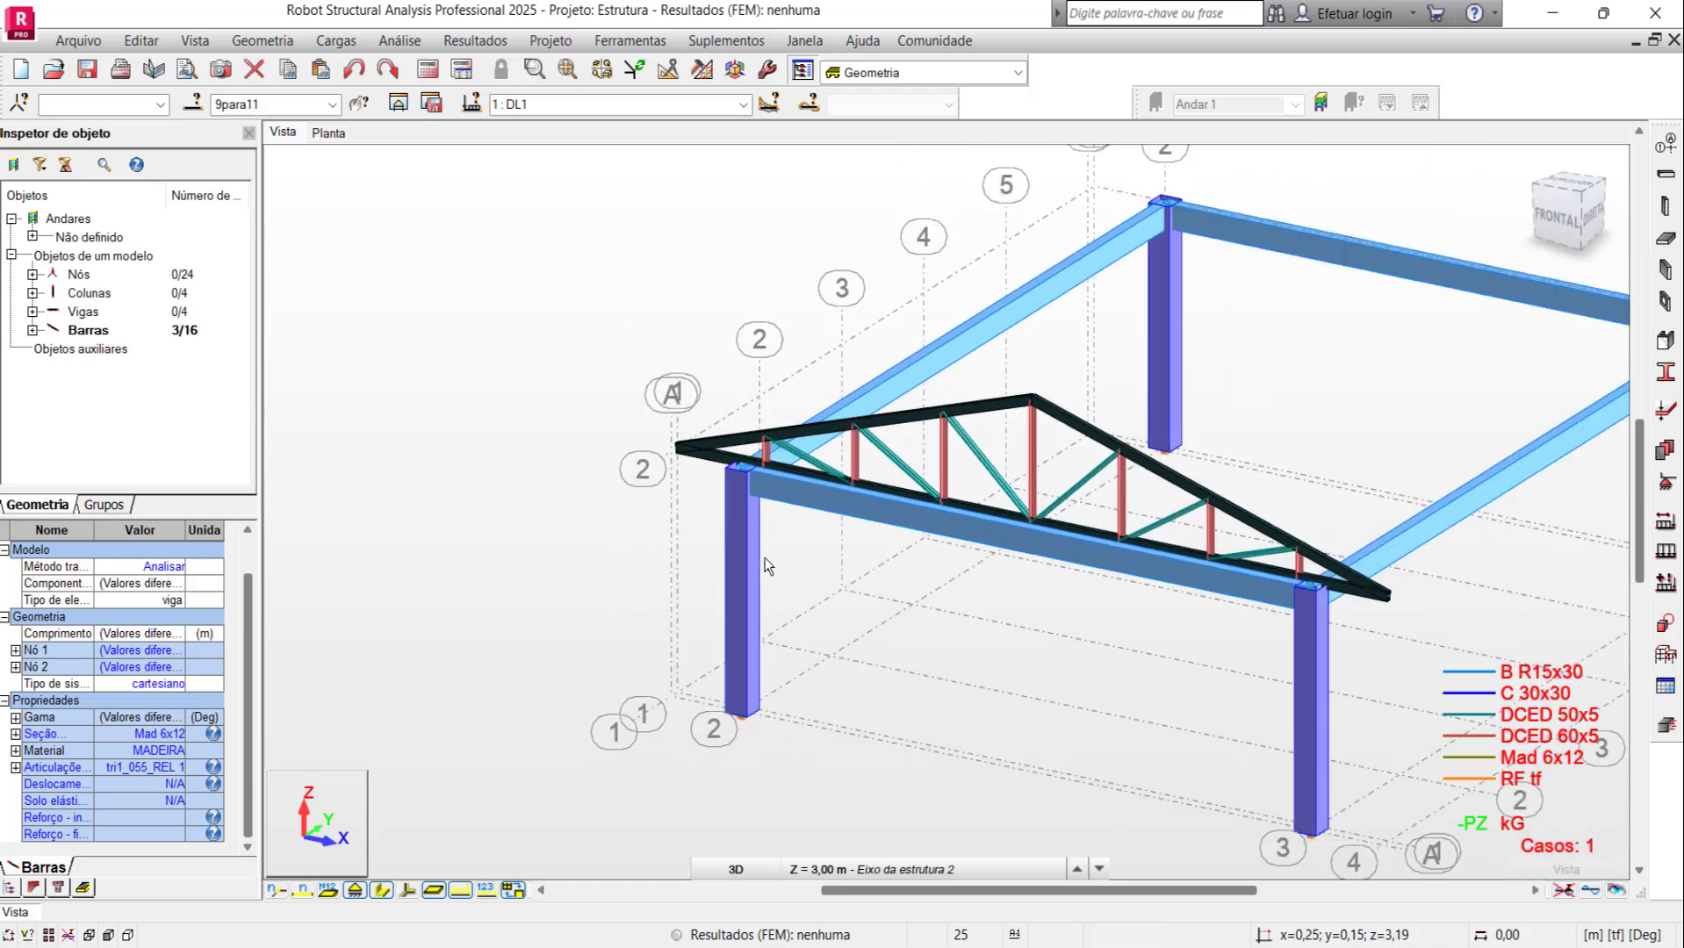
{"action": "scroll", "coordinate": [781, 481], "scroll_direction": "up", "scroll_amount": 2}
{"action": "scroll", "coordinate": [773, 443], "scroll_direction": "up", "scroll_amount": 2}
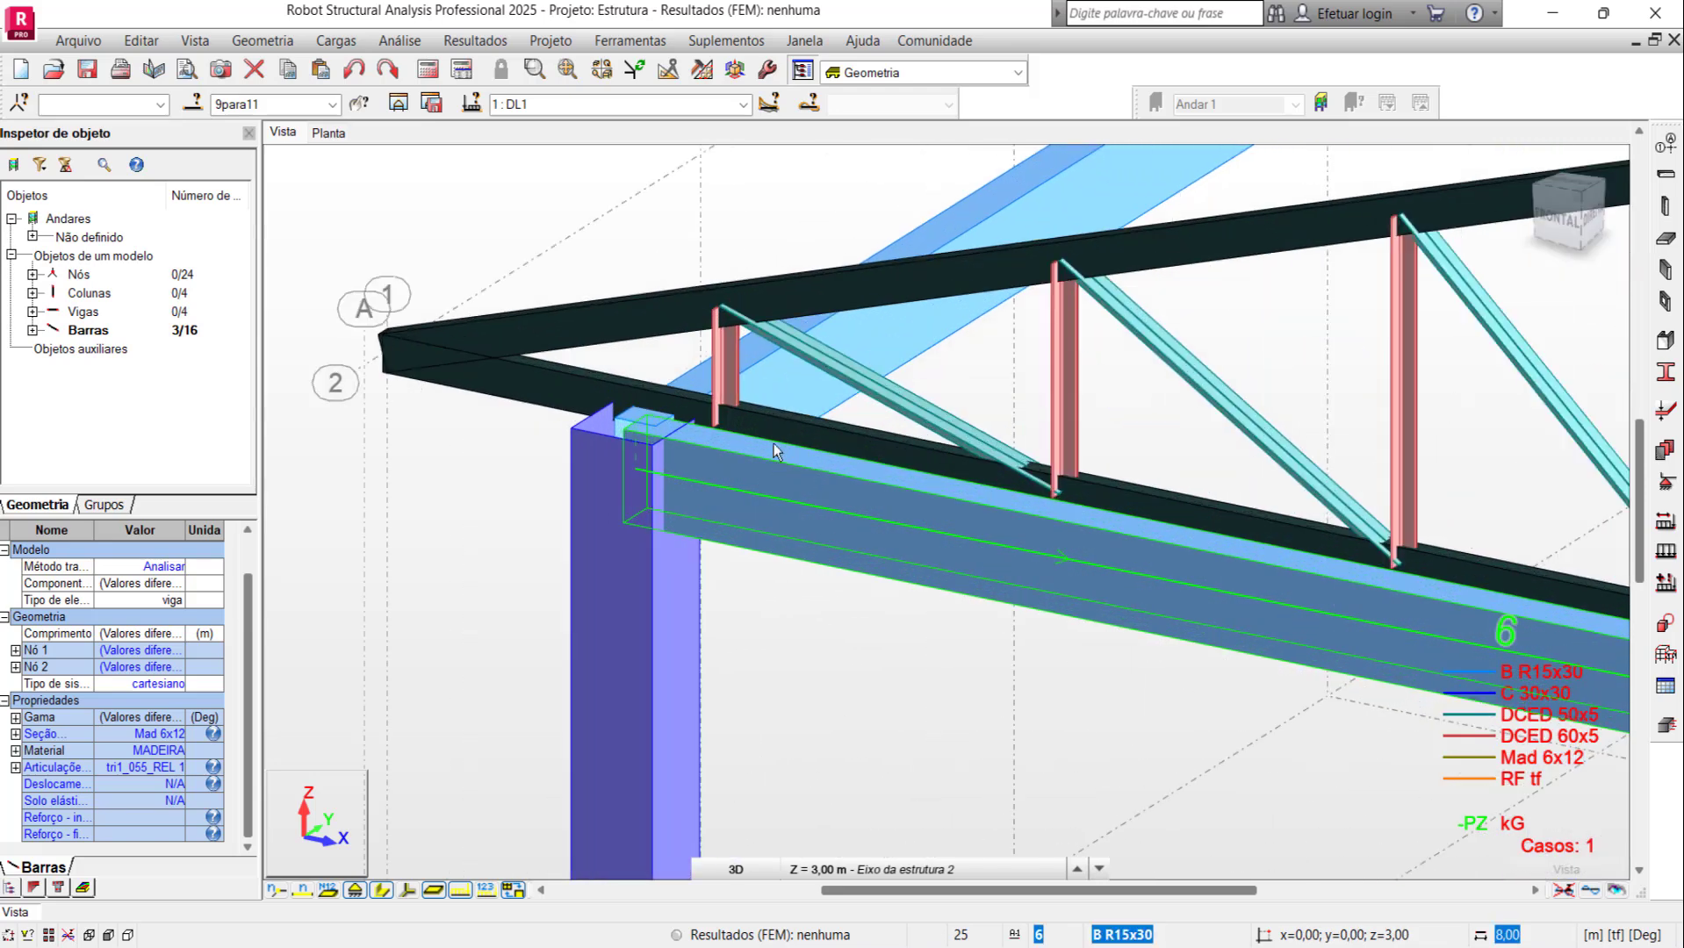
Step: Select all steel web bars by material and make them MADEIRA with section 5x10
{"action": "right_click", "coordinate": [737, 377]}
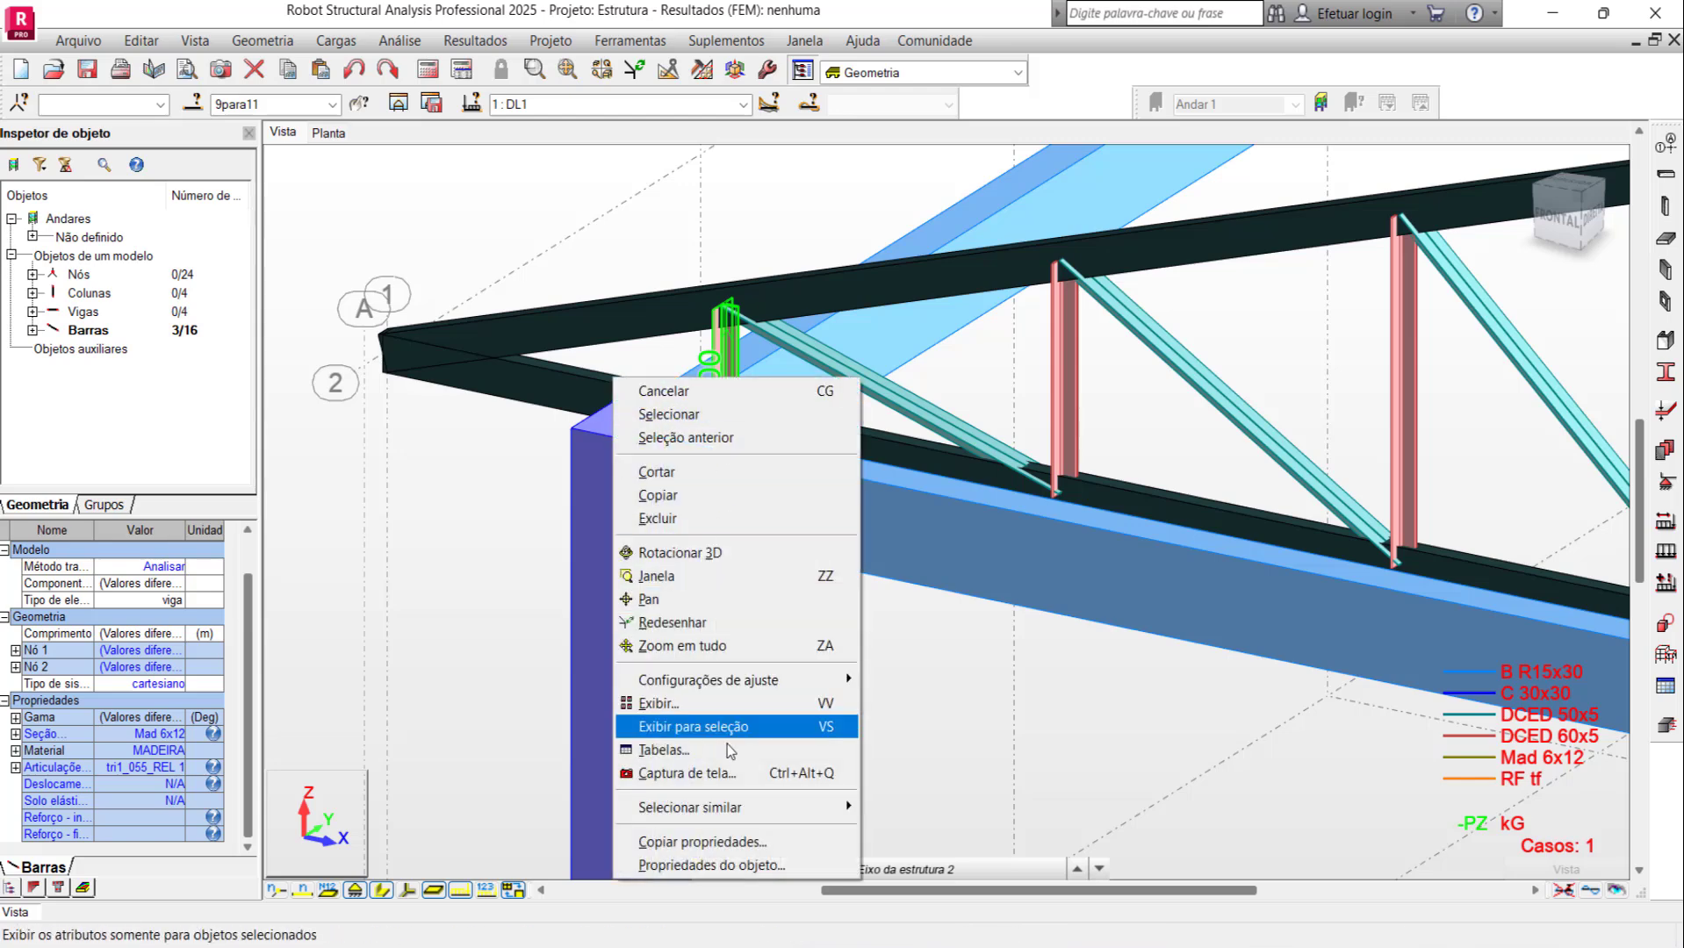
{"action": "mouse_move", "coordinate": [710, 807]}
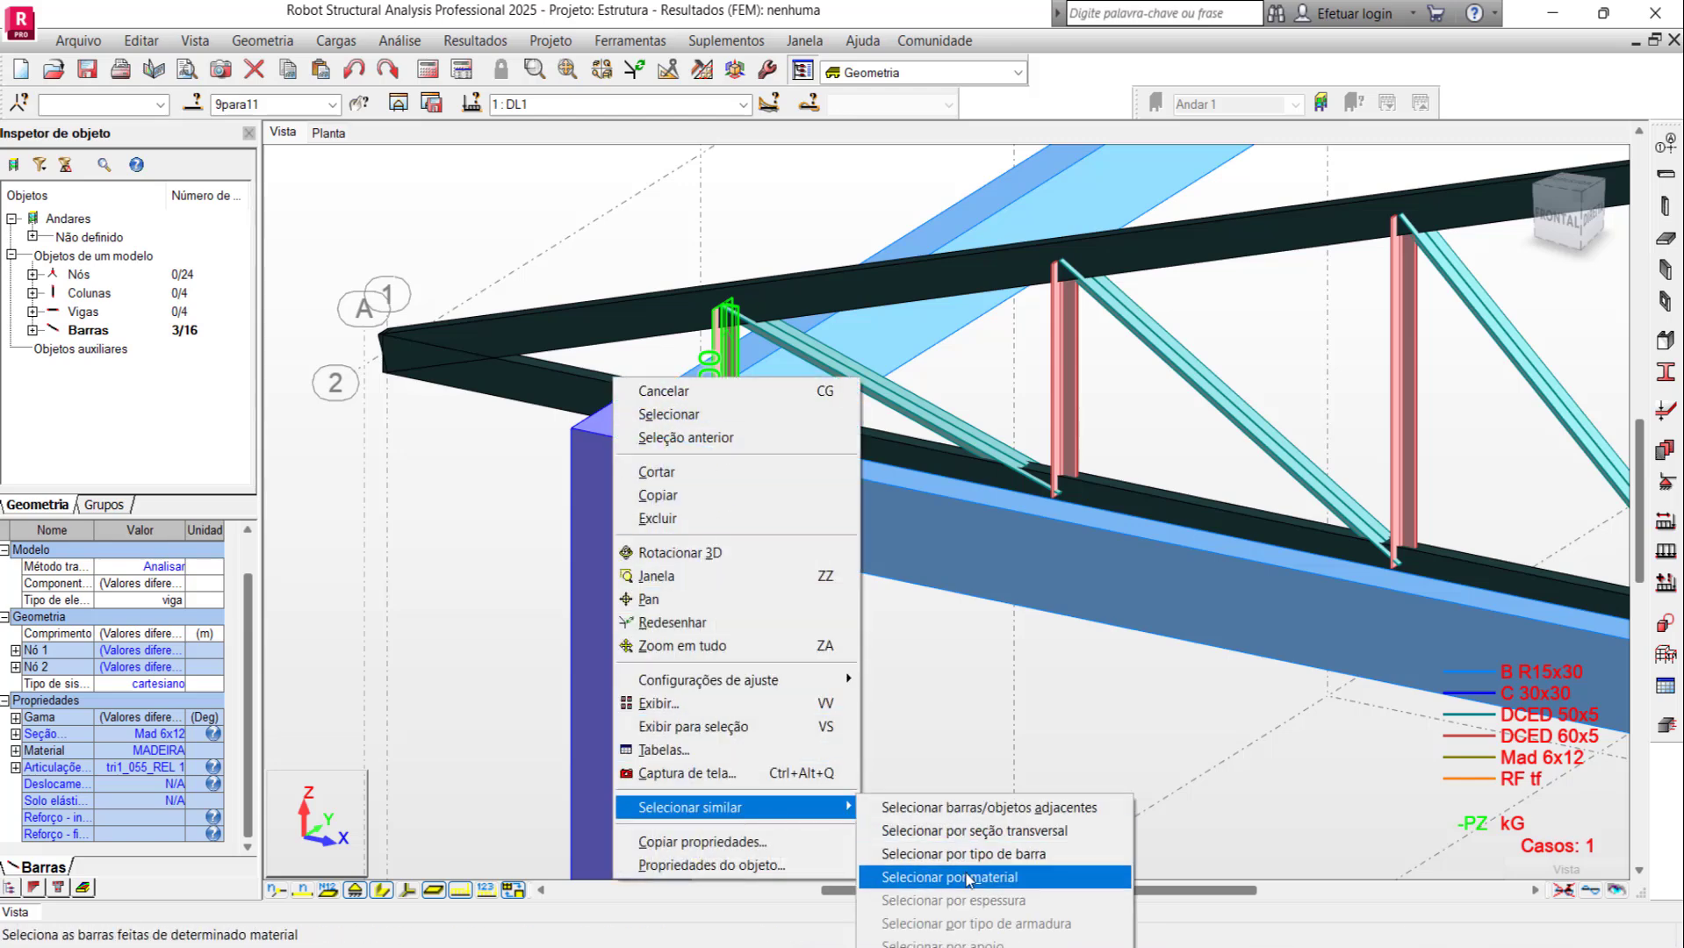
{"action": "left_click", "coordinate": [965, 880]}
{"action": "scroll", "coordinate": [780, 526], "scroll_direction": "down", "scroll_amount": 2}
{"action": "scroll", "coordinate": [780, 526], "scroll_direction": "down", "scroll_amount": 2}
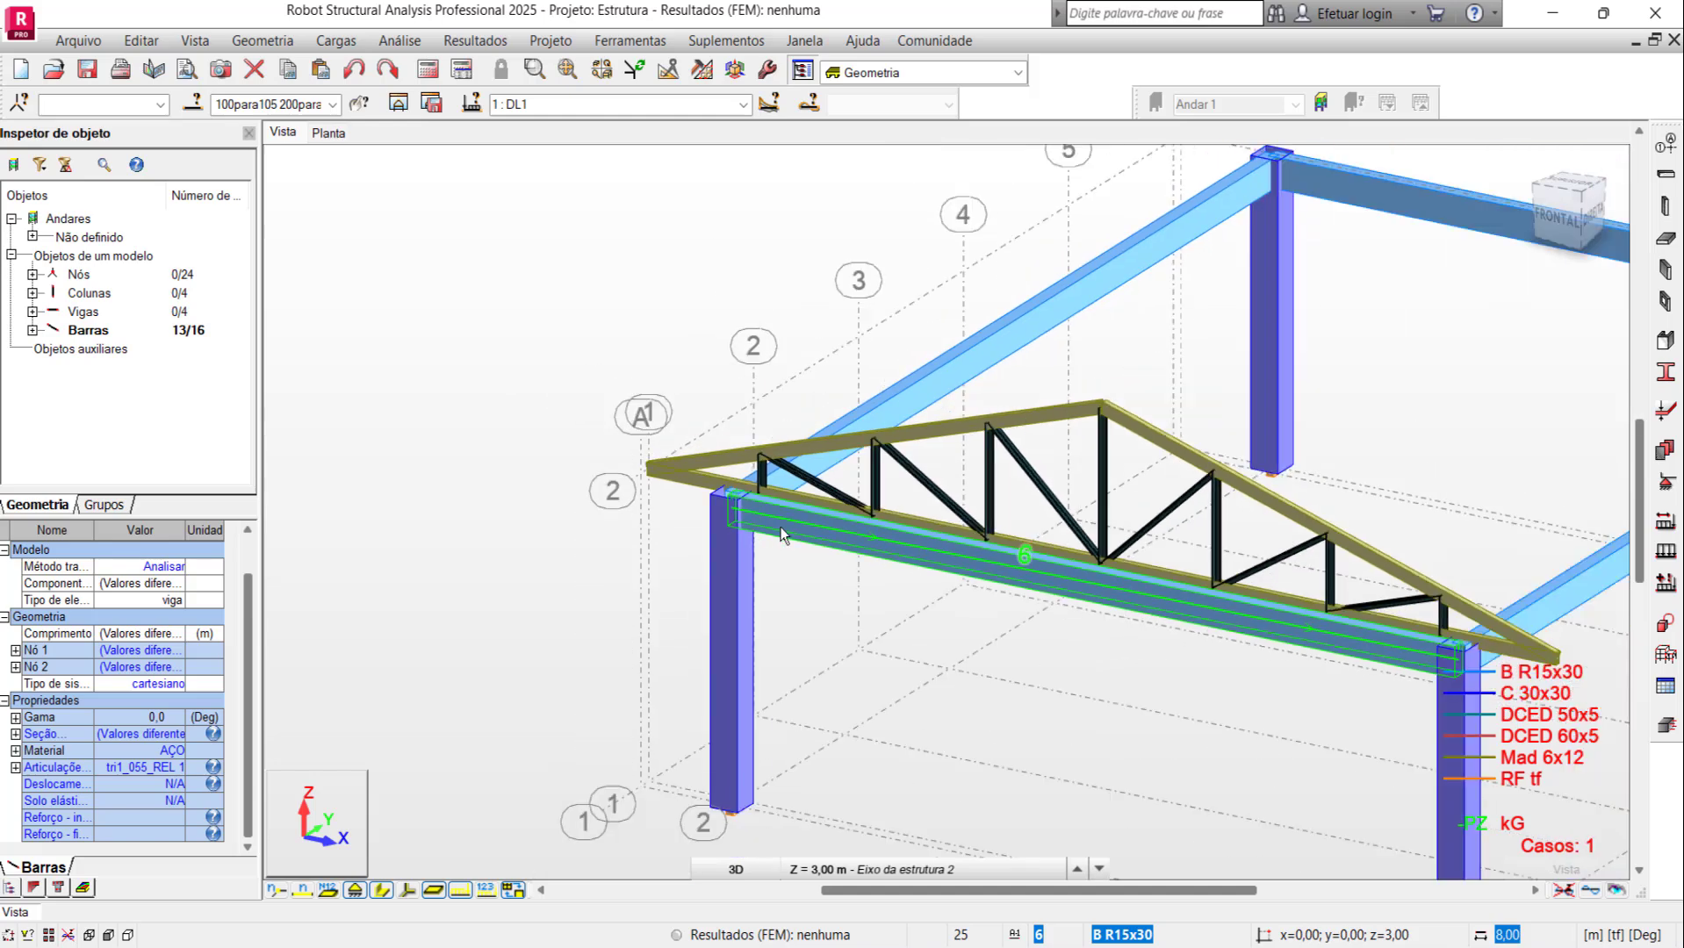
{"action": "left_click", "coordinate": [181, 752]}
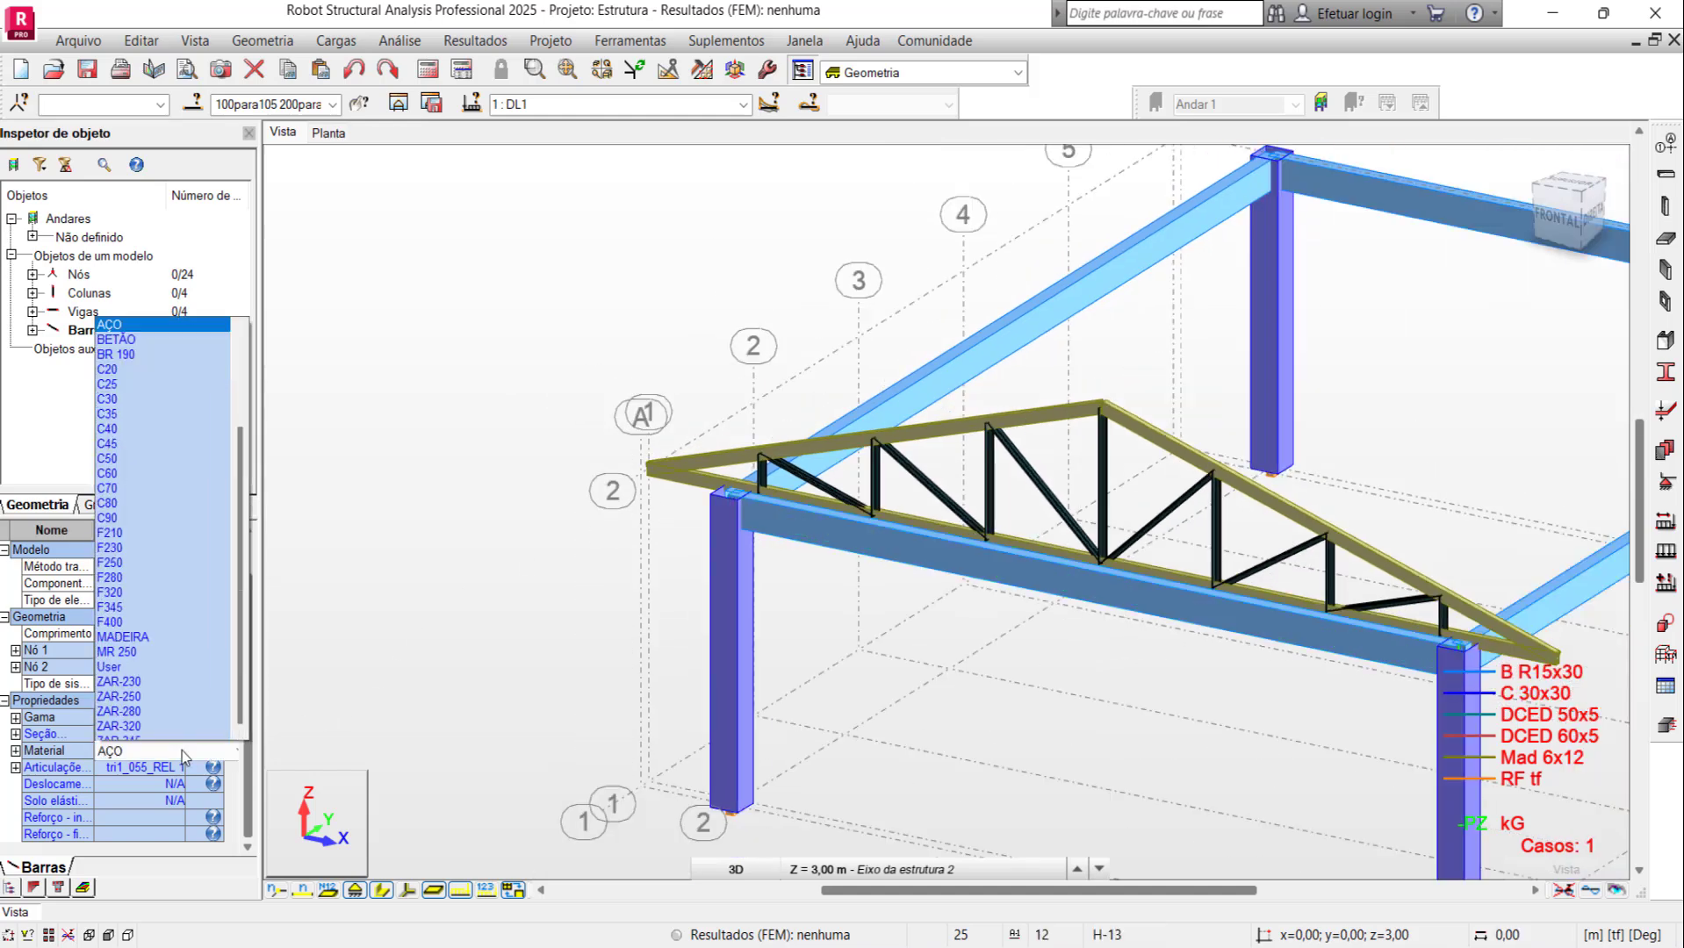
{"action": "left_click", "coordinate": [162, 613]}
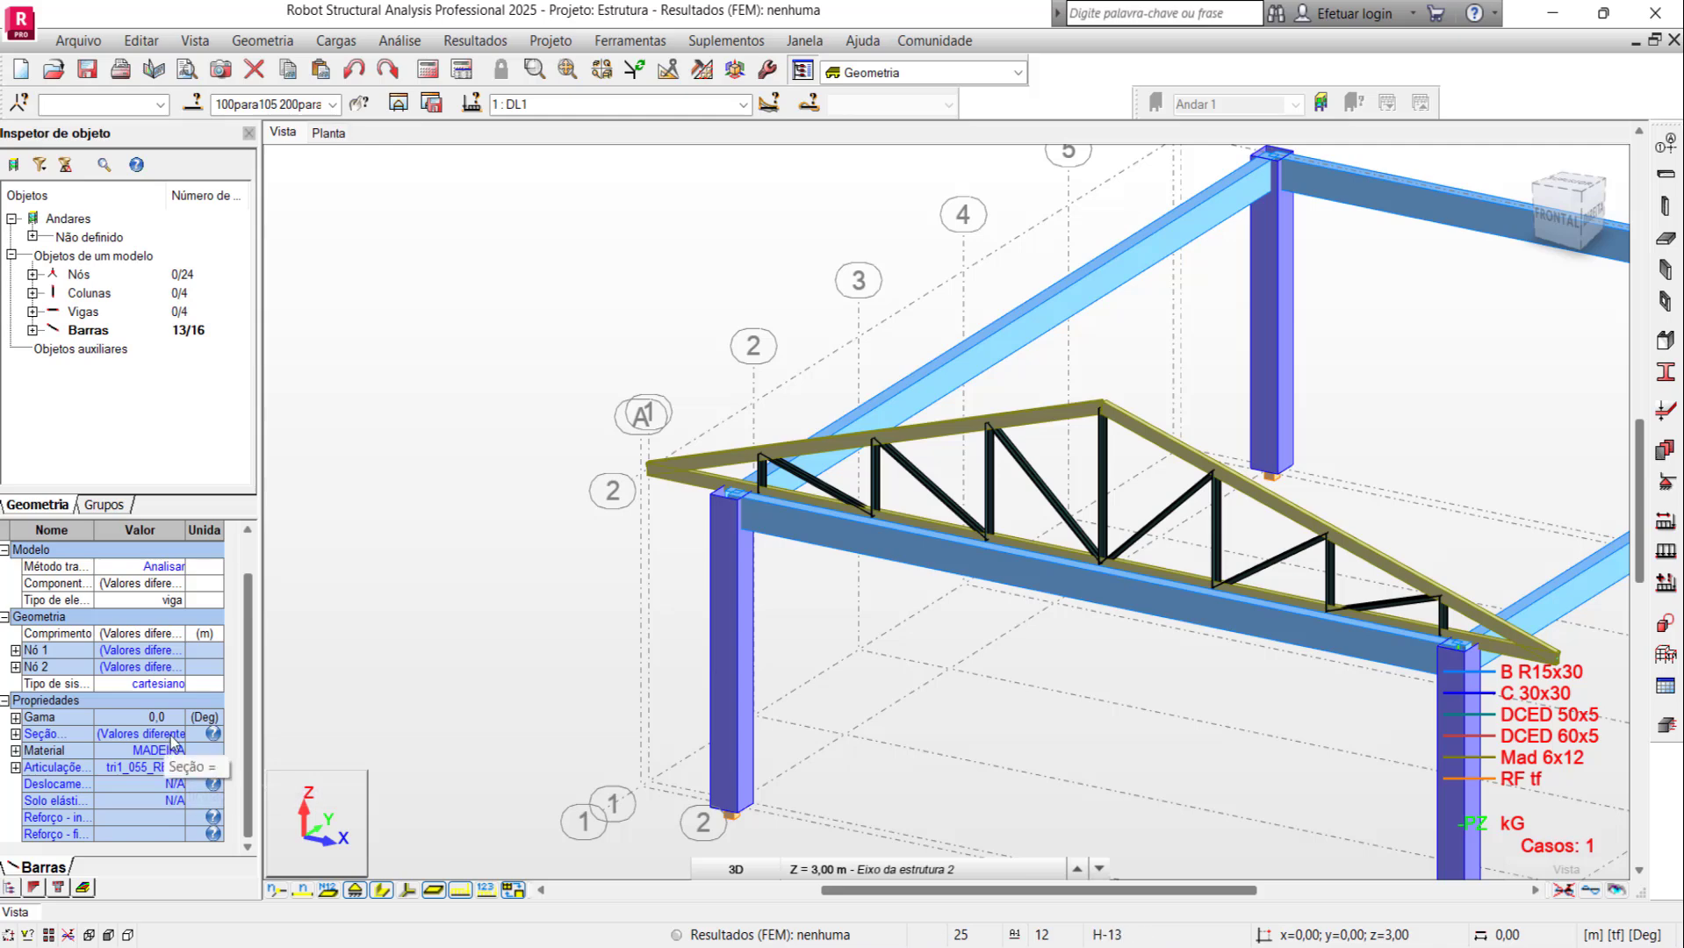
{"action": "left_click", "coordinate": [171, 736]}
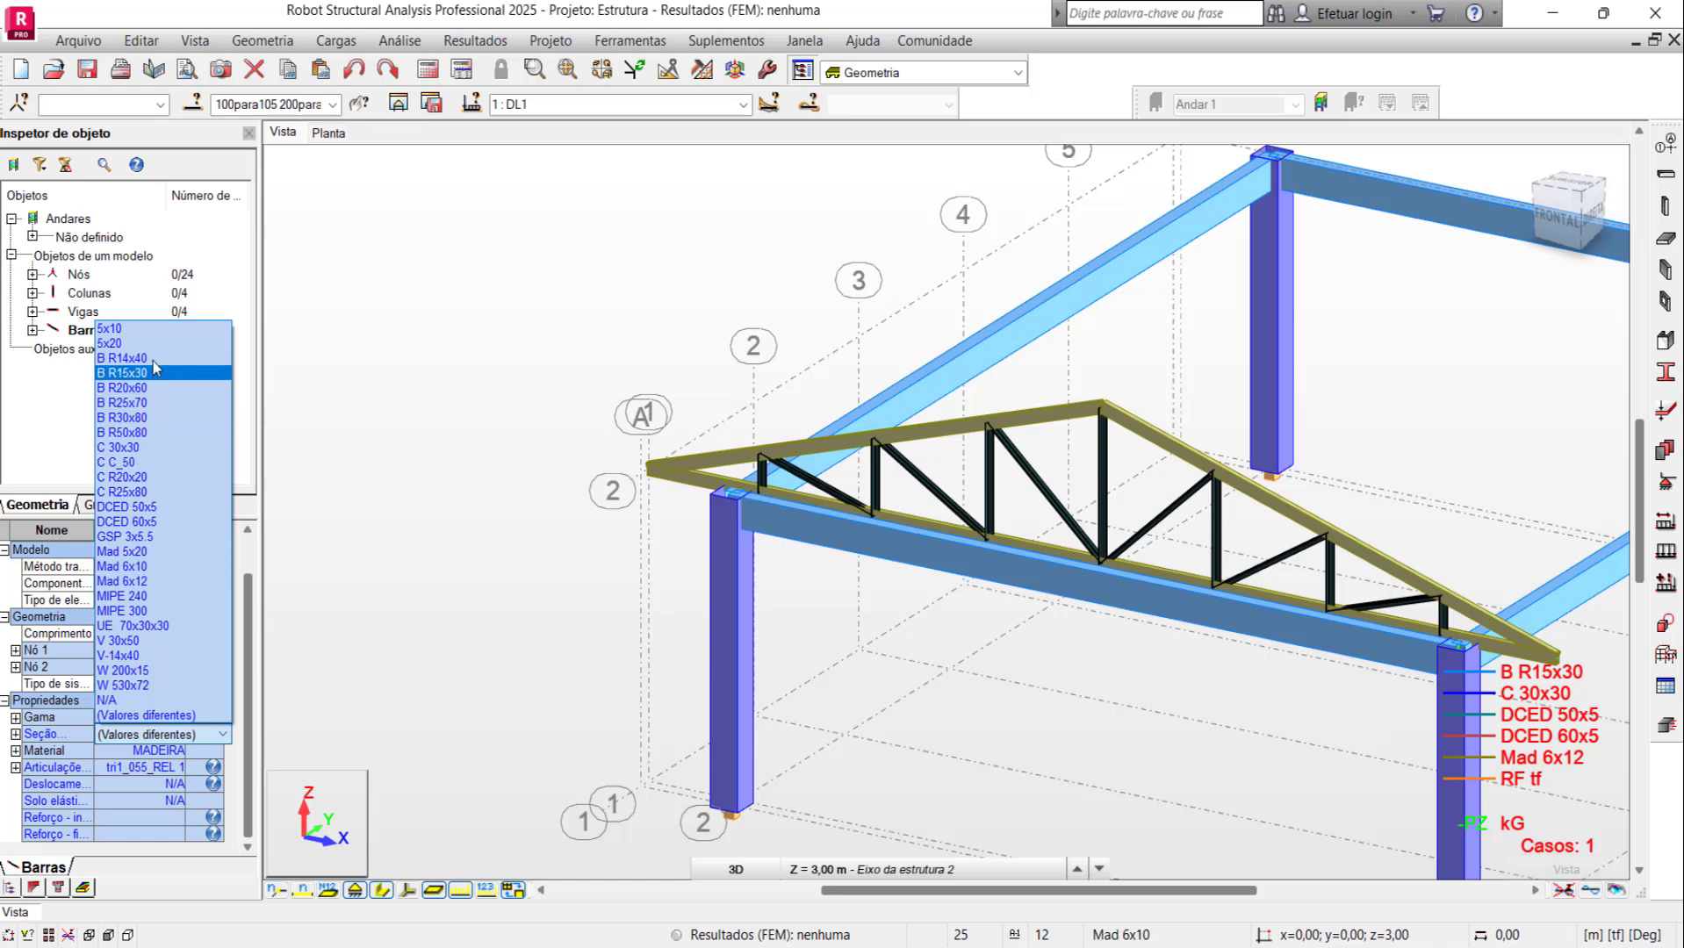
{"action": "left_click", "coordinate": [149, 329]}
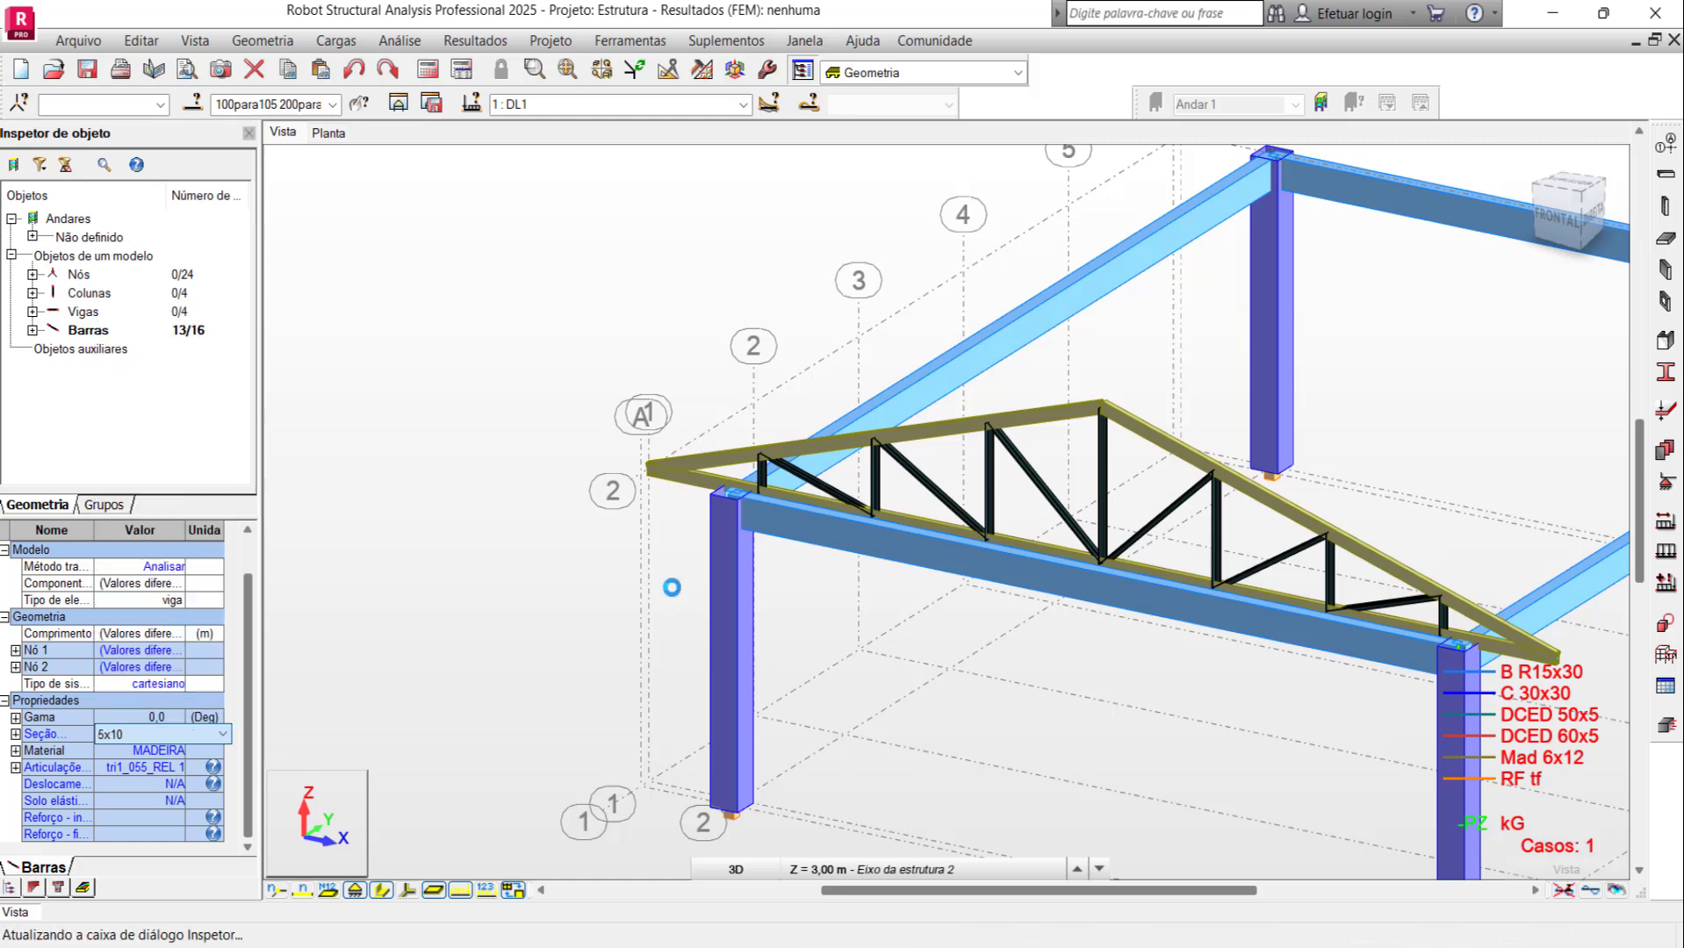
{"action": "left_click", "coordinate": [1102, 698]}
Step: Select every timber truss bar using Select similar by material
{"action": "scroll", "coordinate": [944, 496], "scroll_direction": "up", "scroll_amount": 3}
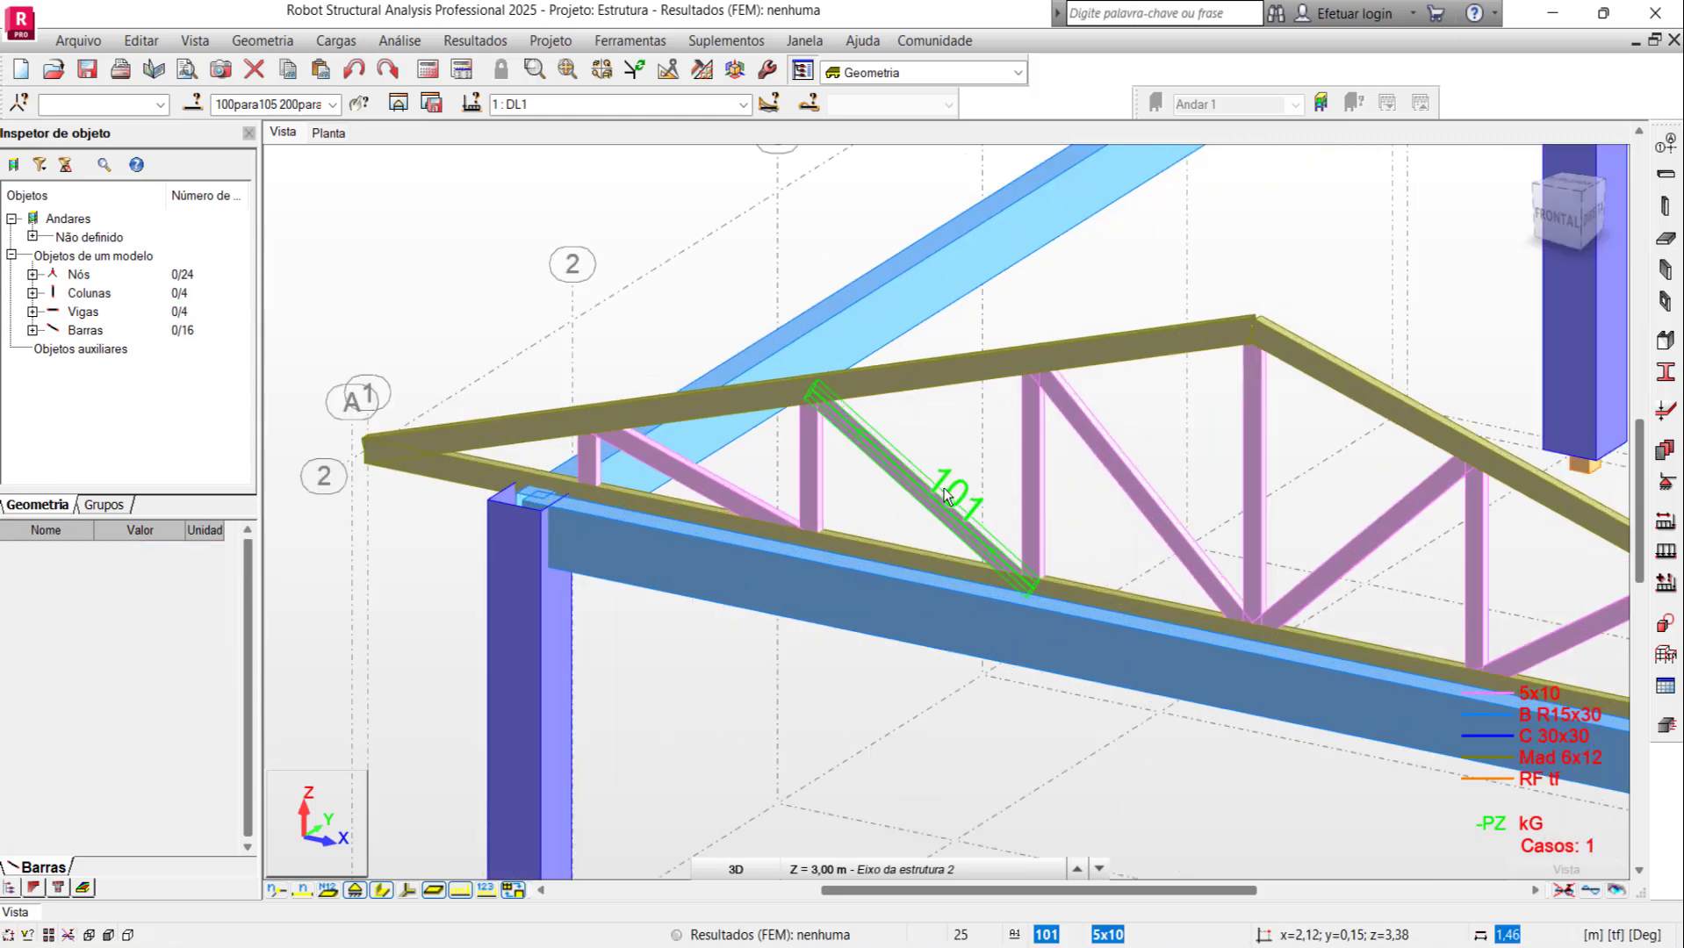
{"action": "scroll", "coordinate": [823, 504], "scroll_direction": "down", "scroll_amount": 3}
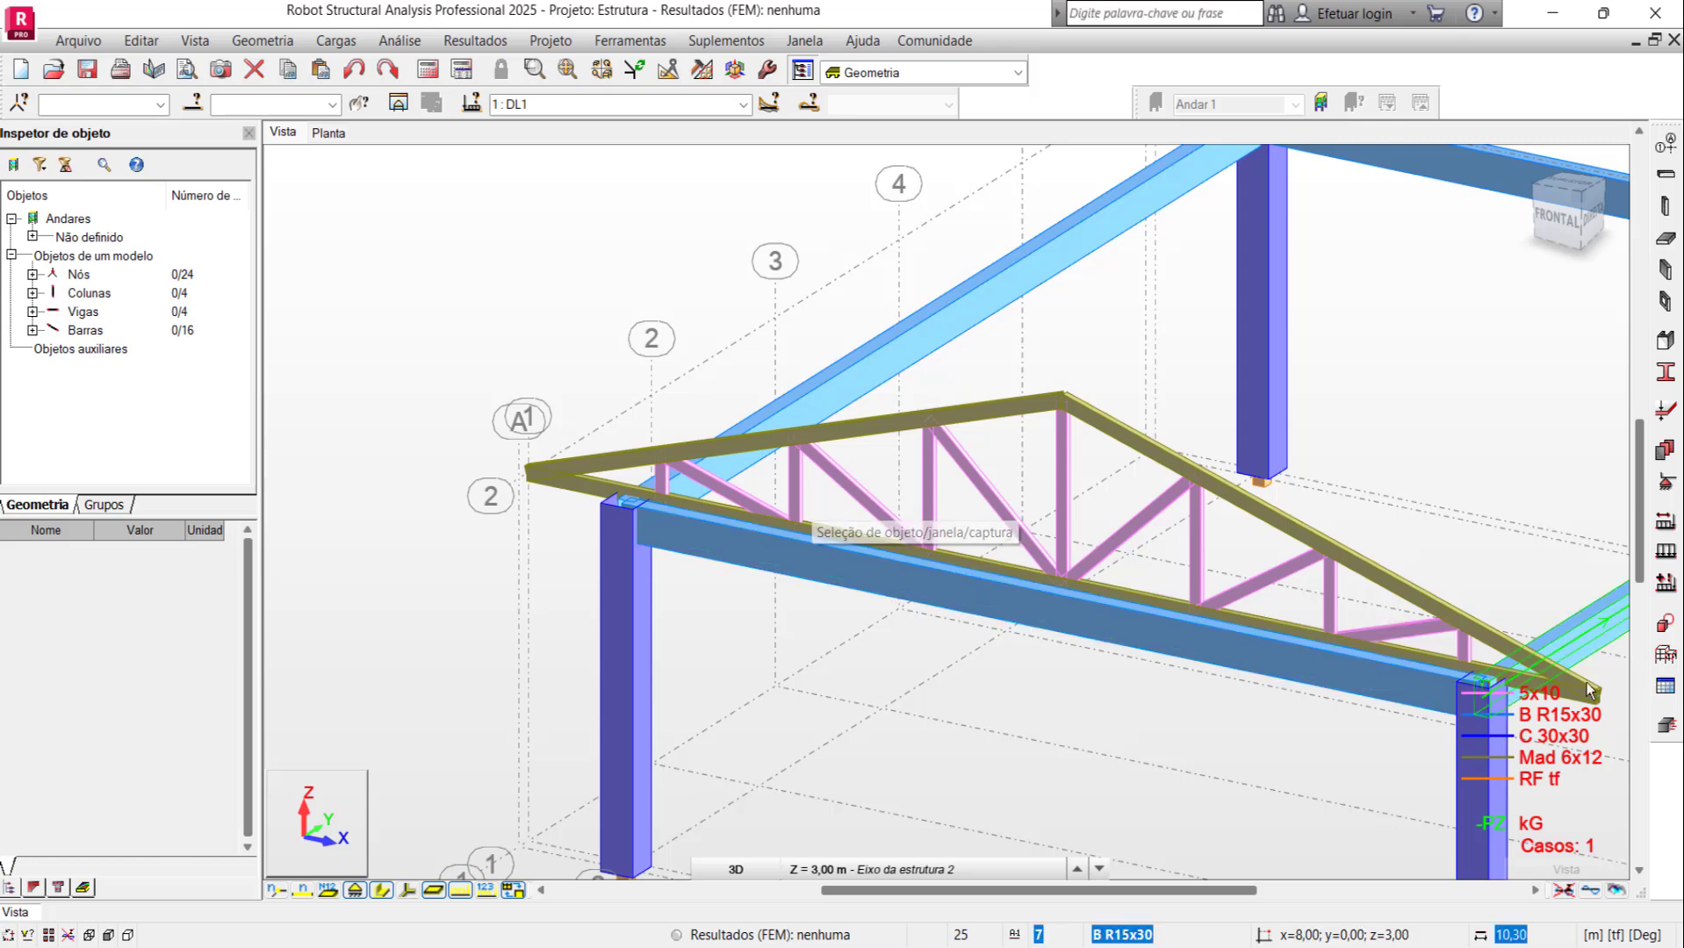
{"action": "scroll", "coordinate": [1583, 674], "scroll_direction": "up", "scroll_amount": 2}
{"action": "scroll", "coordinate": [1583, 675], "scroll_direction": "up", "scroll_amount": 2}
{"action": "scroll", "coordinate": [1583, 676], "scroll_direction": "down", "scroll_amount": 1}
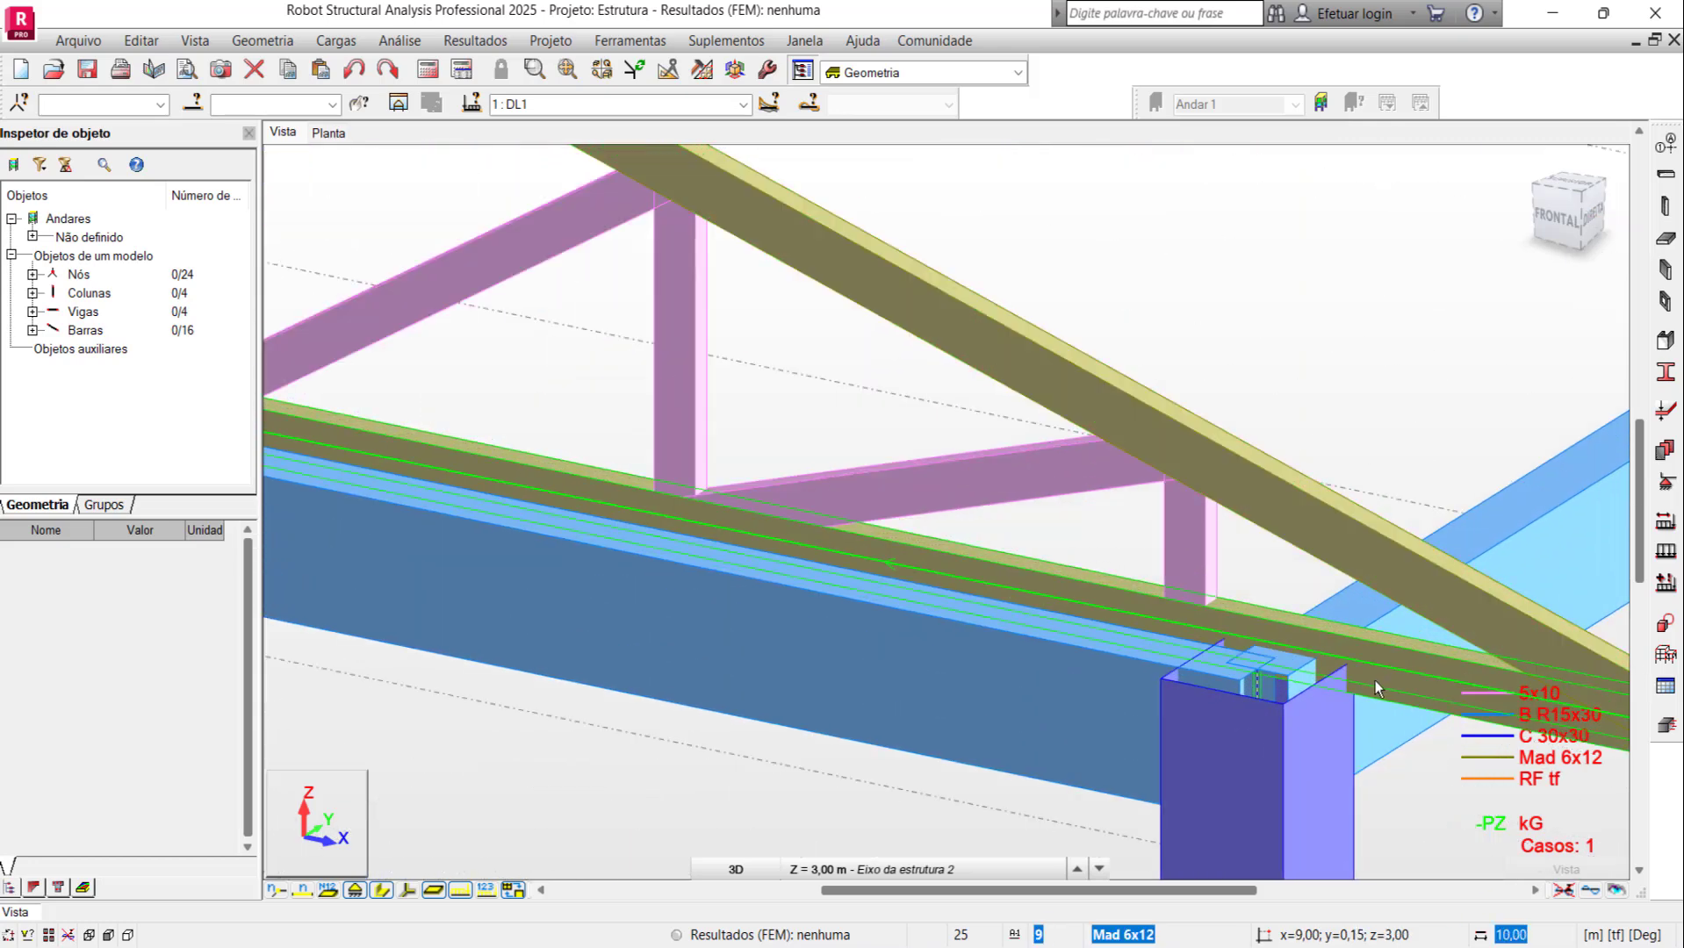
{"action": "scroll", "coordinate": [1301, 622], "scroll_direction": "down", "scroll_amount": 2}
{"action": "scroll", "coordinate": [1301, 623], "scroll_direction": "down", "scroll_amount": 2}
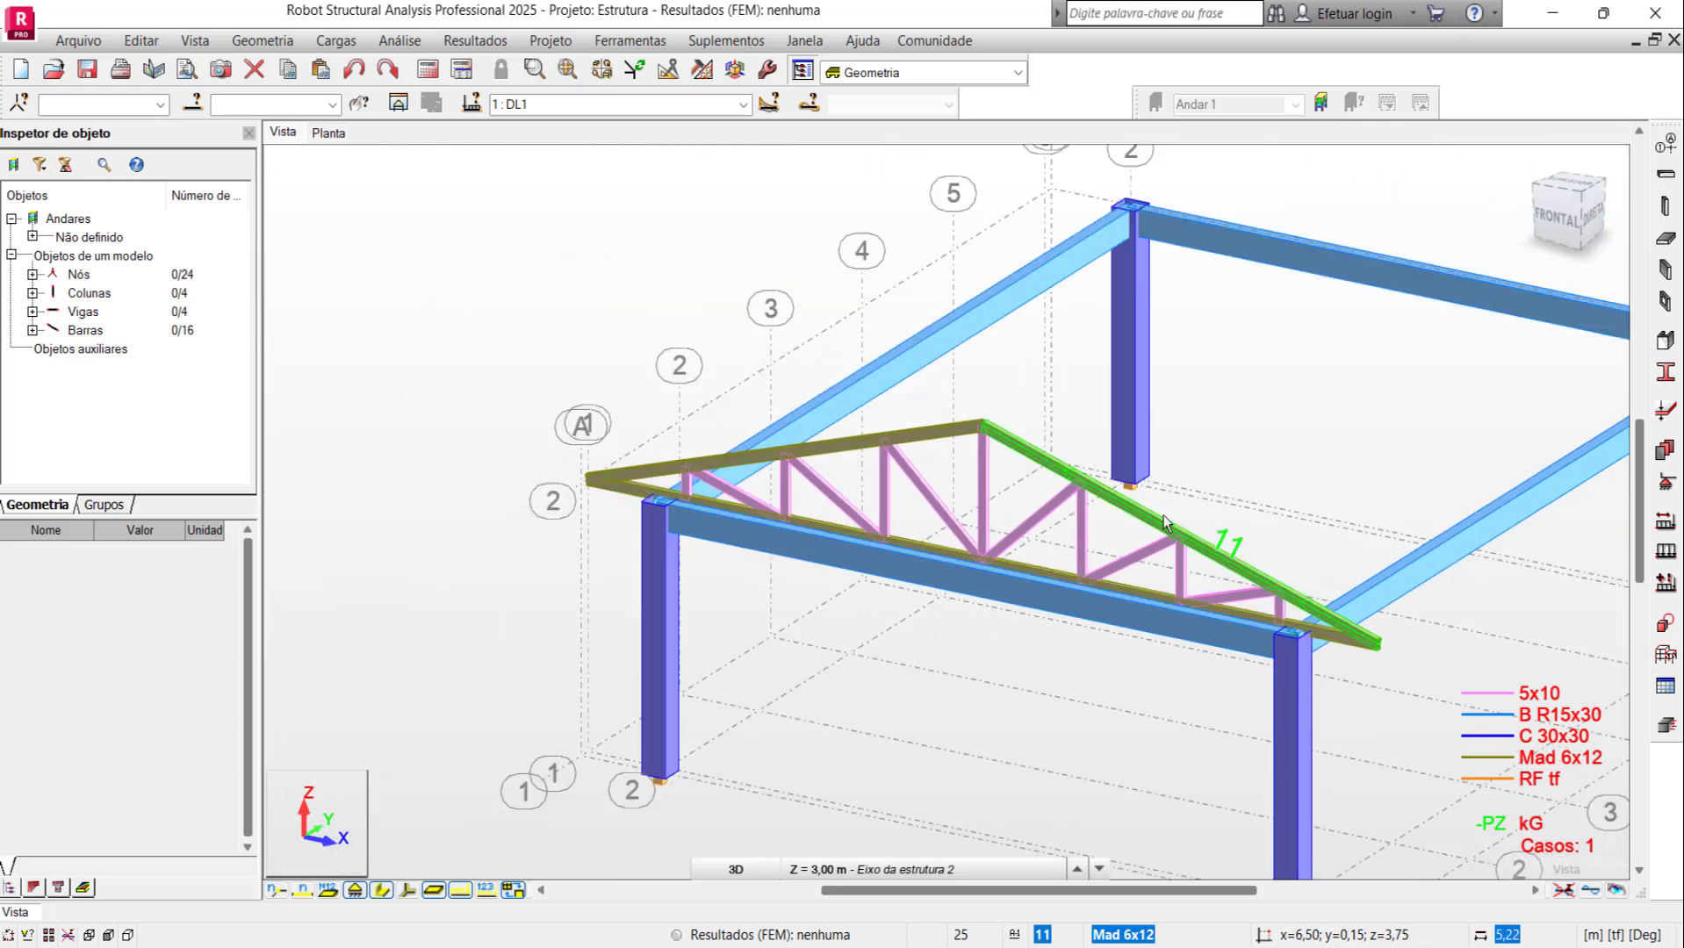
{"action": "scroll", "coordinate": [631, 589], "scroll_direction": "down", "scroll_amount": 1}
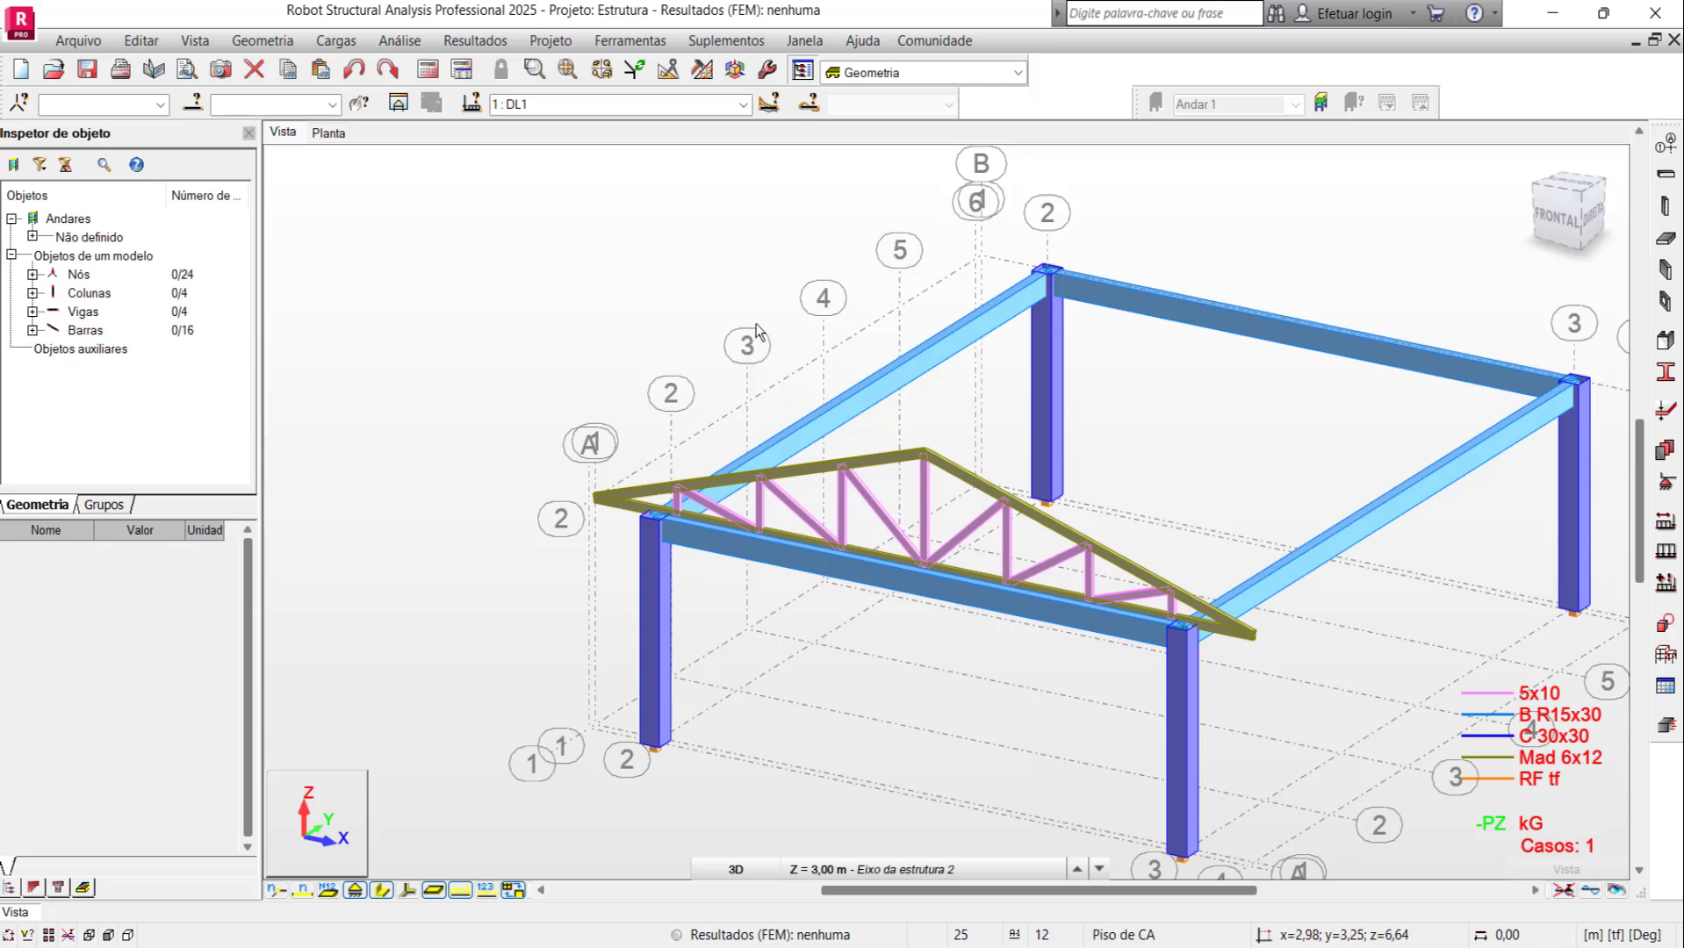
{"action": "right_click", "coordinate": [626, 497]}
{"action": "mouse_move", "coordinate": [623, 877]}
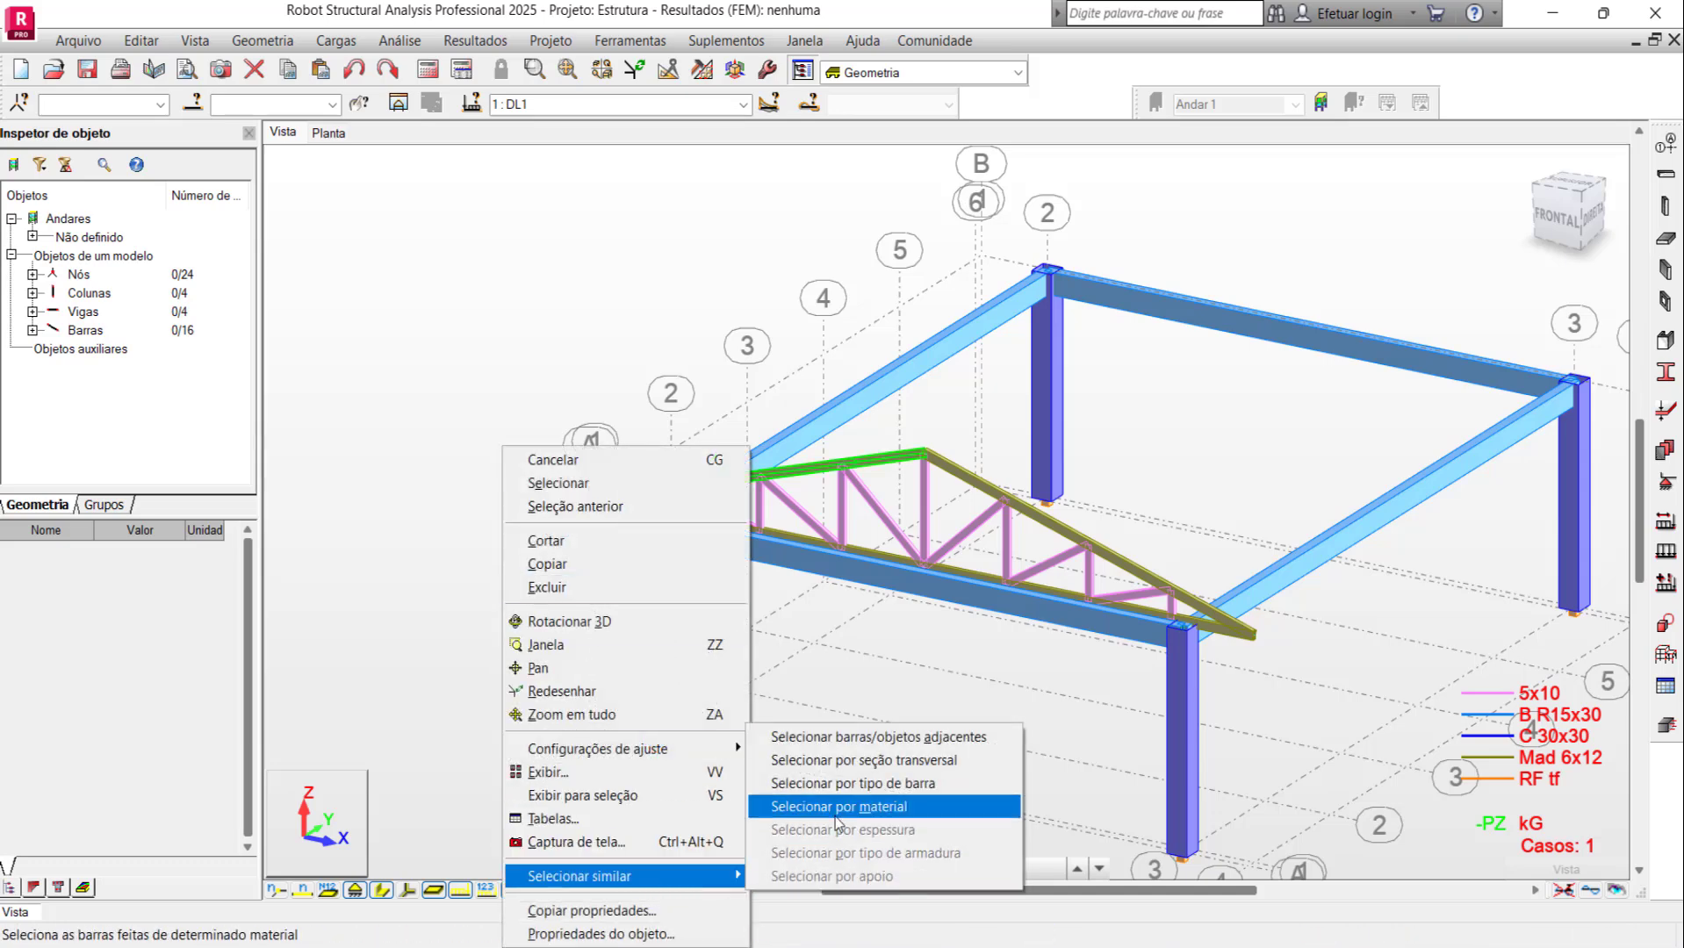
{"action": "left_click", "coordinate": [836, 812]}
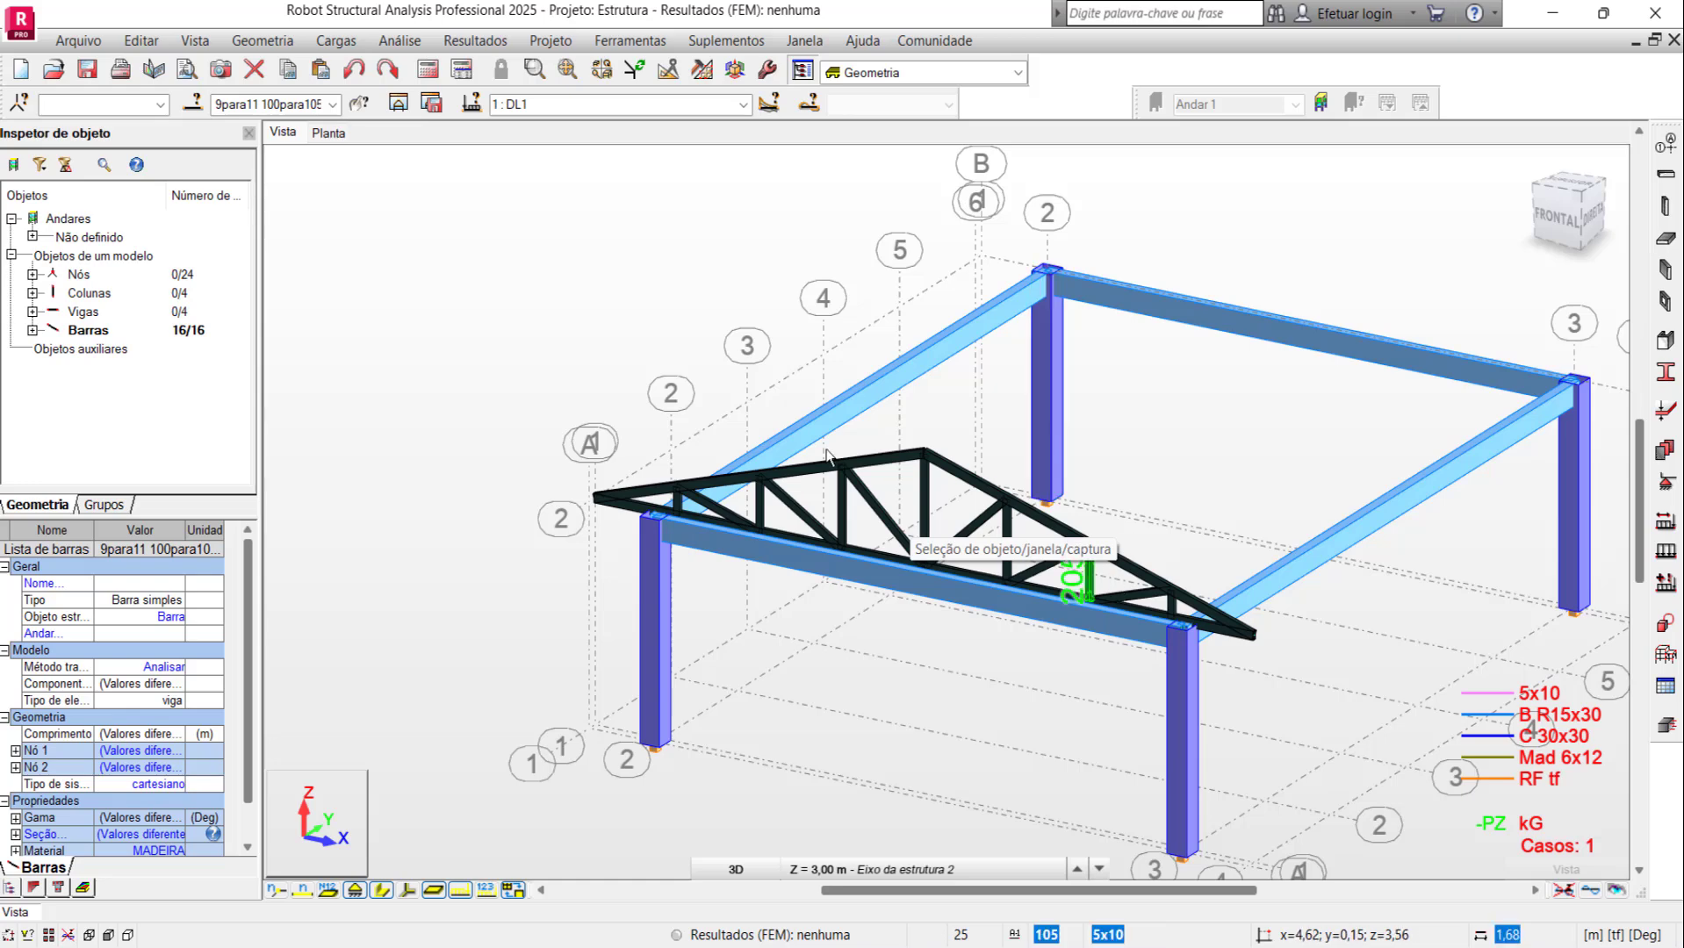
{"action": "left_click", "coordinate": [138, 42]}
{"action": "mouse_move", "coordinate": [237, 332]}
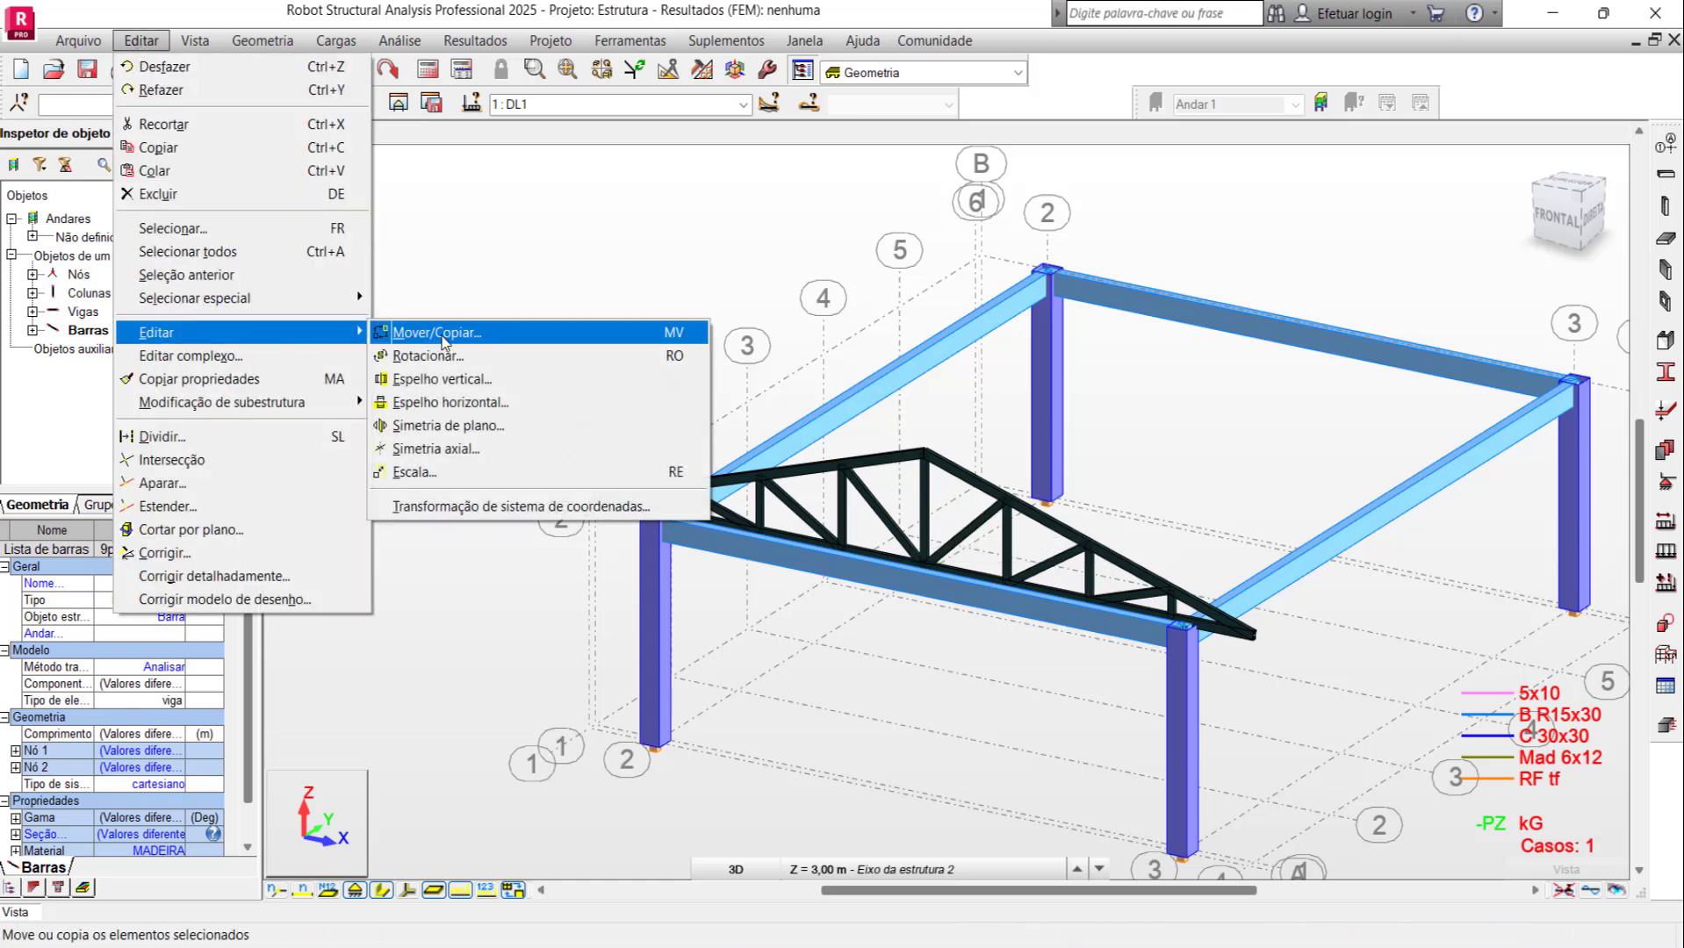
Step: Copy the roof truss 5 times along a 0;2;0 vector, giving six trusses 2 m apart
{"action": "left_click", "coordinate": [436, 333]}
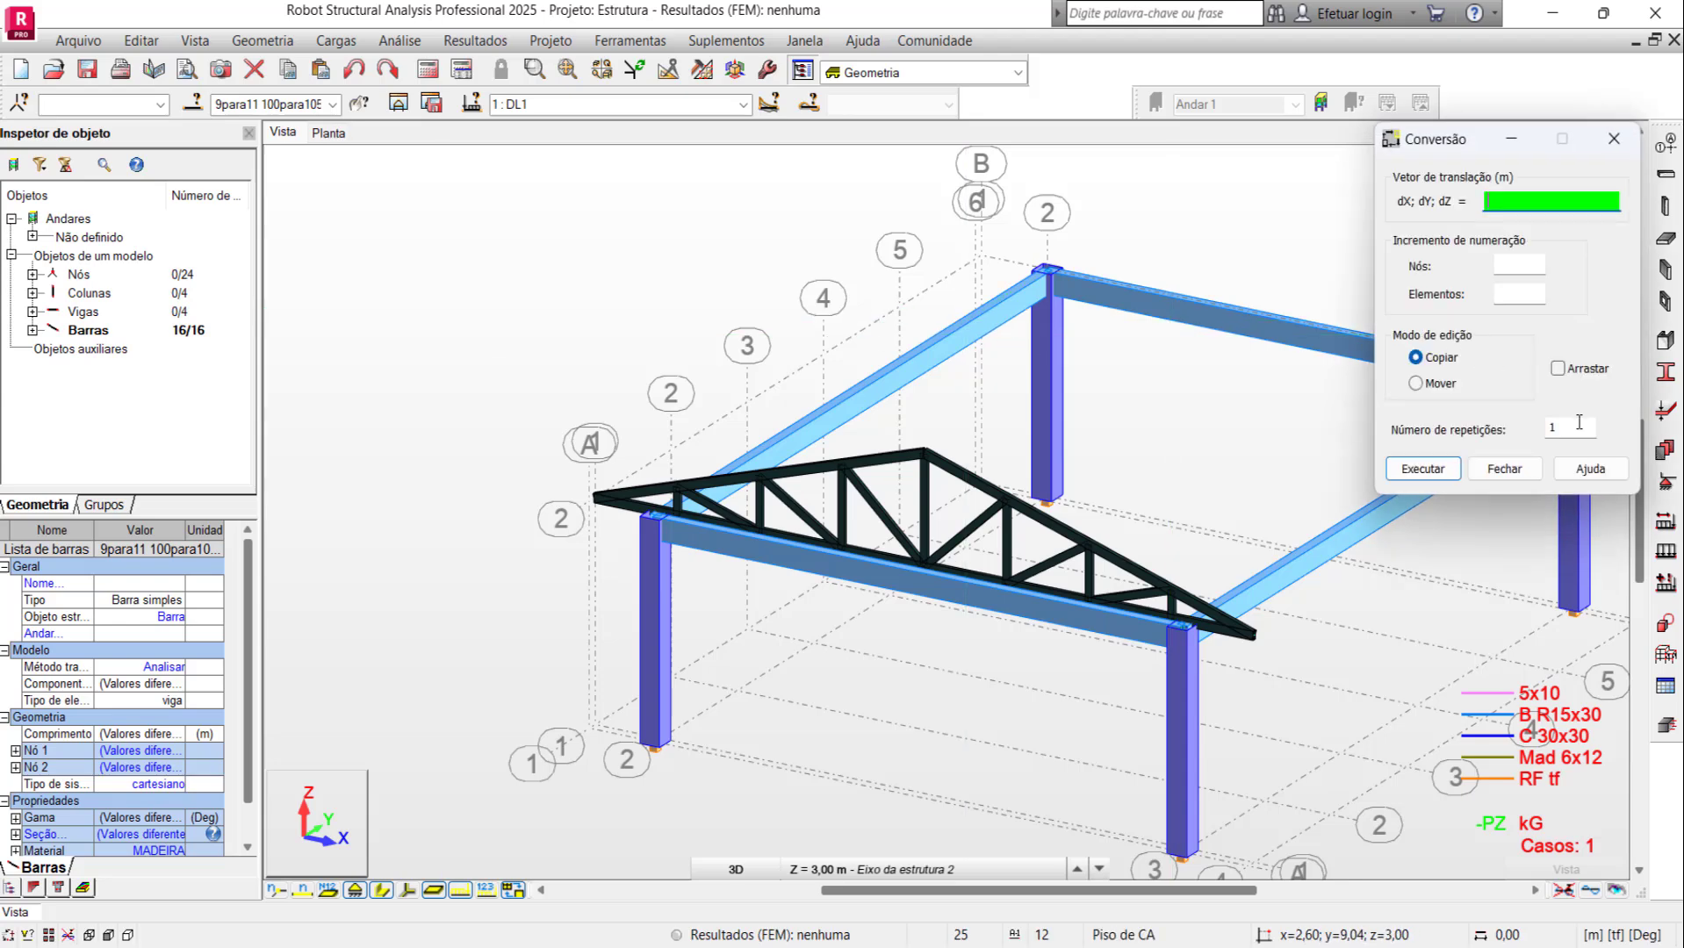
{"action": "left_click", "coordinate": [1578, 425]}
{"action": "type", "text": "5"}
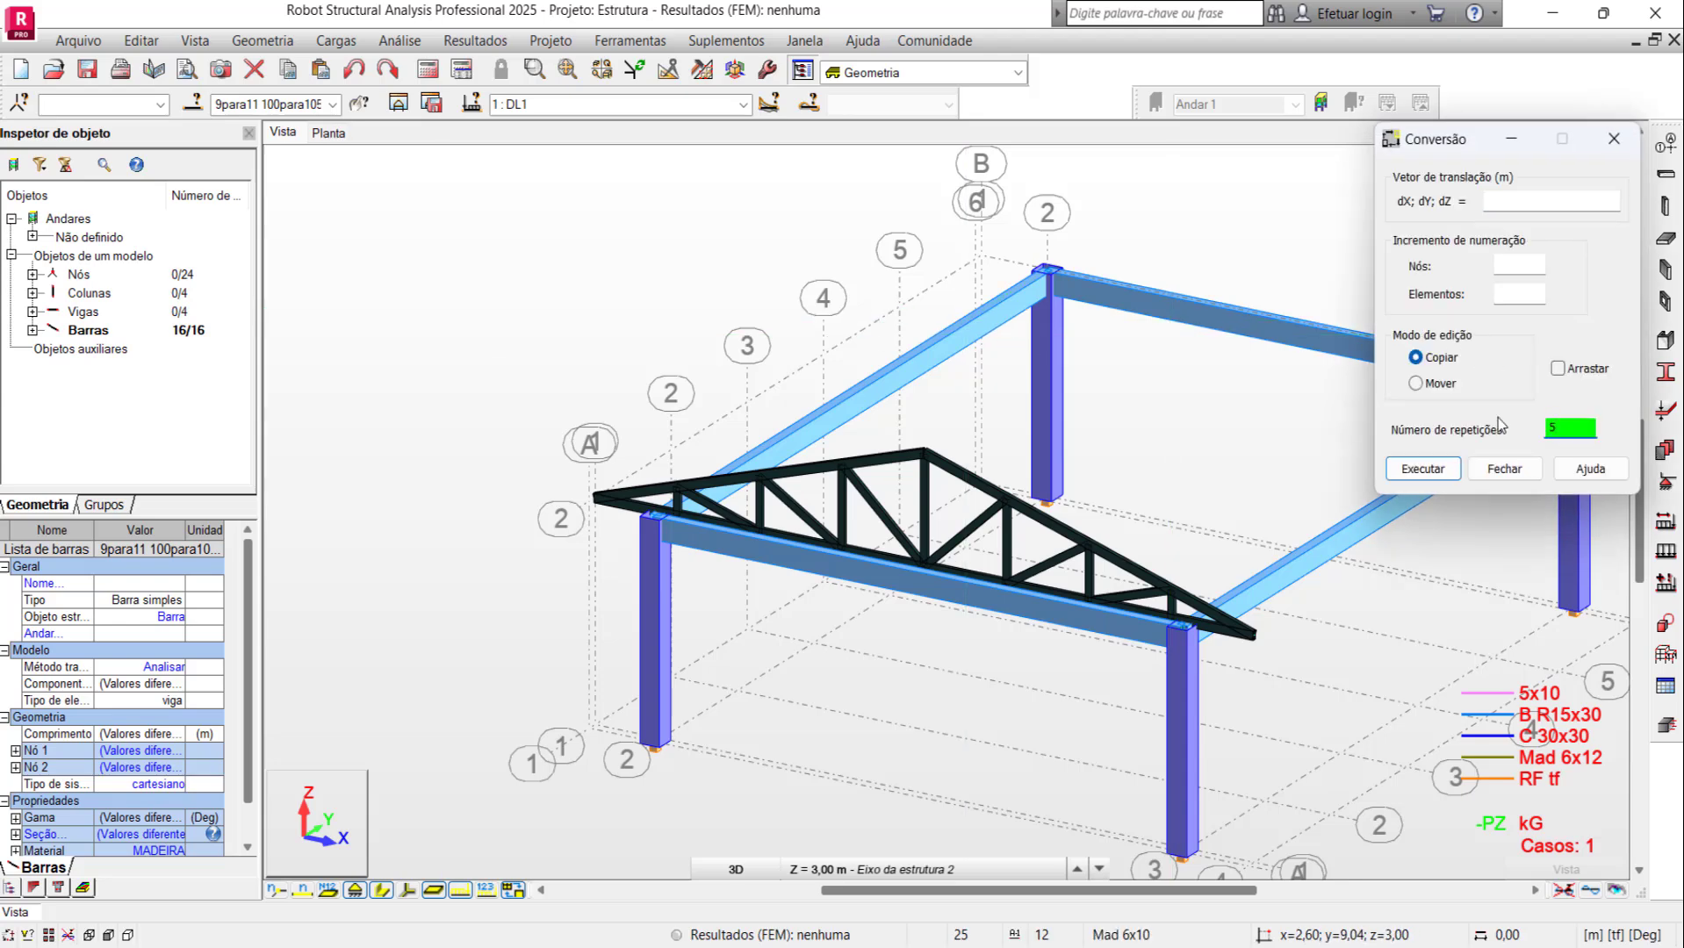
{"action": "left_click", "coordinate": [597, 494]}
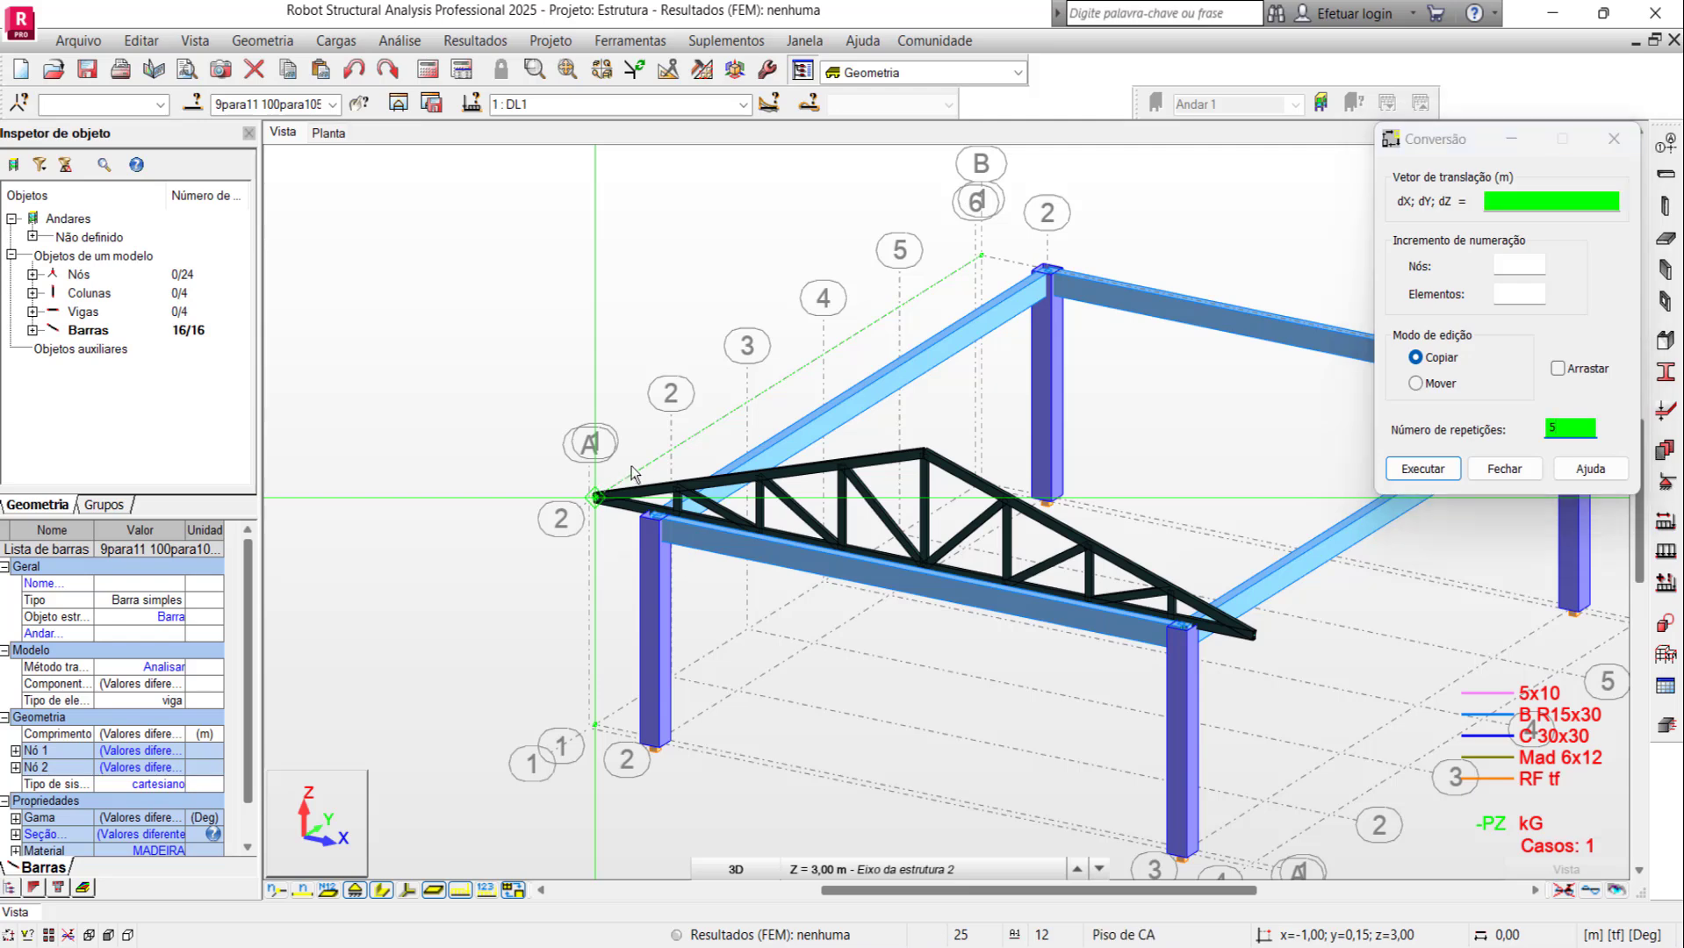
{"action": "left_click", "coordinate": [670, 450]}
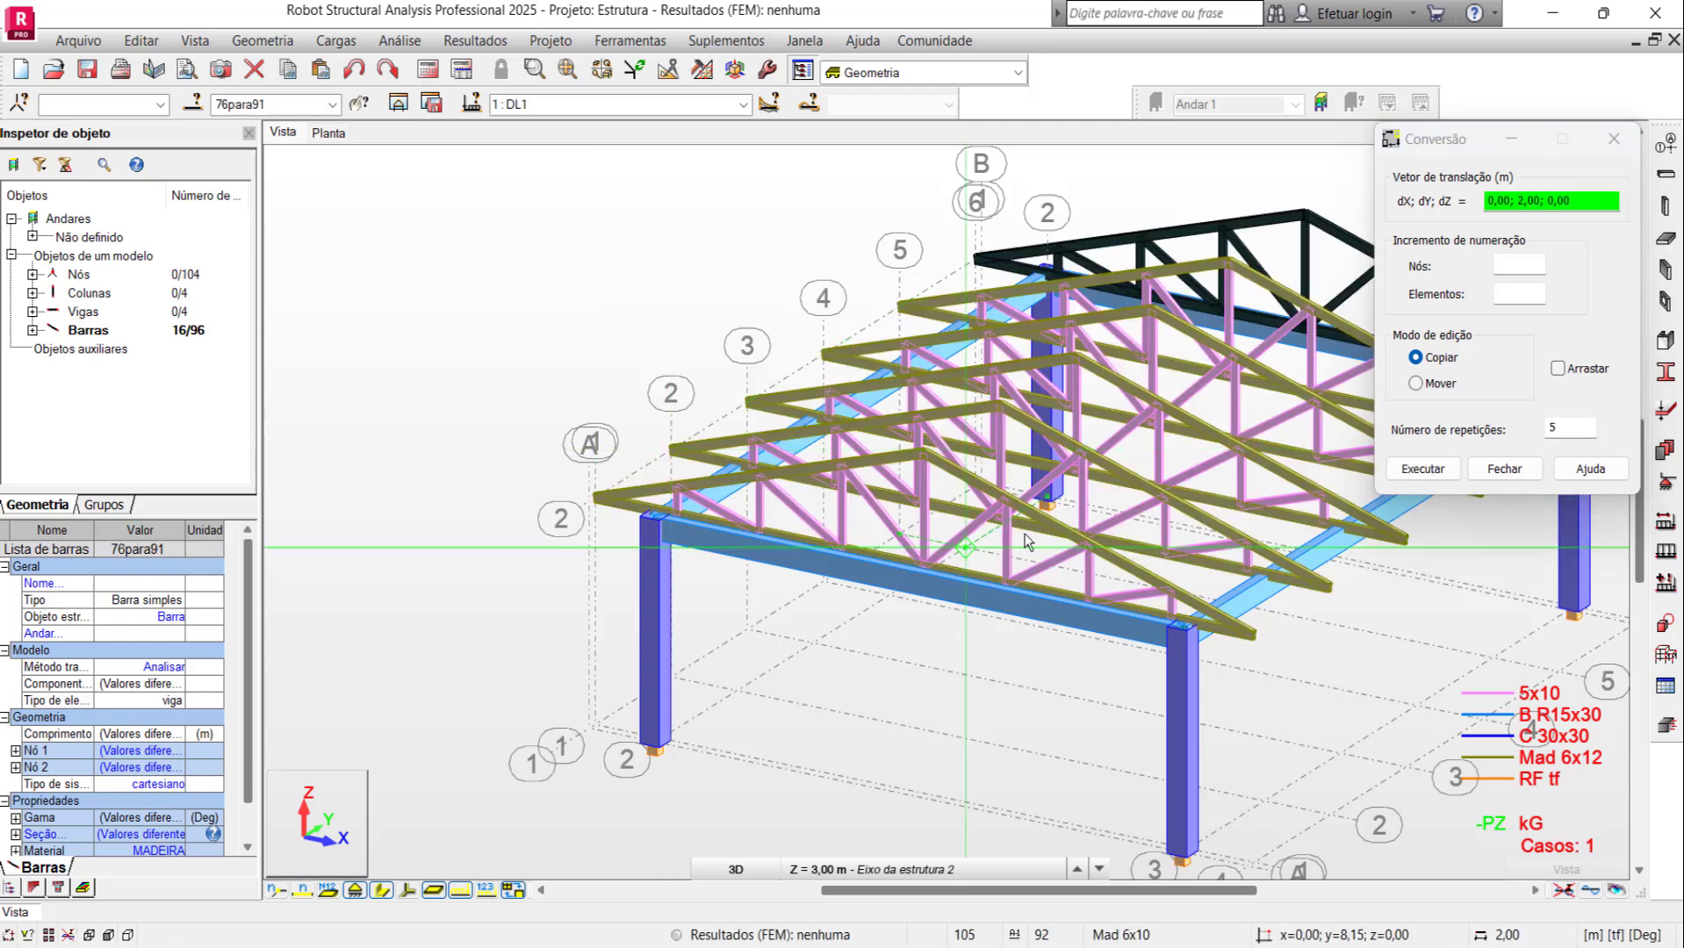
{"action": "left_click", "coordinate": [1504, 469]}
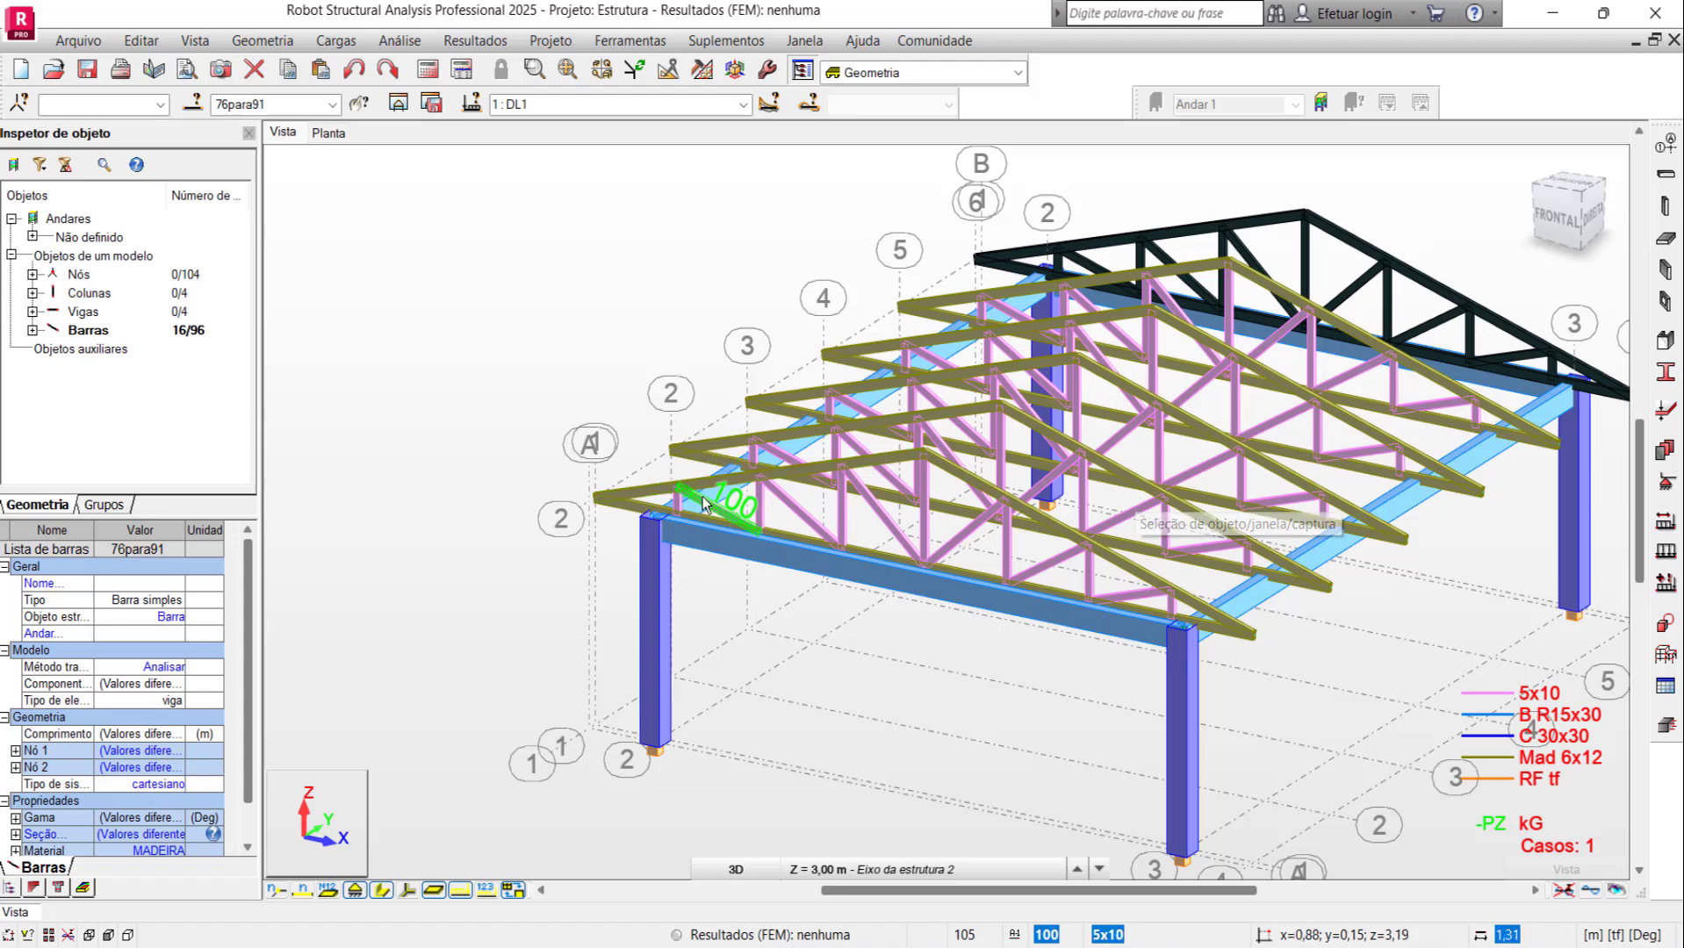
{"action": "scroll", "coordinate": [703, 497], "scroll_direction": "up", "scroll_amount": 2}
{"action": "scroll", "coordinate": [702, 497], "scroll_direction": "up", "scroll_amount": 3}
{"action": "scroll", "coordinate": [702, 496], "scroll_direction": "up", "scroll_amount": 3}
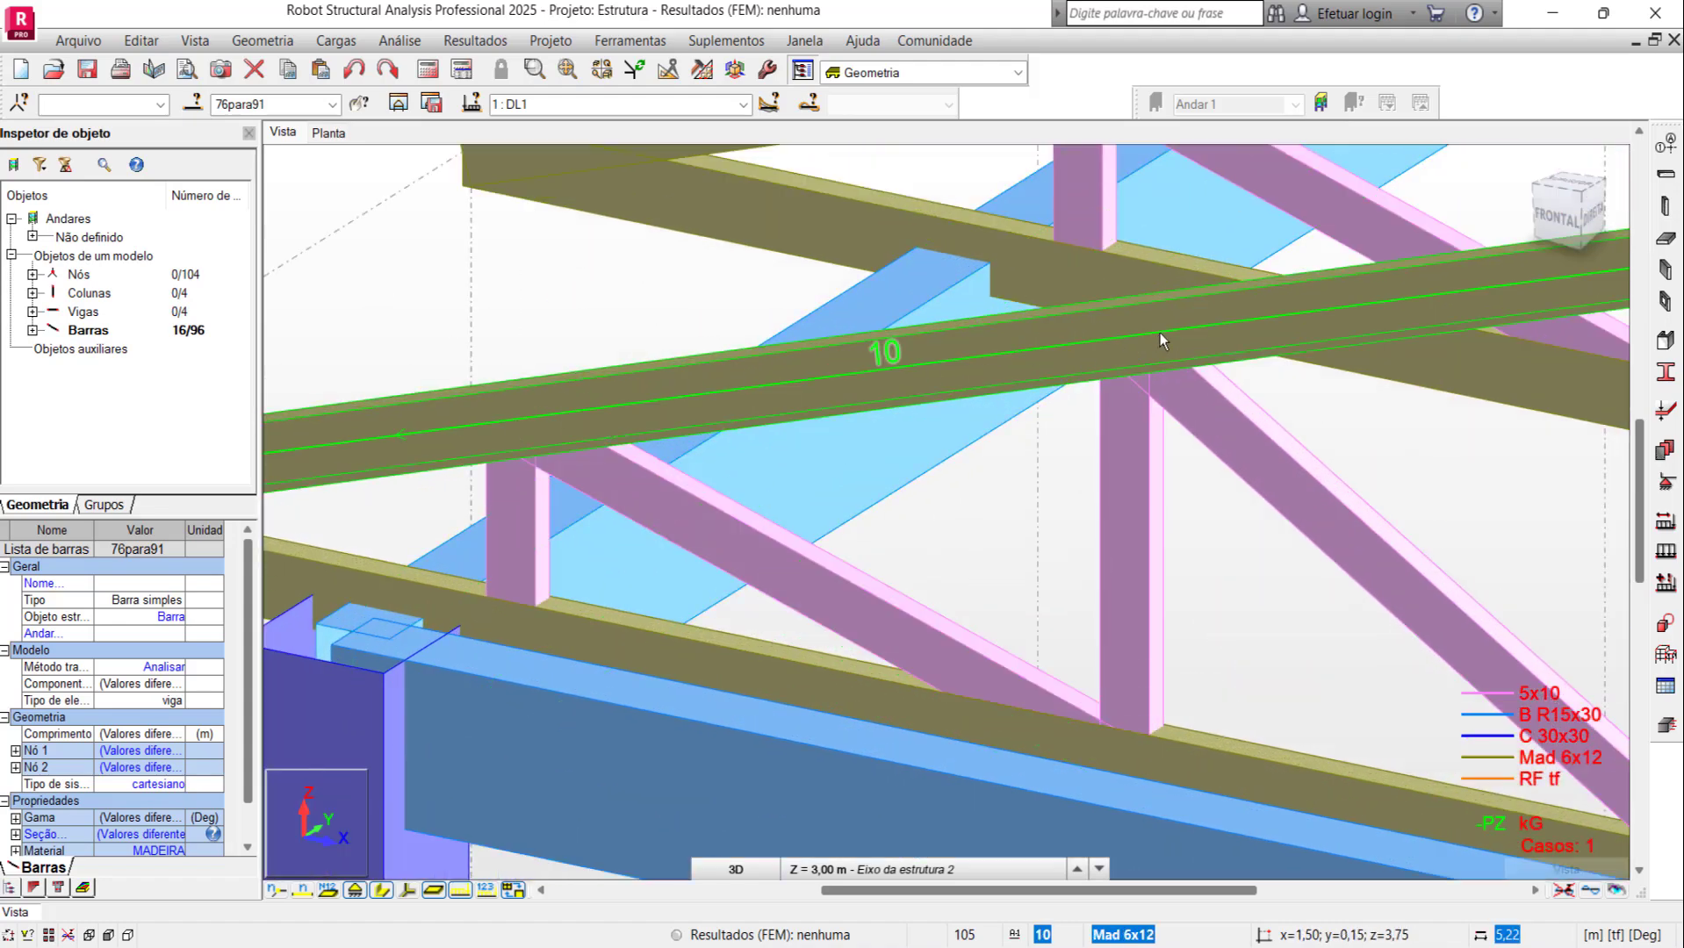
Step: Undo the five truss copies, leaving a single 16-bar timber truss
{"action": "scroll", "coordinate": [642, 460], "scroll_direction": "down", "scroll_amount": 2}
{"action": "scroll", "coordinate": [642, 461], "scroll_direction": "down", "scroll_amount": 2}
{"action": "scroll", "coordinate": [641, 460], "scroll_direction": "down", "scroll_amount": 2}
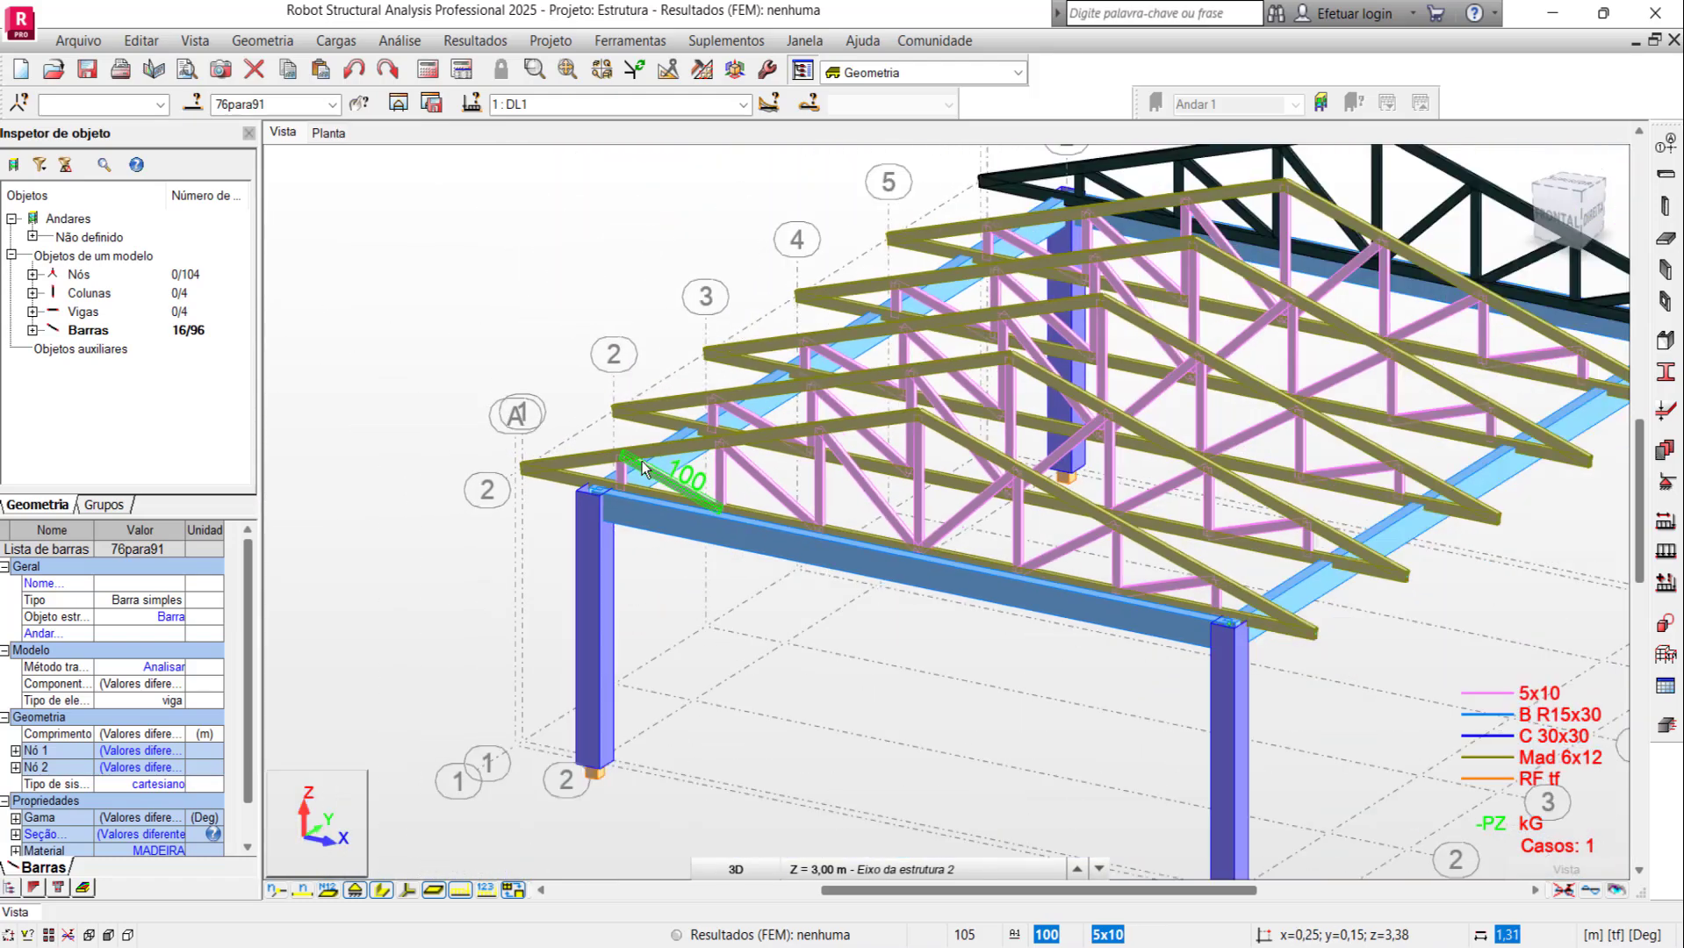
{"action": "left_click", "coordinate": [642, 460]}
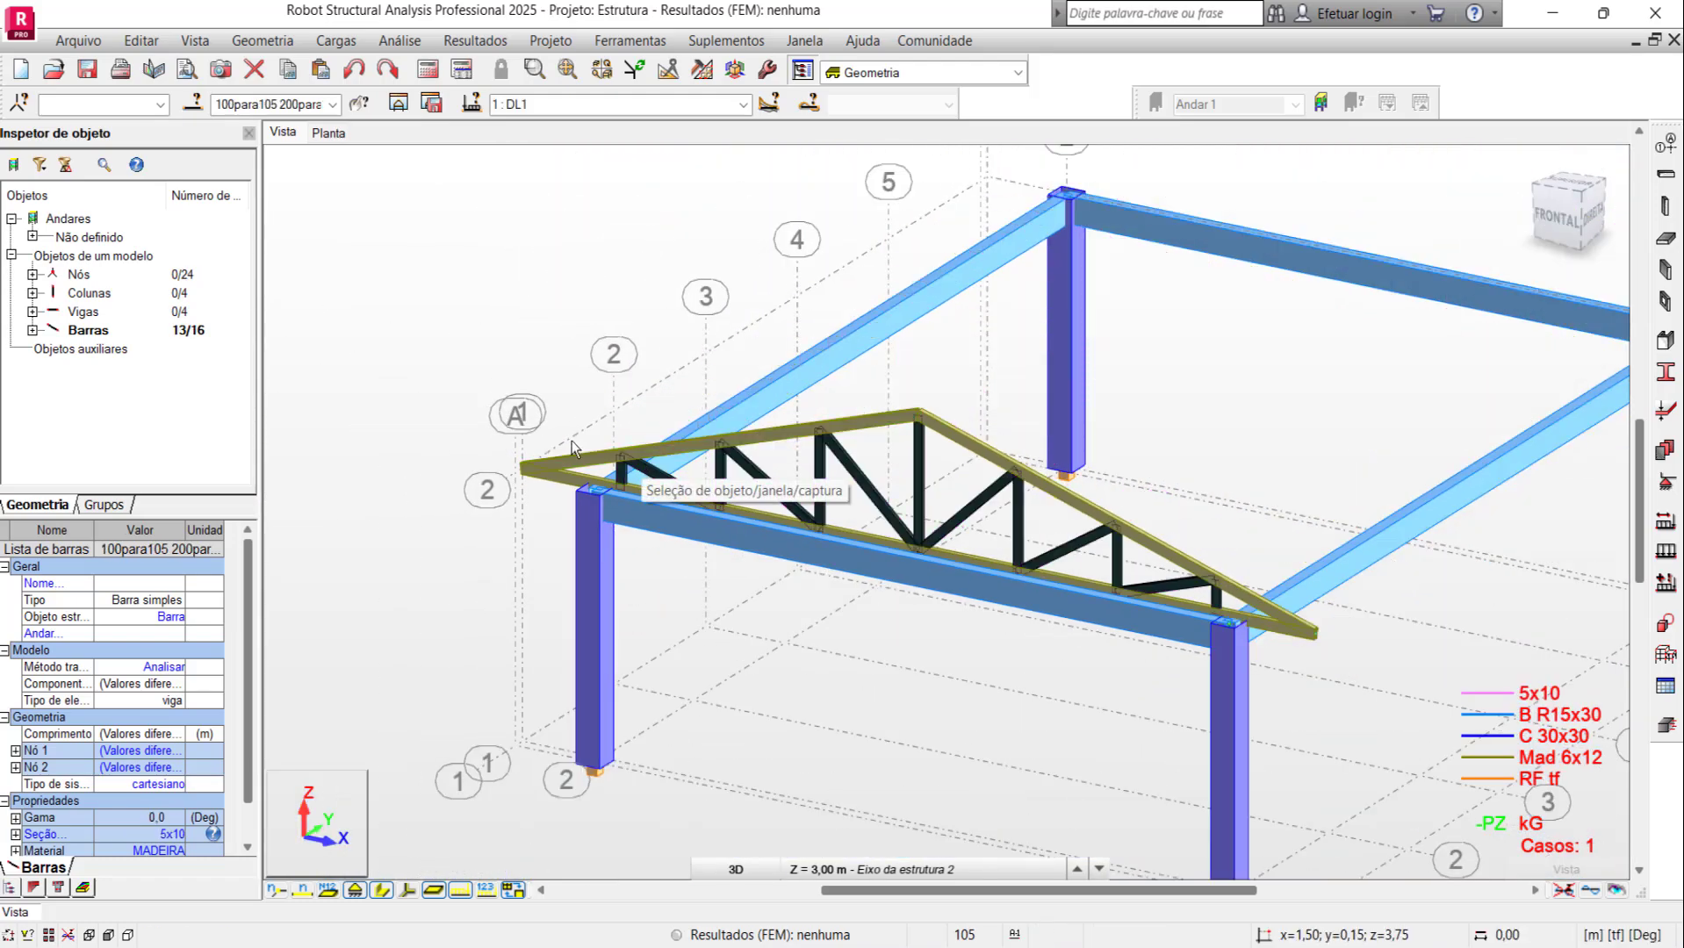
Step: Select all truss bars by bar type and display the model as plain lines
{"action": "right_click", "coordinate": [460, 491]}
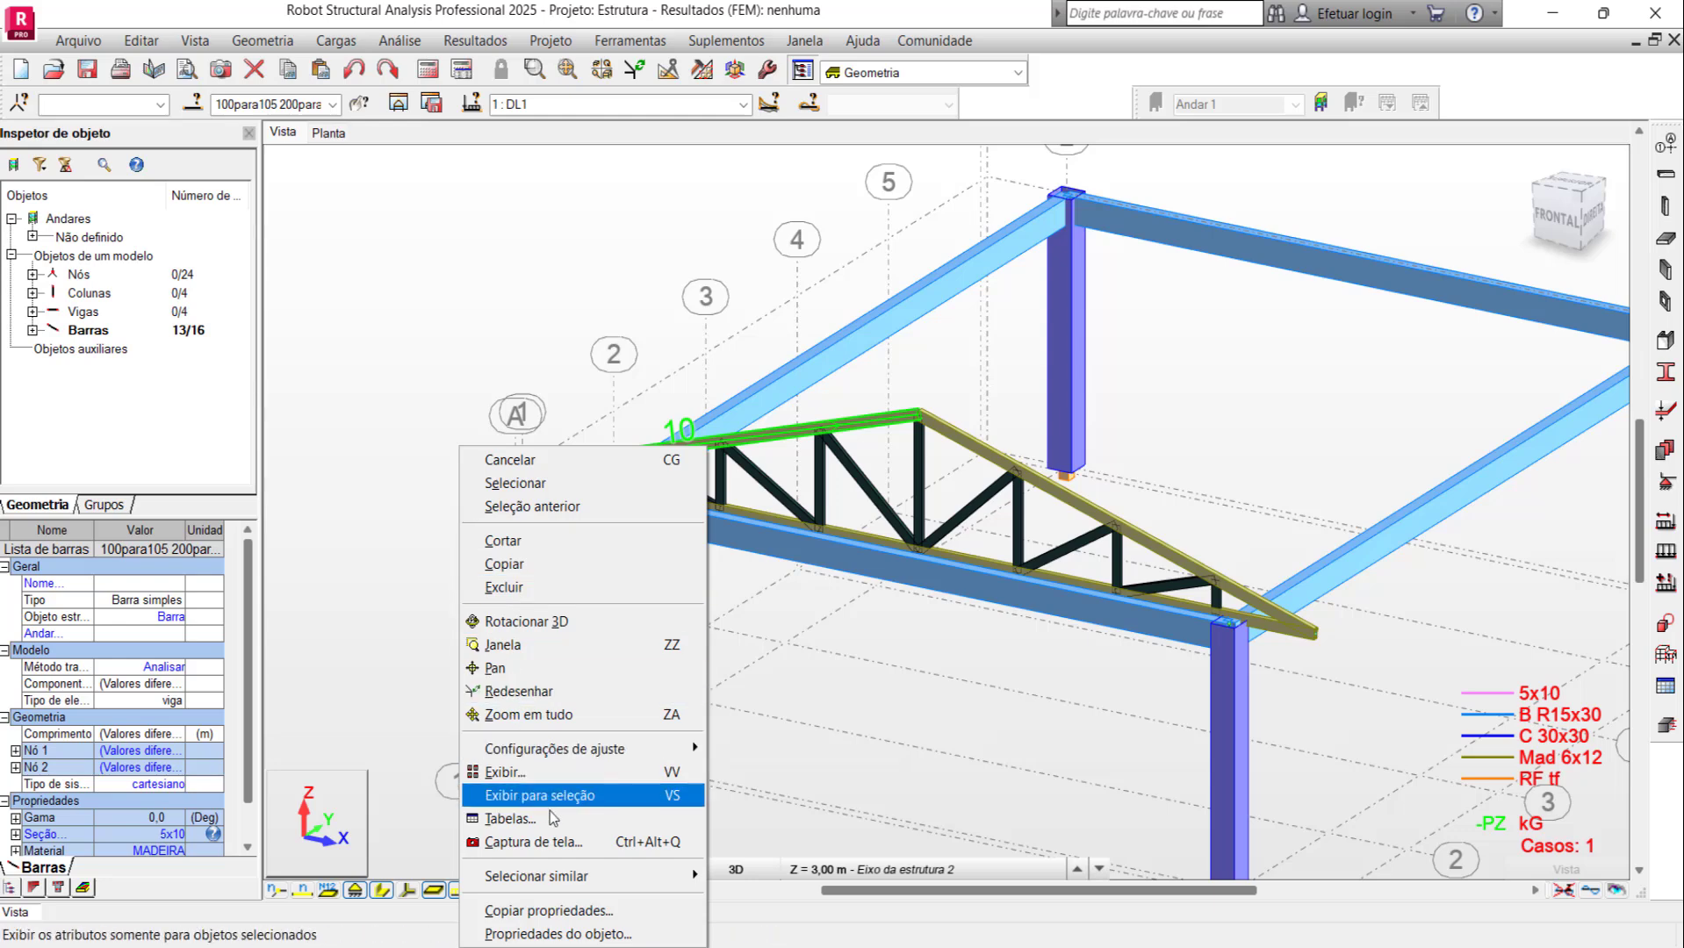
{"action": "mouse_move", "coordinate": [579, 876]}
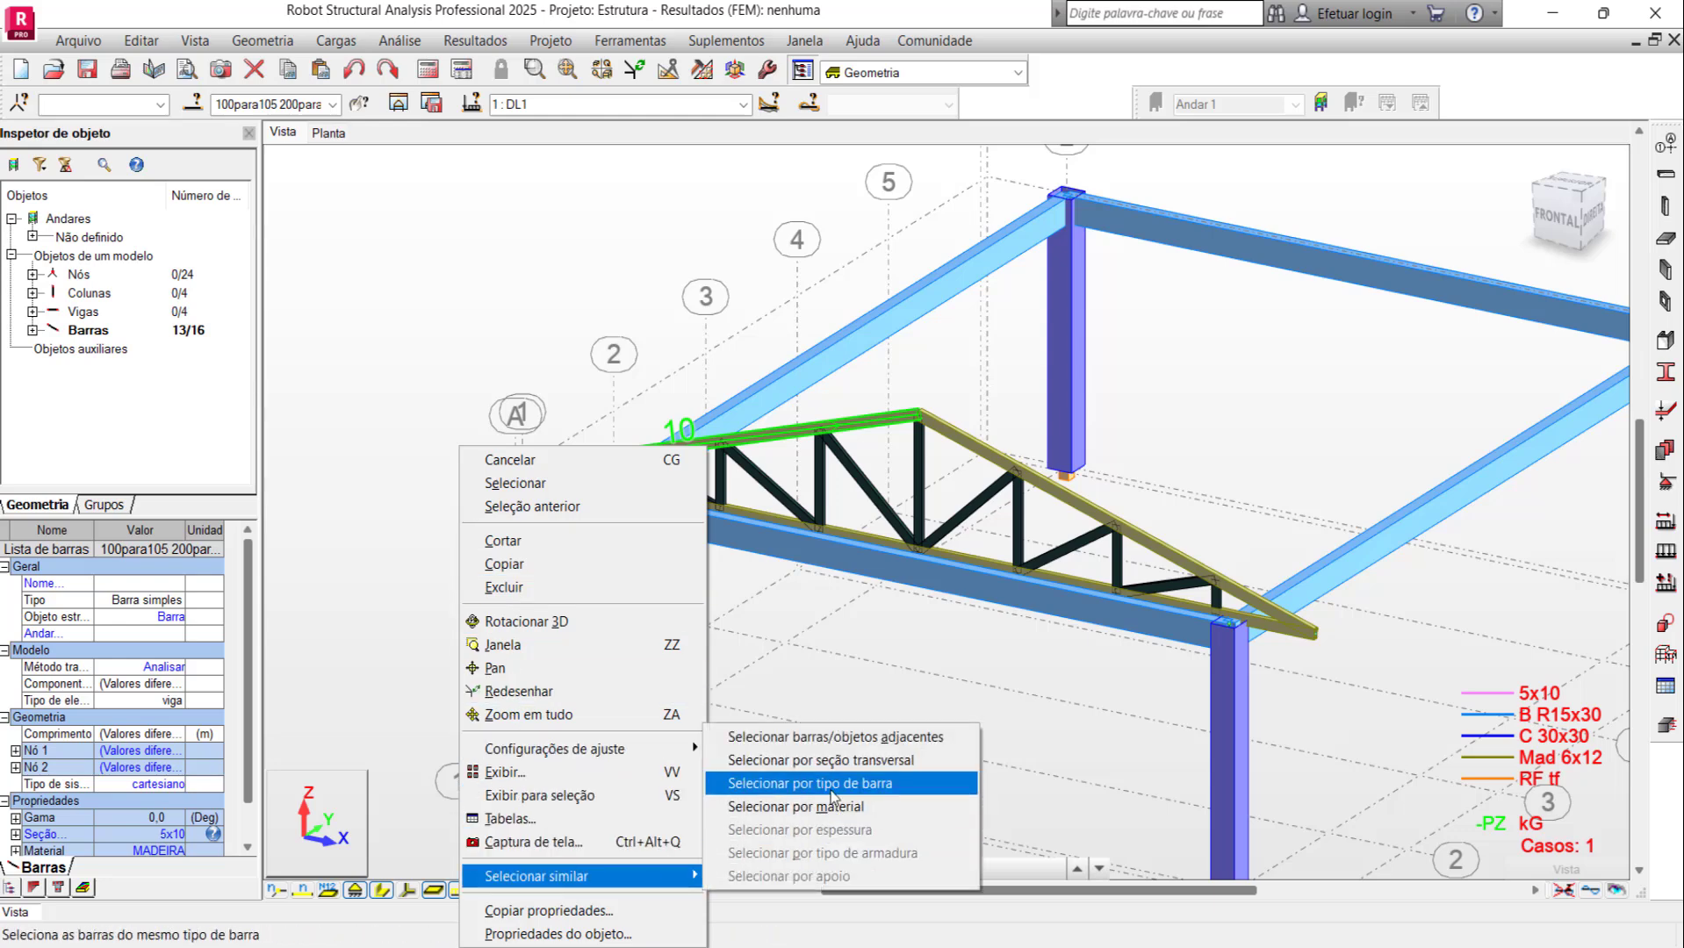
{"action": "left_click", "coordinate": [837, 817]}
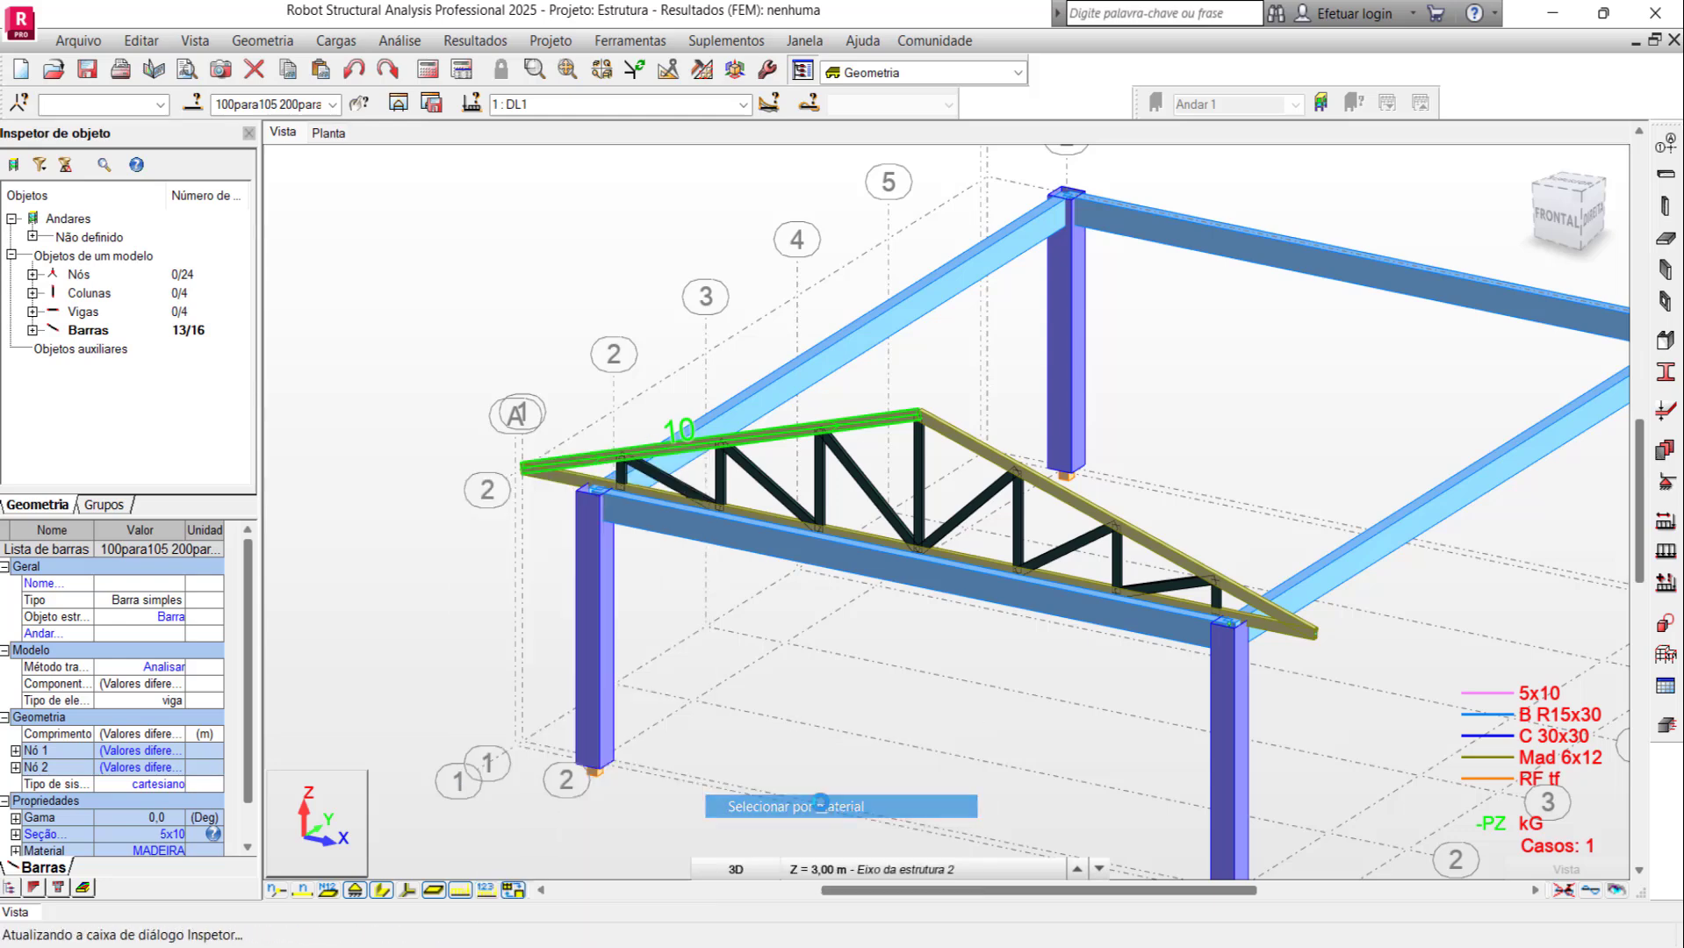
{"action": "left_click", "coordinate": [382, 891]}
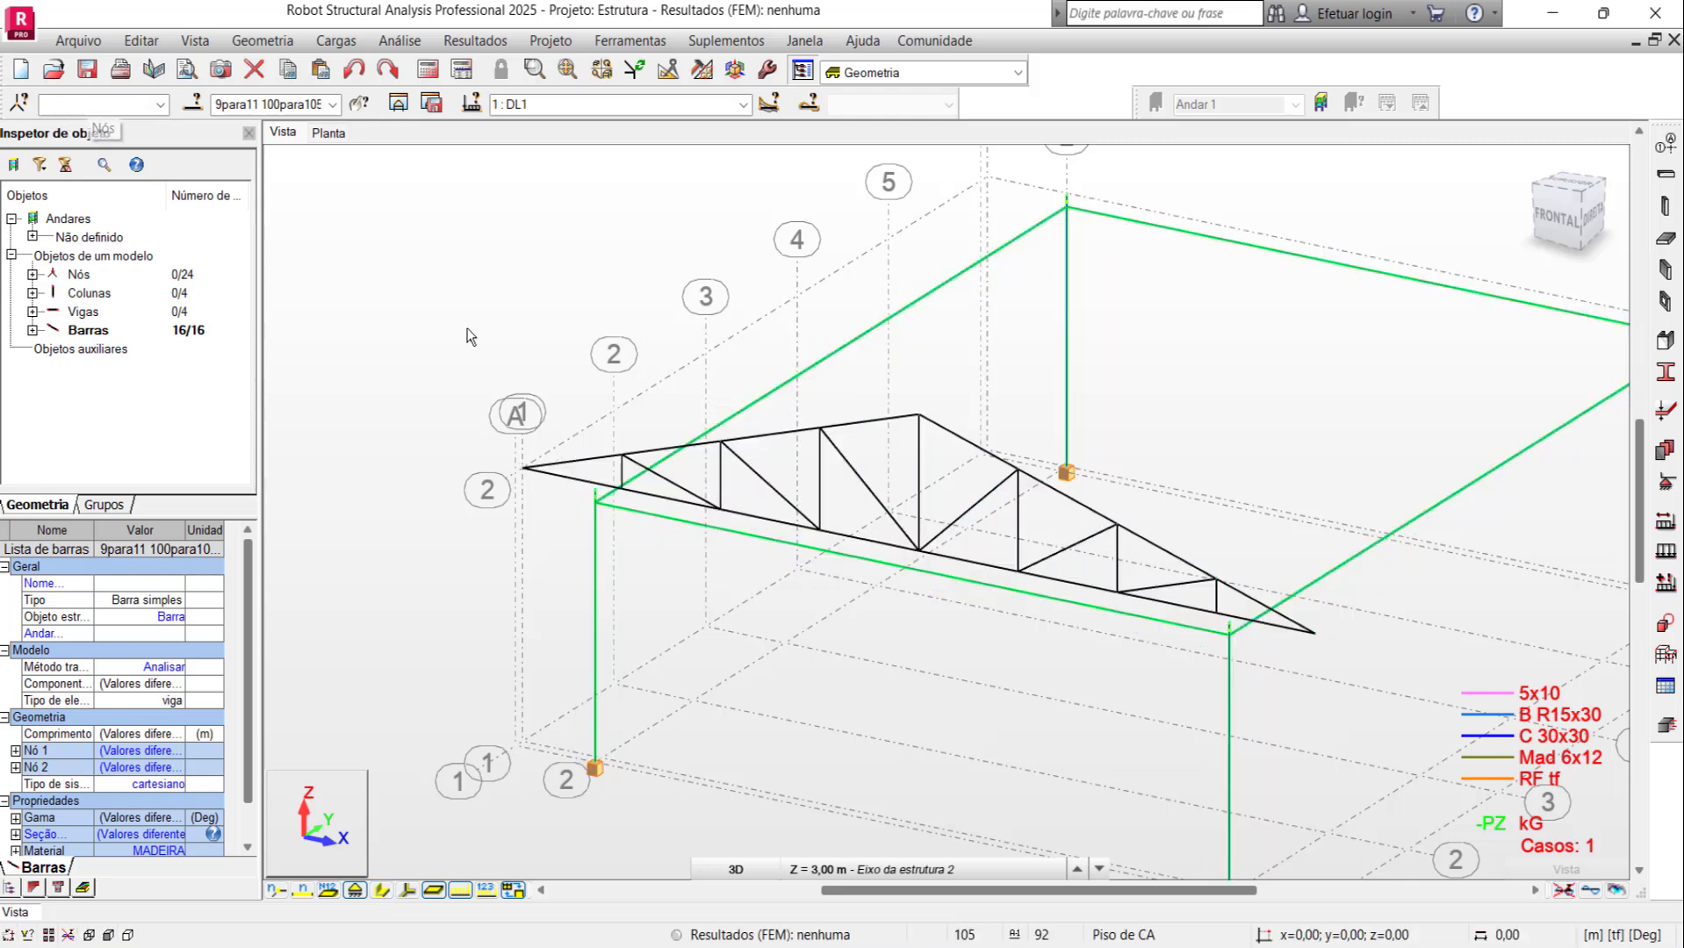
Step: Add truss nodes 9, 18, 19, 20, 22 and 13 to the selection
{"action": "left_click", "coordinate": [609, 526]}
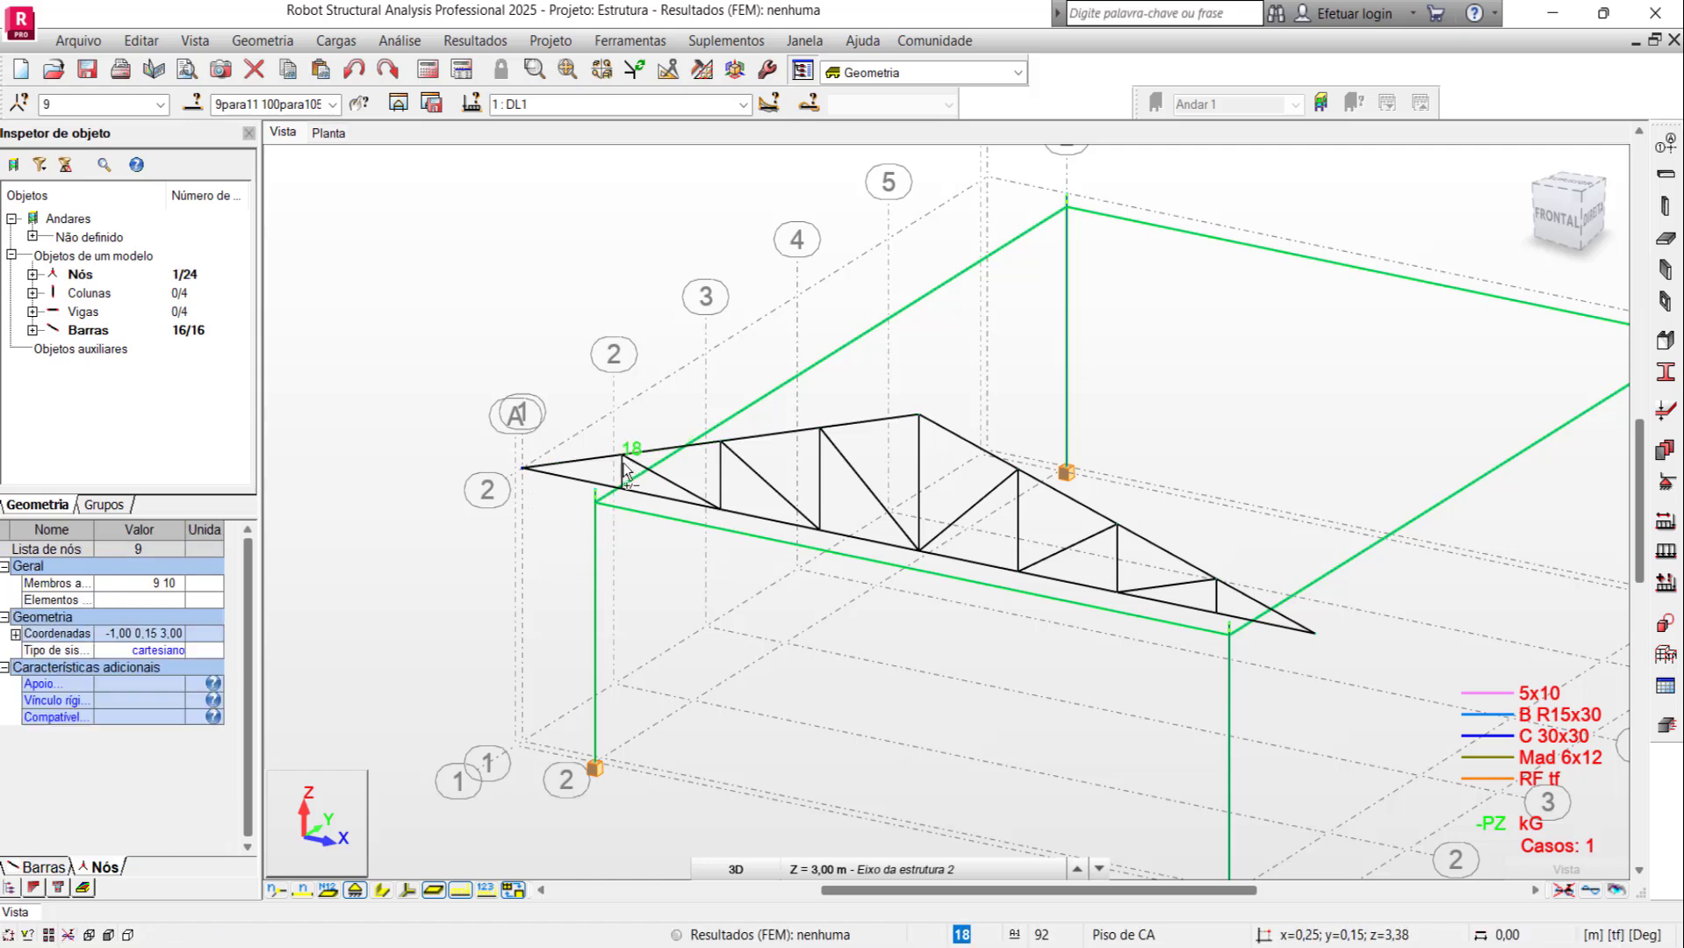
{"action": "left_click", "coordinate": [624, 464], "text": "ctrl"}
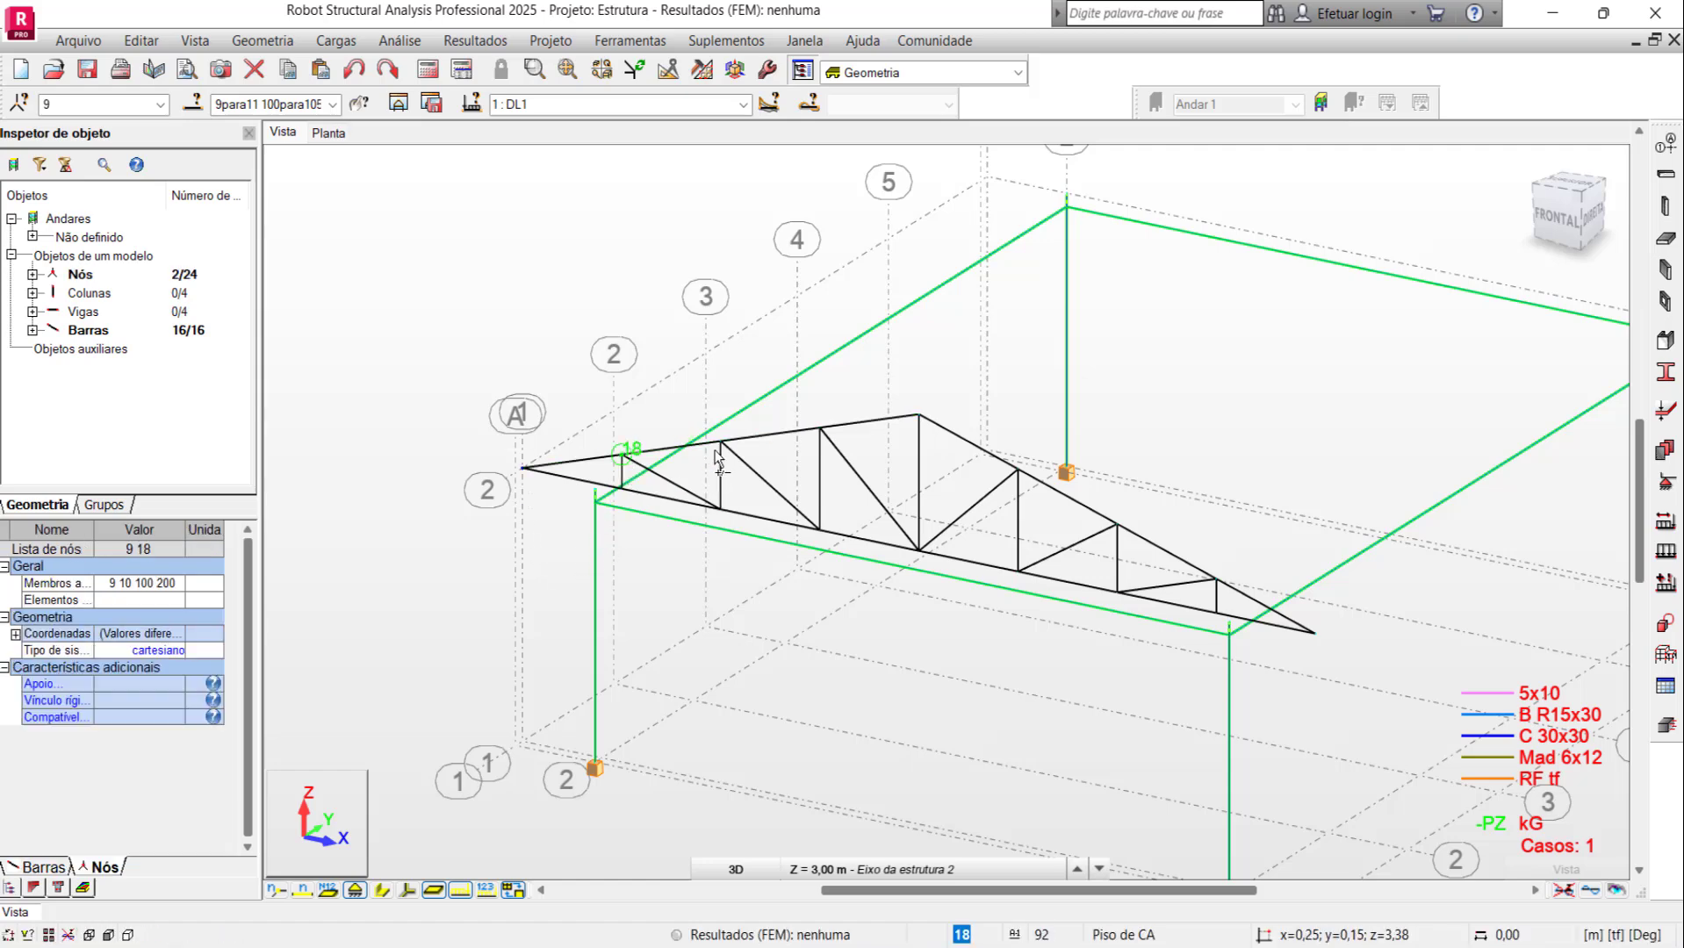
{"action": "left_click", "coordinate": [784, 499], "text": "ctrl"}
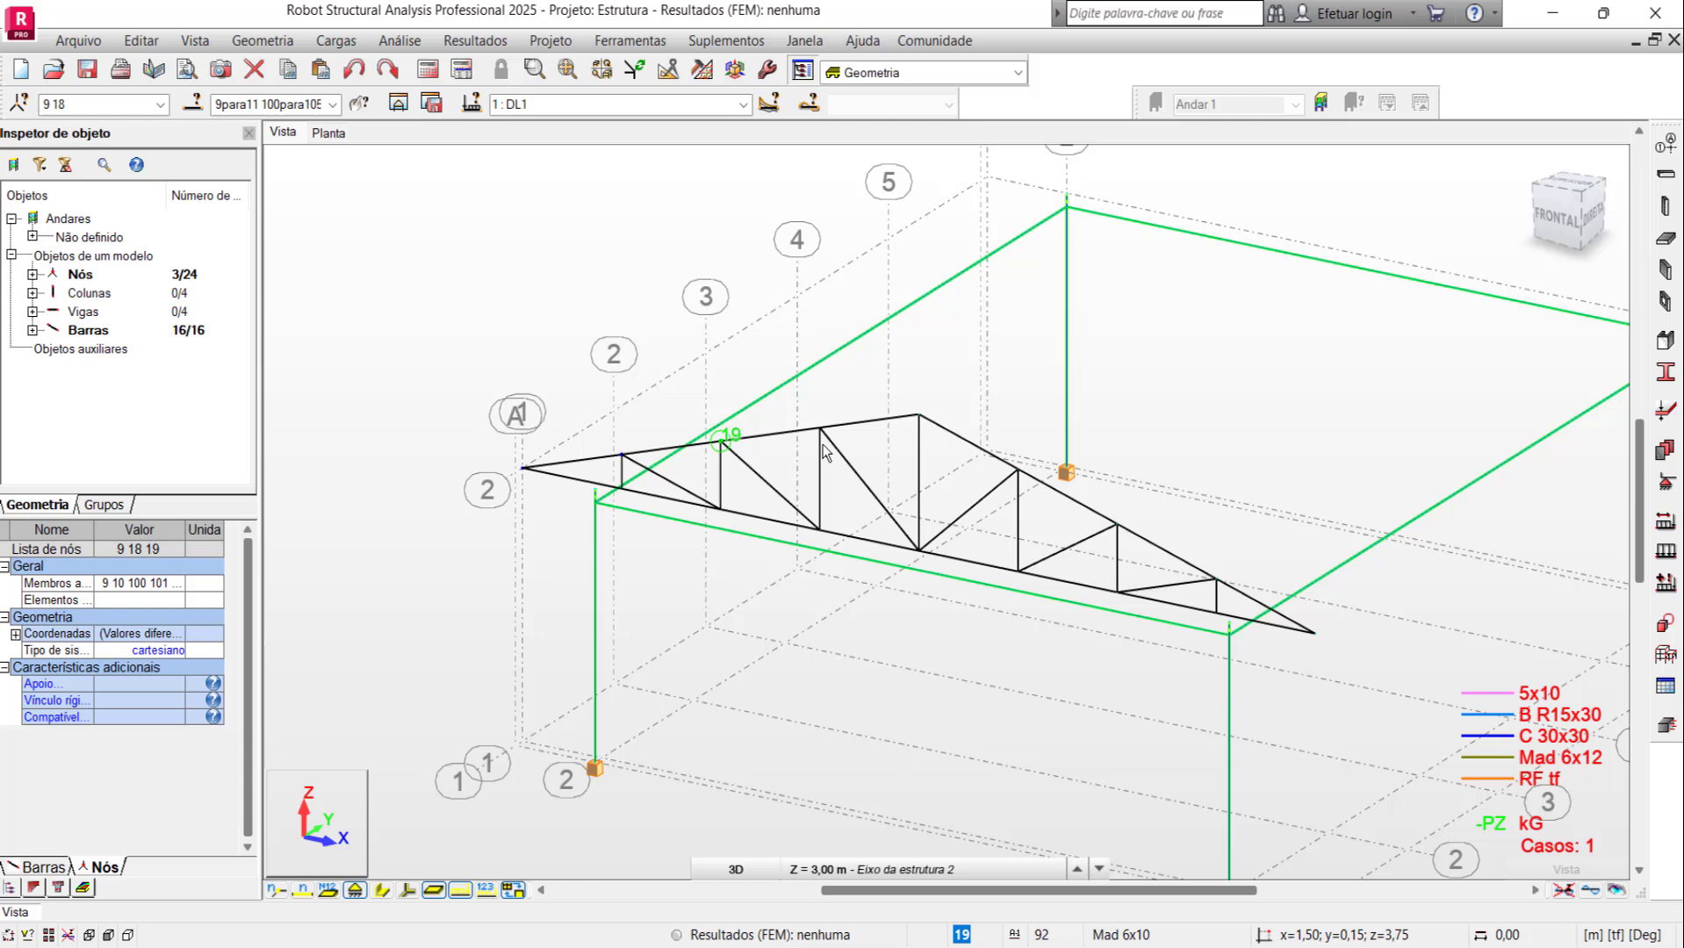
{"action": "left_click", "coordinate": [925, 428], "text": "ctrl"}
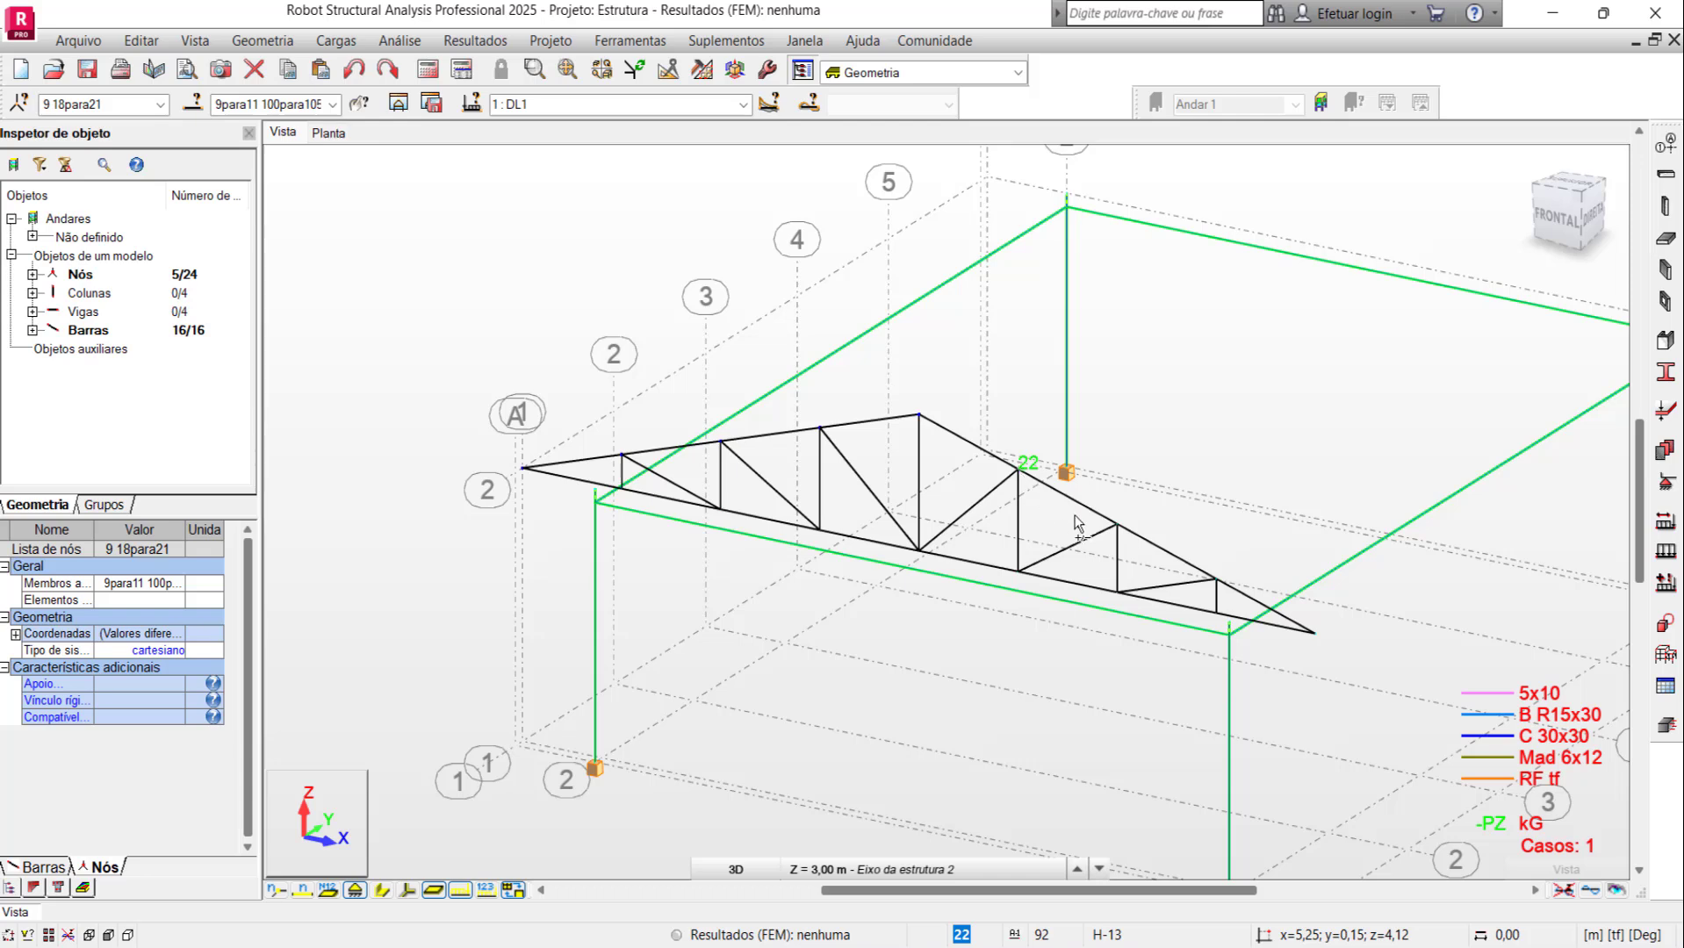
{"action": "left_click", "coordinate": [1078, 522], "text": "ctrl"}
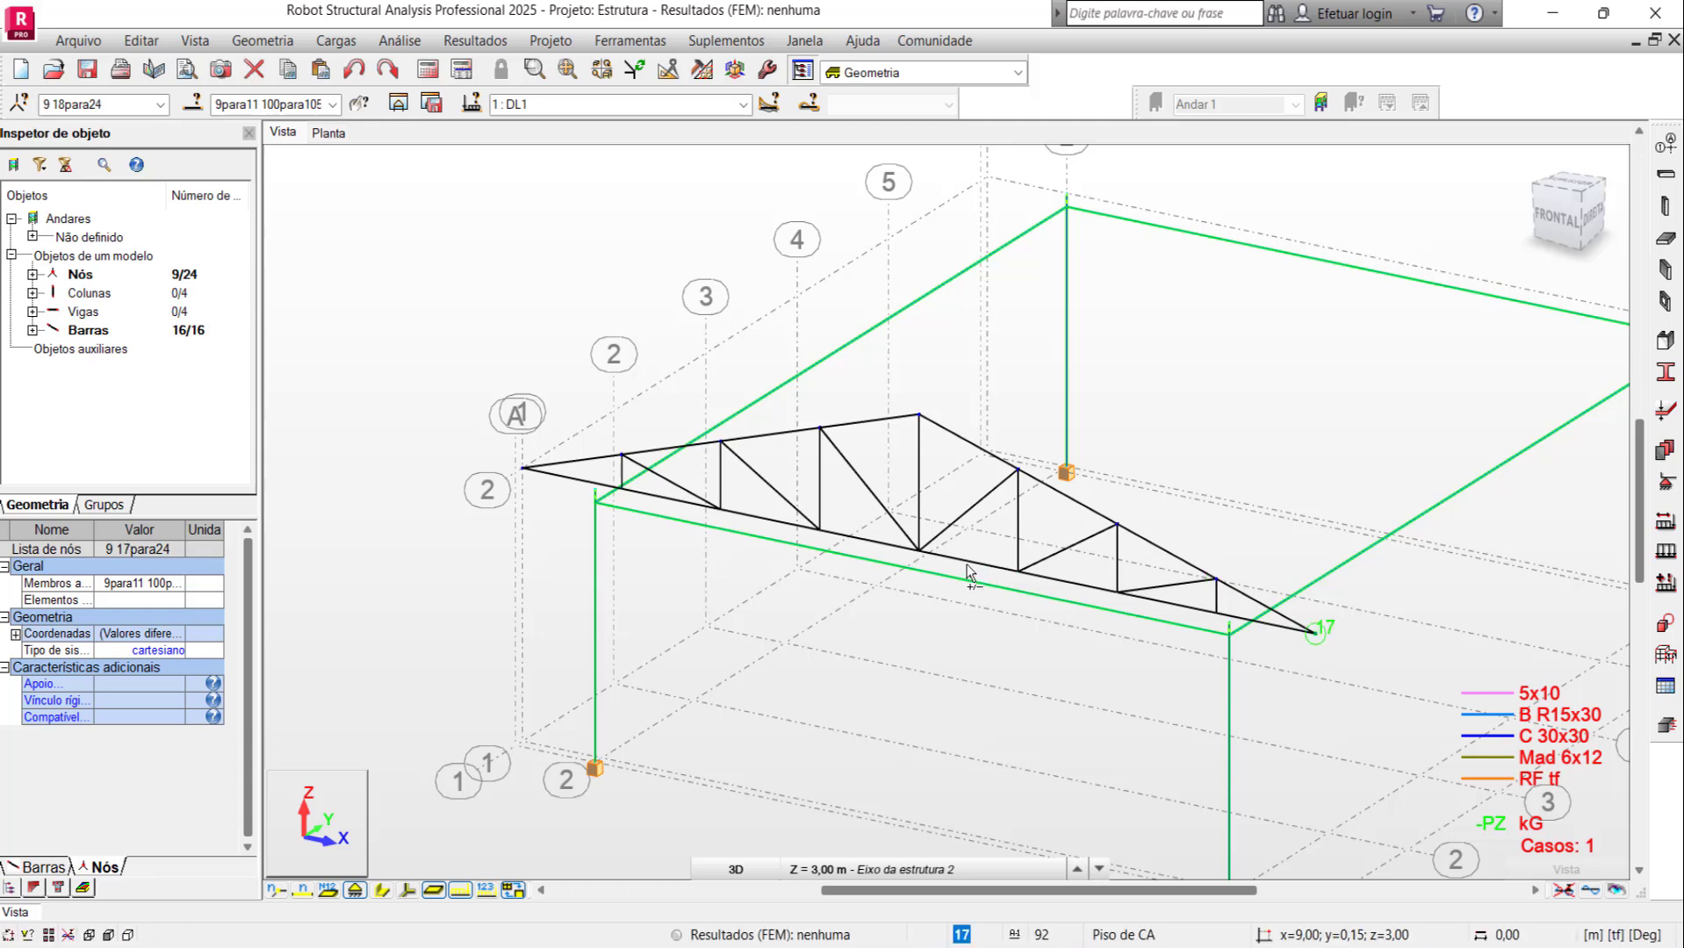
{"action": "left_click", "coordinate": [779, 603], "text": "ctrl"}
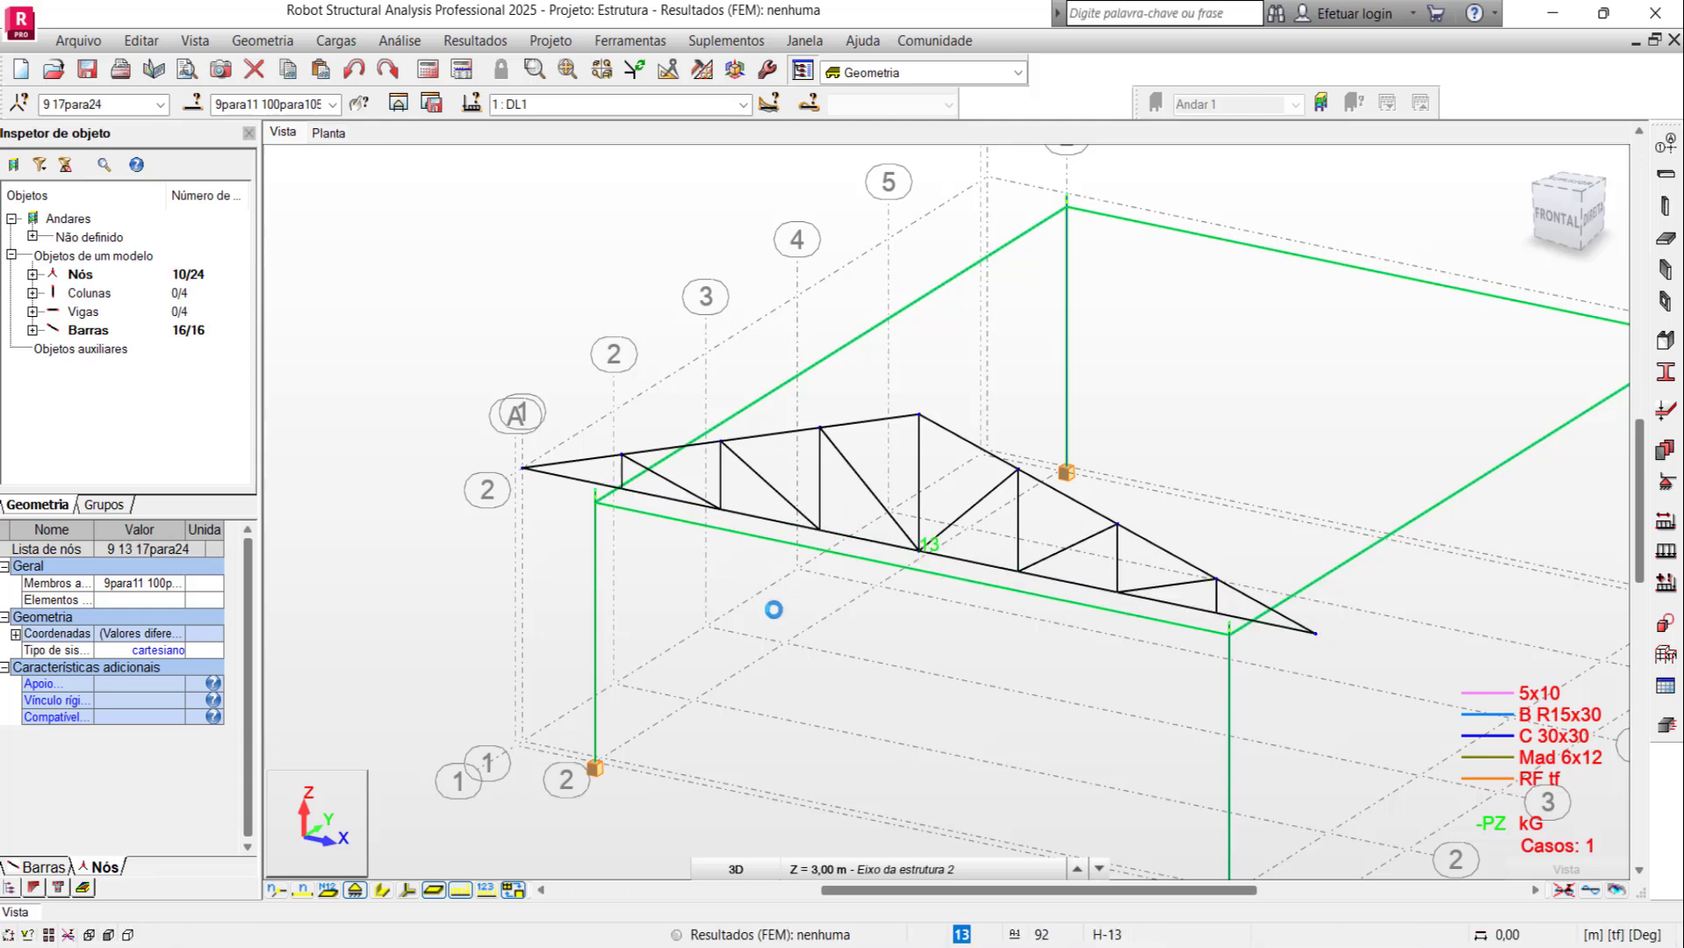
Step: Copy the truss 5 times at 0;2;0 with connecting Mad 6x10 purlins, showing solid sections
{"action": "left_click", "coordinate": [133, 41]}
{"action": "mouse_move", "coordinate": [241, 333]}
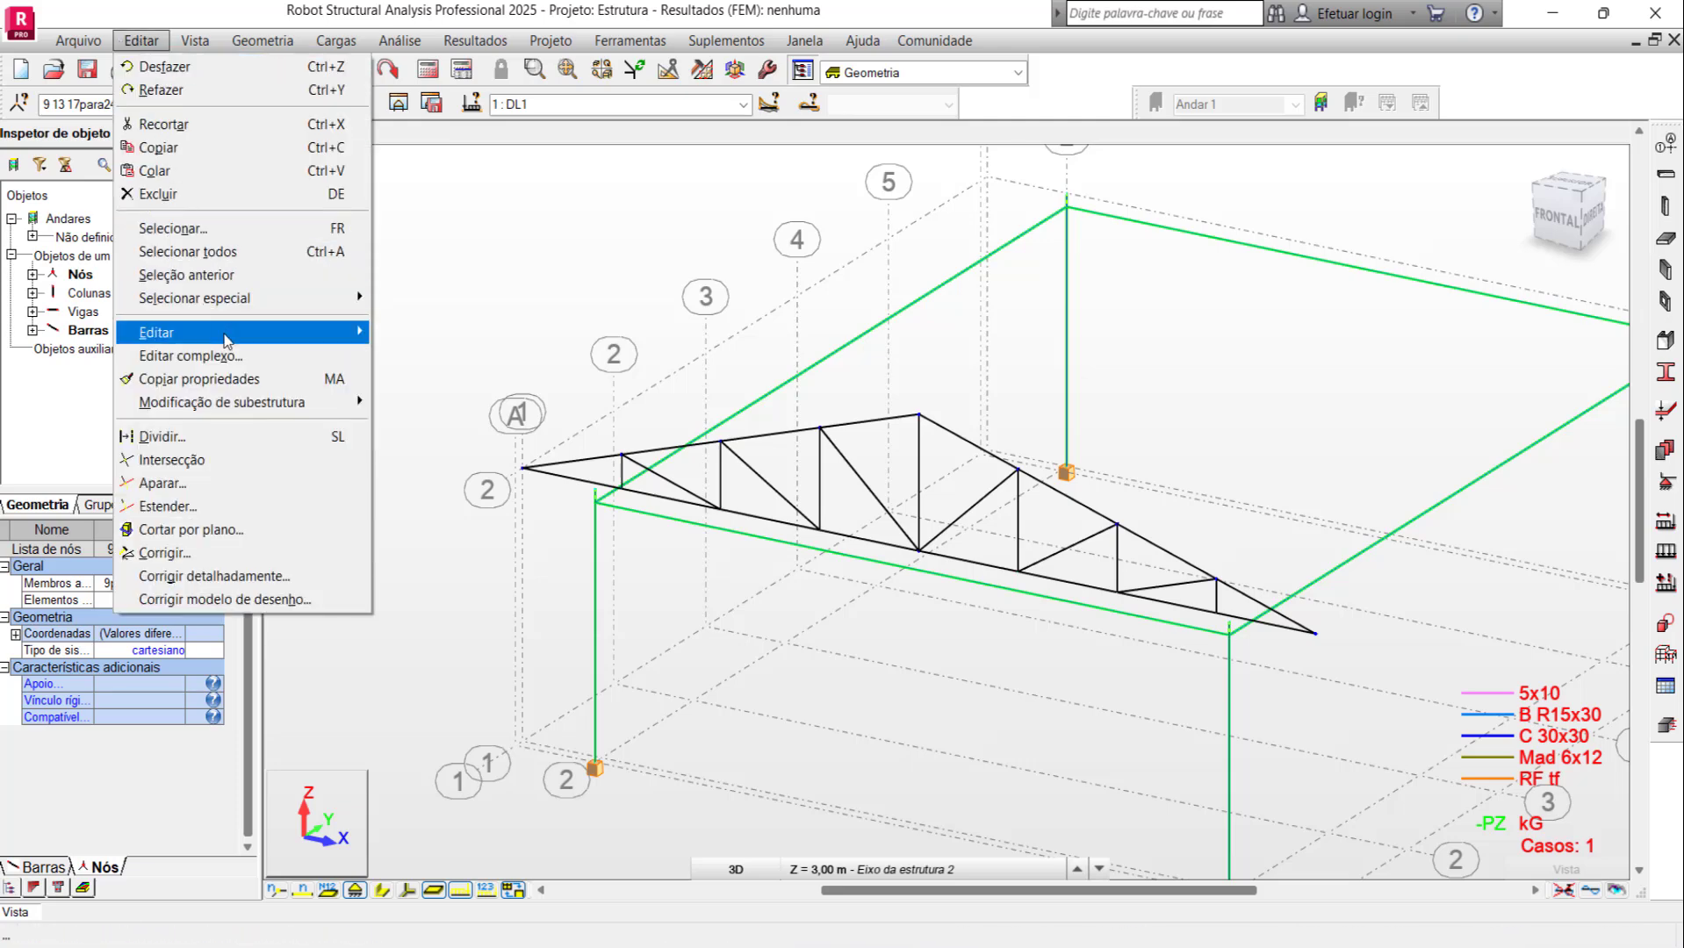
{"action": "left_click", "coordinate": [470, 337]}
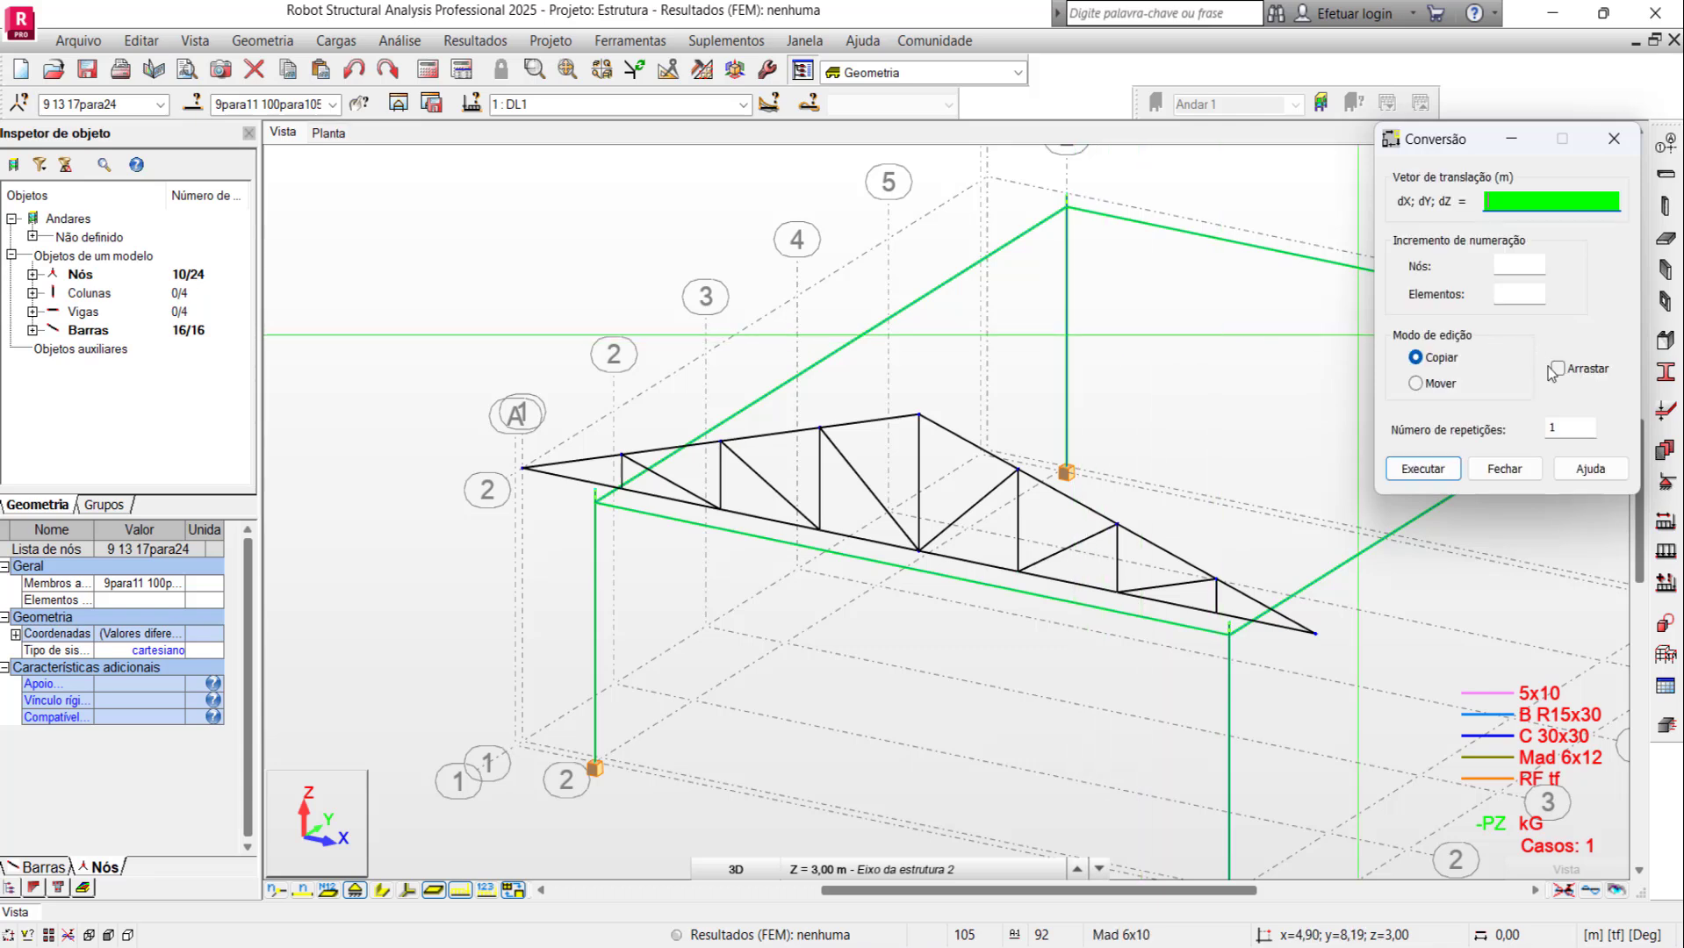
{"action": "left_click", "coordinate": [1557, 369]}
{"action": "left_click", "coordinate": [1575, 422]}
{"action": "type", "text": "5"}
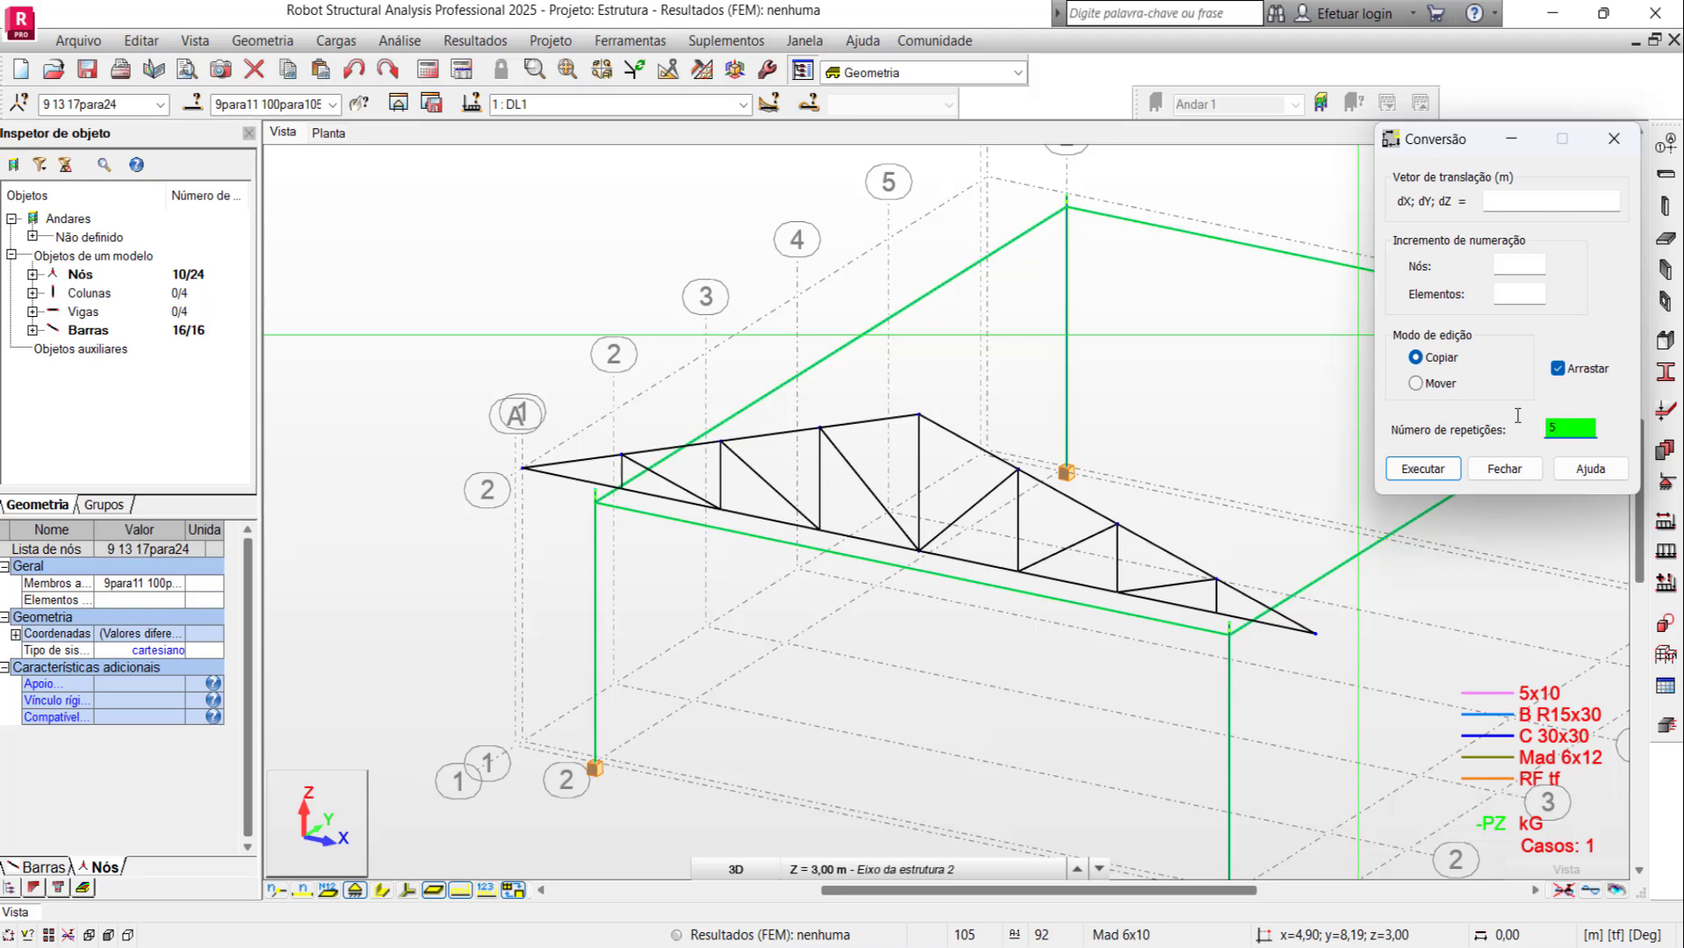
{"action": "left_click", "coordinate": [531, 467]}
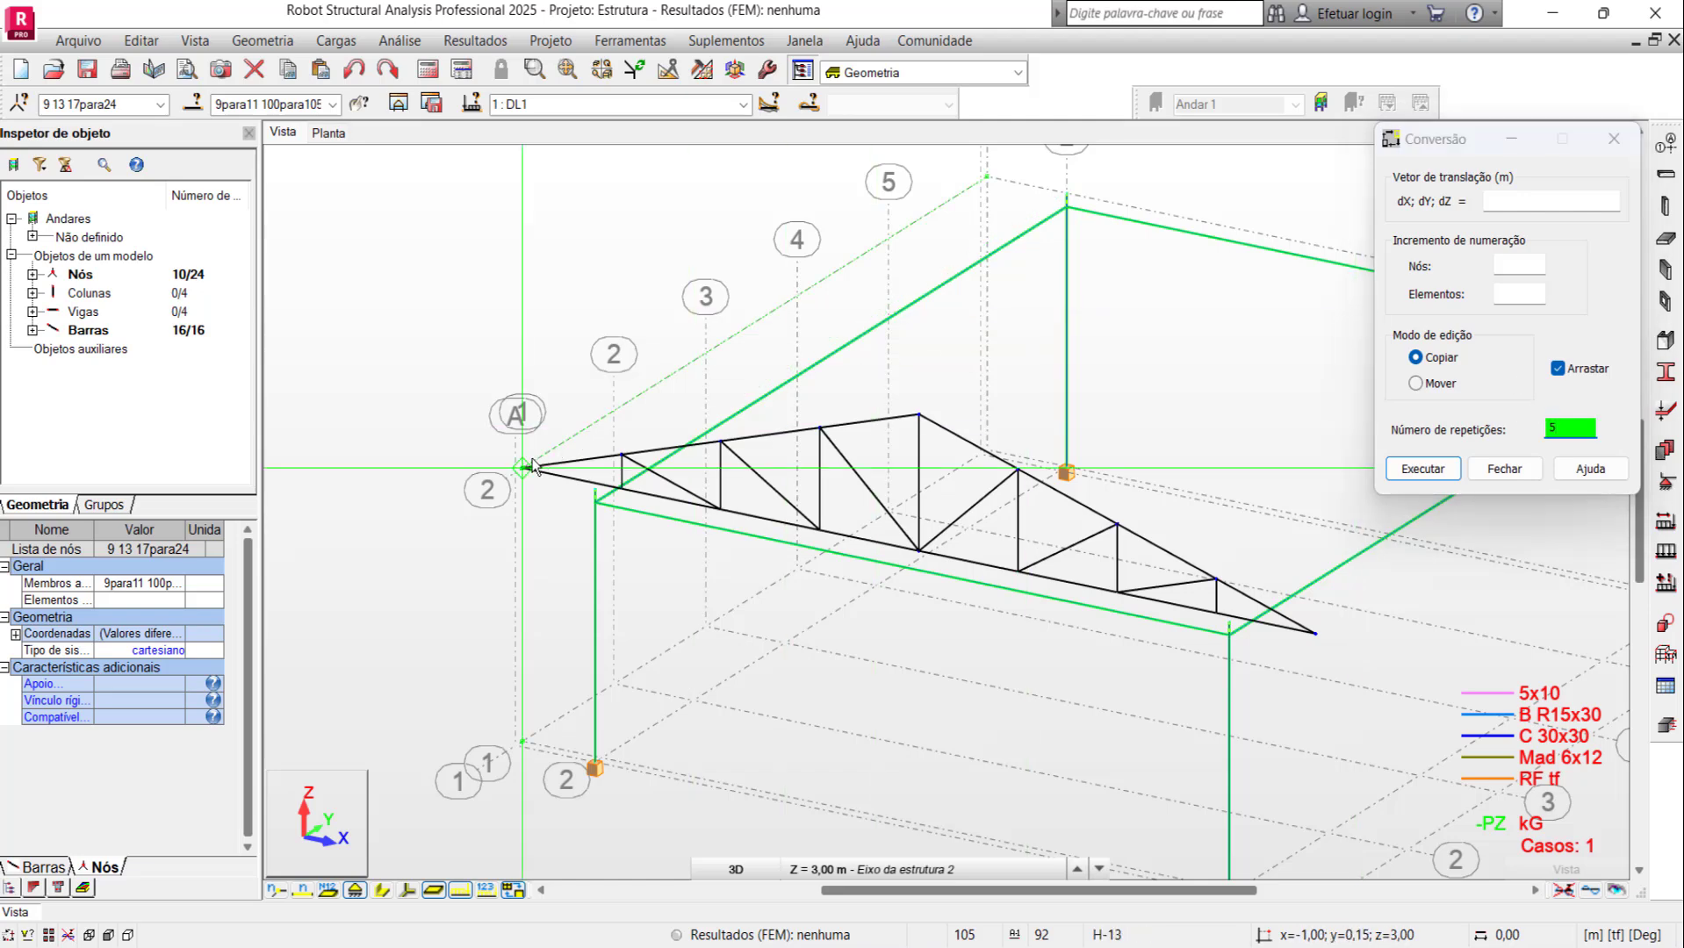
{"action": "left_click", "coordinate": [615, 410]}
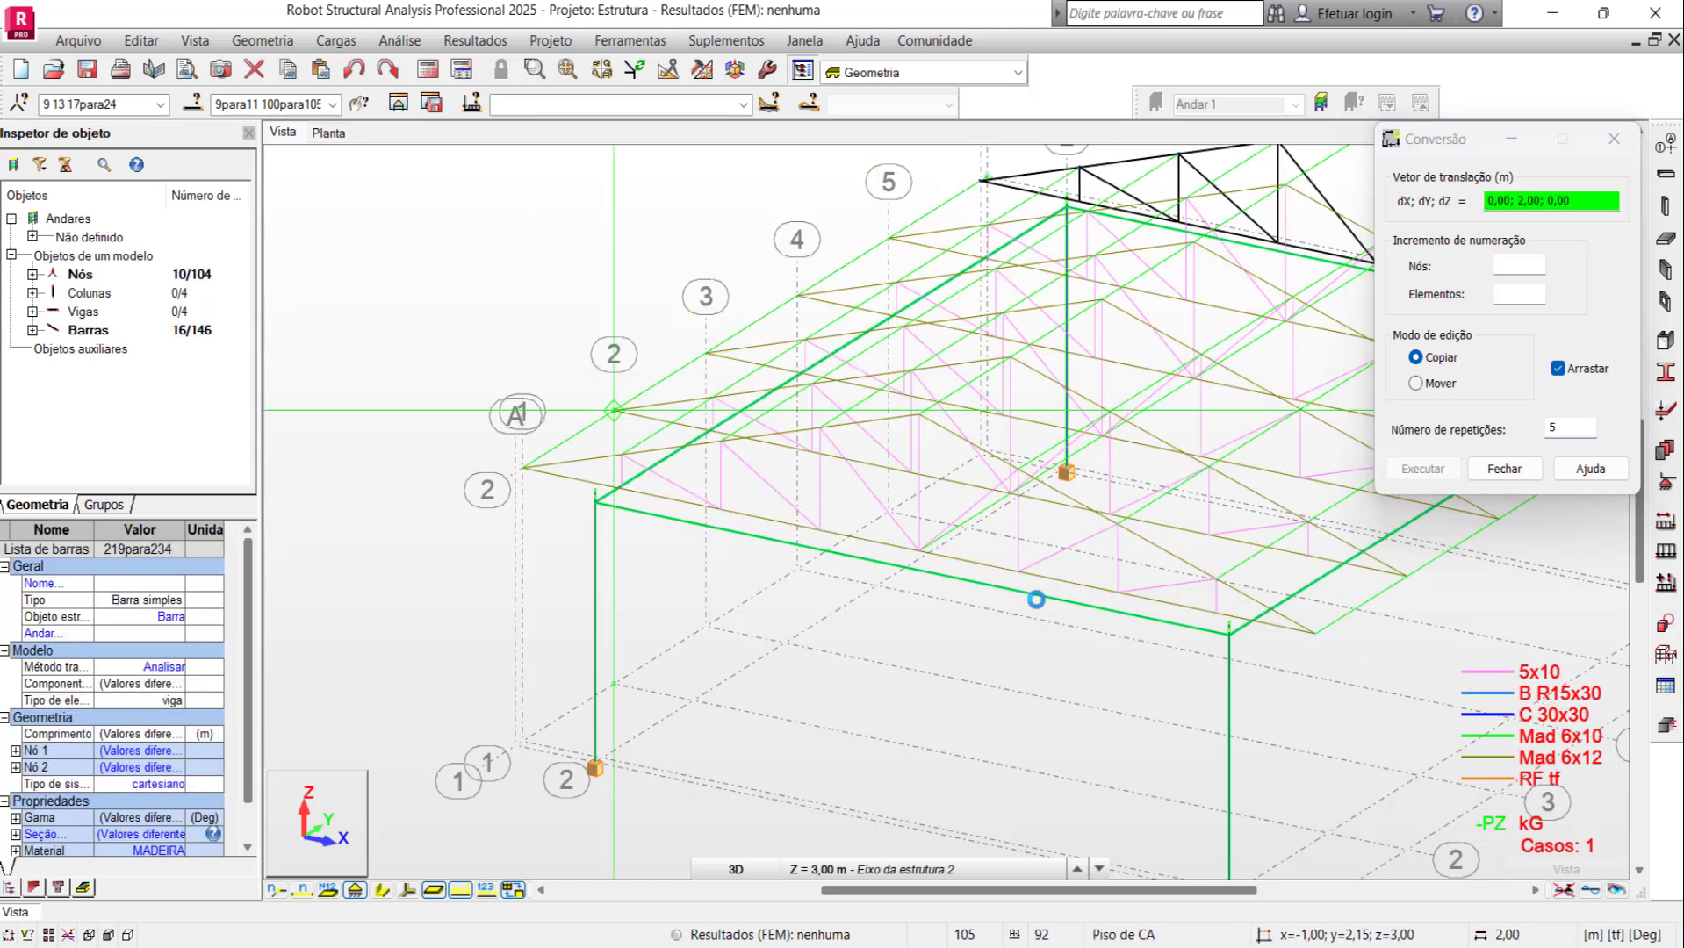
{"action": "left_click", "coordinate": [1510, 471]}
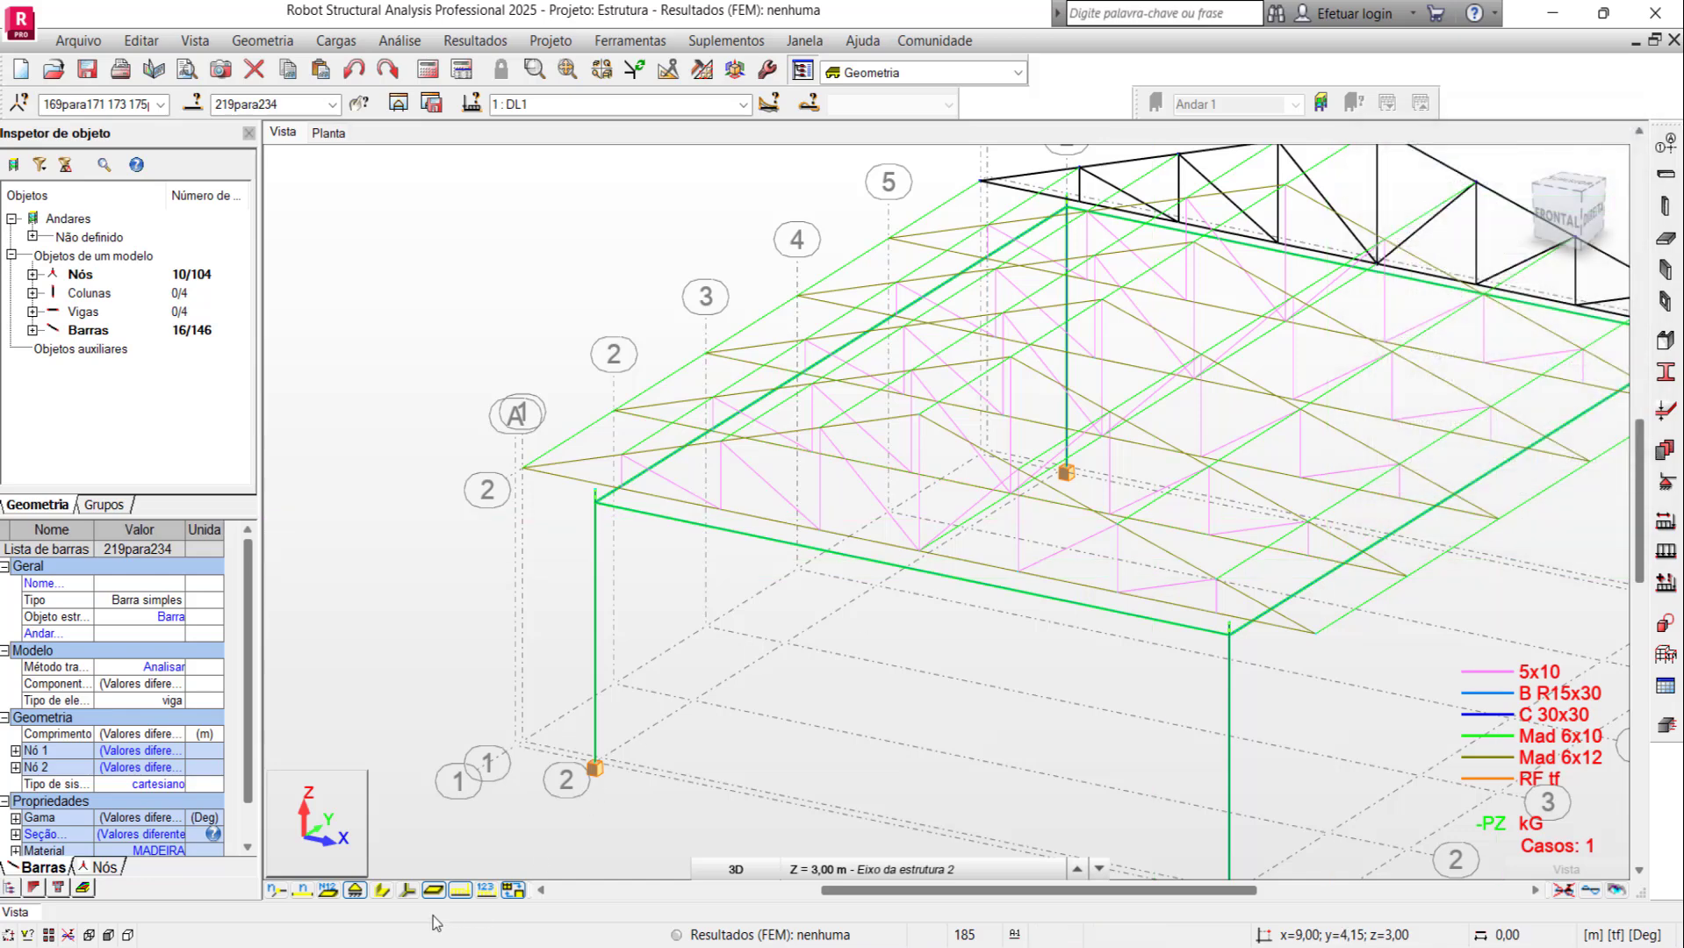
{"action": "left_click", "coordinate": [383, 889]}
{"action": "scroll", "coordinate": [812, 609], "scroll_direction": "down", "scroll_amount": 5}
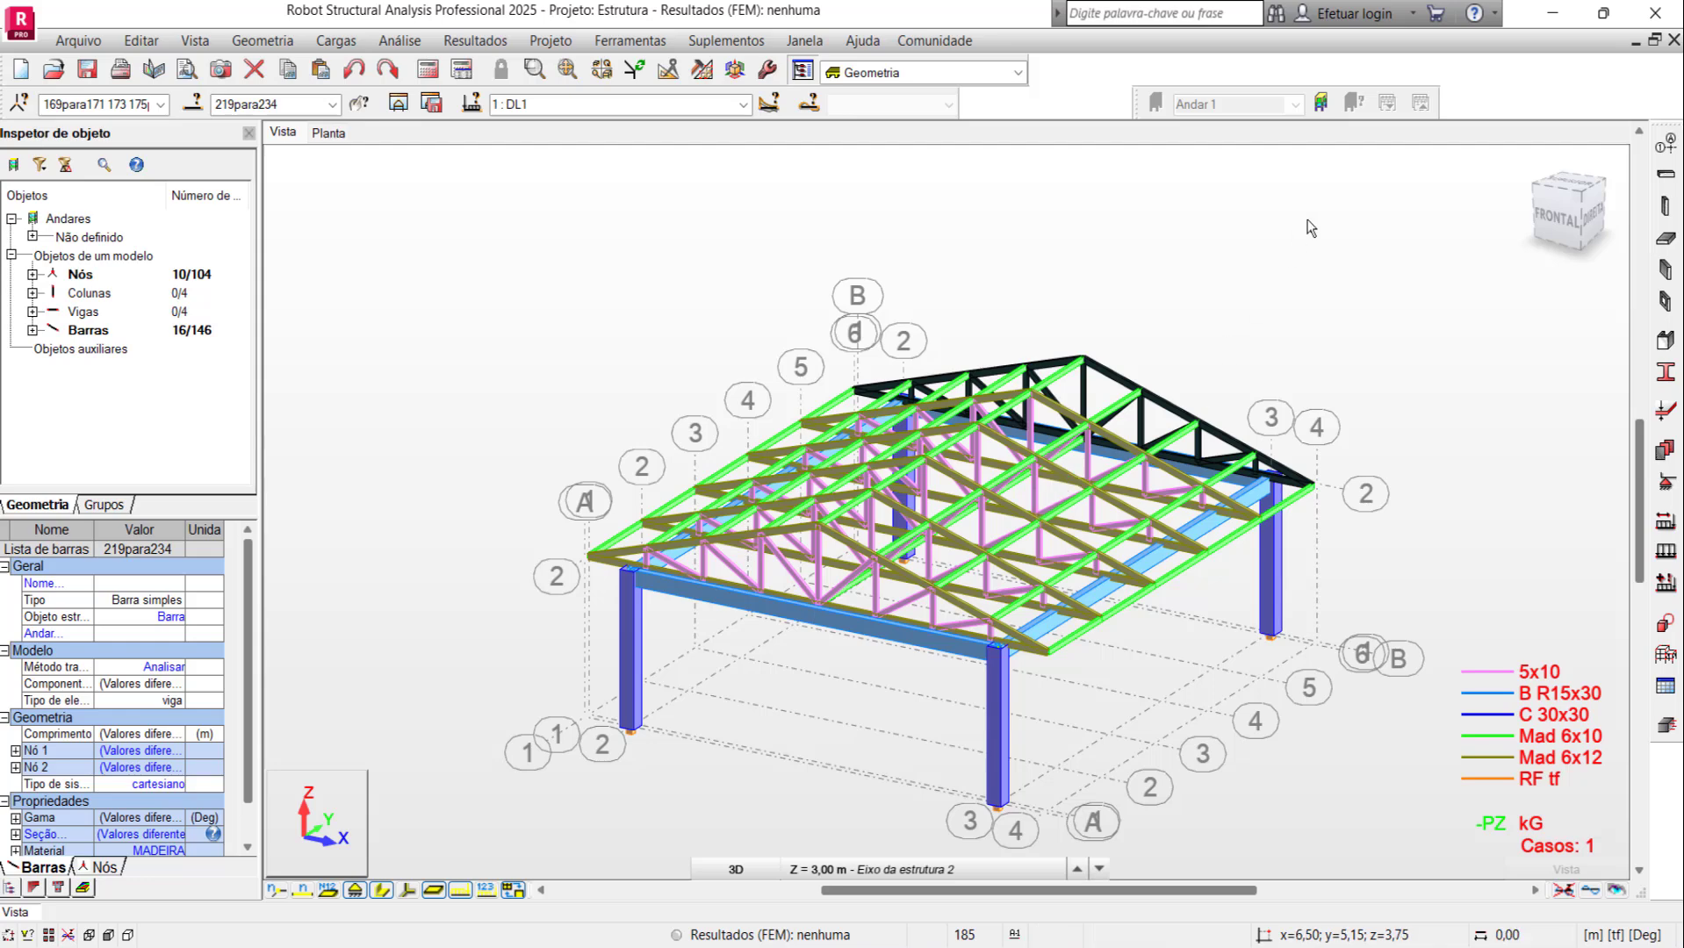
{"action": "left_click", "coordinate": [1131, 422]}
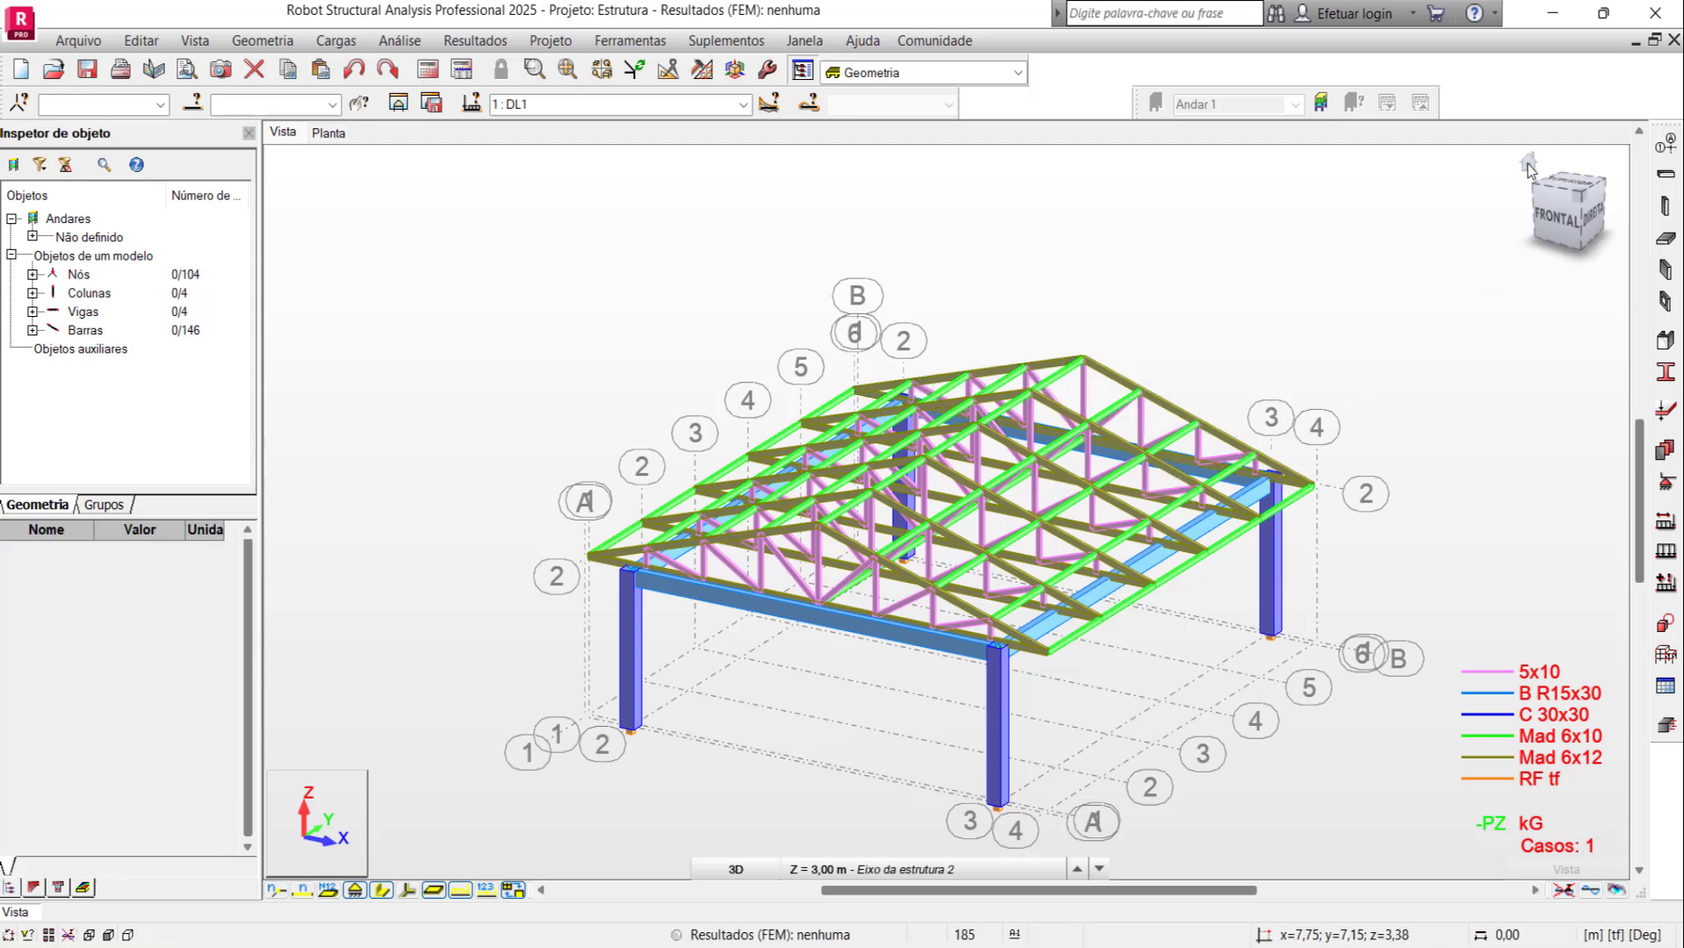
{"action": "middle_click_drag", "start_coordinate": [1482, 216], "coordinate": [1346, 538], "text": "shift"}
{"action": "middle_click_drag", "start_coordinate": [1402, 485], "coordinate": [1270, 505], "text": "shift"}
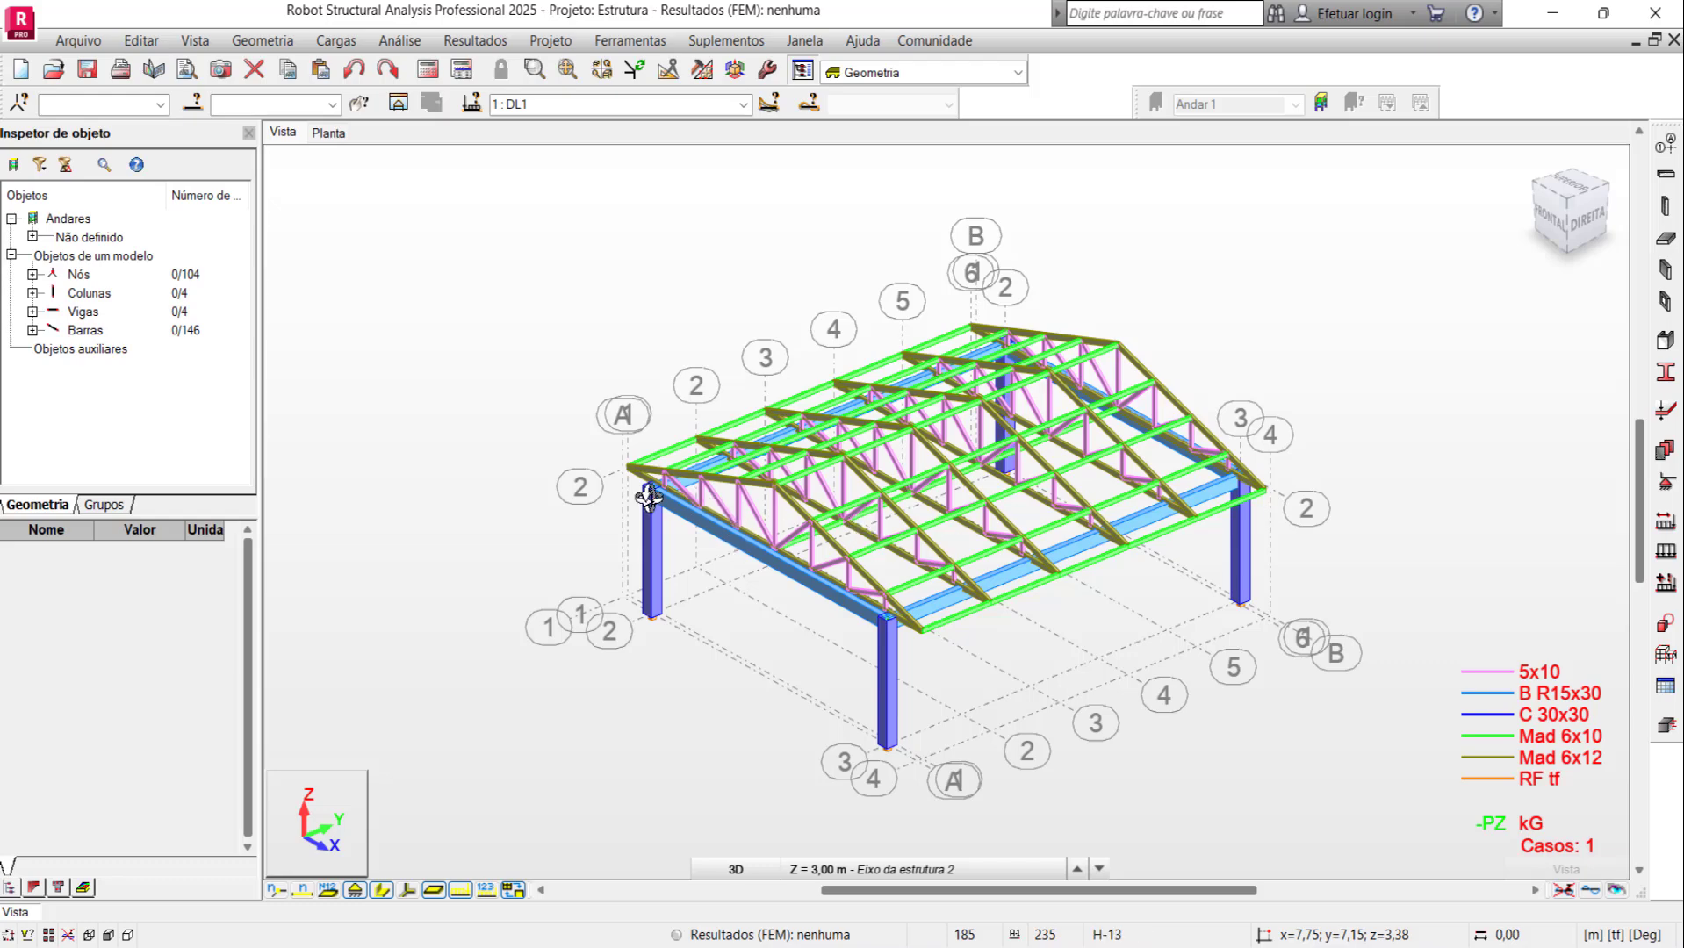
{"action": "scroll", "coordinate": [648, 496], "scroll_direction": "up", "scroll_amount": 5}
{"action": "scroll", "coordinate": [749, 484], "scroll_direction": "down", "scroll_amount": 2}
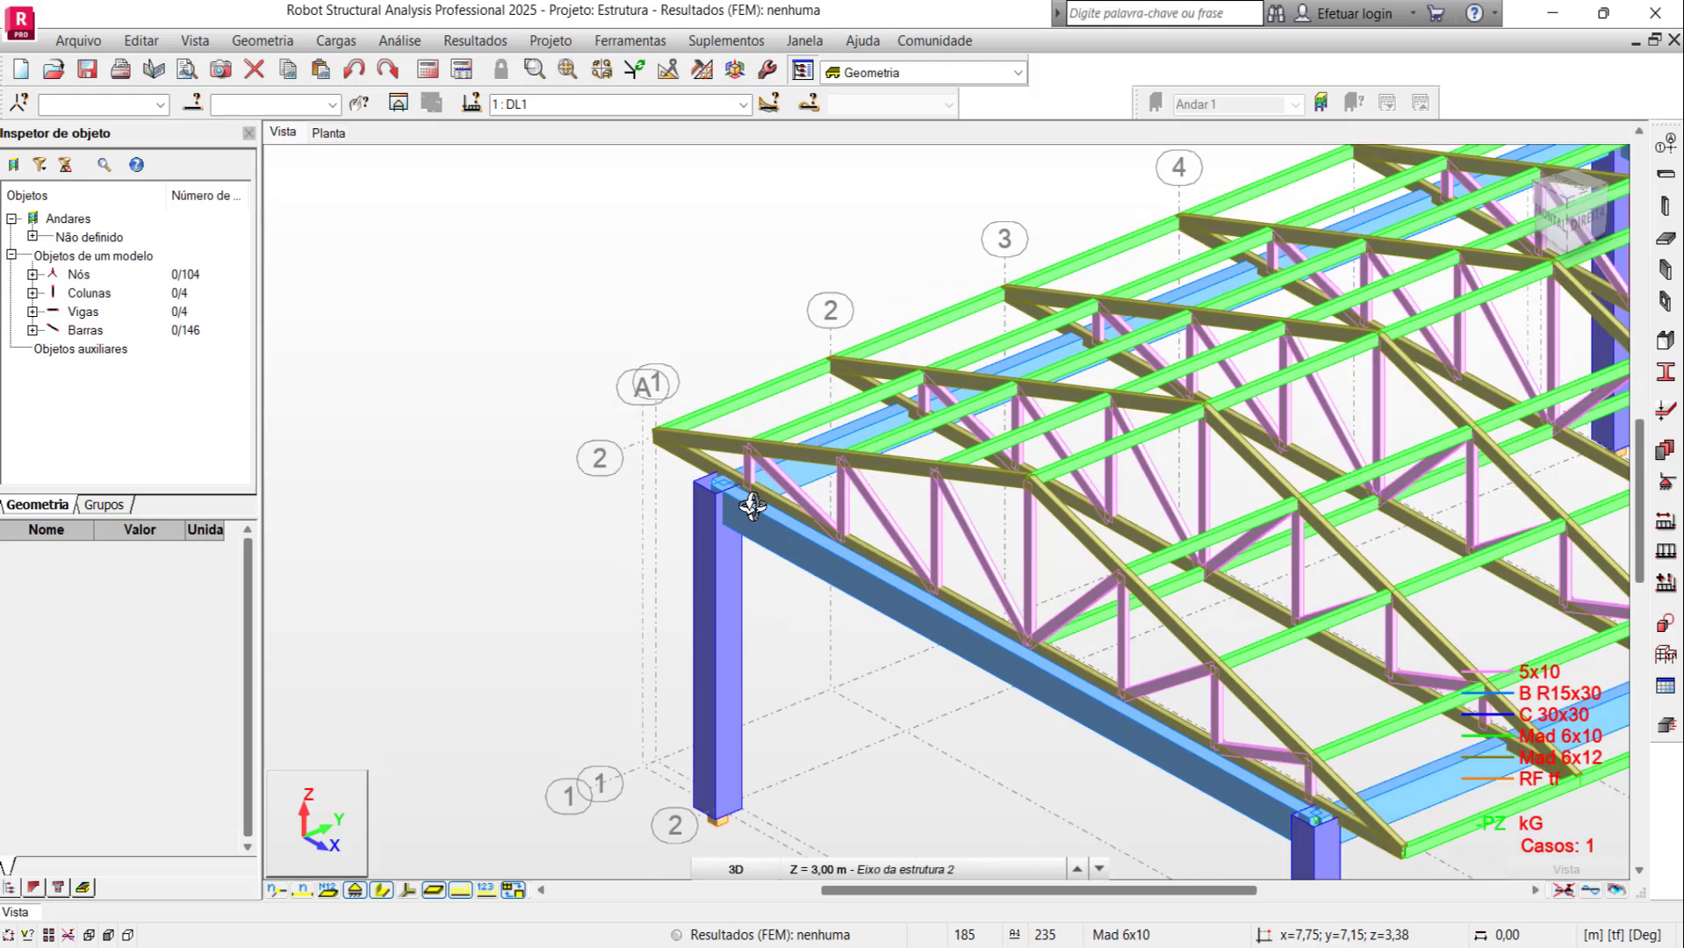
{"action": "scroll", "coordinate": [752, 496], "scroll_direction": "down", "scroll_amount": 2}
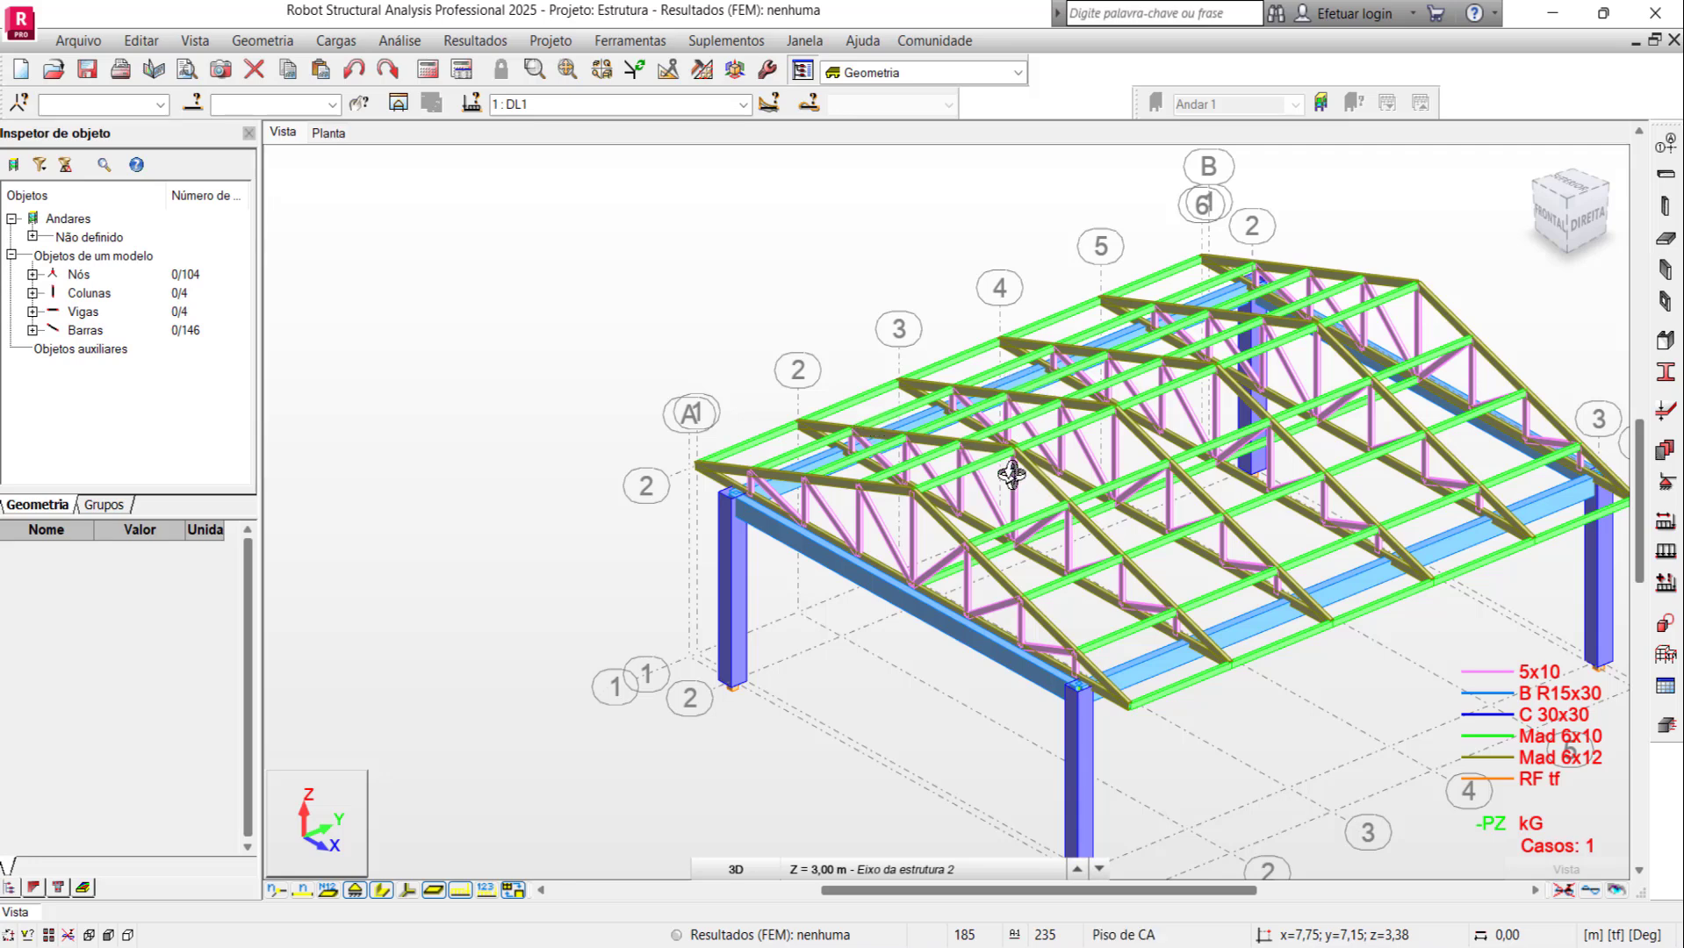
Step: Run the static analysis past the instability warnings, giving FZ=2,05 column reactions under DL1
{"action": "left_click", "coordinate": [427, 70]}
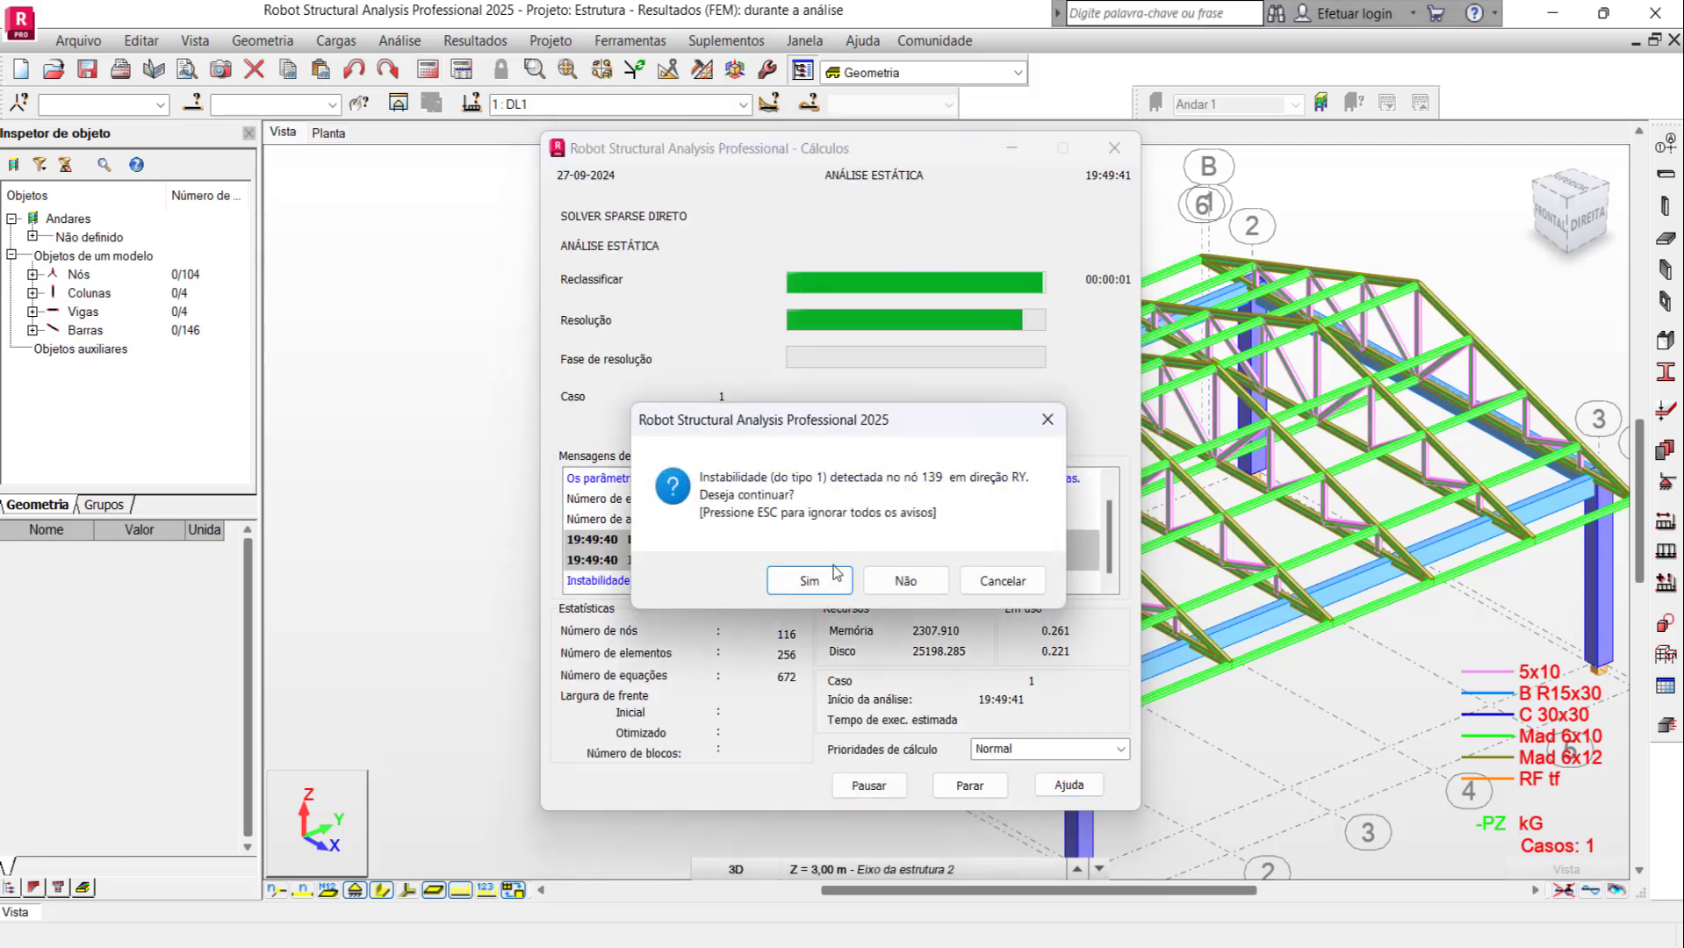
{"action": "key", "text": "Return"}
{"action": "key", "text": "Escape"}
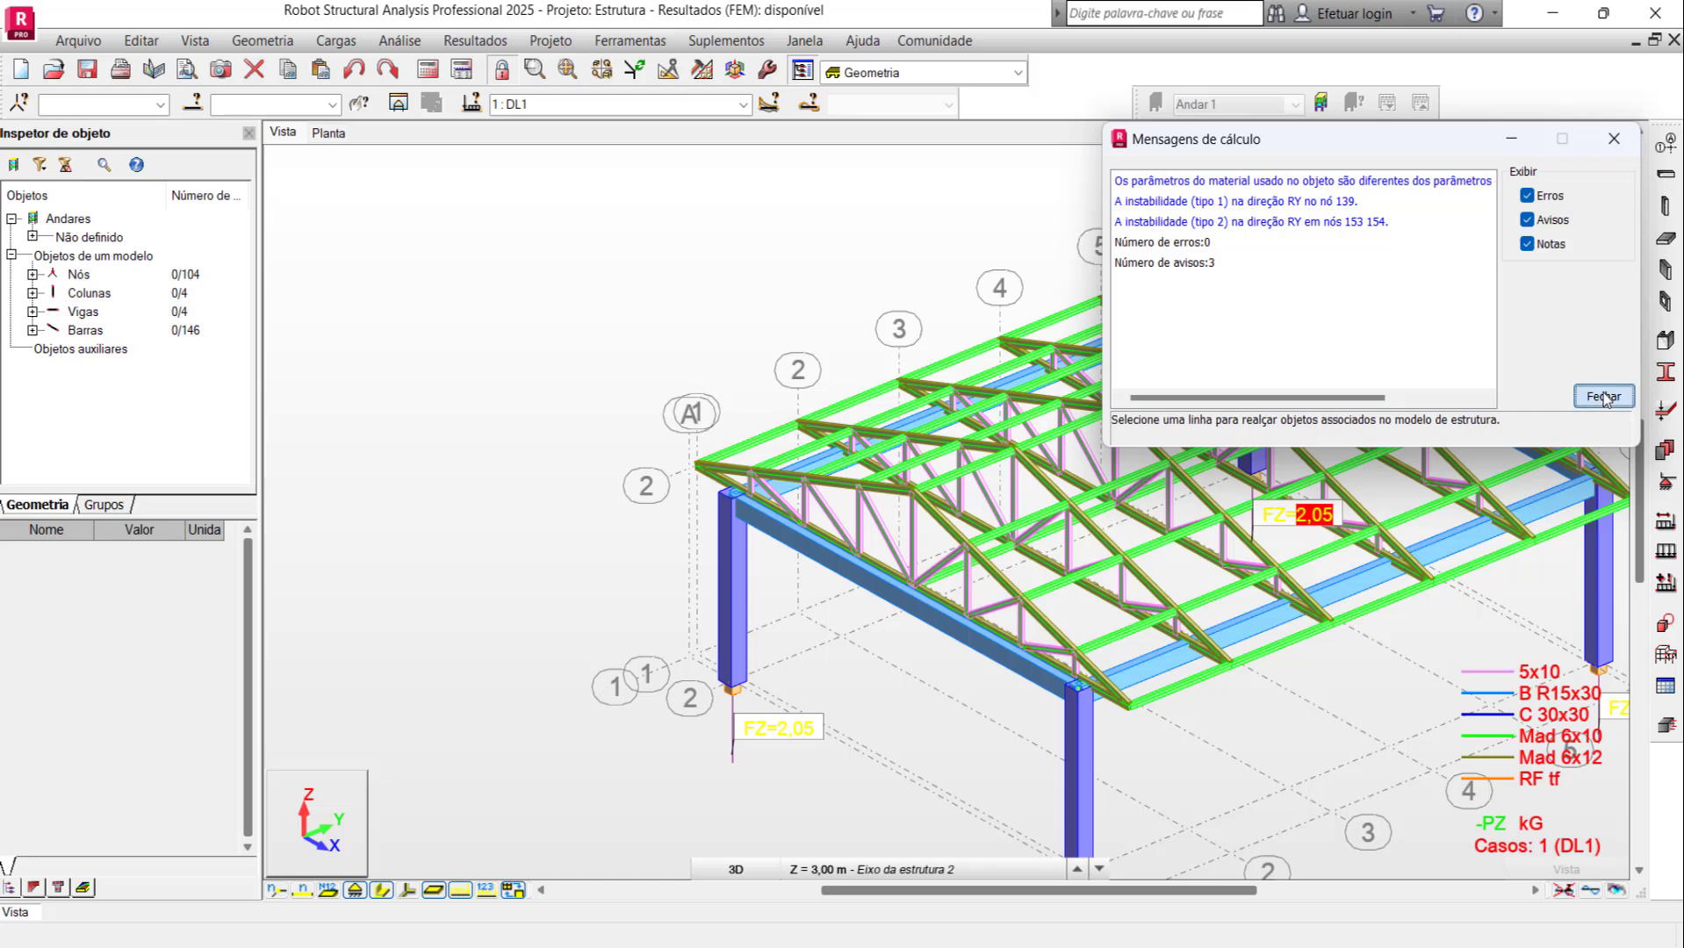
{"action": "left_click", "coordinate": [1603, 398]}
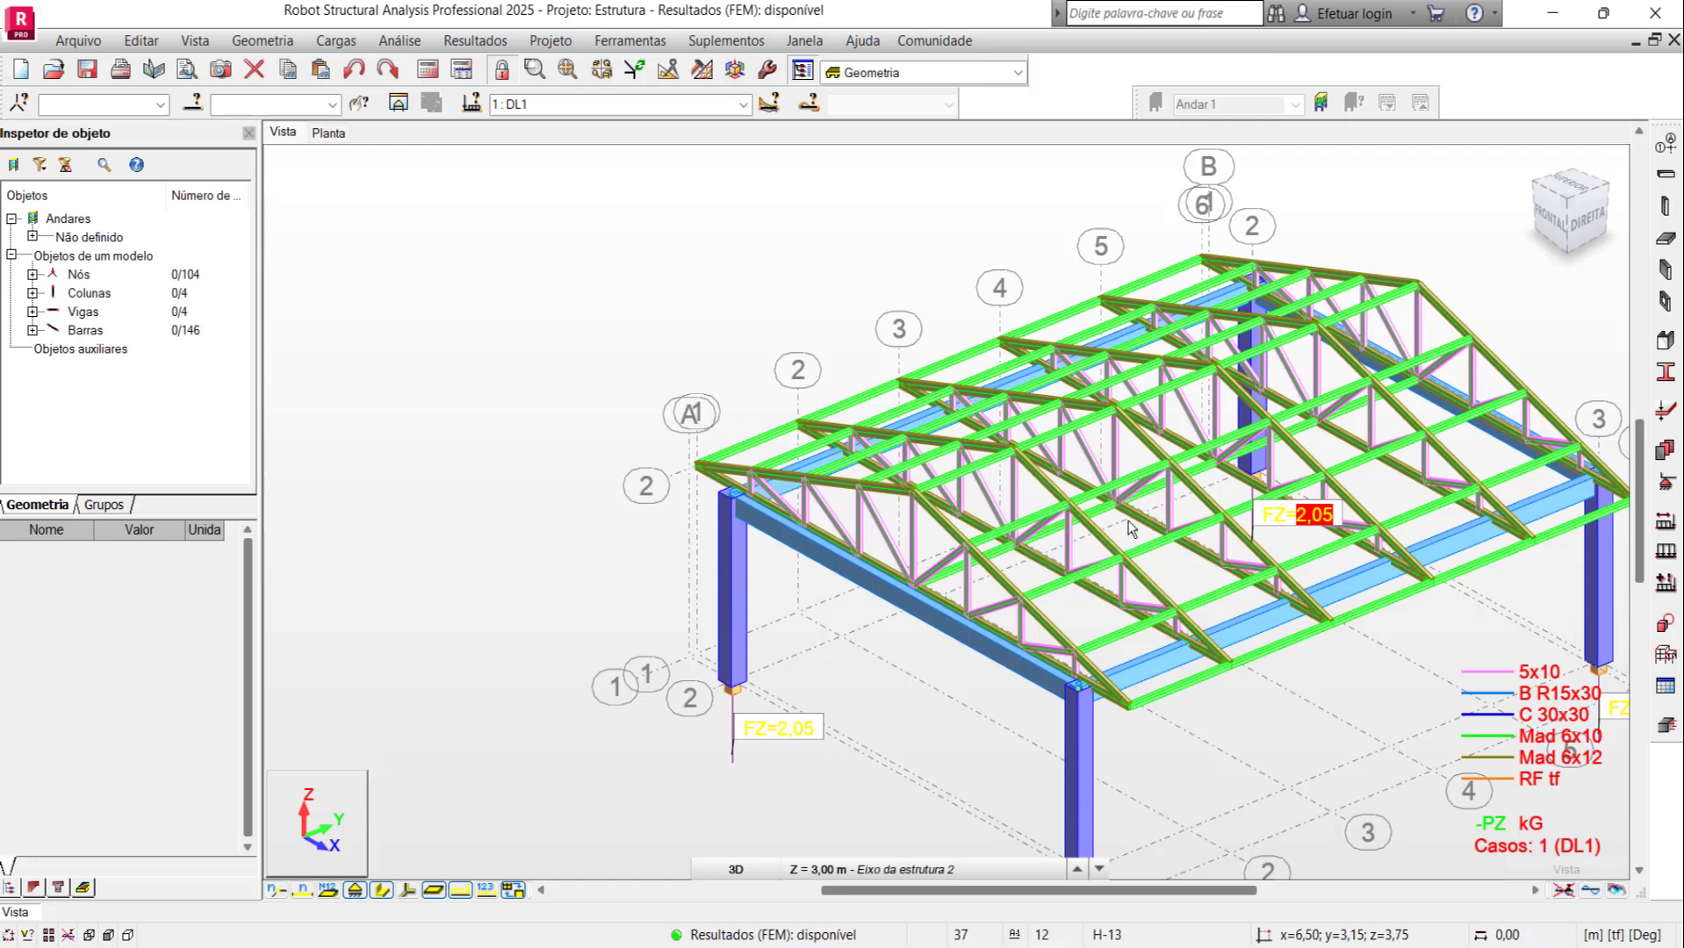
{"action": "mouse_move", "coordinate": [1572, 204]}
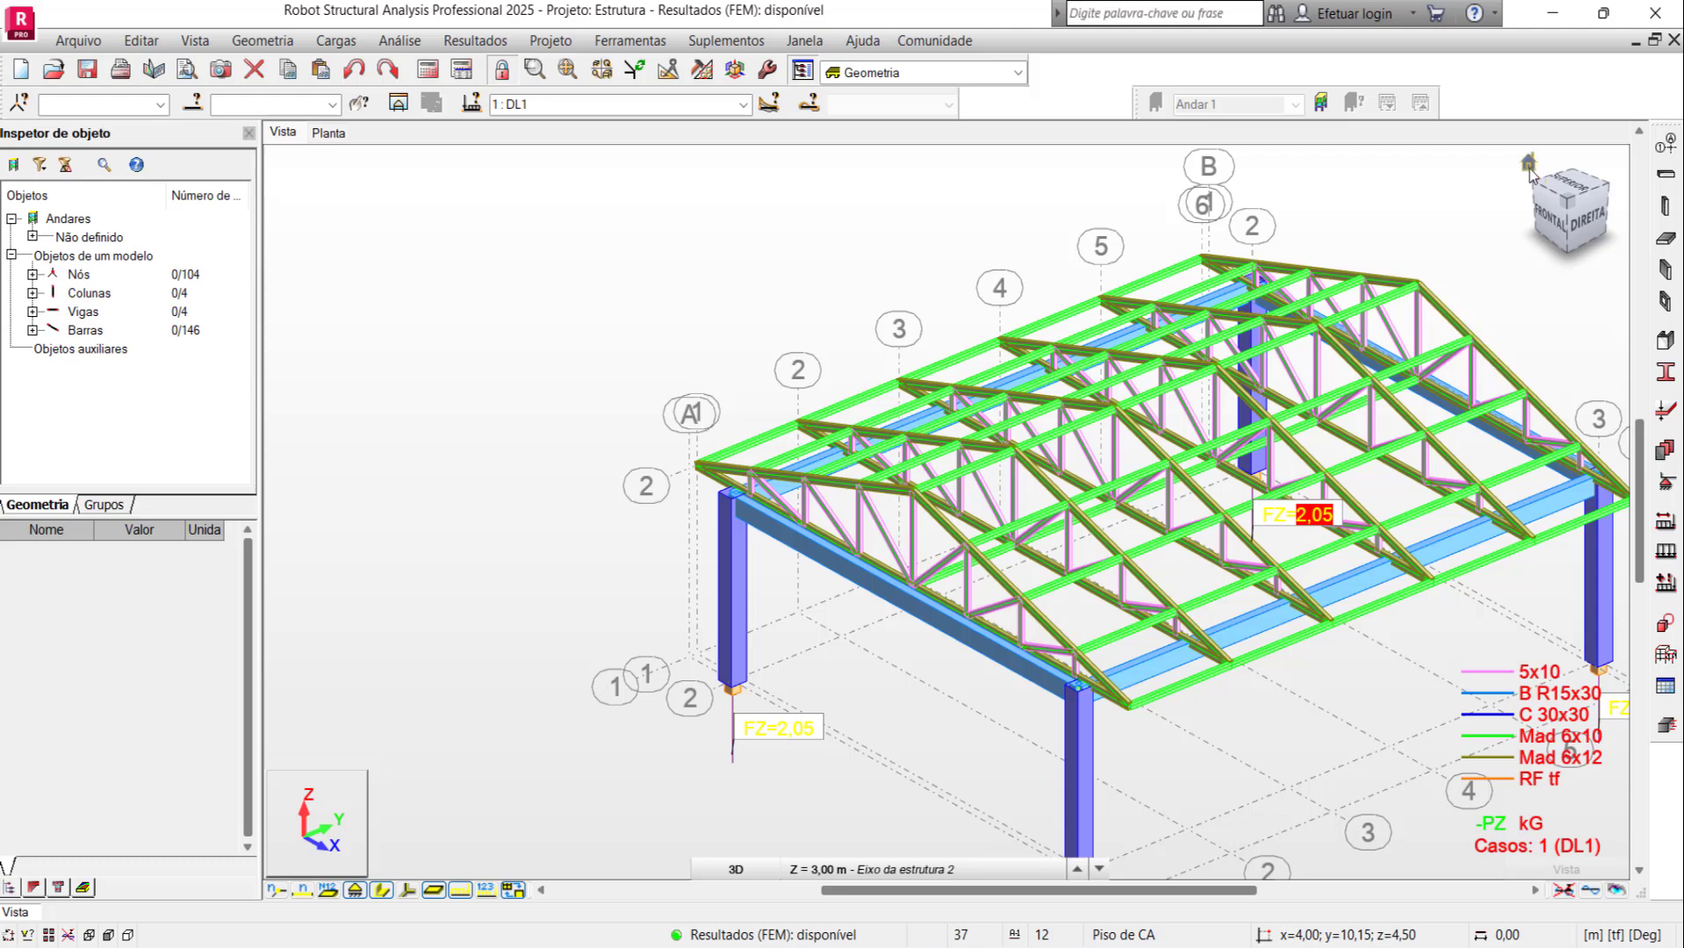
Step: Orbit and zoom in on the roof, then open the Geometria menu
{"action": "mouse_move", "coordinate": [1532, 171]}
{"action": "left_mouse_down"}
{"action": "mouse_move", "coordinate": [1345, 336]}
{"action": "mouse_move", "coordinate": [1413, 331]}
{"action": "left_mouse_up"}
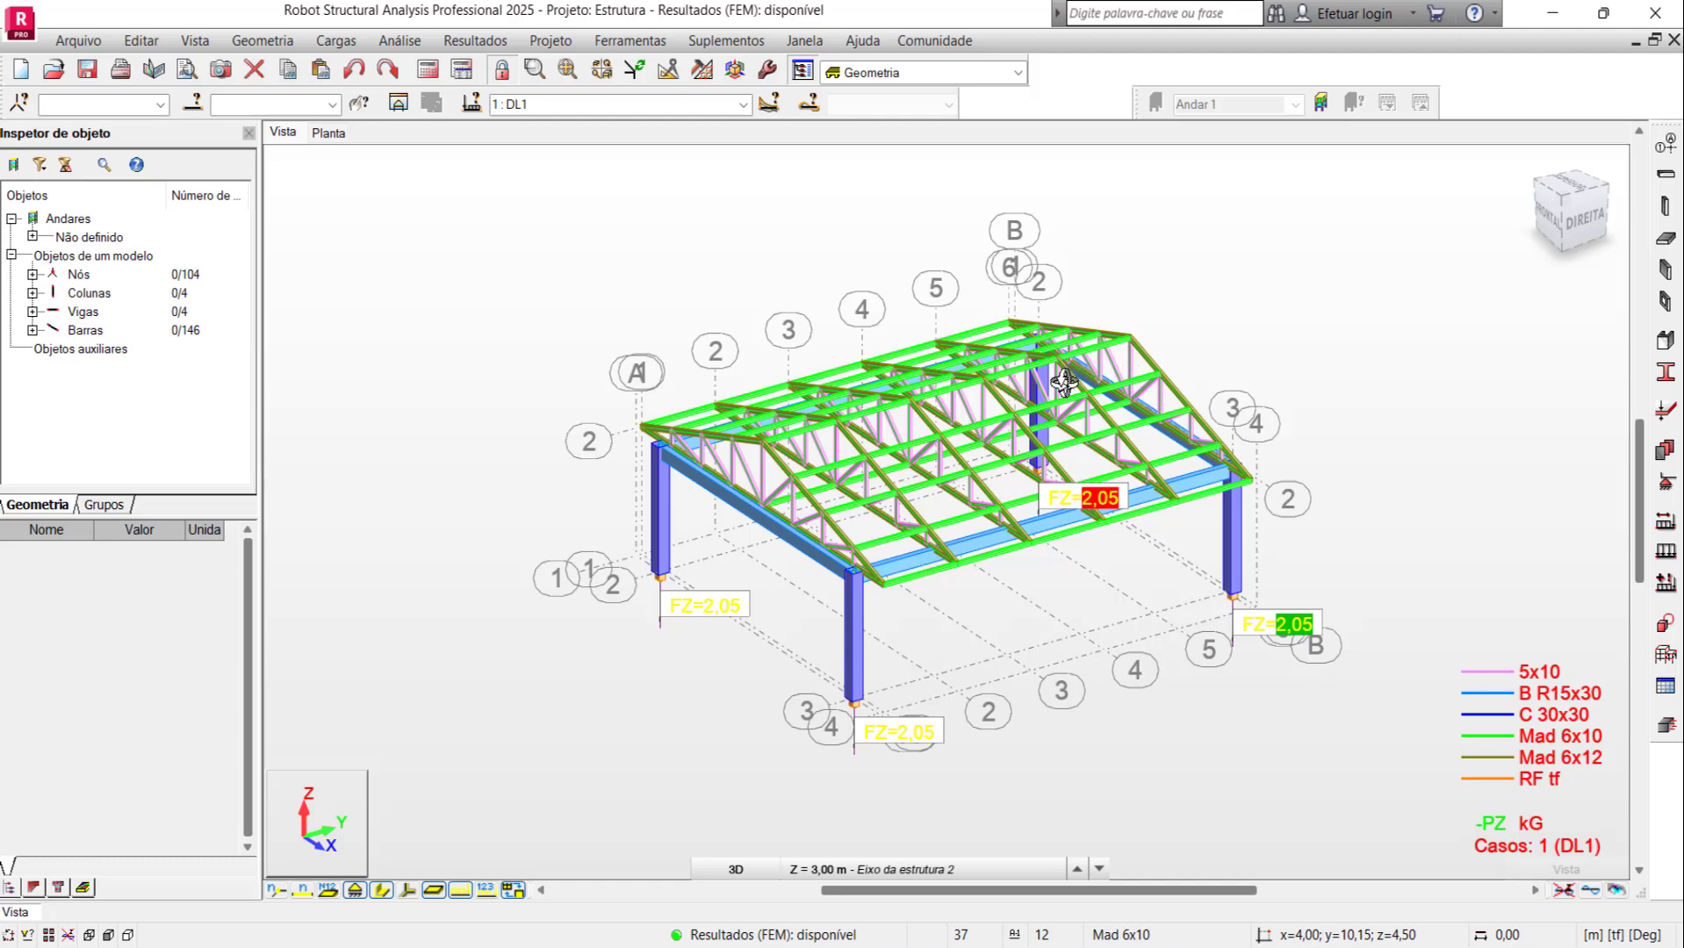
{"action": "scroll", "coordinate": [964, 365], "scroll_direction": "up", "scroll_amount": 3}
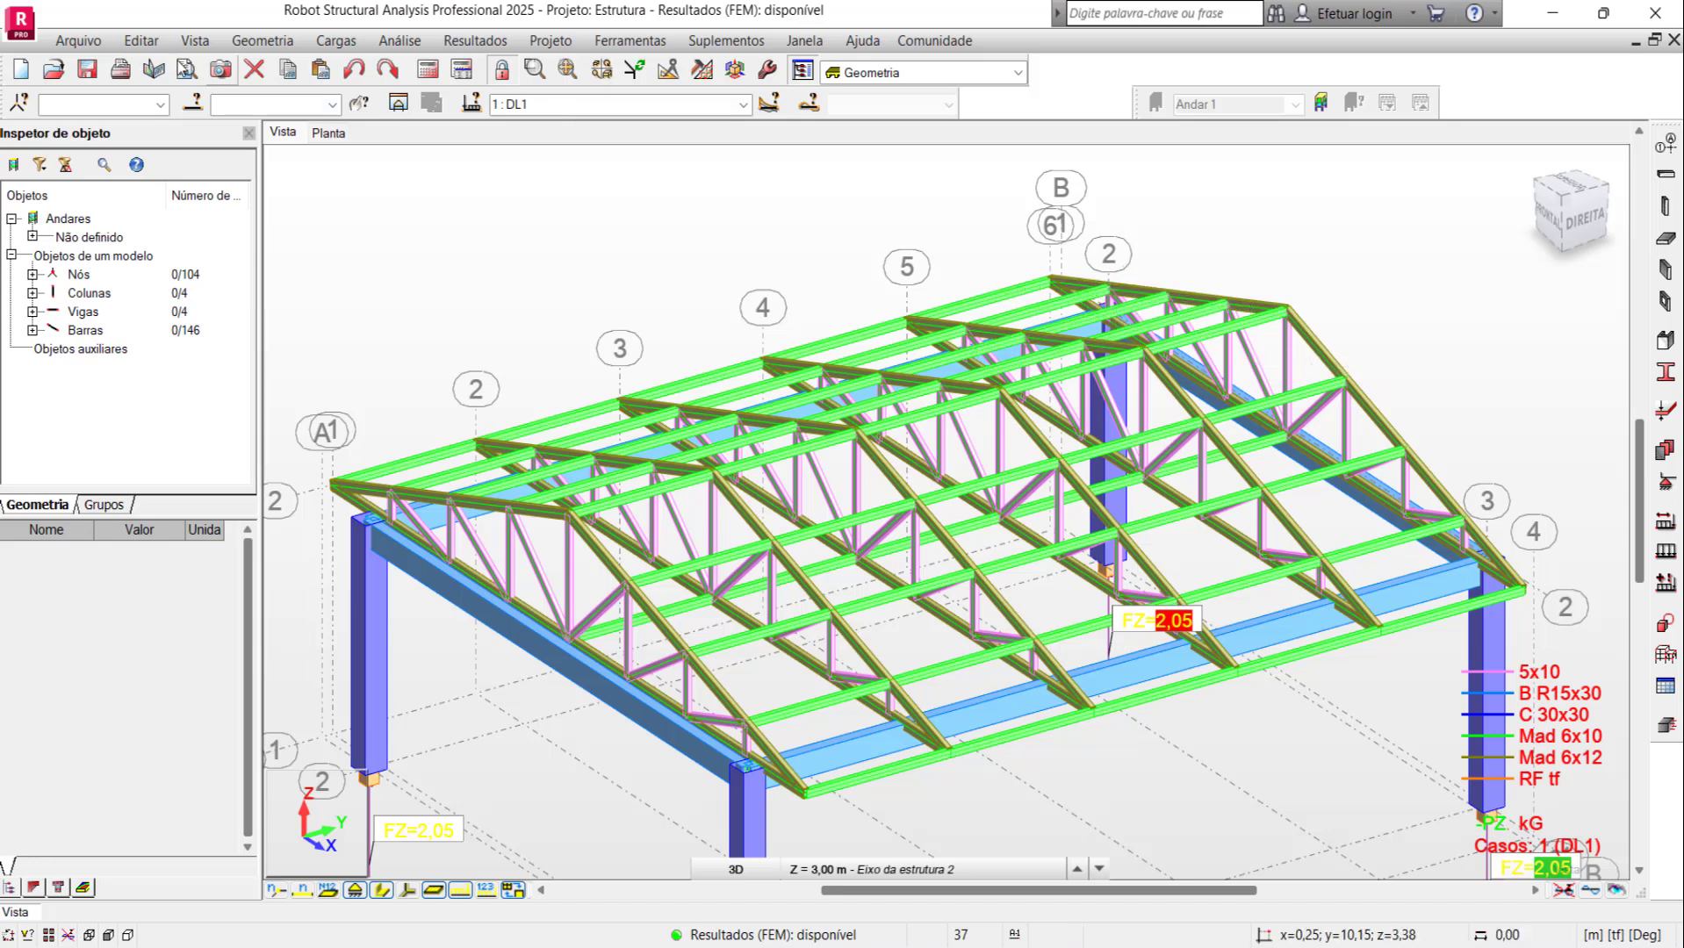
{"action": "left_click", "coordinate": [263, 46]}
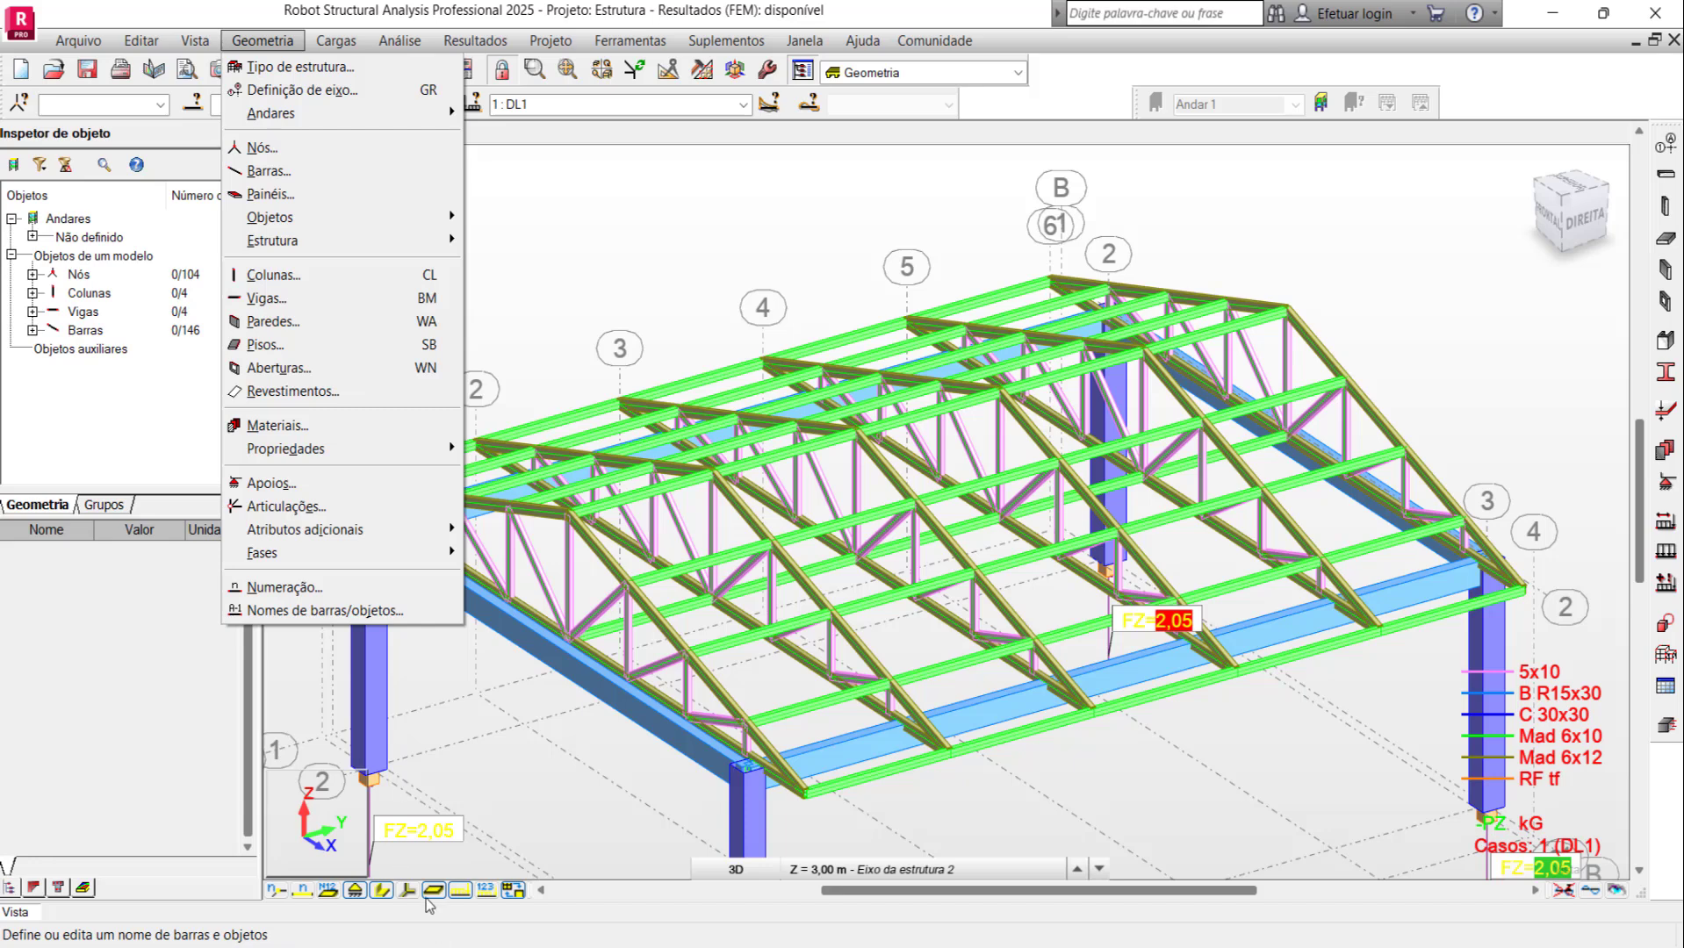
Step: Add rectangular Revestimentos cladding panels on both roof slopes, accepting obsolete analysis results
{"action": "left_click", "coordinate": [383, 891]}
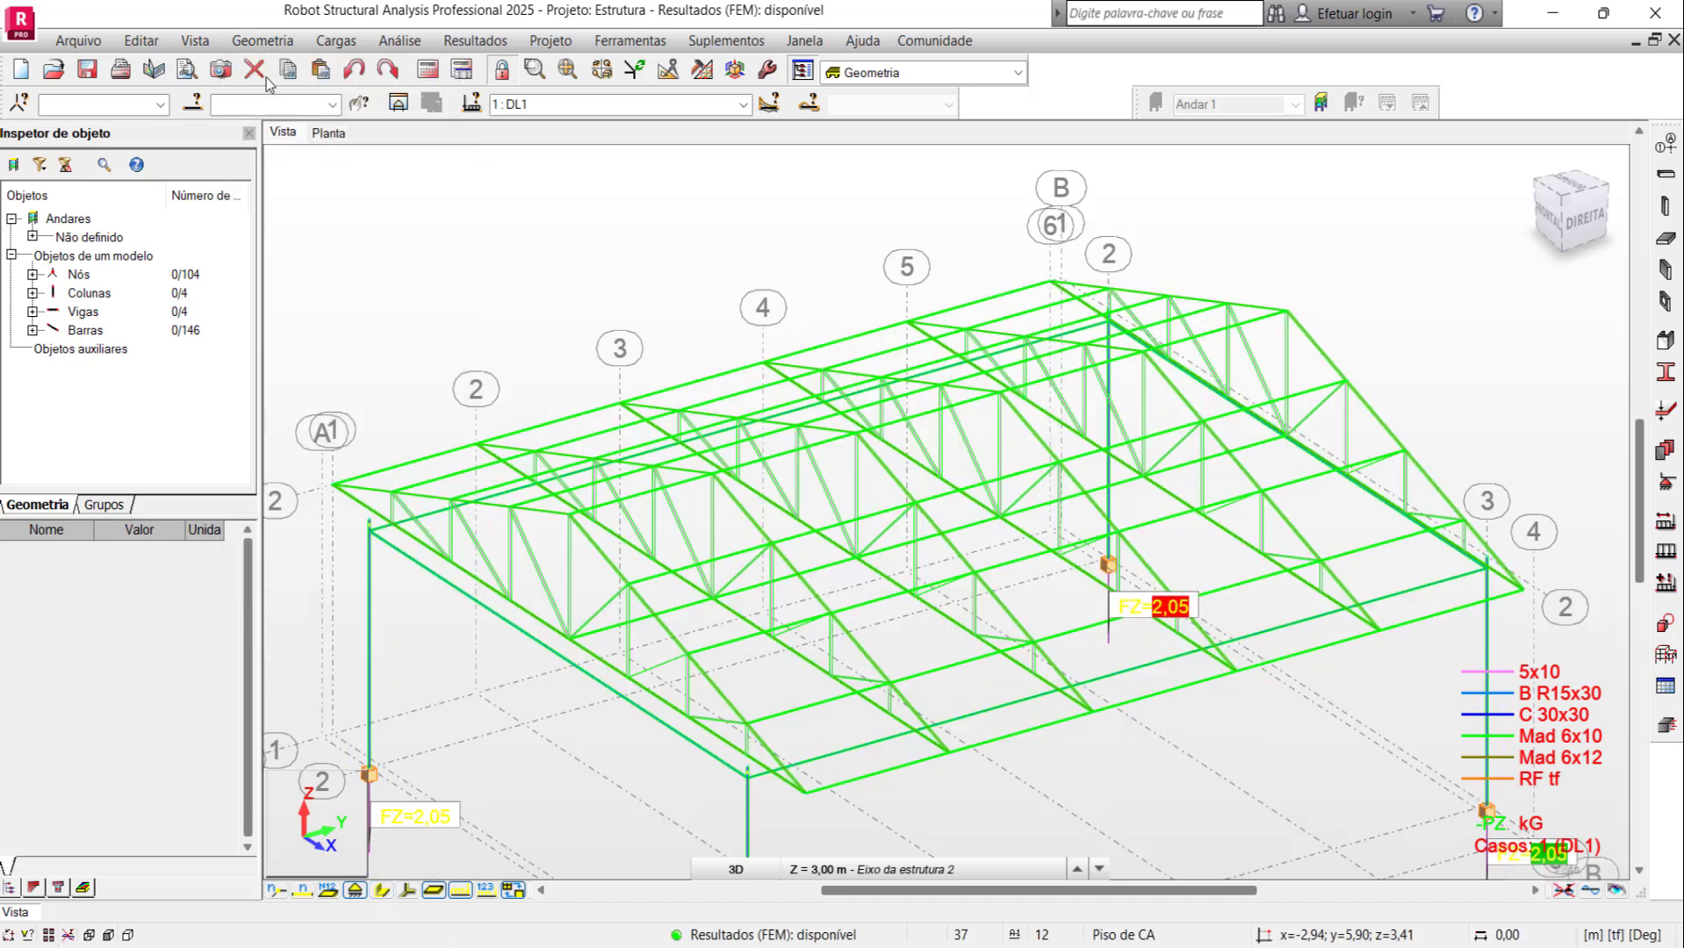
{"action": "left_click", "coordinate": [263, 42]}
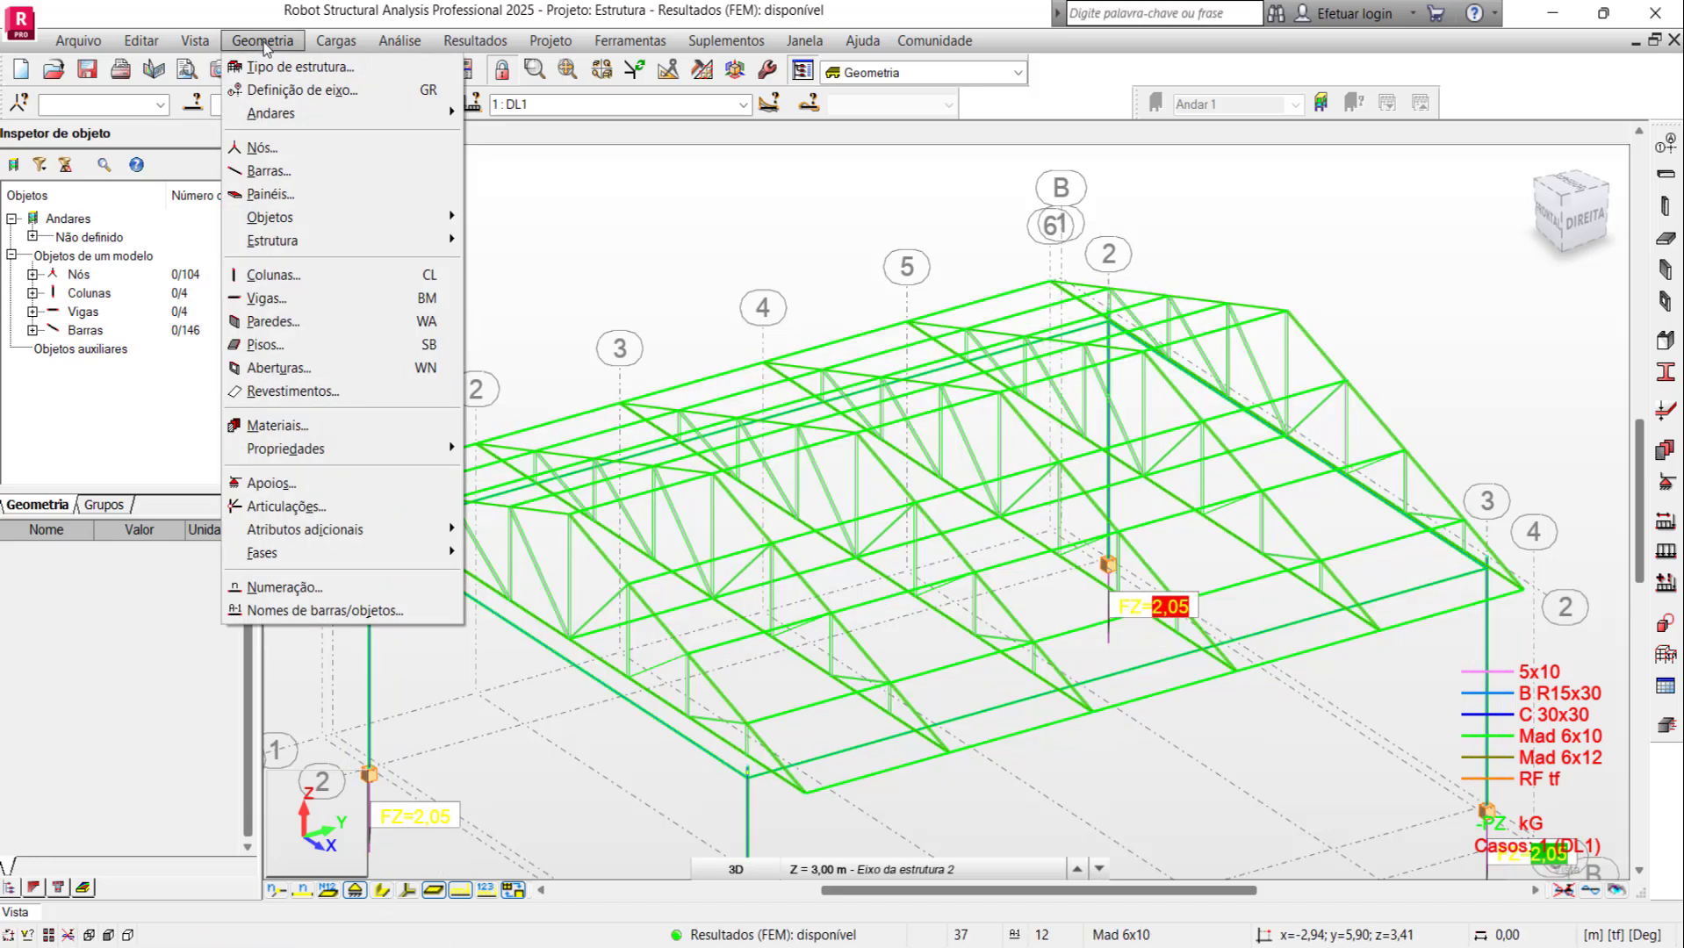
{"action": "left_click", "coordinate": [352, 391]}
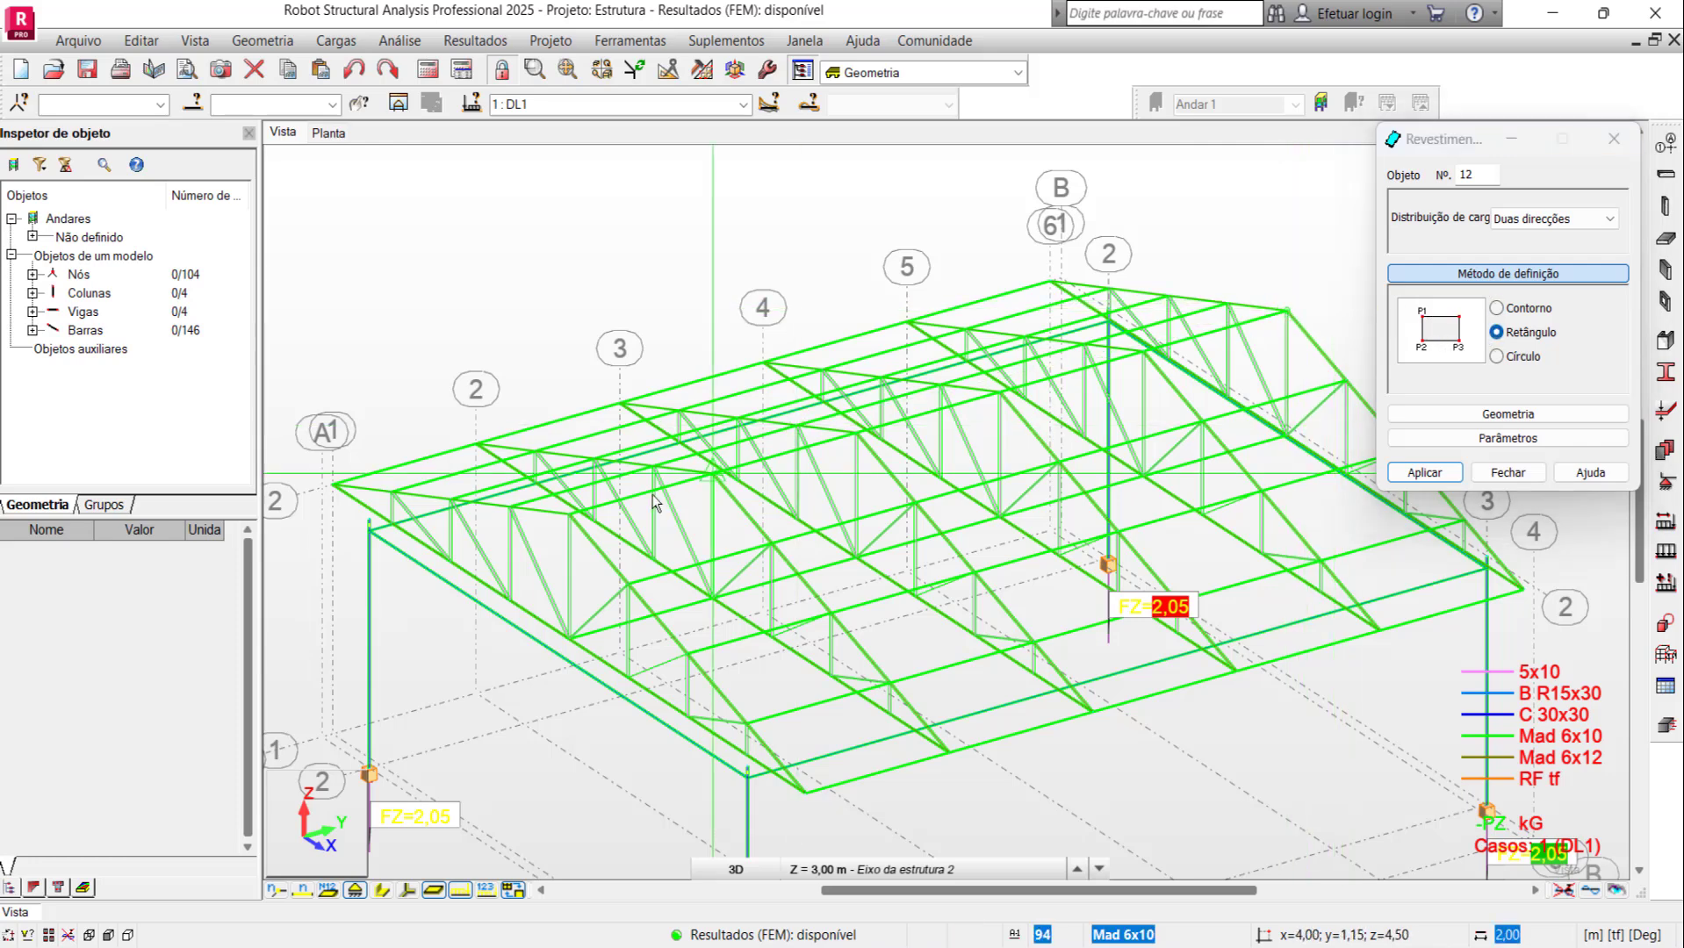
{"action": "left_click", "coordinate": [811, 795]}
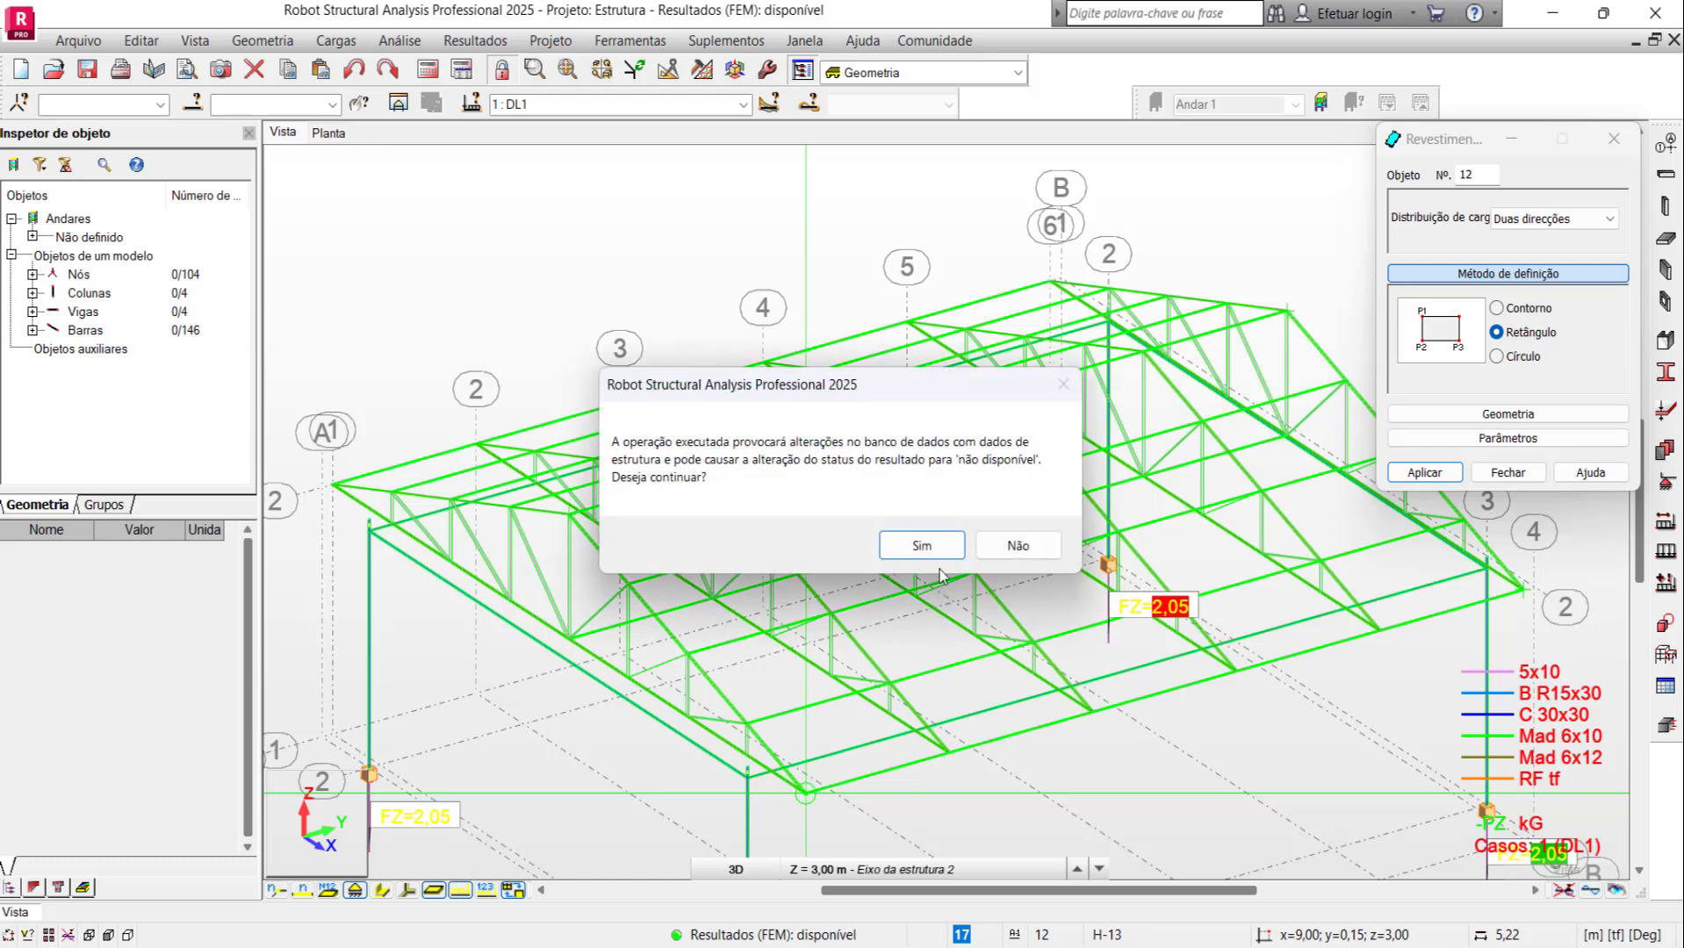
{"action": "left_click", "coordinate": [942, 544]}
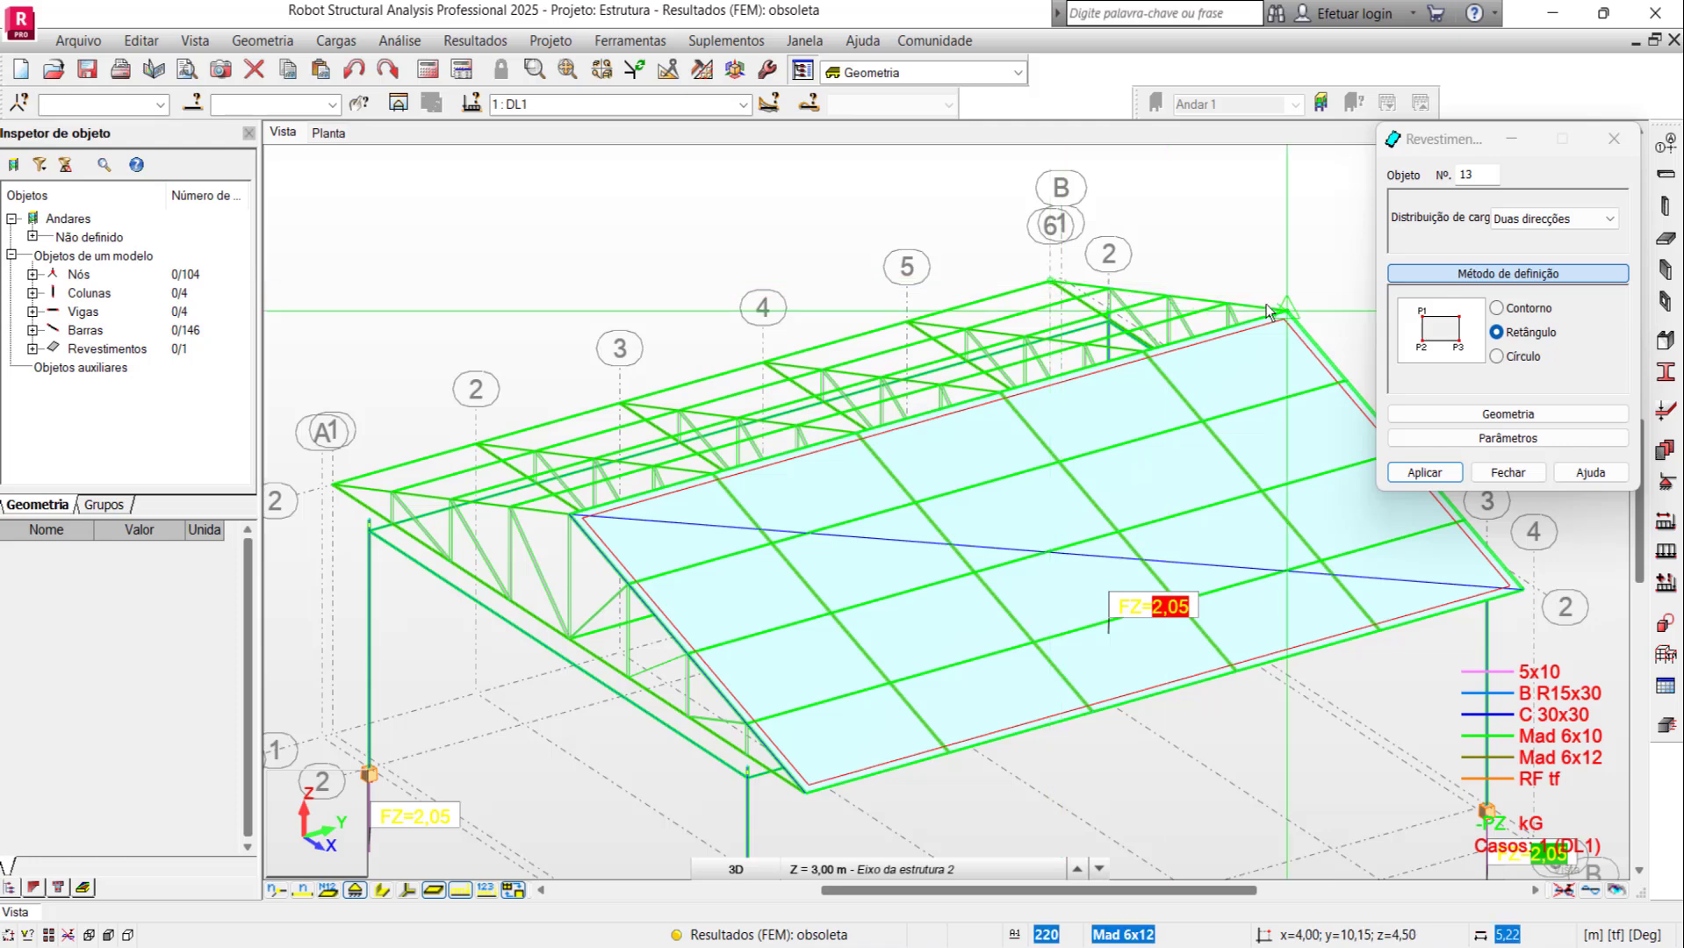
{"action": "left_click", "coordinate": [597, 518]}
{"action": "left_click", "coordinate": [1507, 472]}
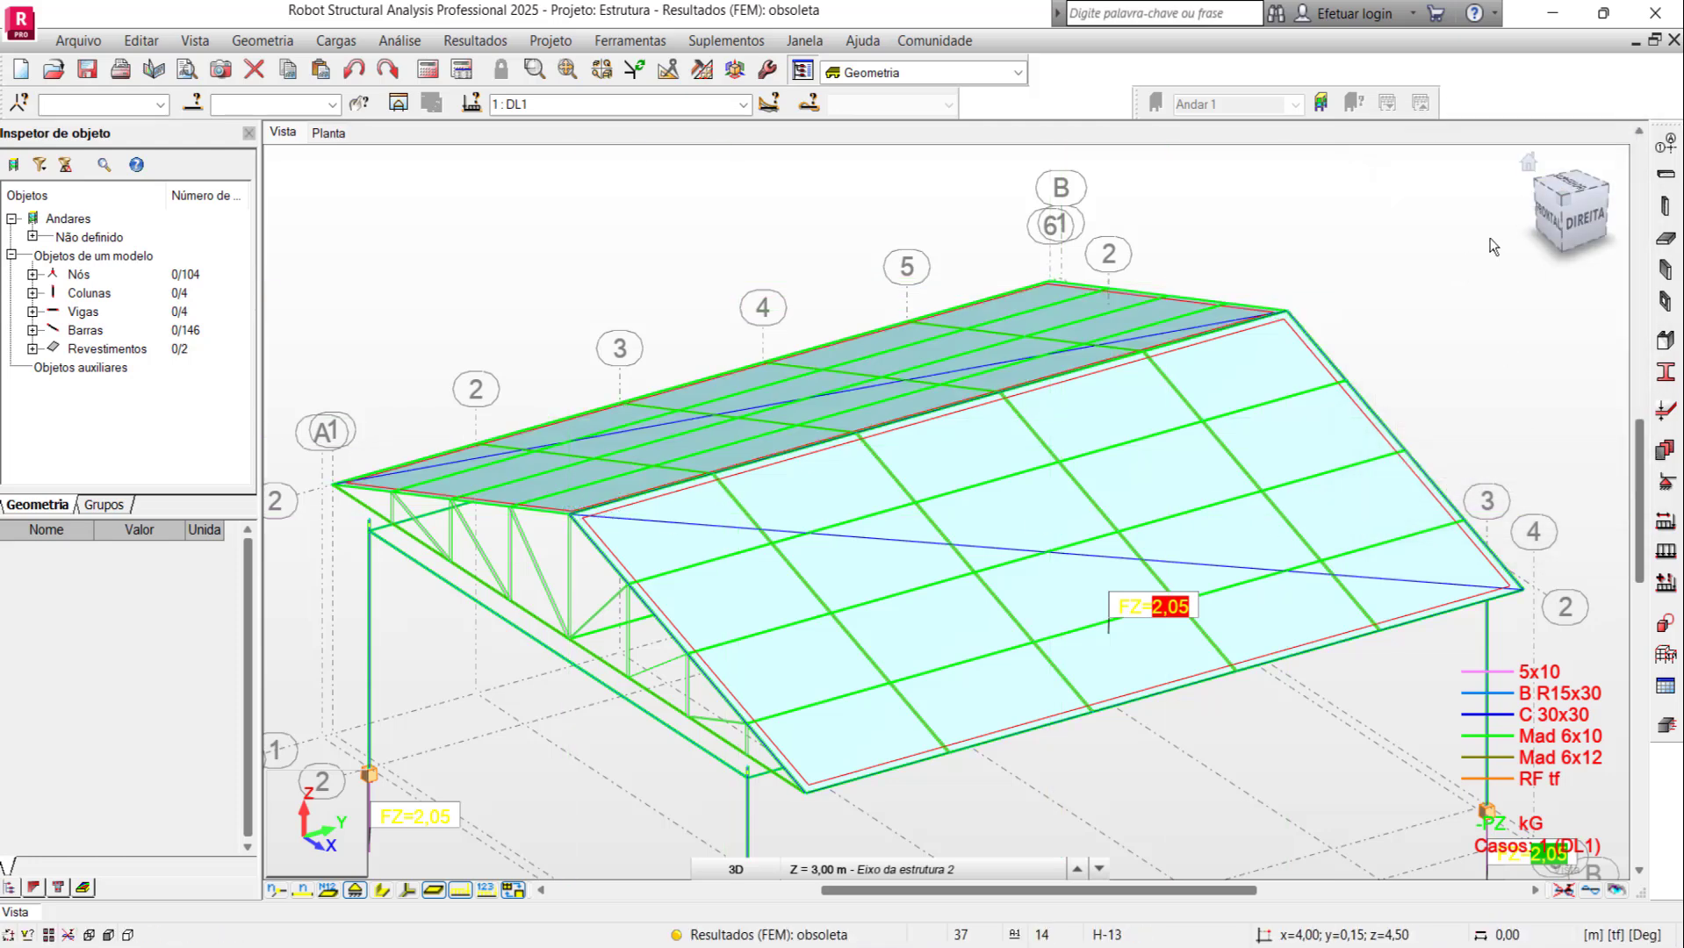
{"action": "left_click", "coordinate": [383, 891]}
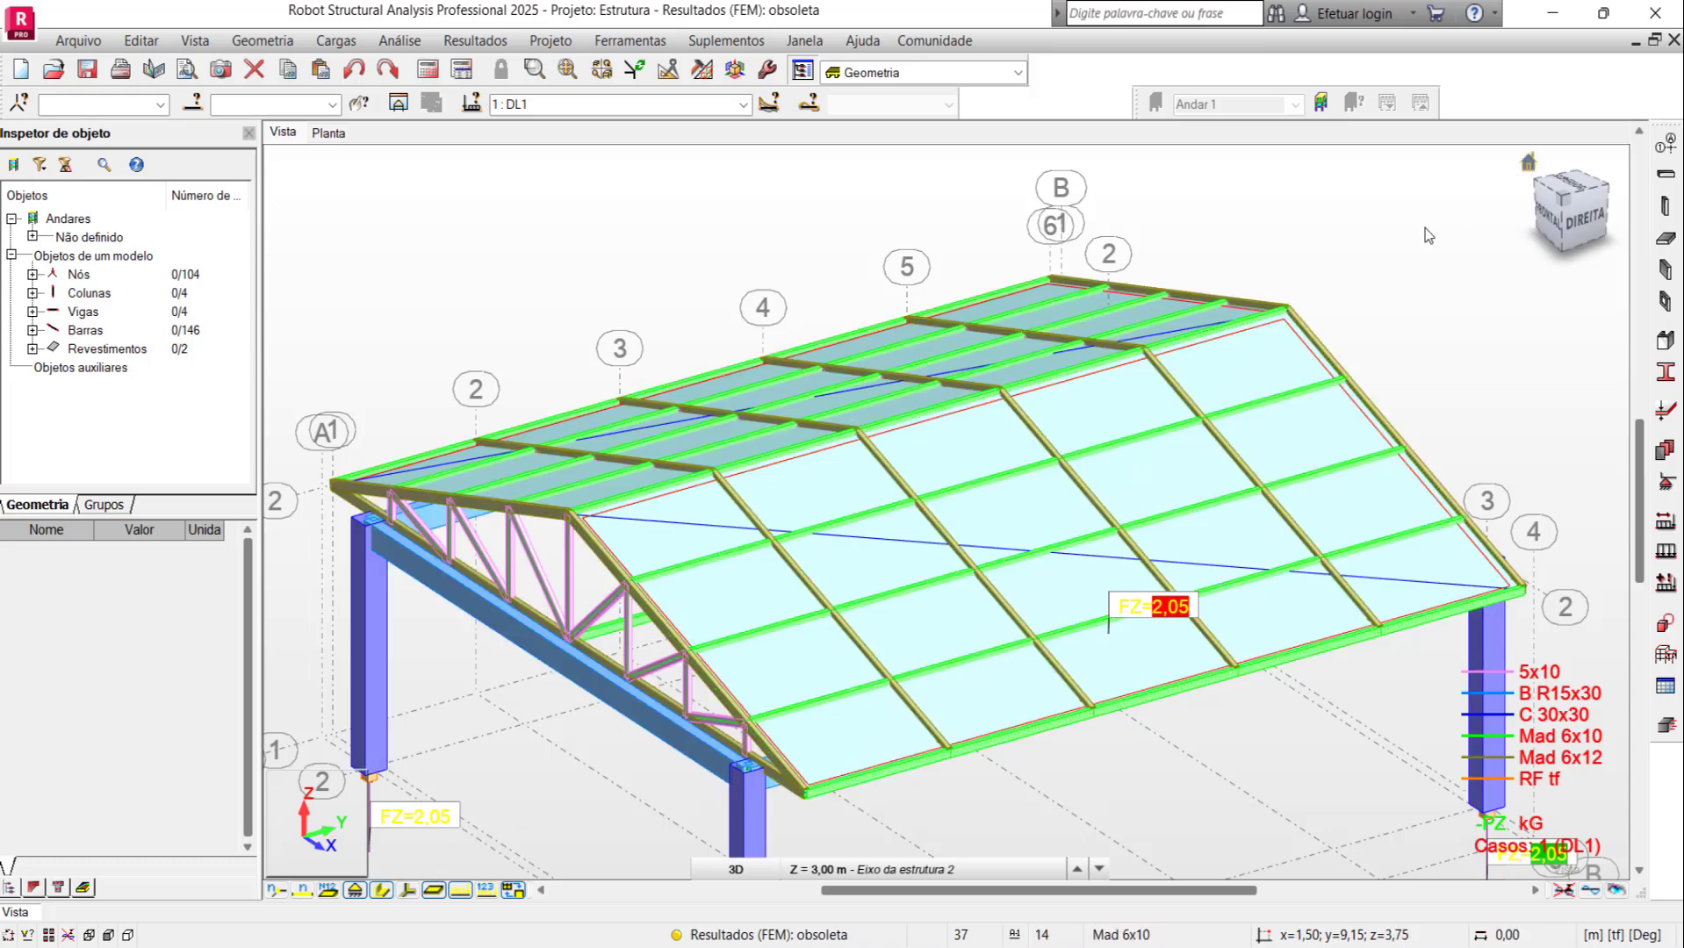
Step: Orbit to a frontal roof view and select the 16 truss bars on grid line 3
{"action": "scroll", "coordinate": [842, 404], "scroll_direction": "down", "scroll_amount": 3}
{"action": "mouse_move", "coordinate": [842, 403]}
{"action": "middle_mouse_down", "text": "shift"}
{"action": "mouse_move", "coordinate": [669, 398]}
{"action": "mouse_move", "coordinate": [782, 407]}
{"action": "middle_mouse_up", "text": "shift"}
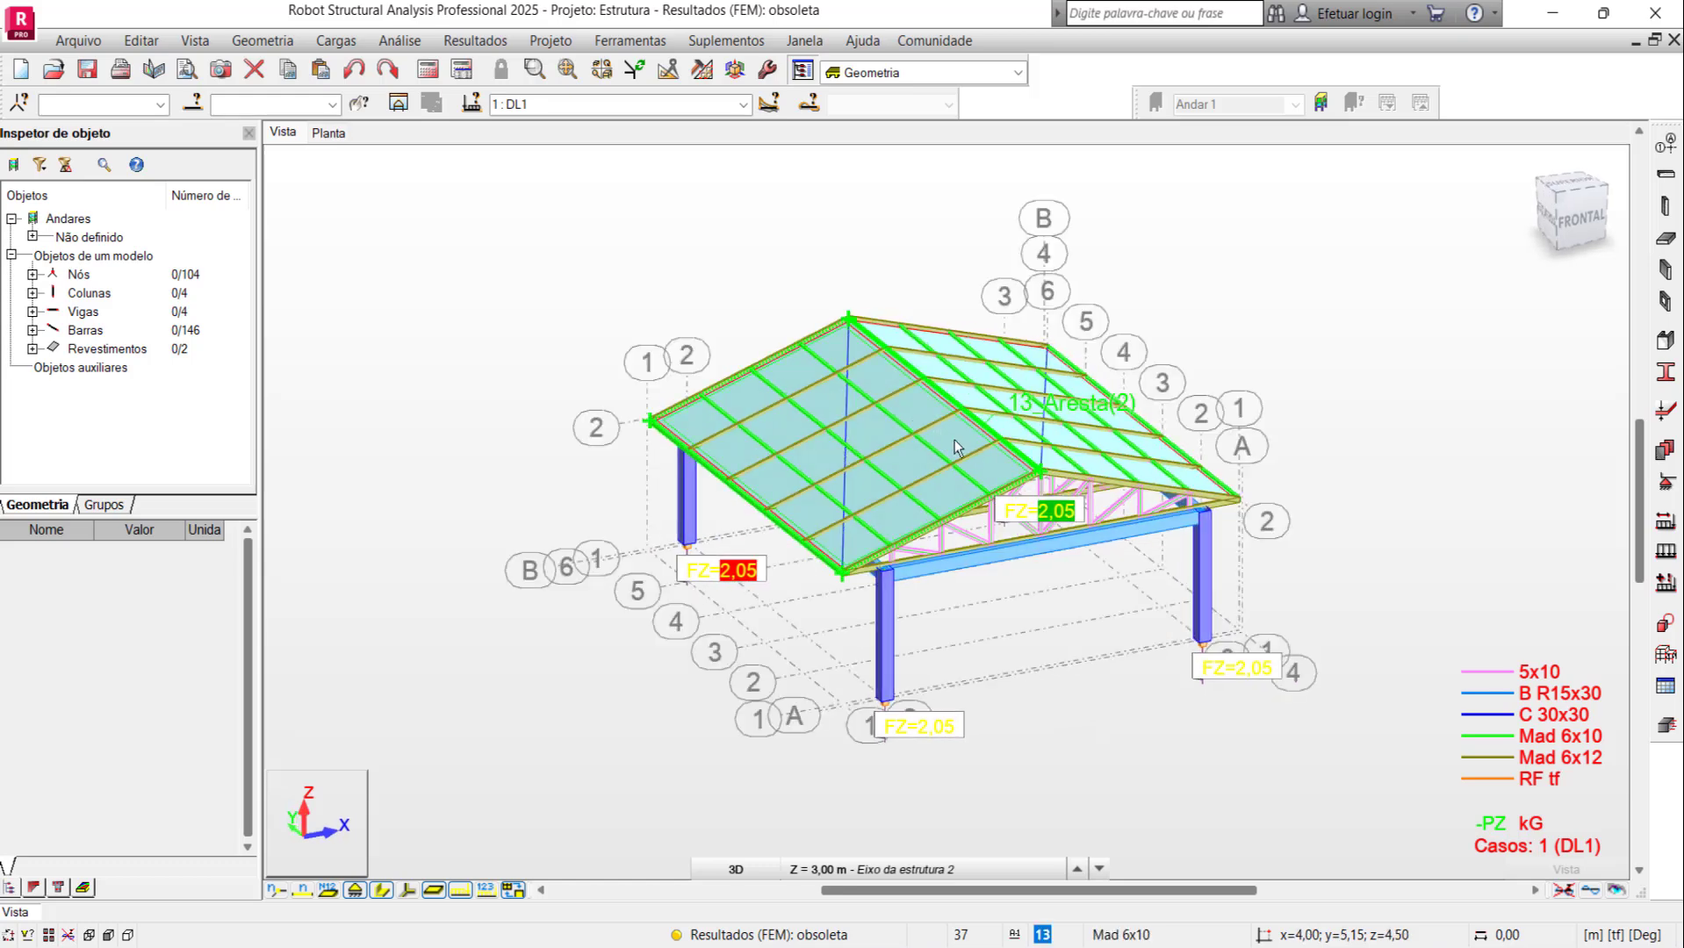
{"action": "scroll", "coordinate": [919, 427], "scroll_direction": "up", "scroll_amount": 2}
{"action": "scroll", "coordinate": [919, 430], "scroll_direction": "up", "scroll_amount": 2}
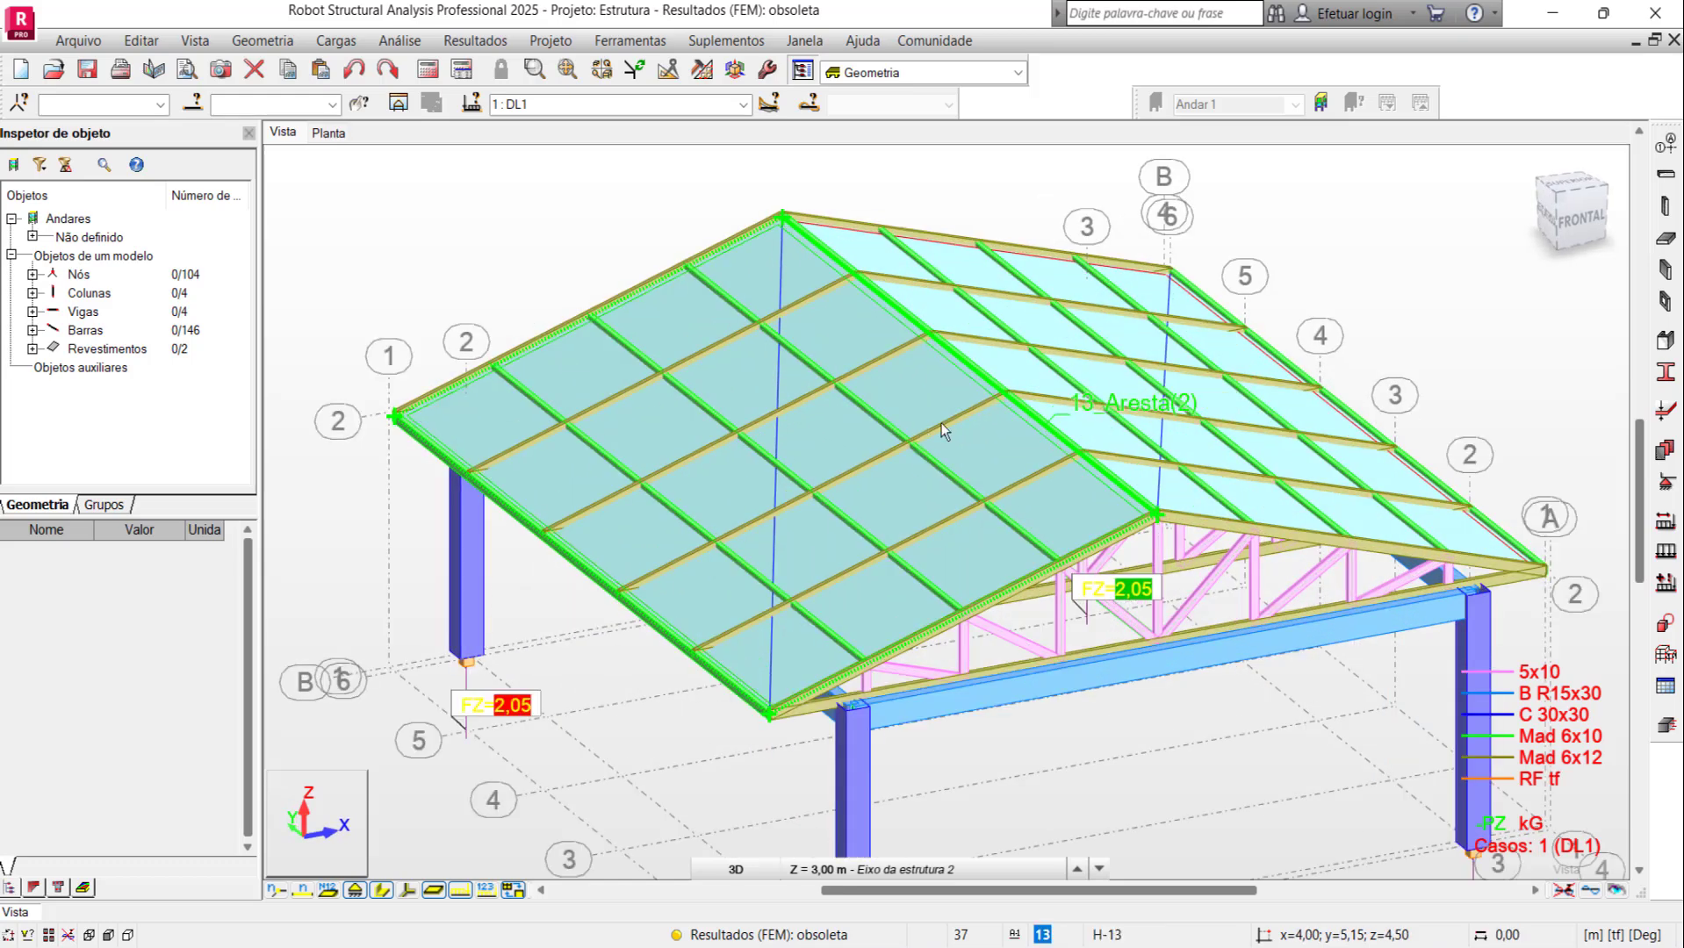
{"action": "scroll", "coordinate": [913, 428], "scroll_direction": "down", "scroll_amount": 1}
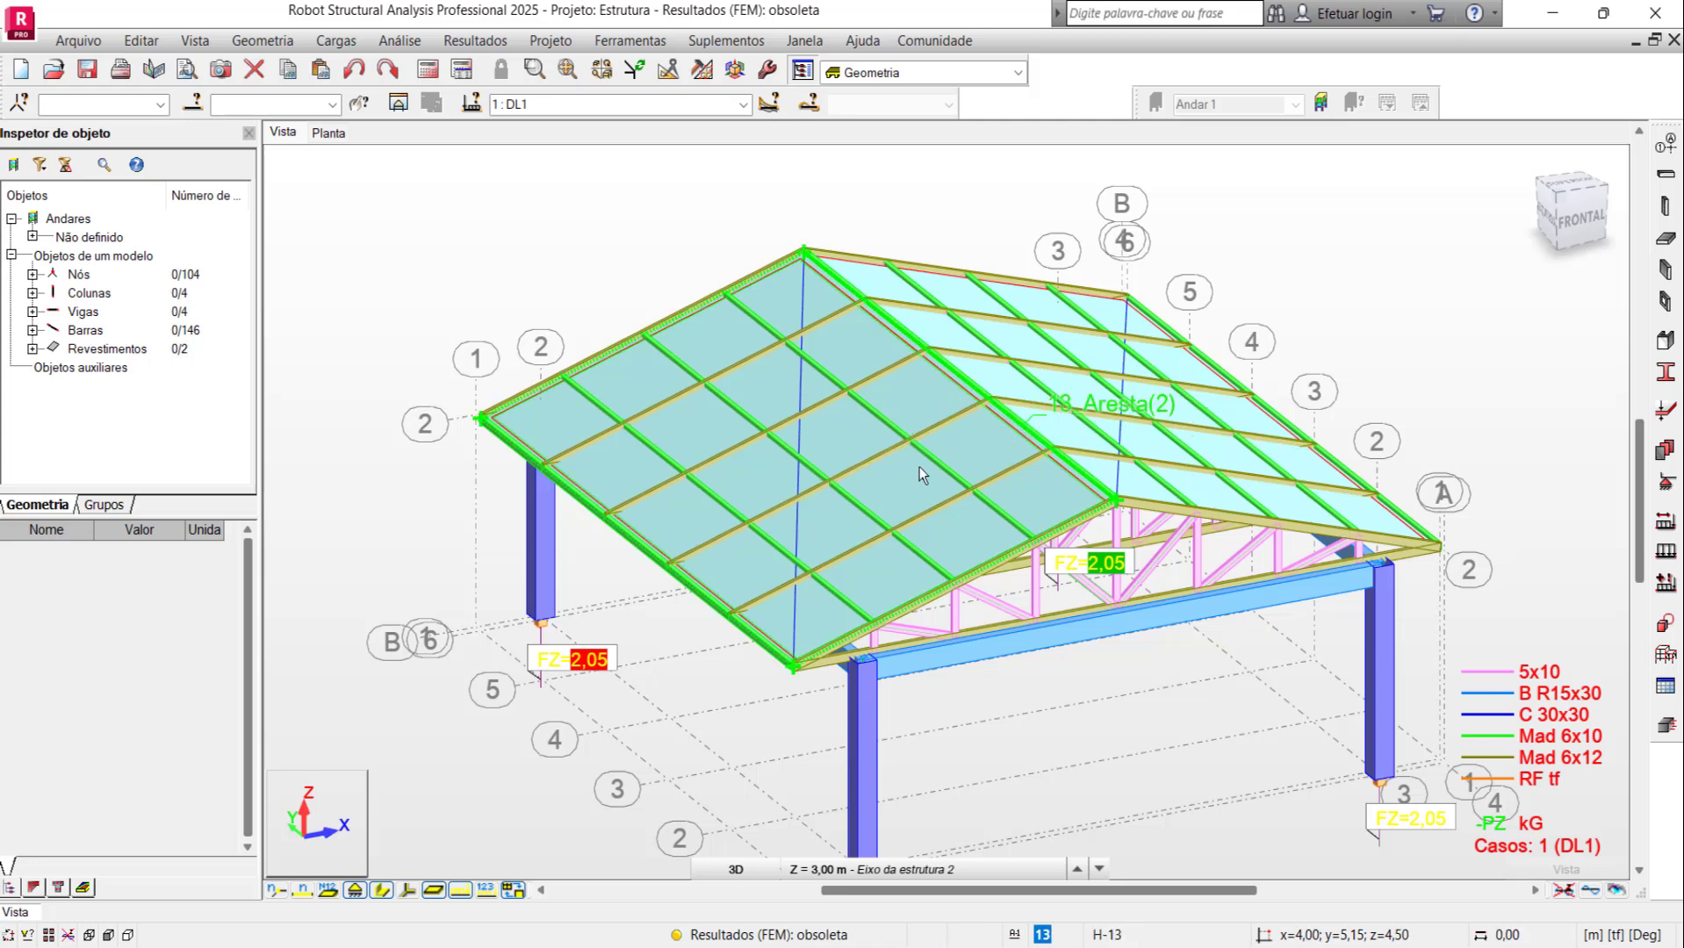
{"action": "left_click", "coordinate": [1258, 407]}
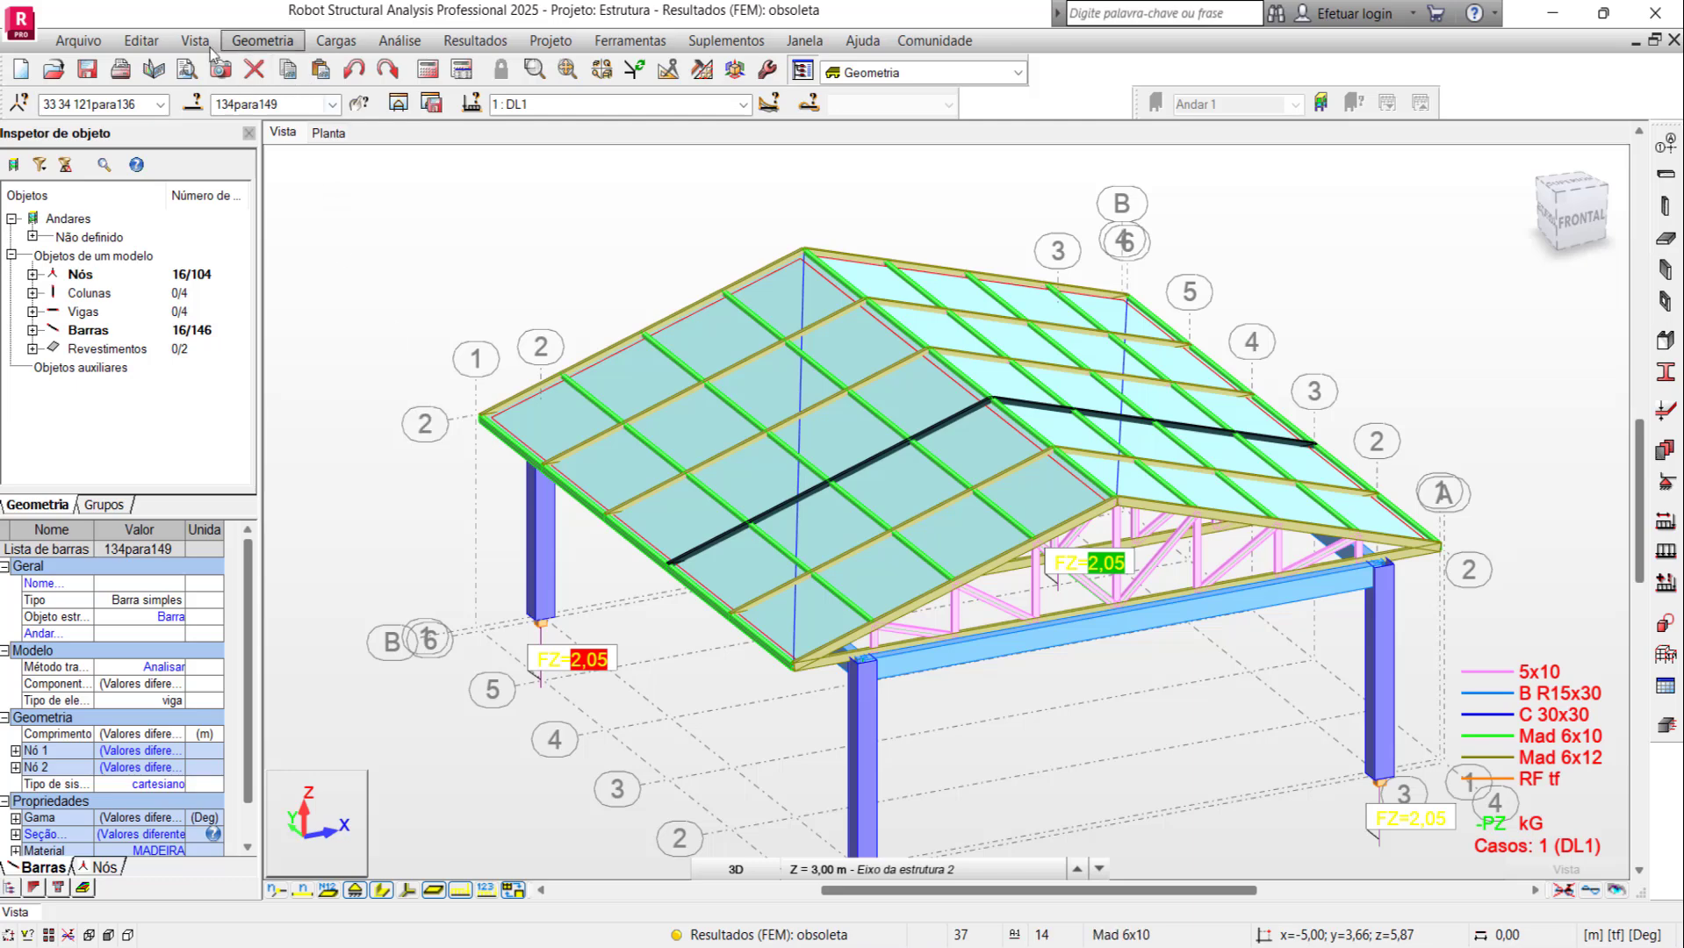
{"action": "left_click", "coordinate": [141, 40]}
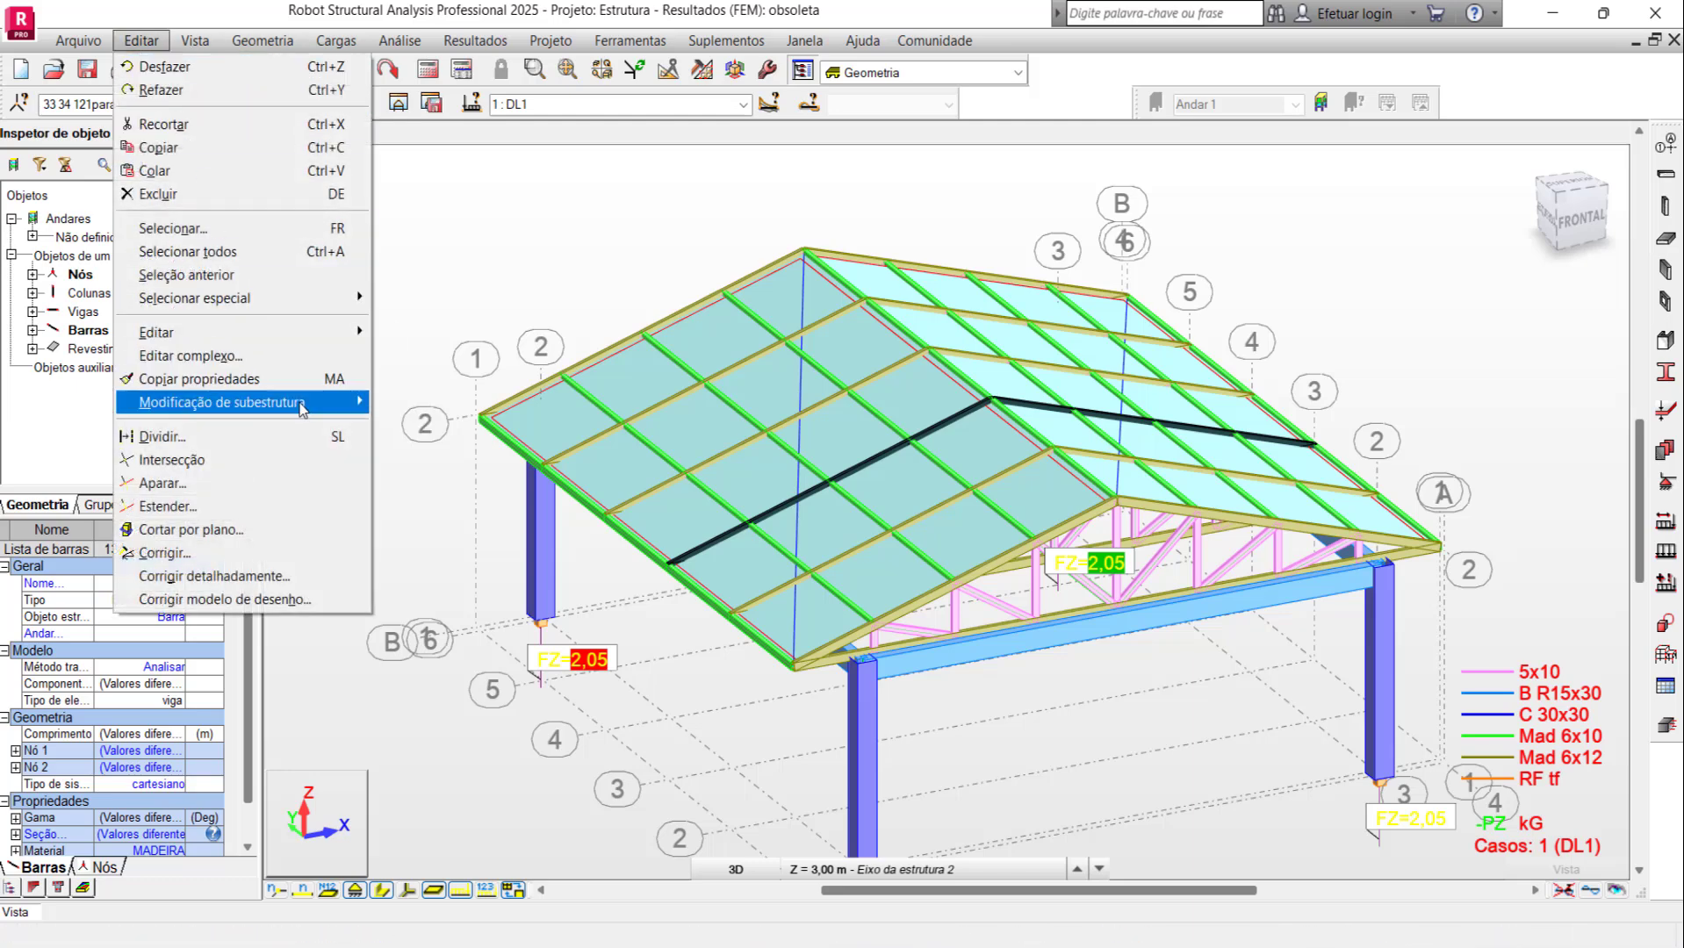
{"action": "mouse_move", "coordinate": [221, 403]}
{"action": "left_click", "coordinate": [530, 509]}
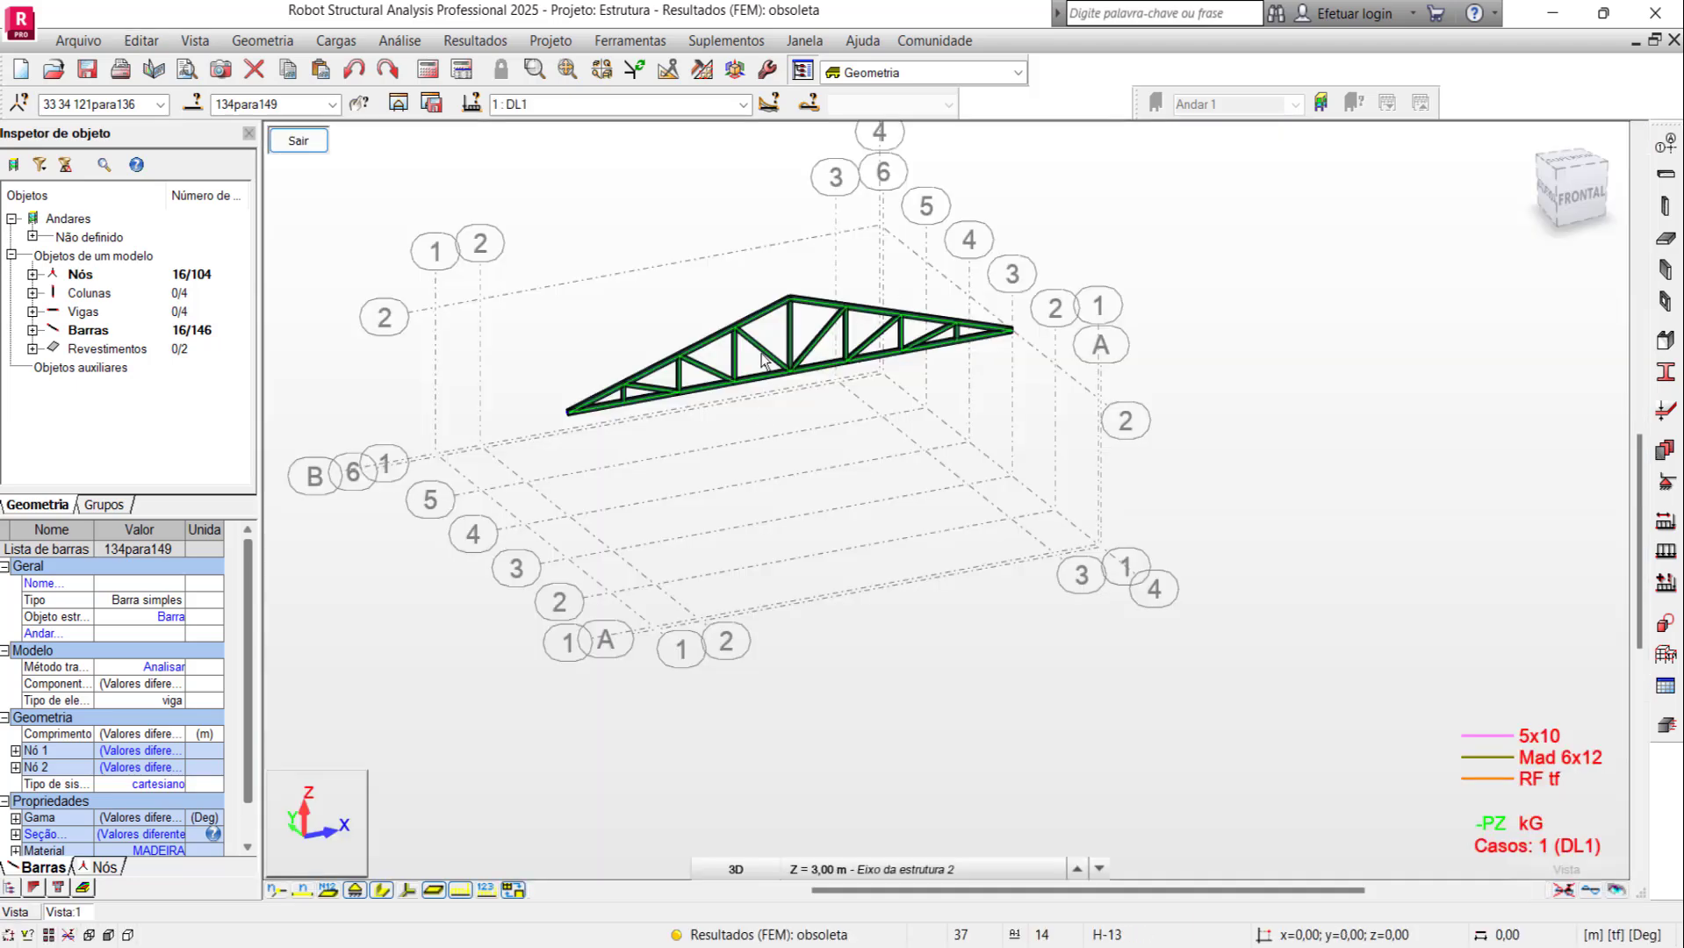
{"action": "scroll", "coordinate": [736, 336], "scroll_direction": "up", "scroll_amount": 2}
{"action": "scroll", "coordinate": [736, 336], "scroll_direction": "up", "scroll_amount": 2}
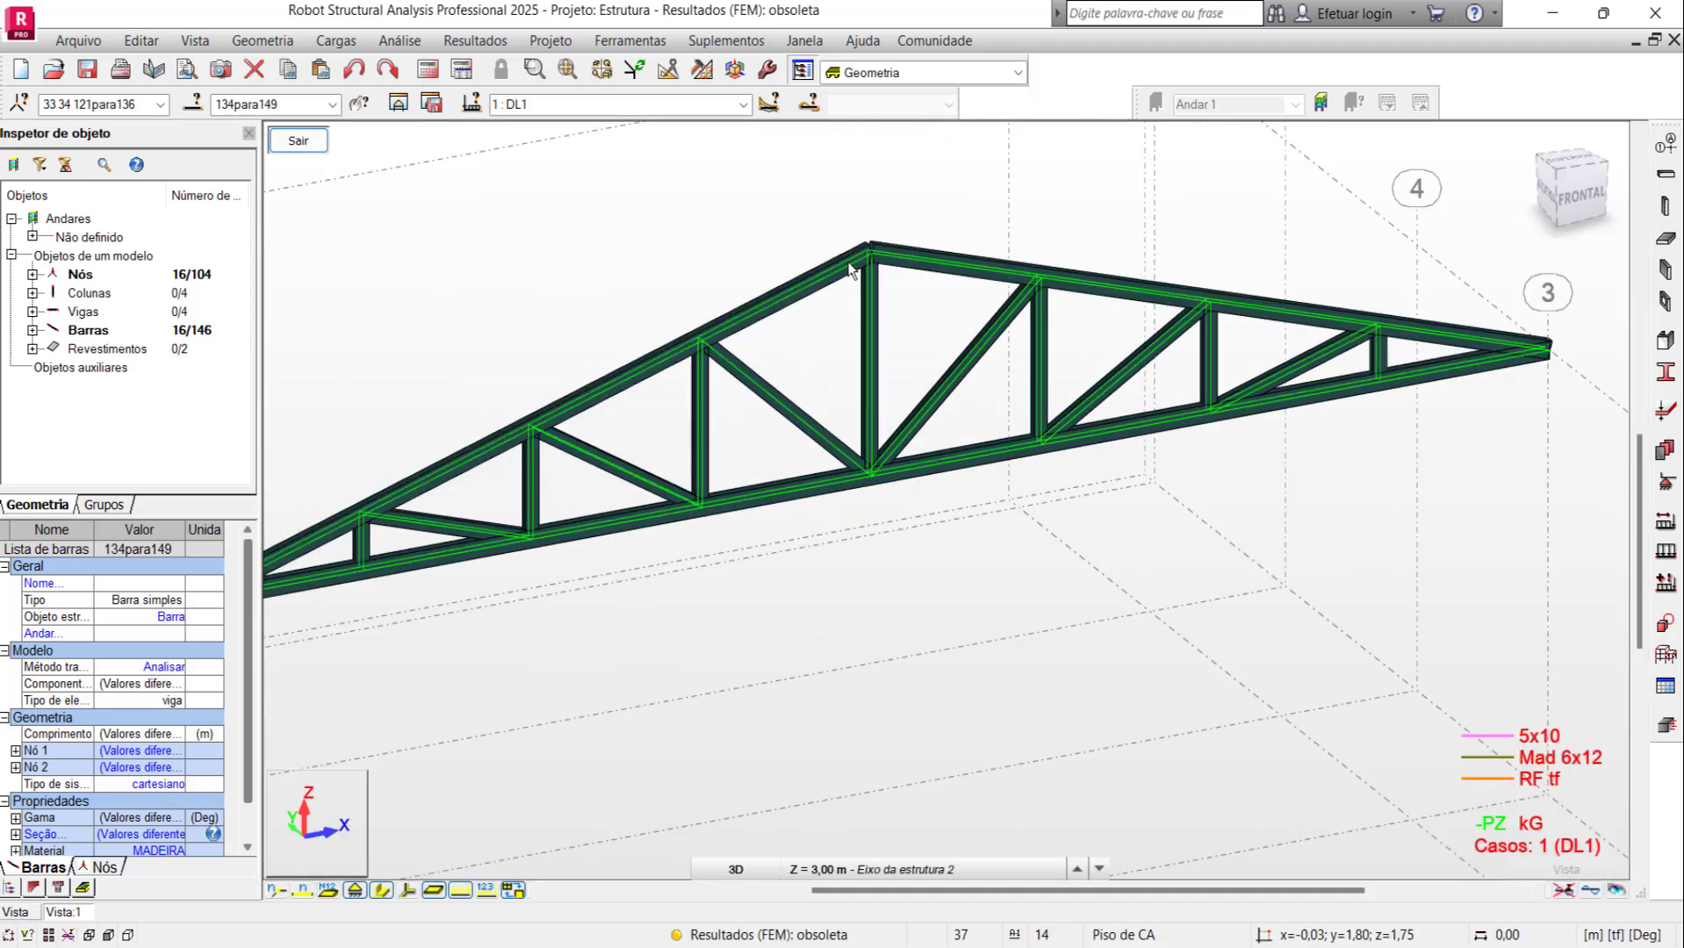
{"action": "scroll", "coordinate": [844, 282], "scroll_direction": "down", "scroll_amount": 1}
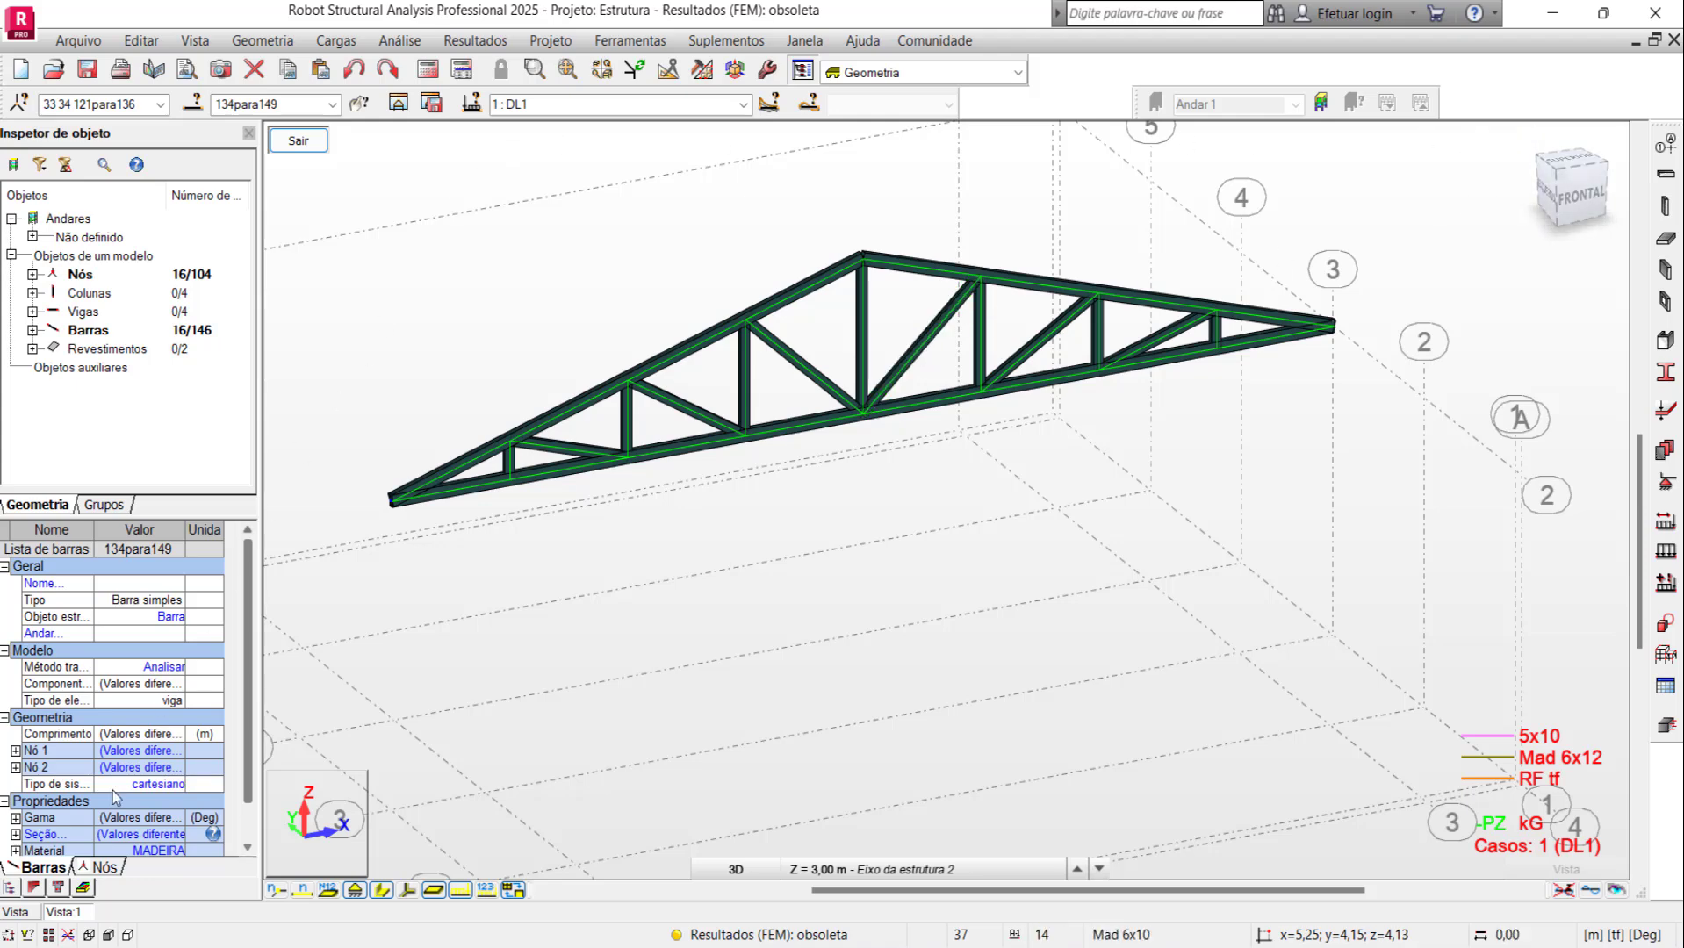
{"action": "left_click", "coordinate": [21, 915]}
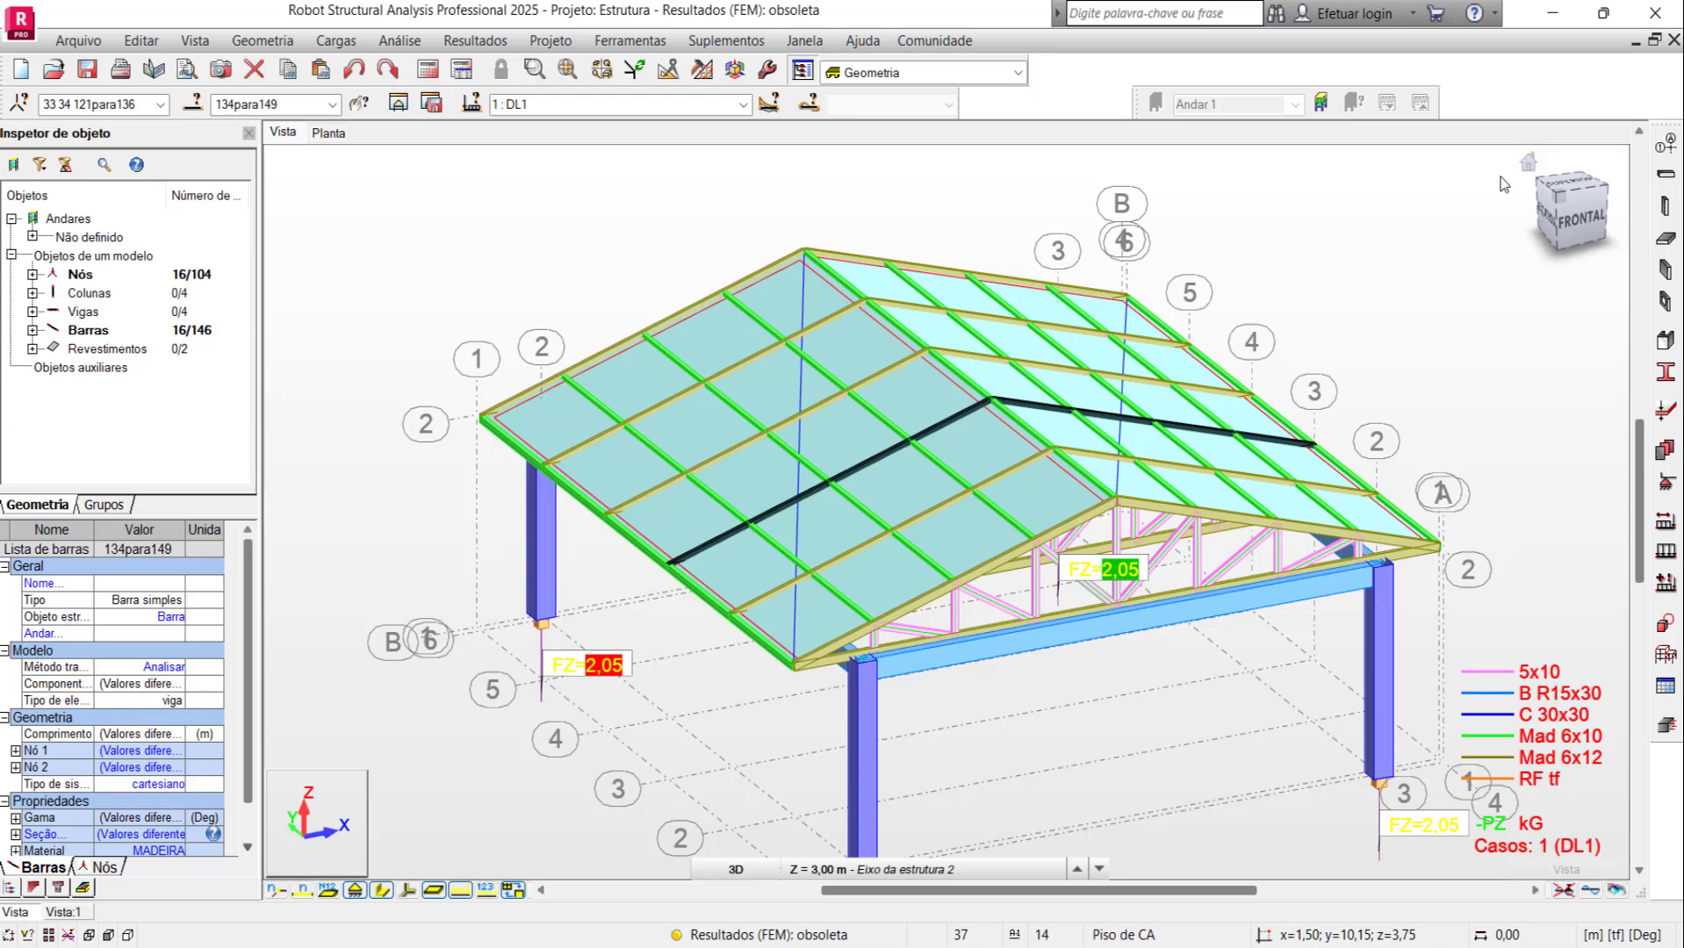
{"action": "mouse_move", "coordinate": [1501, 176]}
{"action": "middle_mouse_down", "text": "shift"}
{"action": "mouse_move", "coordinate": [1398, 290]}
{"action": "mouse_move", "coordinate": [1263, 371]}
{"action": "middle_mouse_up", "text": "shift"}
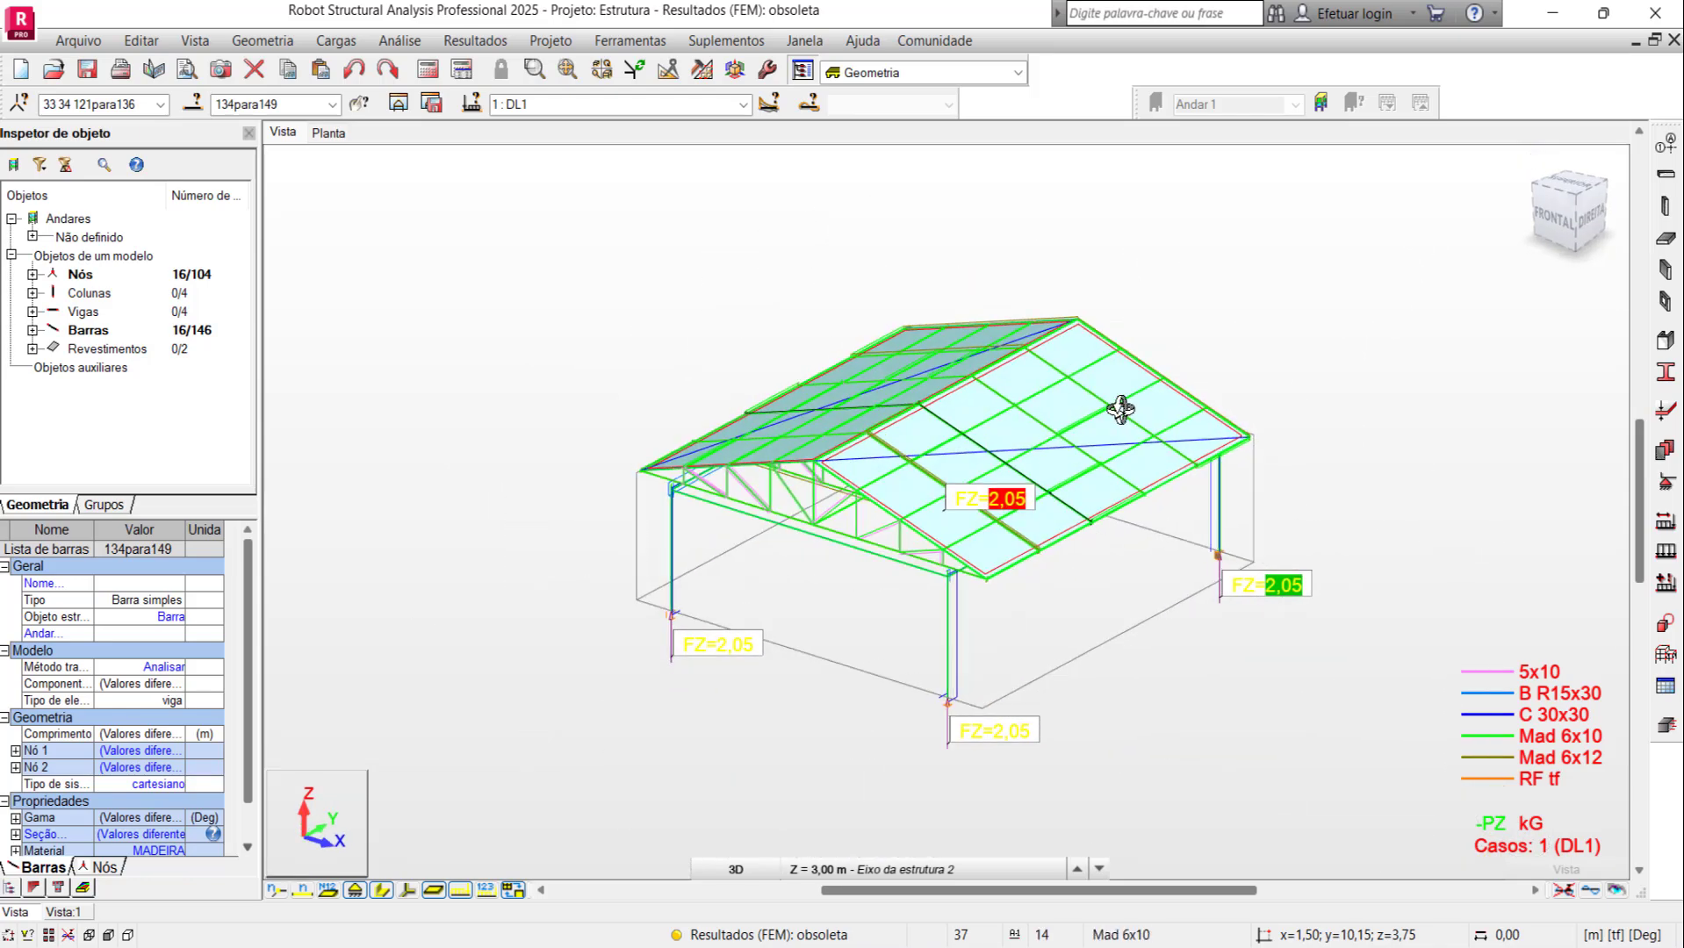